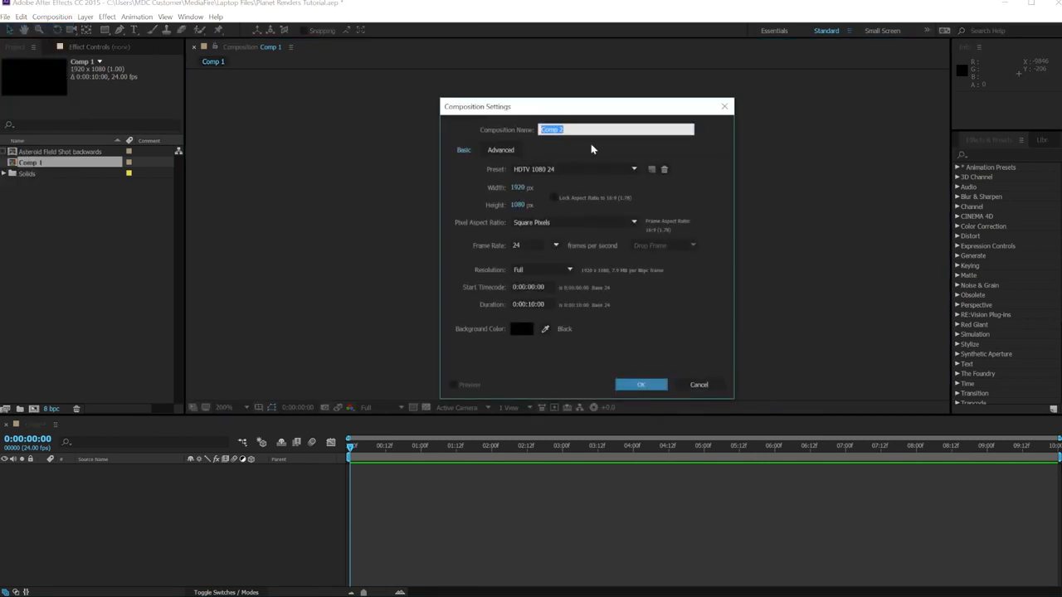
- Create a 1920 x 1080, 24 fps composition named Main Comp with a 10-second duration
type("Main Comp")
left_click(641, 386)
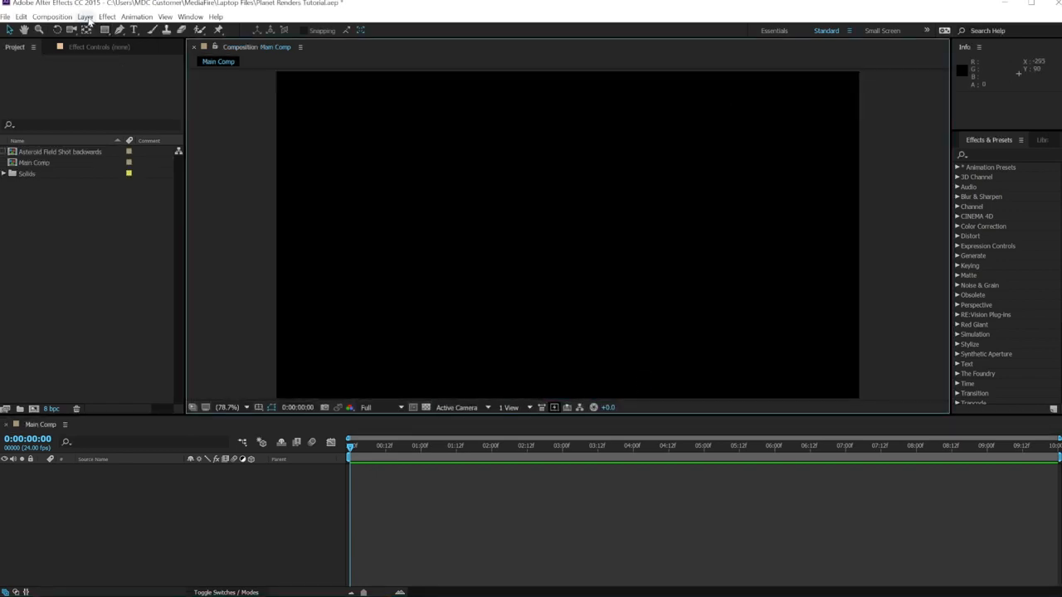
- Add a blue 1920 x 1080 solid layer named Element 3D to Main Comp
left_click(87, 18)
mouse_move(90, 29)
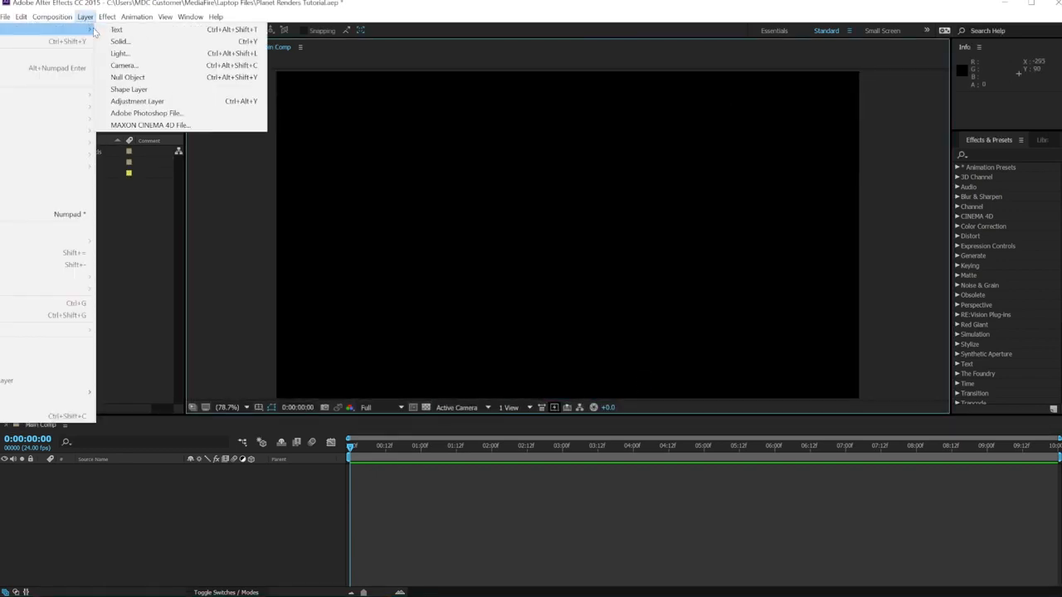
left_click(120, 42)
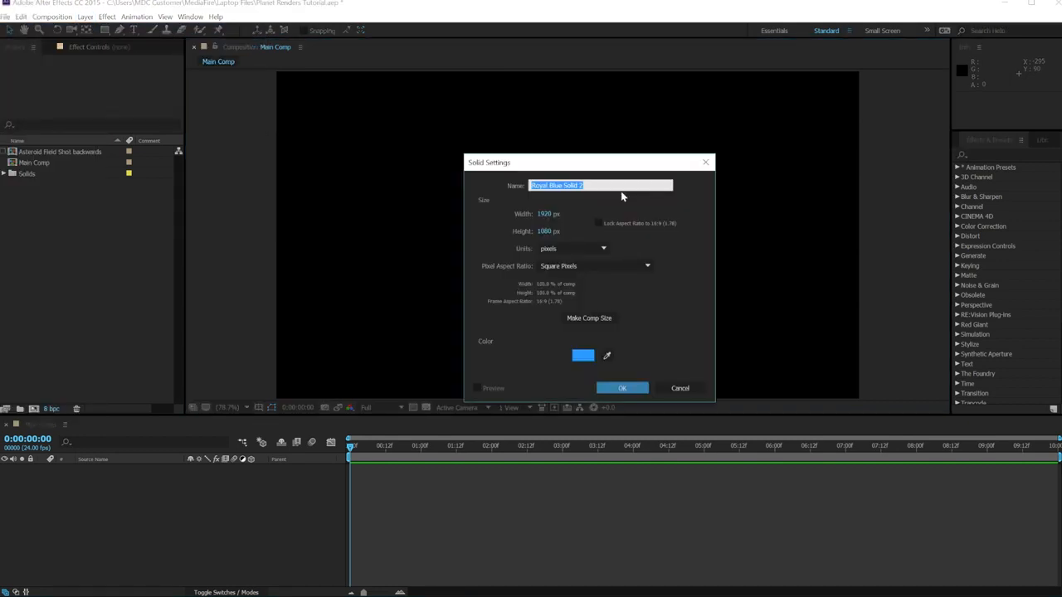
type("Element 3D")
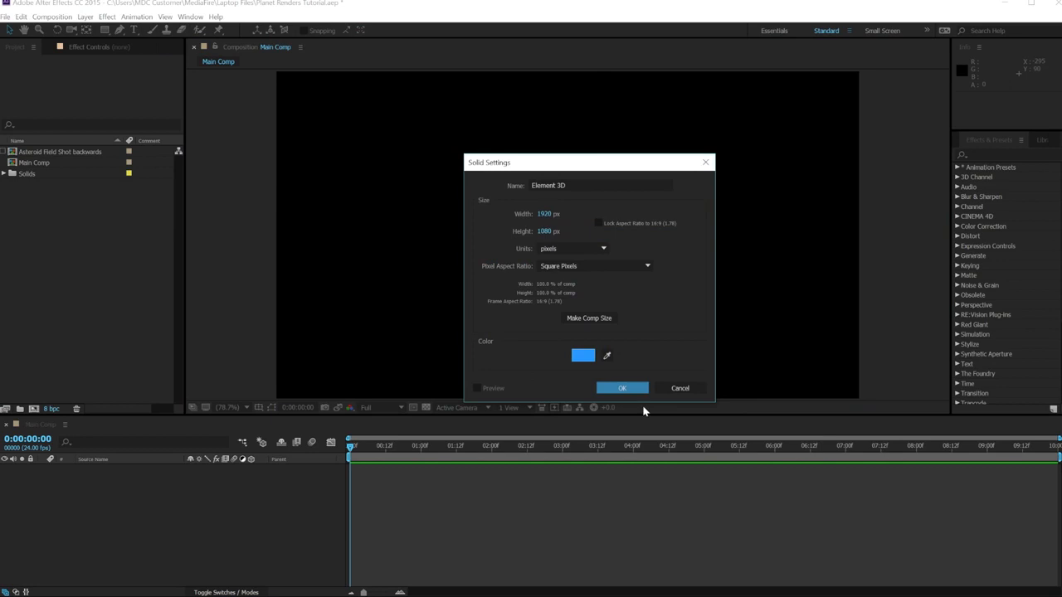
left_click(584, 355)
left_click(714, 257)
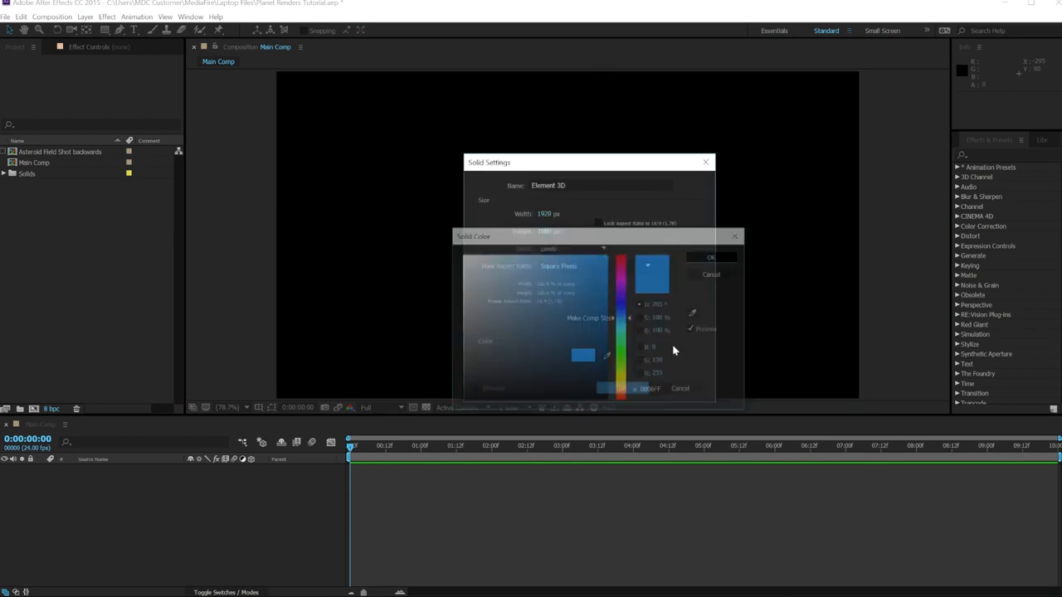
left_click(623, 388)
left_click(496, 535)
- Apply the Video Copilot Element effect to the Element 3D solid layer
scroll(975, 284, "down", 5)
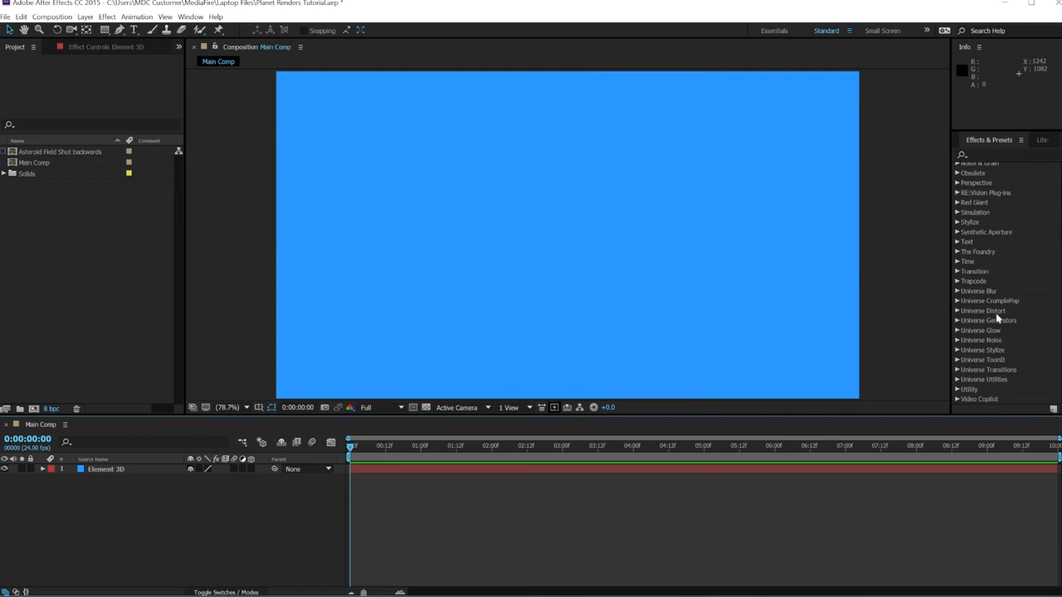
left_click(958, 400)
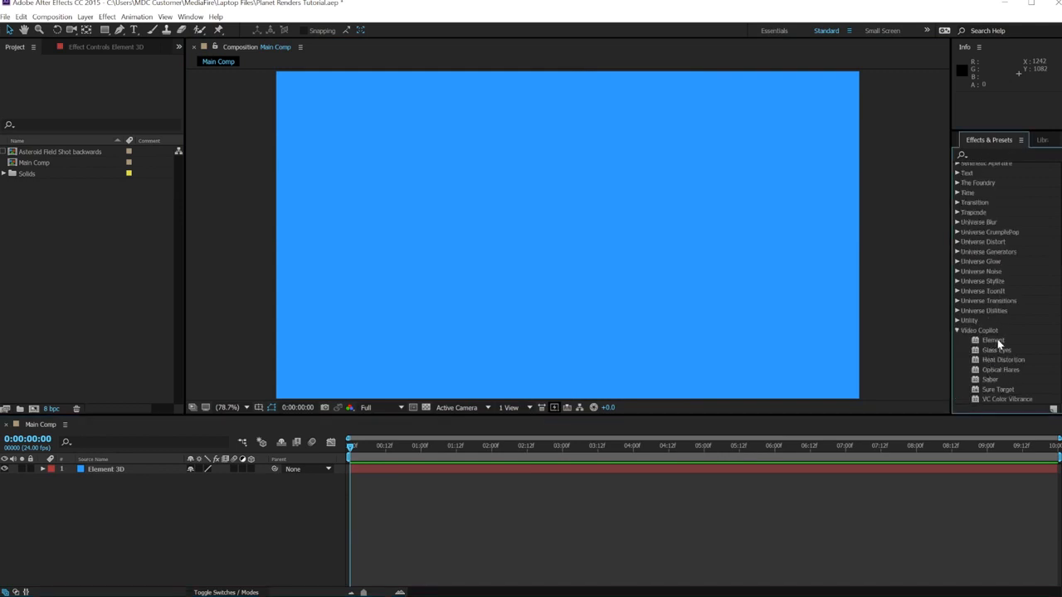
left_click_drag(994, 340, 762, 469)
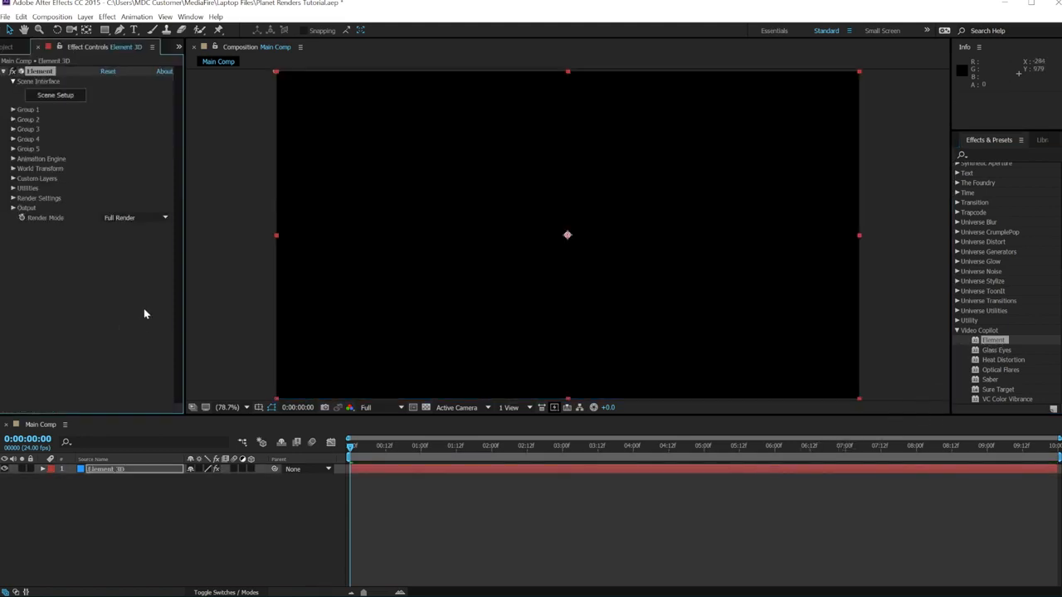
- Open the Element Scene Setup and add the Planet 1 model from the Locus Pack Planets collection
left_click(53, 97)
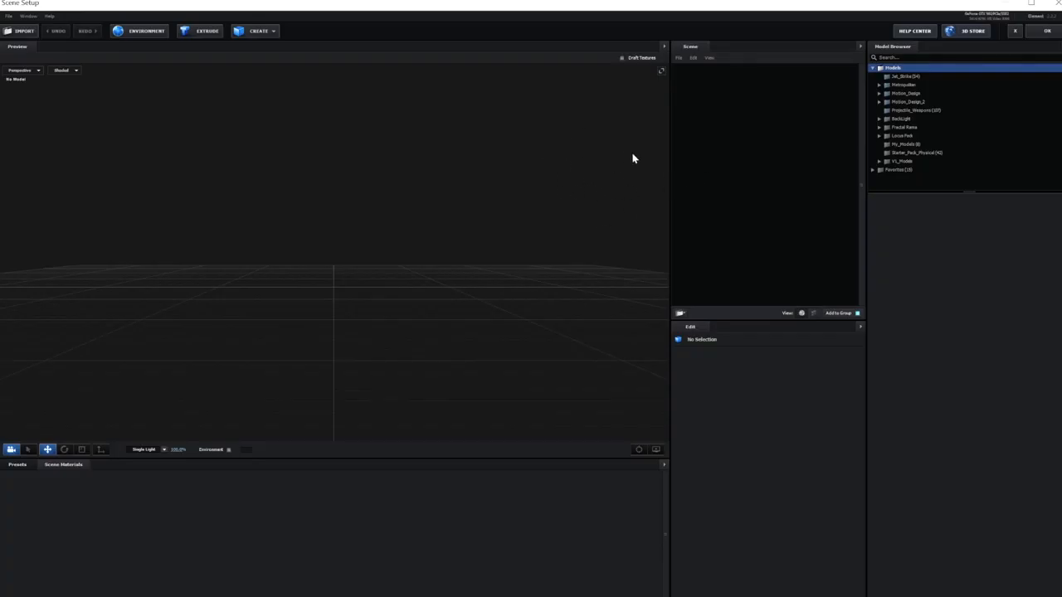
left_click(879, 136)
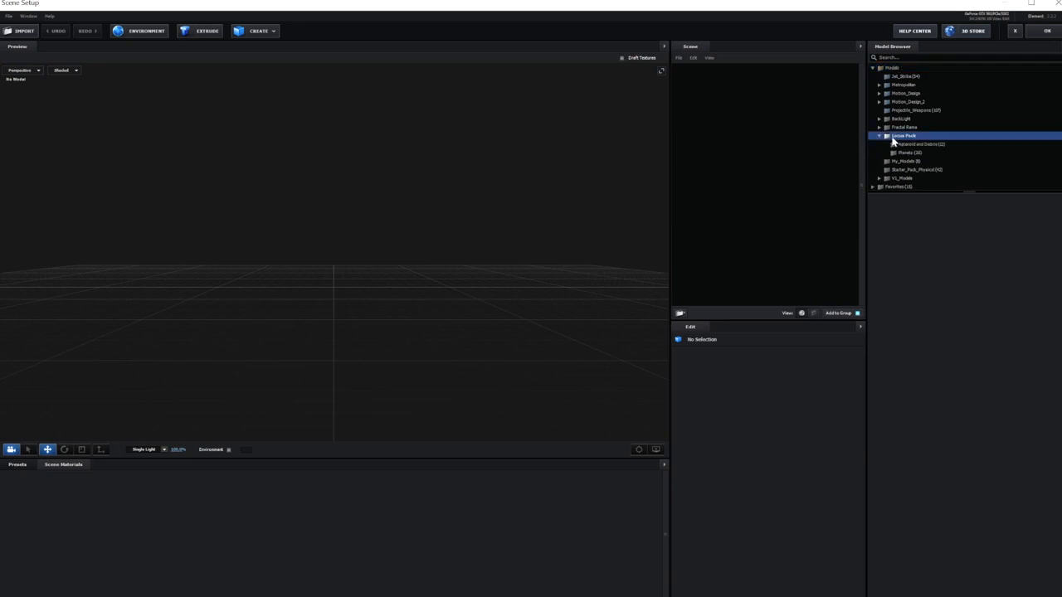
left_click(909, 155)
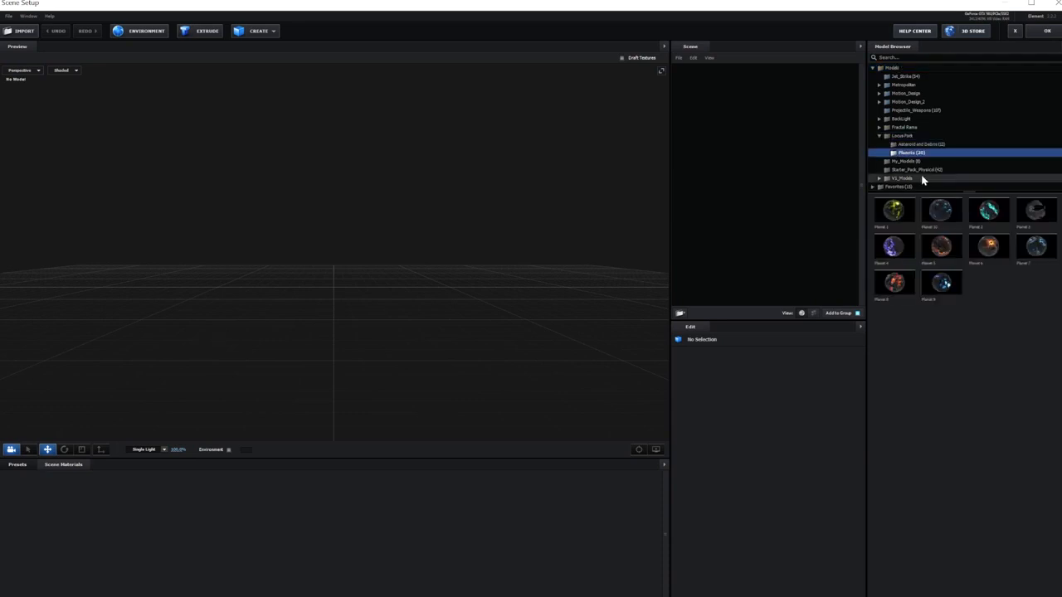
left_click(902, 217)
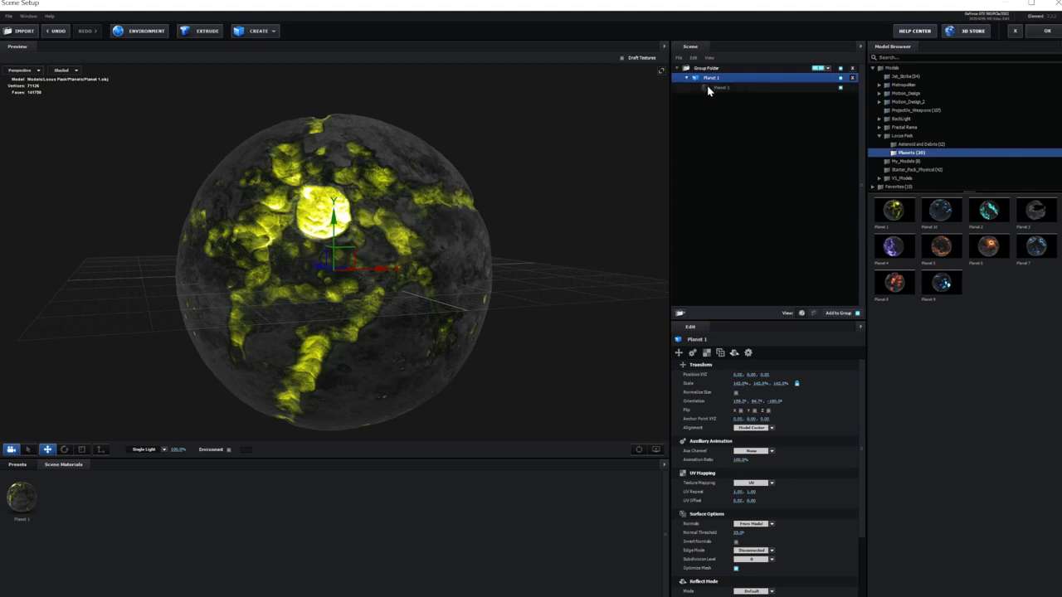
- Replace the Planet 1 material's Illumination texture with Planet 1 Illumination Ice.jpg from its texture folder
left_click(707, 87)
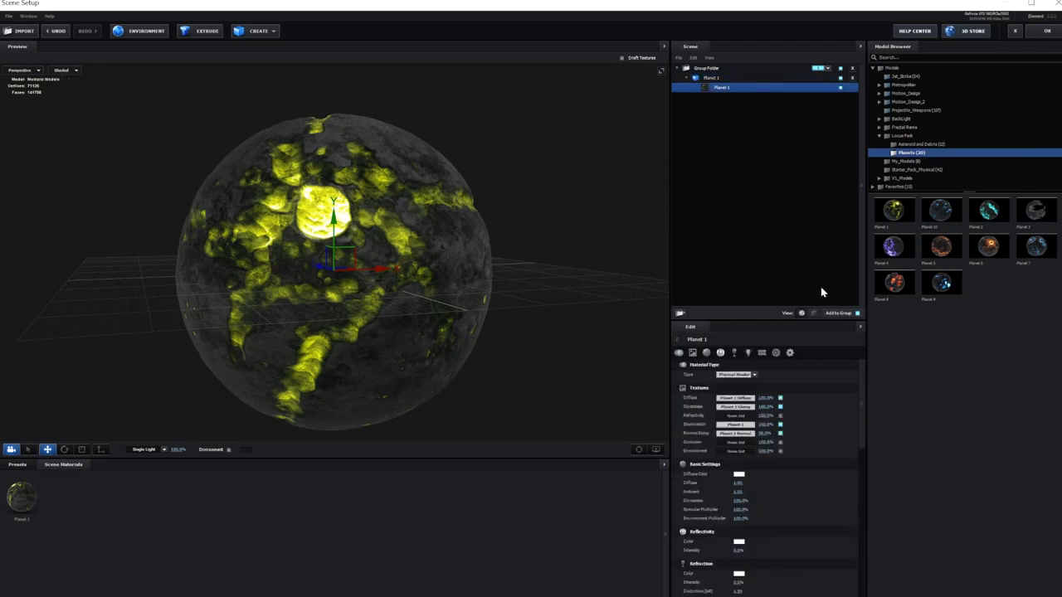
right_click(727, 427)
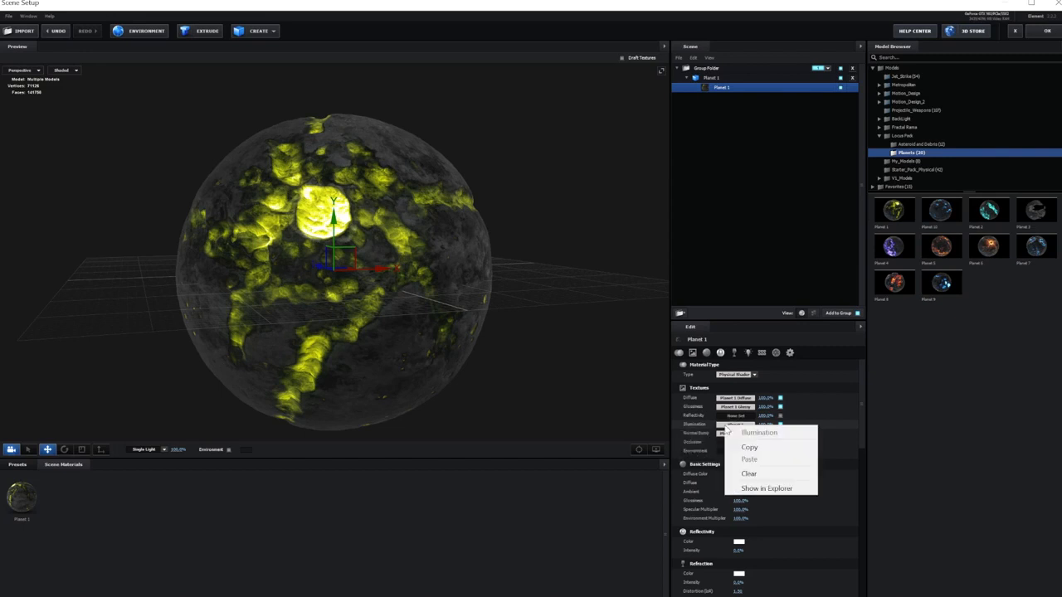
left_click(766, 489)
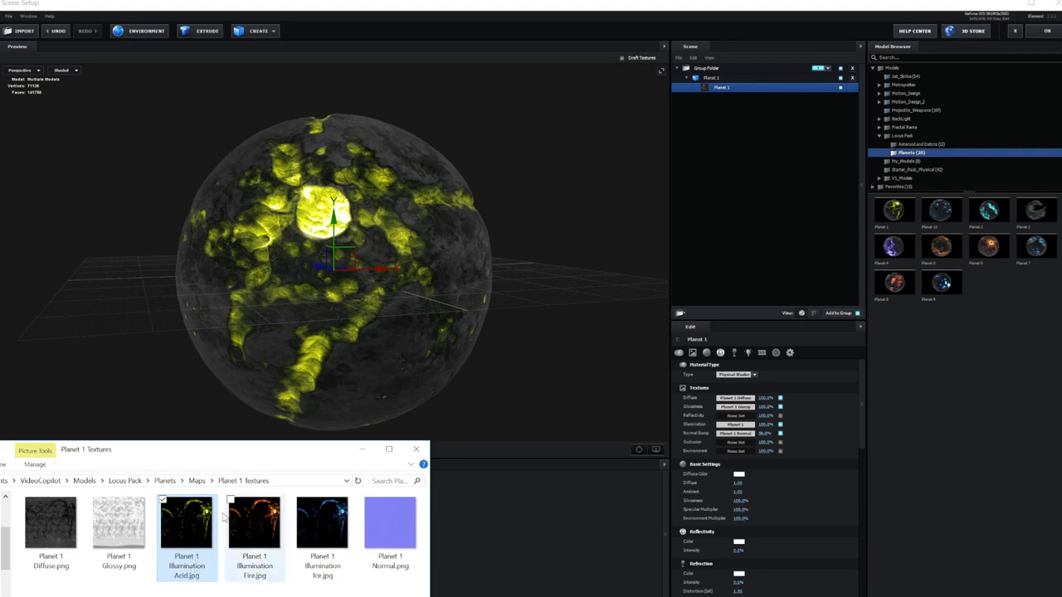
left_click_drag(190, 593, 331, 532)
left_click(345, 591)
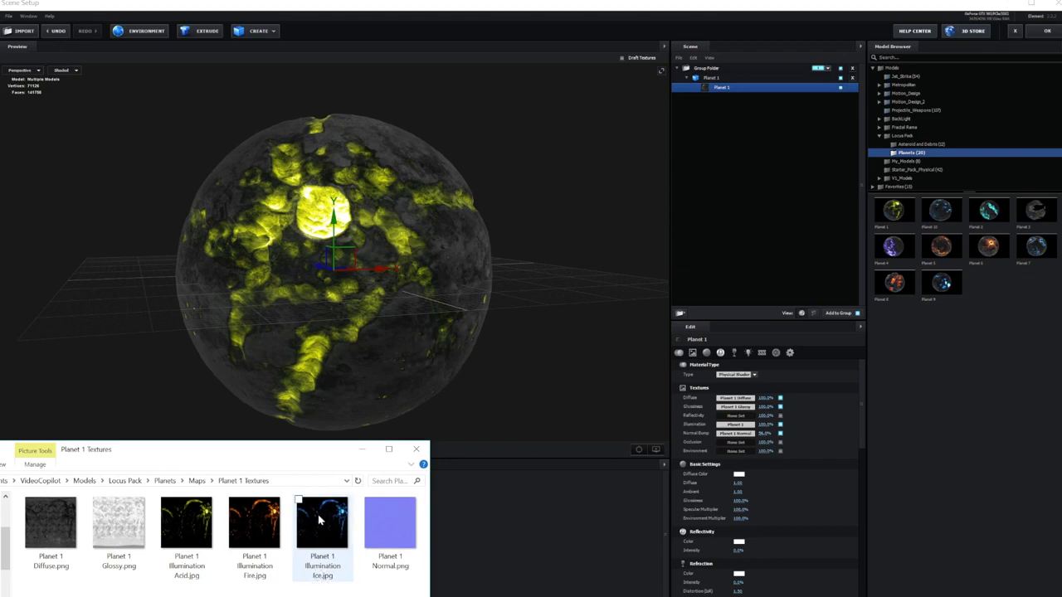
left_click_drag(319, 520, 738, 426)
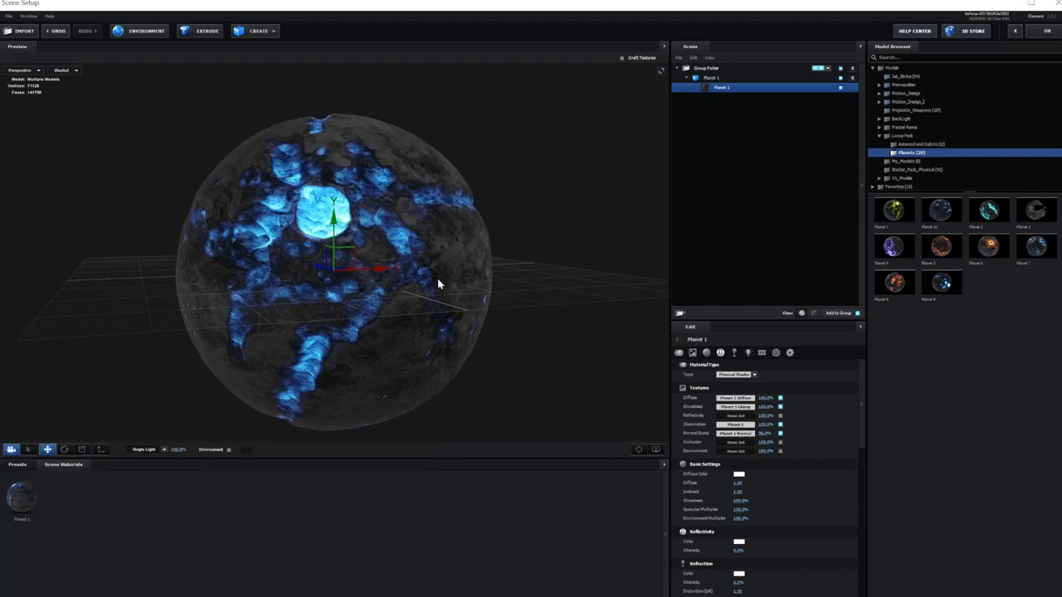
- Try an Illumination intensity of 0% on the Planet 1 material and undo the change
left_click_drag(439, 284, 365, 291)
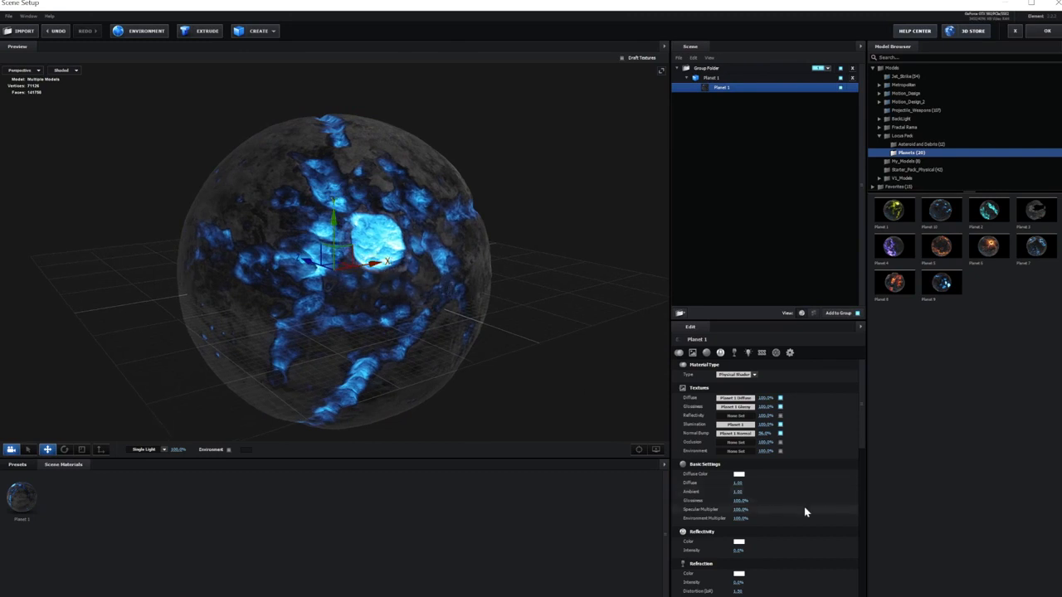
scroll(803, 509, "down", 5)
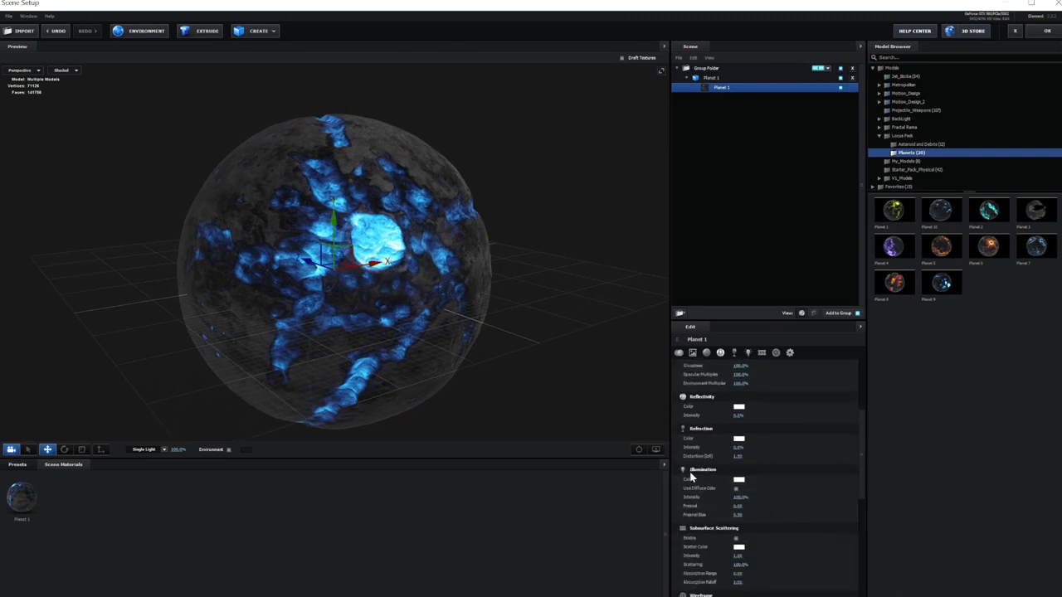
left_click_drag(740, 497, 670, 494)
left_click_drag(538, 368, 465, 341)
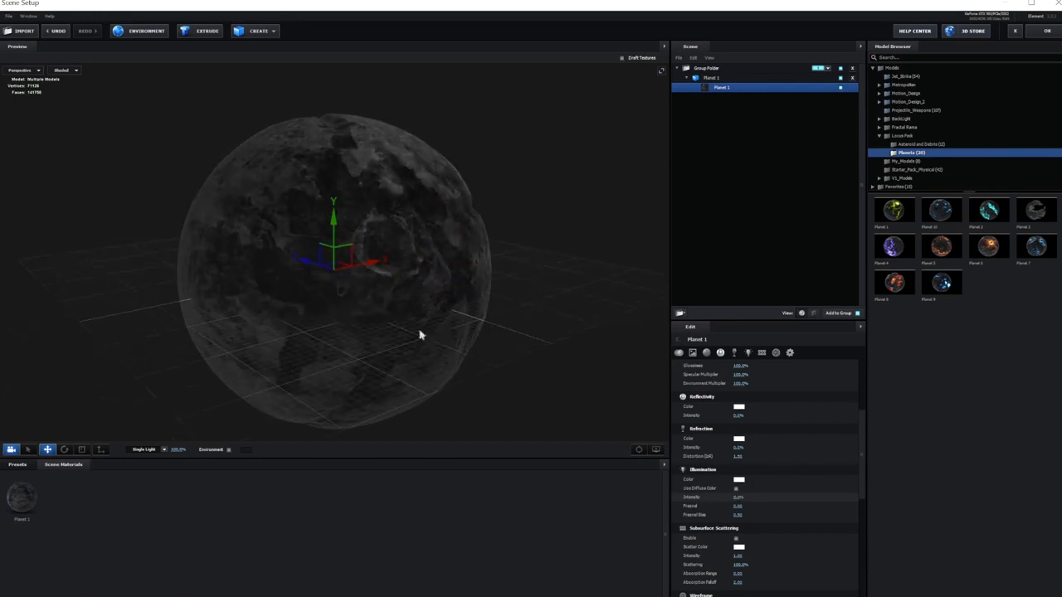
key("ctrl+z")
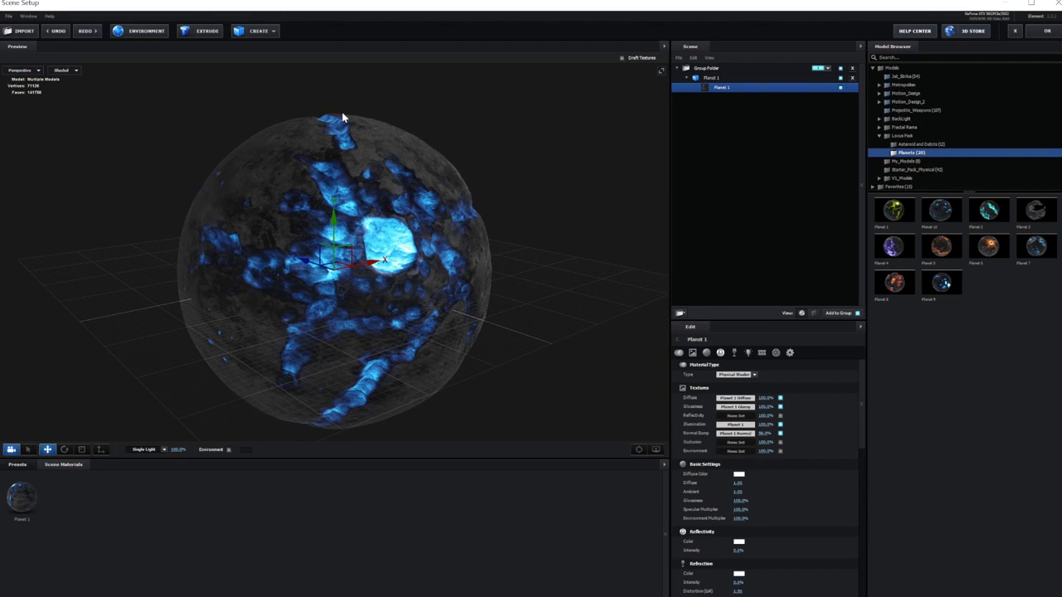
- Duplicate the Planet 1 model within the scene's group folder
left_click(714, 77)
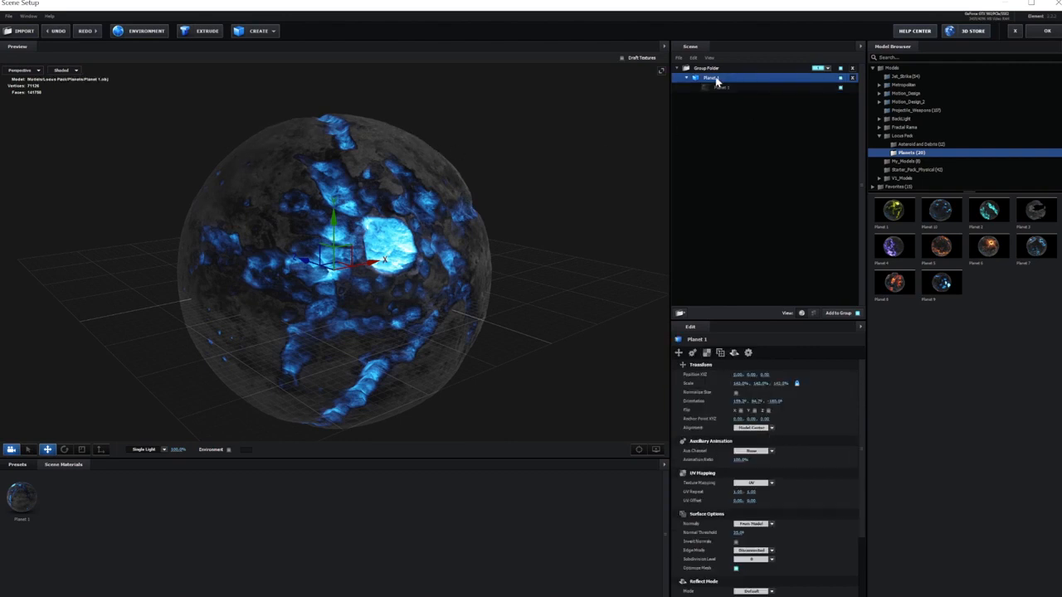
right_click(712, 81)
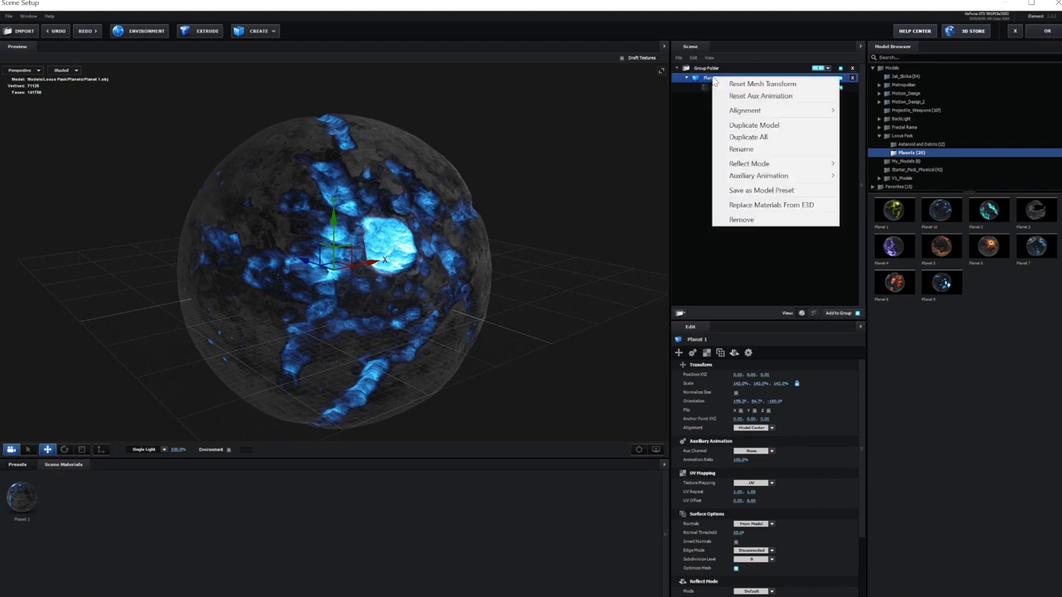
left_click(761, 129)
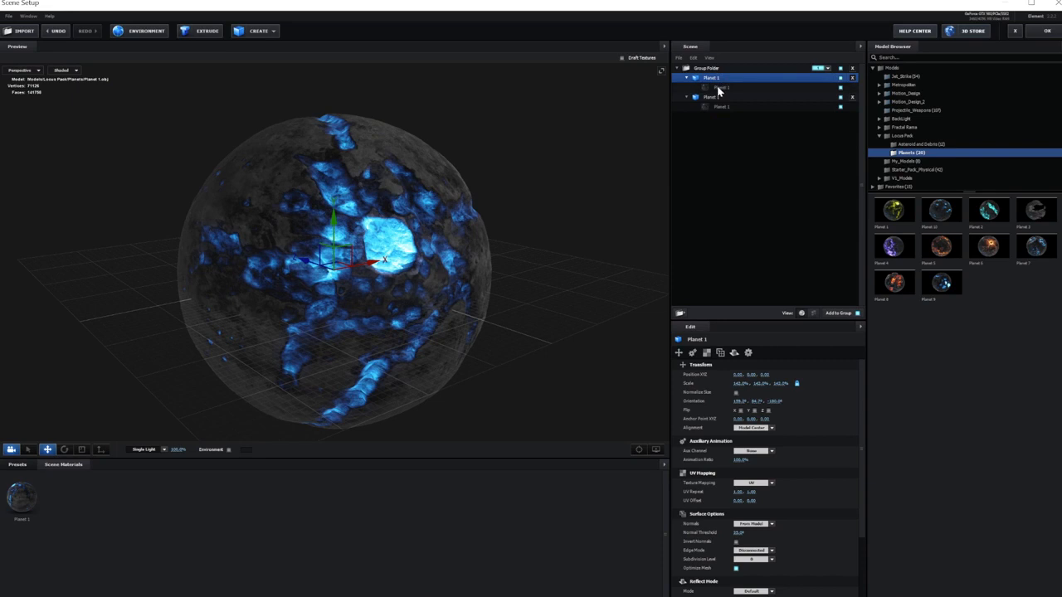
- Give the upper Planet 1 model its own material by duplicating and replacing its current one
left_click(706, 87)
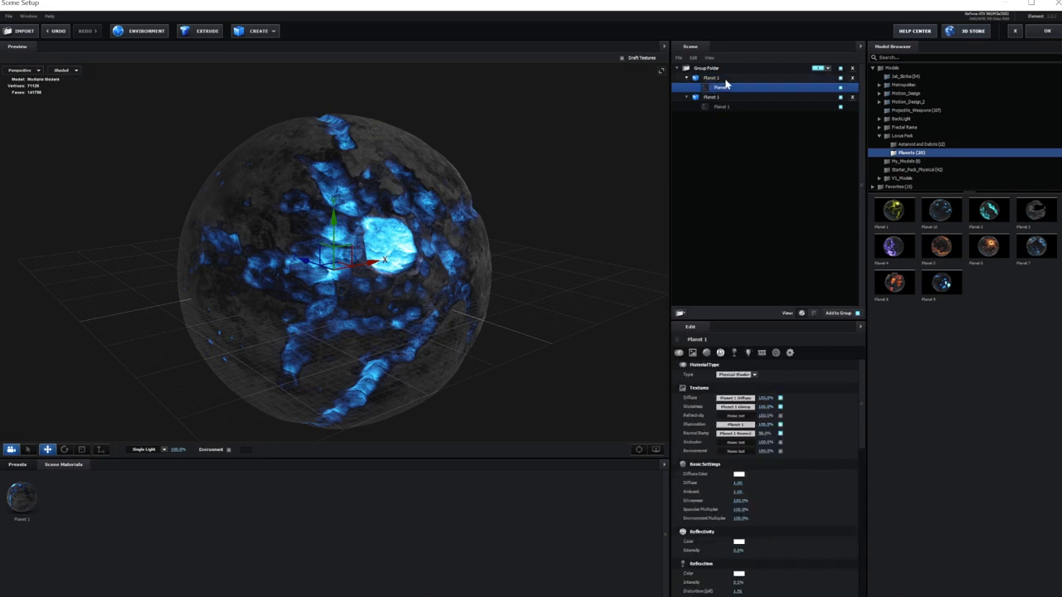
right_click(724, 93)
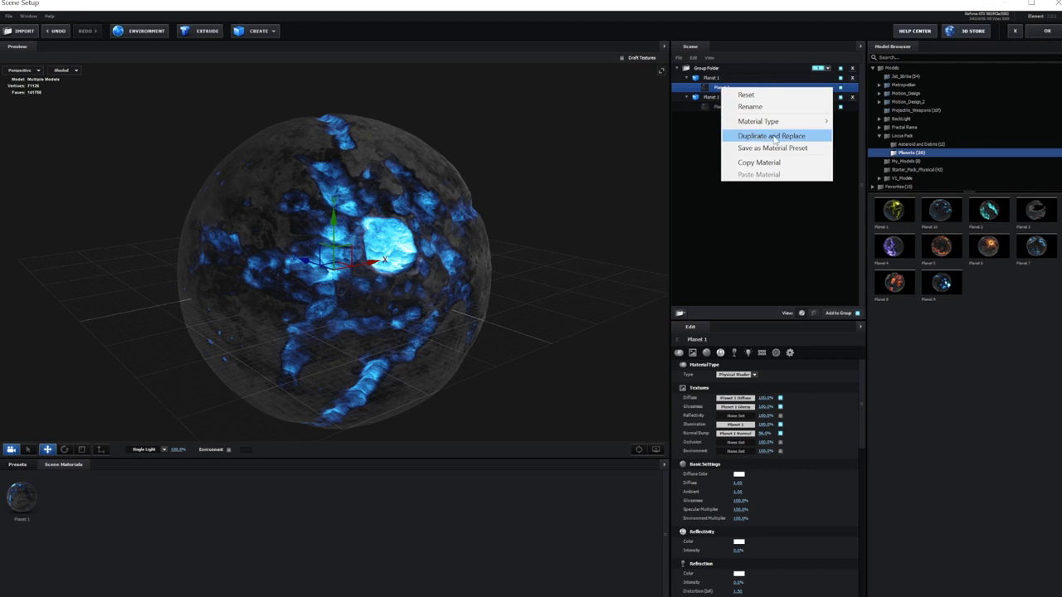
left_click(781, 143)
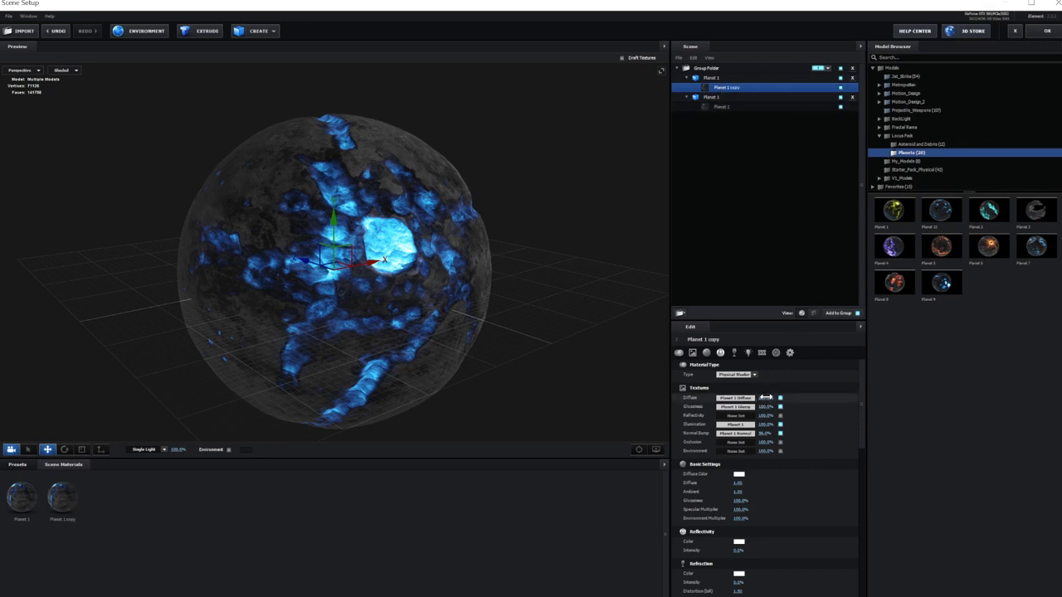
- Set the copied material's Diffuse, Glossiness and Illumination texture amounts and its Specular and Environment multipliers to 0%, keeping the diffuse color white
left_click_drag(765, 398, 677, 412)
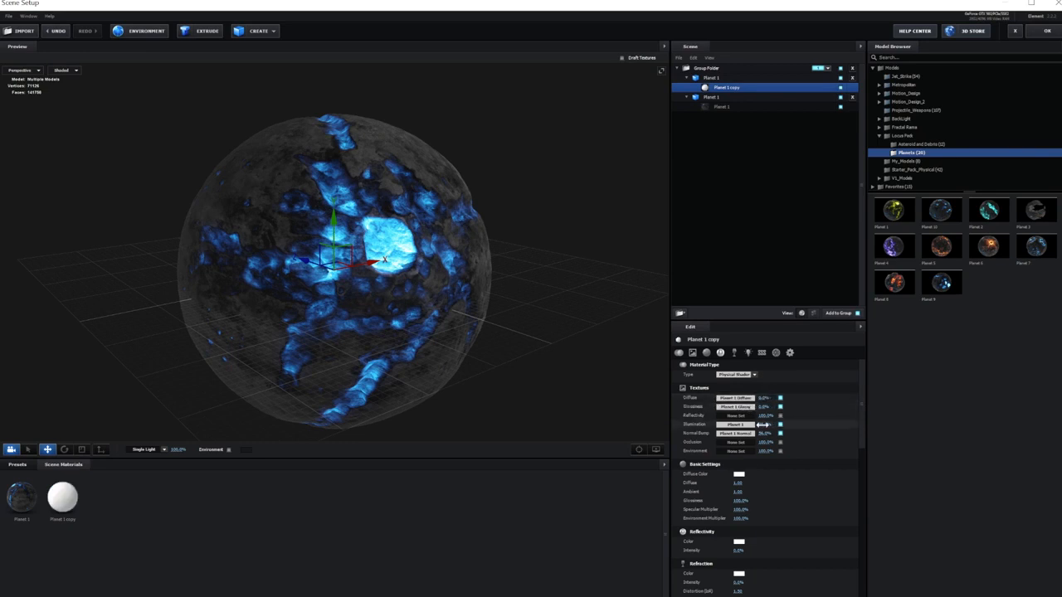
left_click_drag(764, 425, 702, 421)
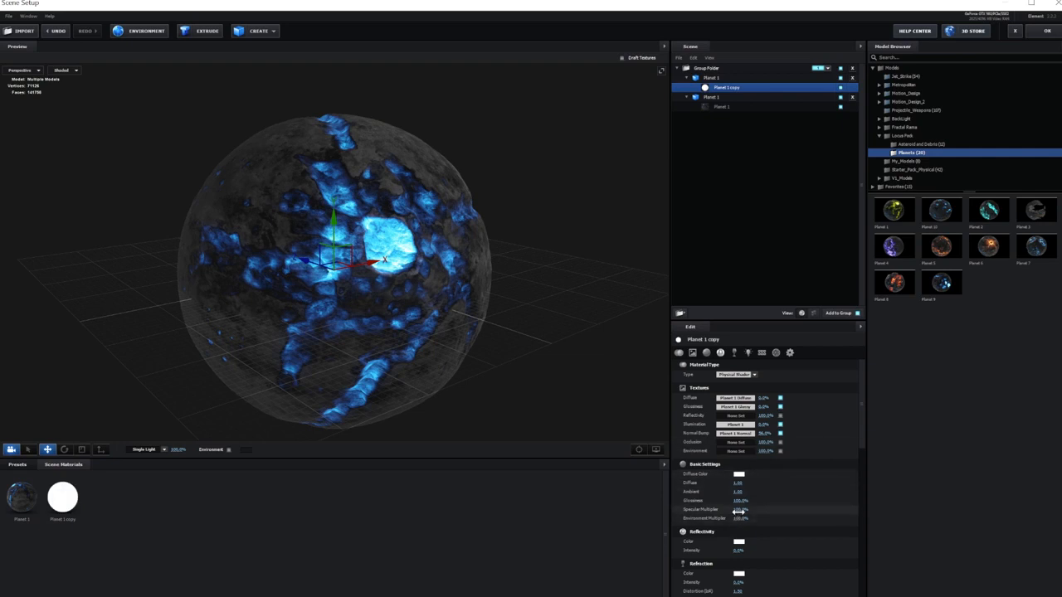
left_click_drag(737, 511, 679, 517)
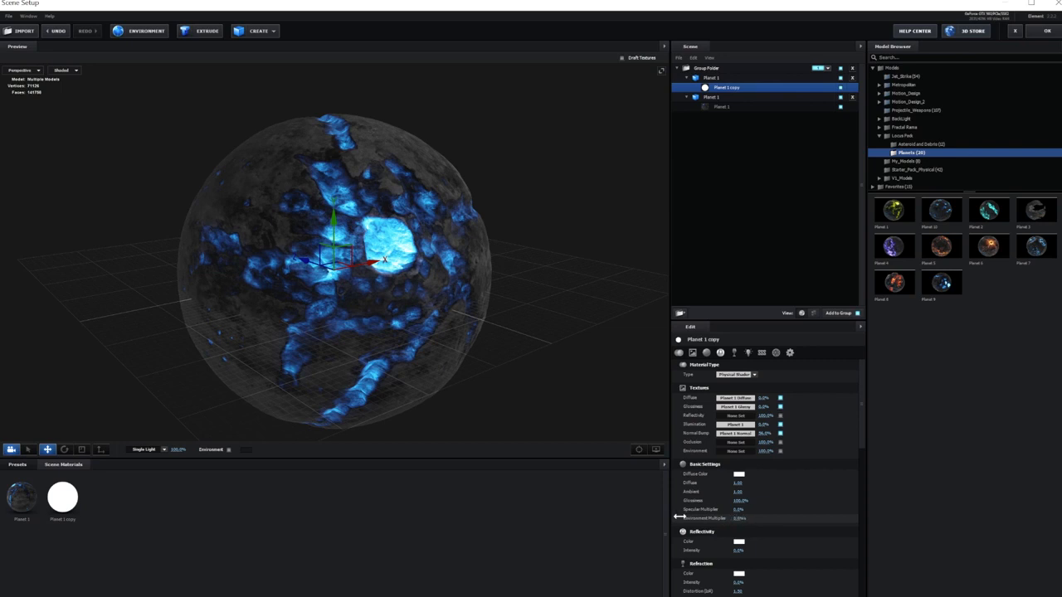
left_click(739, 475)
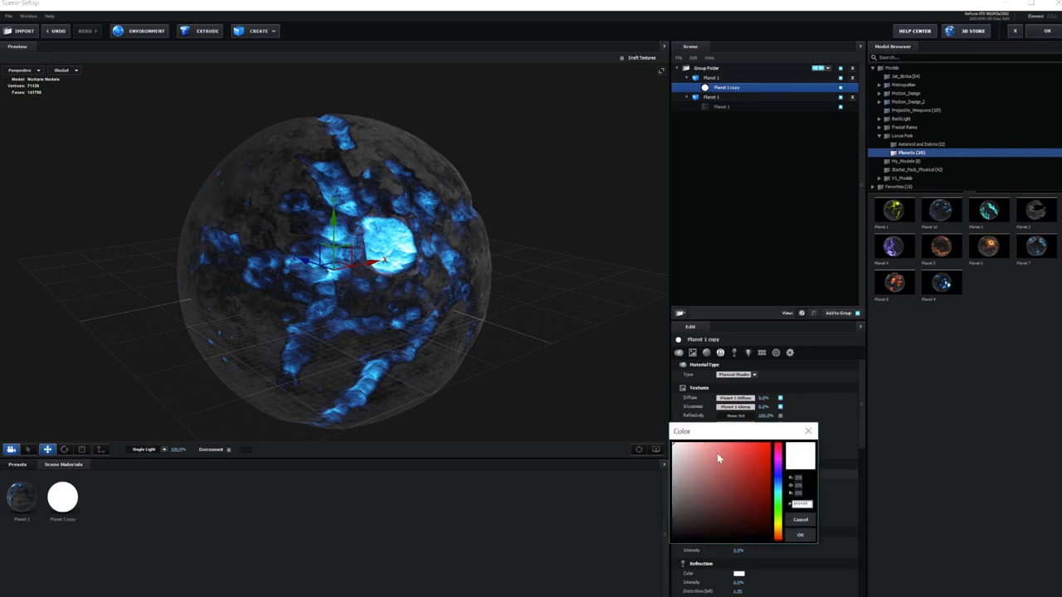
left_click(799, 537)
- Set the Planet 1 copy material's blend mode to Screen in its Advanced settings
left_click_drag(860, 374, 846, 483)
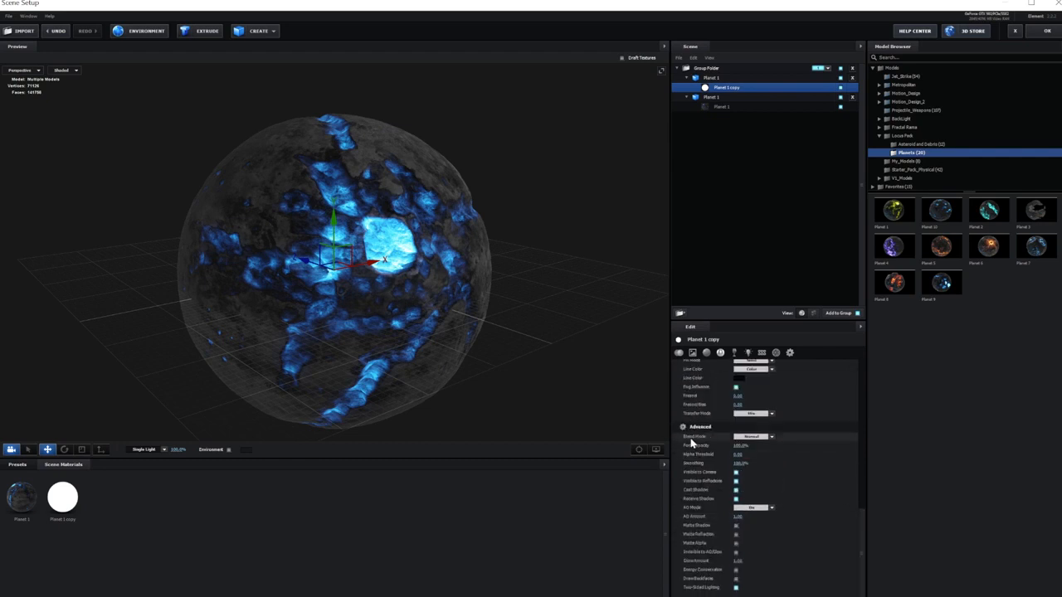
left_click(747, 438)
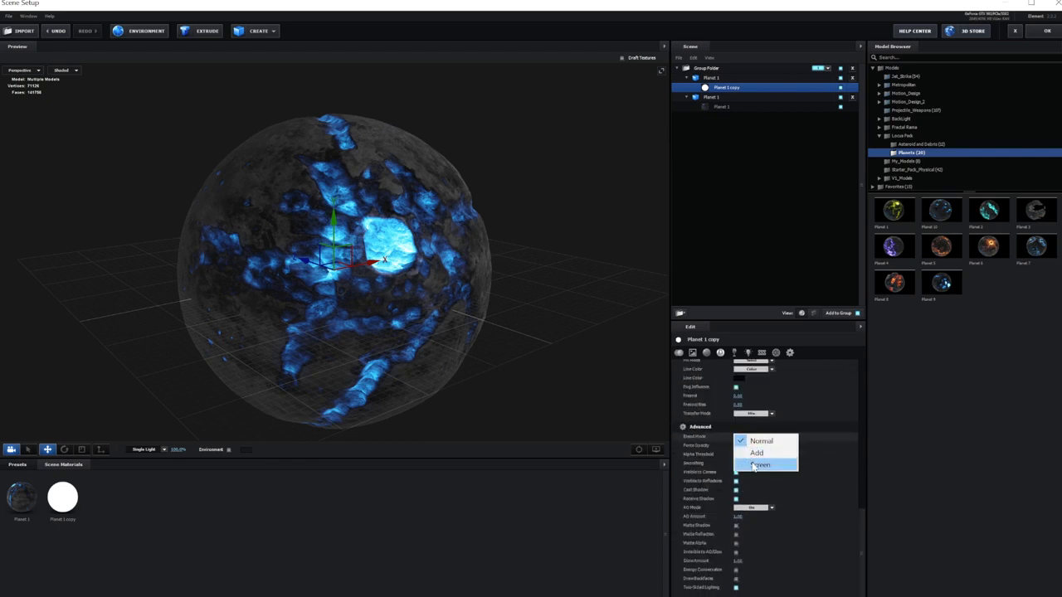
left_click(753, 467)
- Scale the upper Planet 1 model up slightly with the Scale tool so its white shell encloses the textured planet
left_click_drag(860, 516, 859, 427)
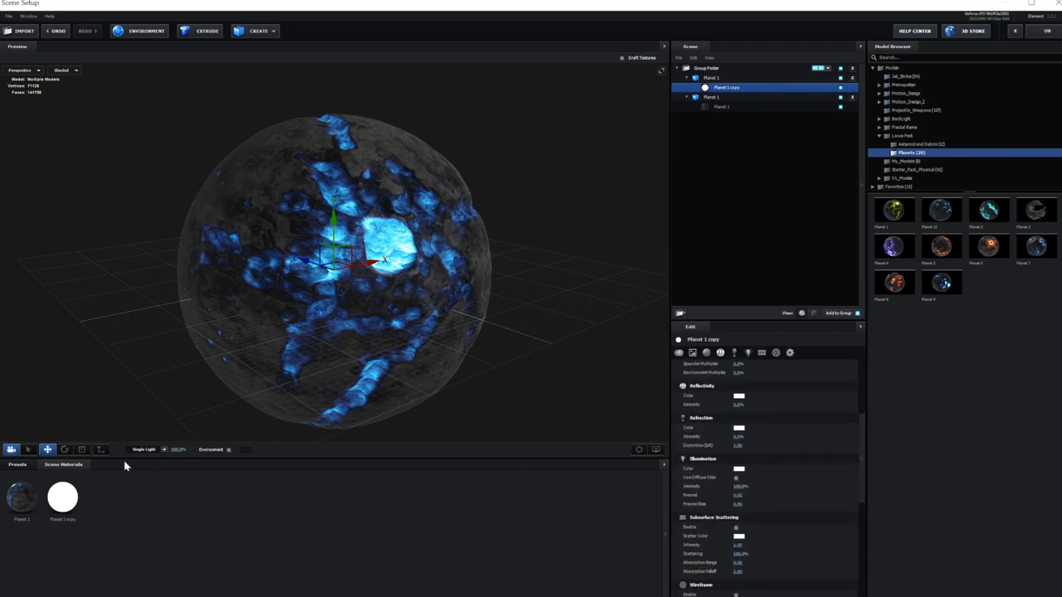
left_click(81, 450)
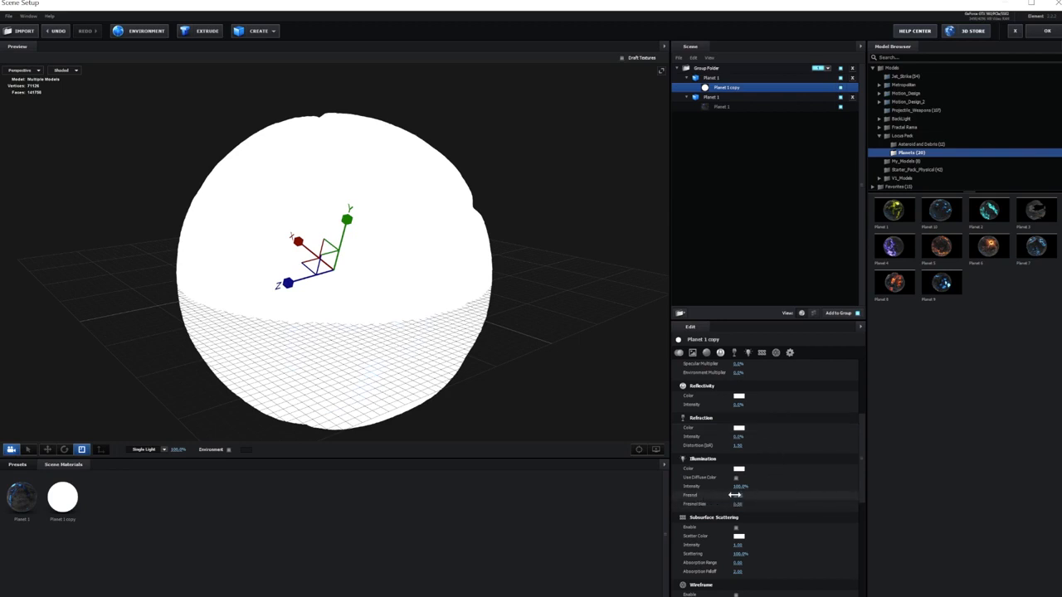
- Set the Planet 1 copy material's illumination Fresnel to 1.00 and raise its Fresnel Bias and Intensity to leave a thin glowing rim
left_click_drag(737, 494, 788, 499)
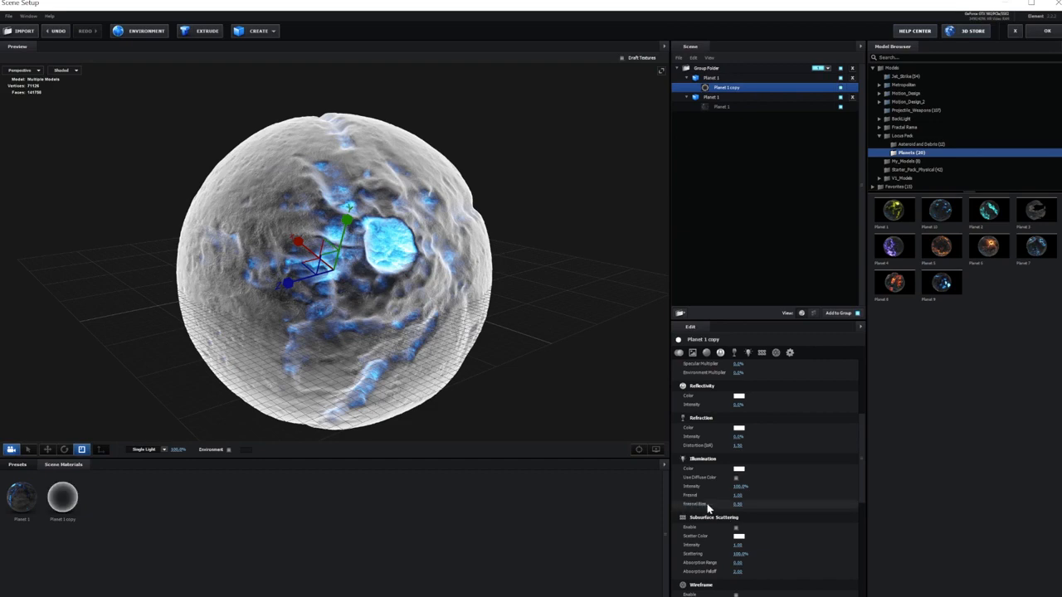
left_click_drag(735, 505, 921, 510)
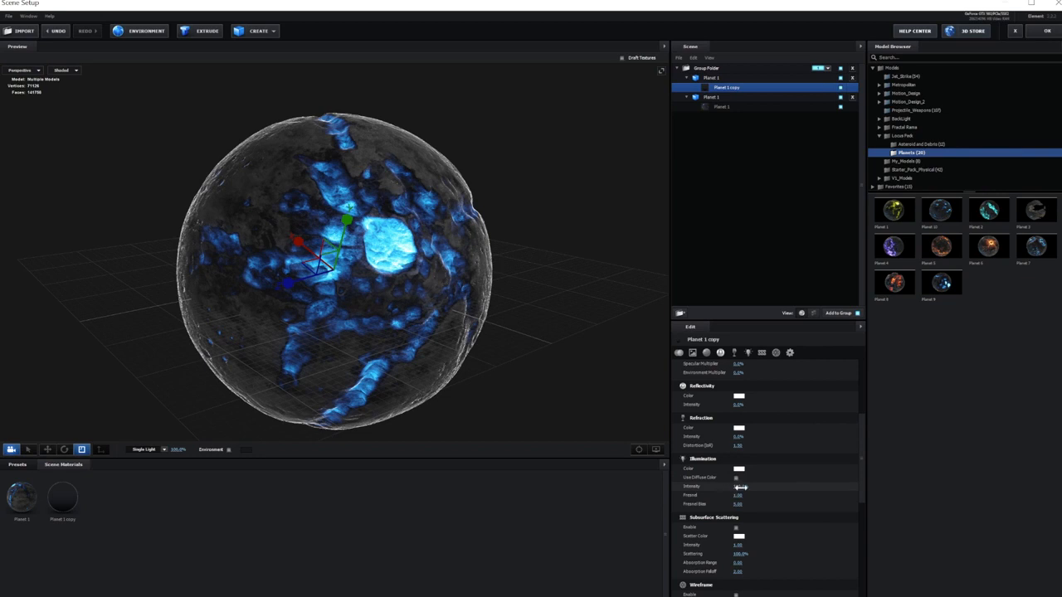
left_click_drag(742, 489, 774, 485)
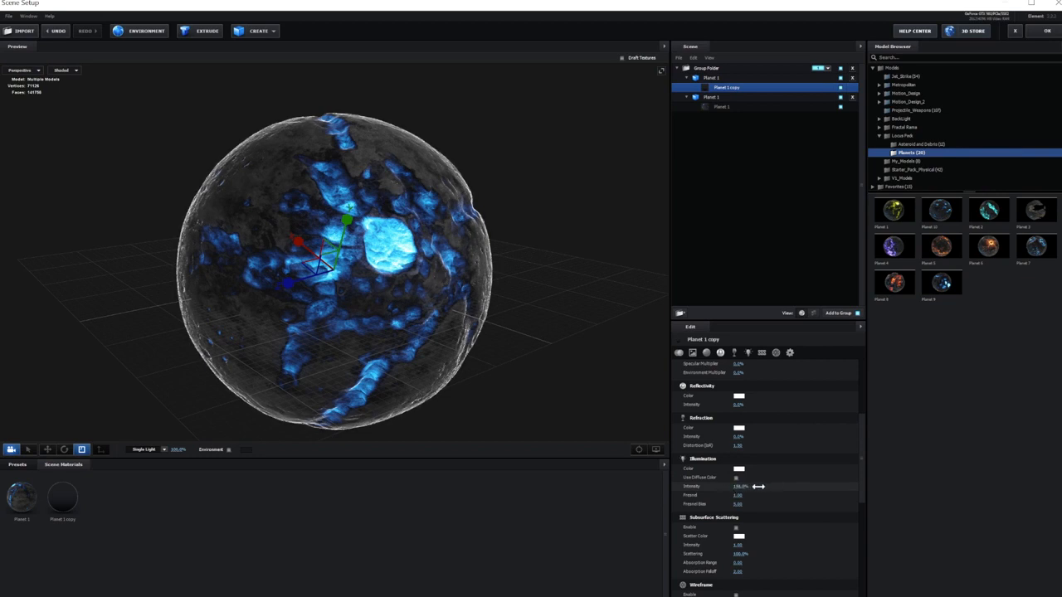
- Change the Planet 1 copy material's illumination color to a bright blue and check the rim on the planet
left_click(743, 468)
left_click_drag(715, 443, 750, 437)
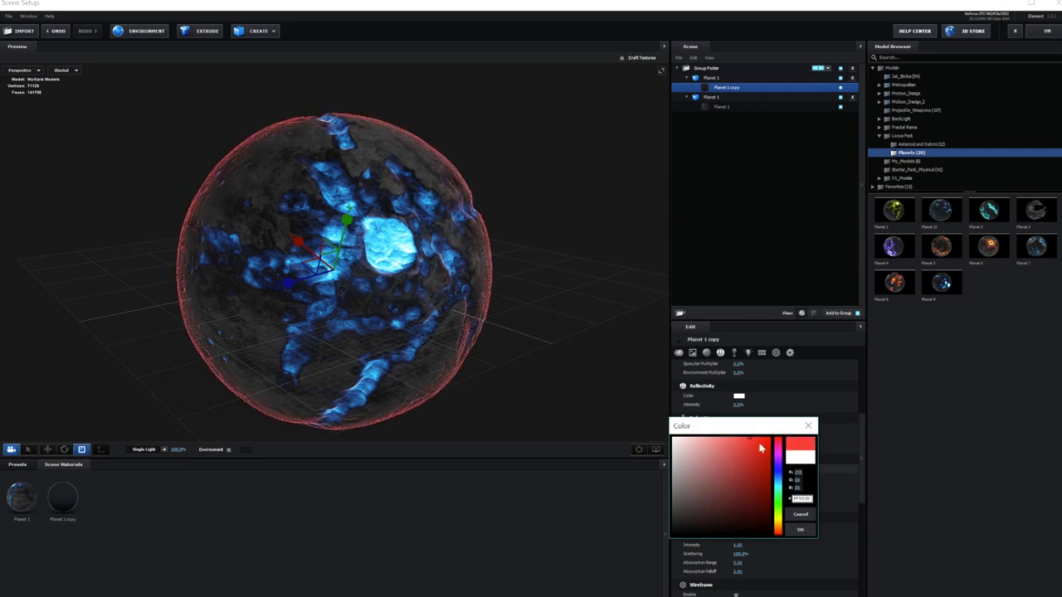
left_click_drag(775, 474, 779, 481)
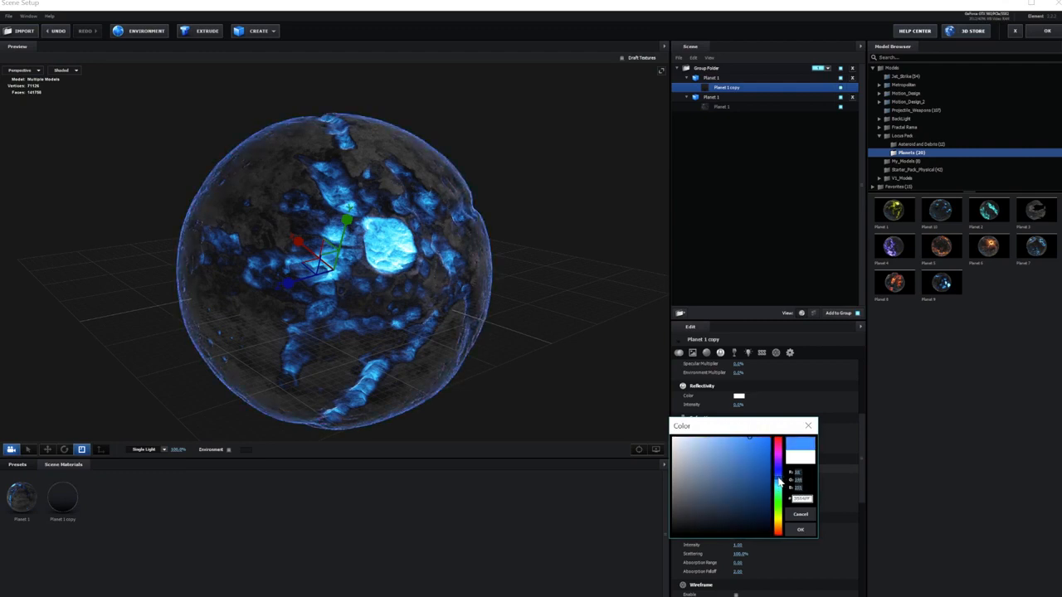
left_click(801, 530)
scroll(586, 355, "up", 10)
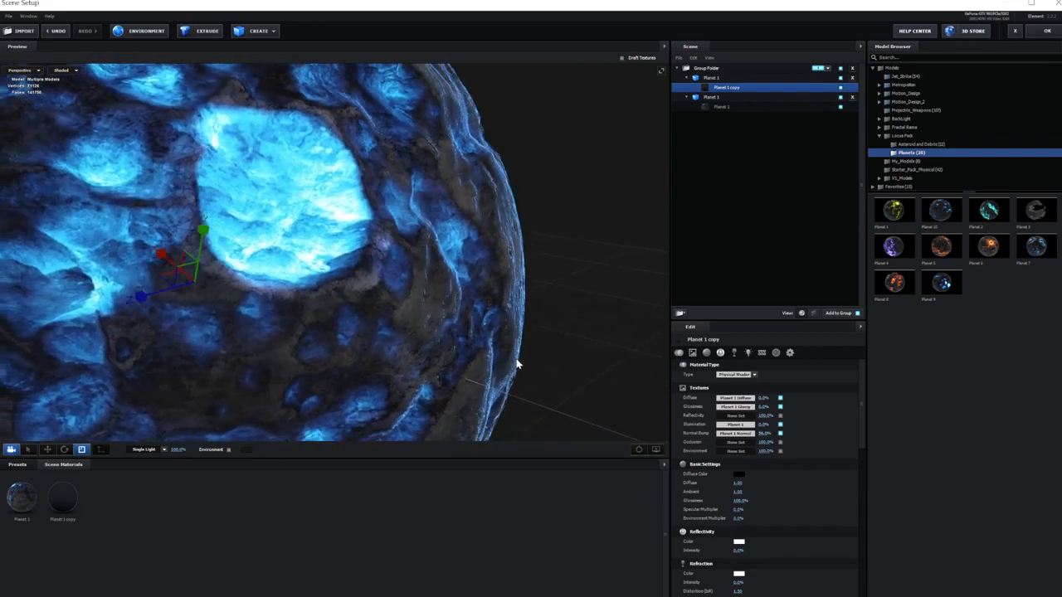
scroll(511, 366, "down", 10)
left_click_drag(507, 373, 449, 313)
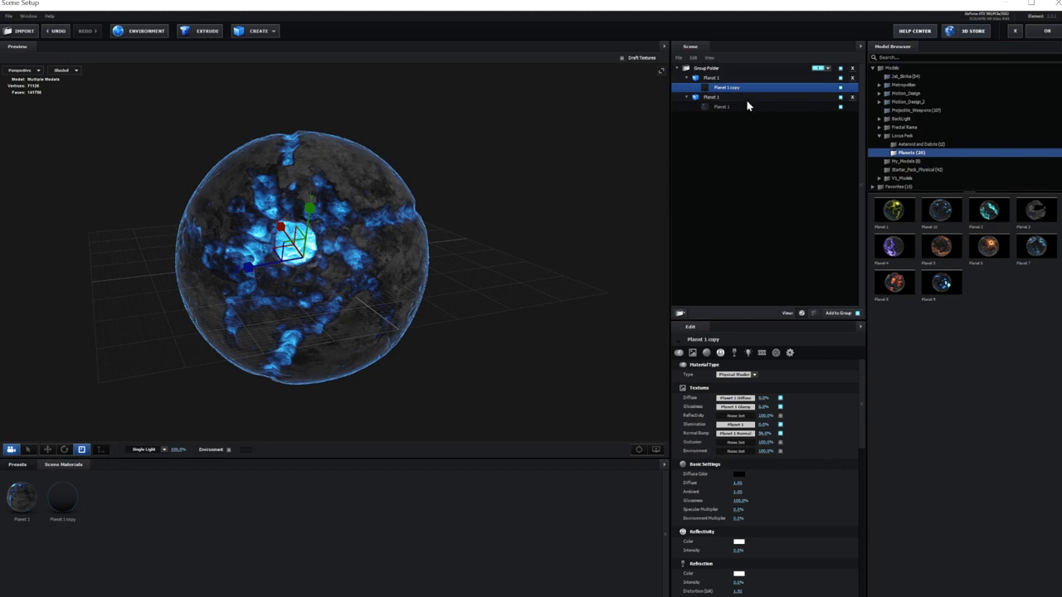
- Rename the group folder holding both planet models as Planet
left_click(677, 70)
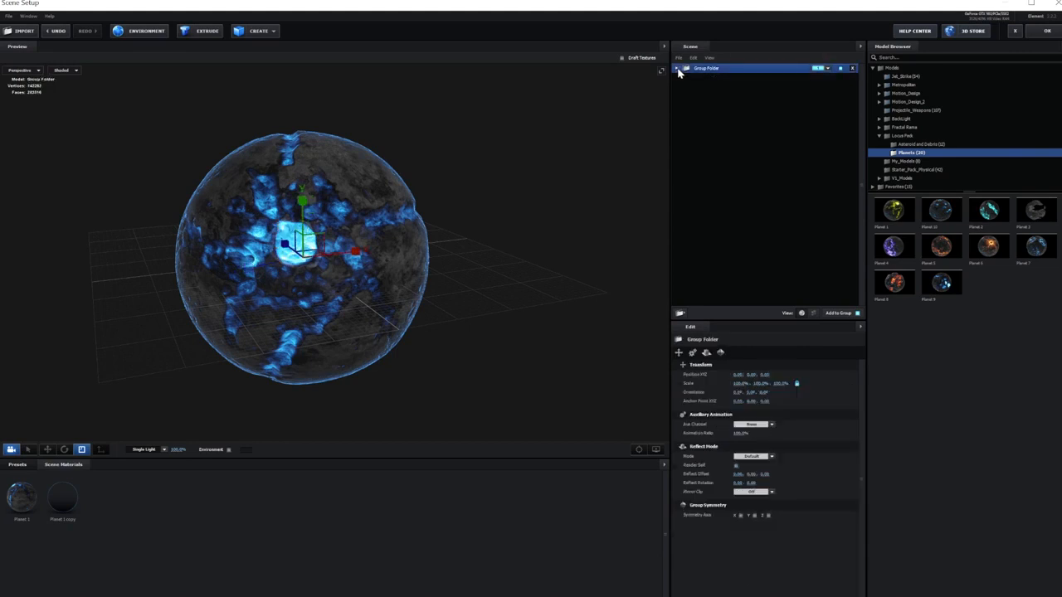
double_click(708, 70)
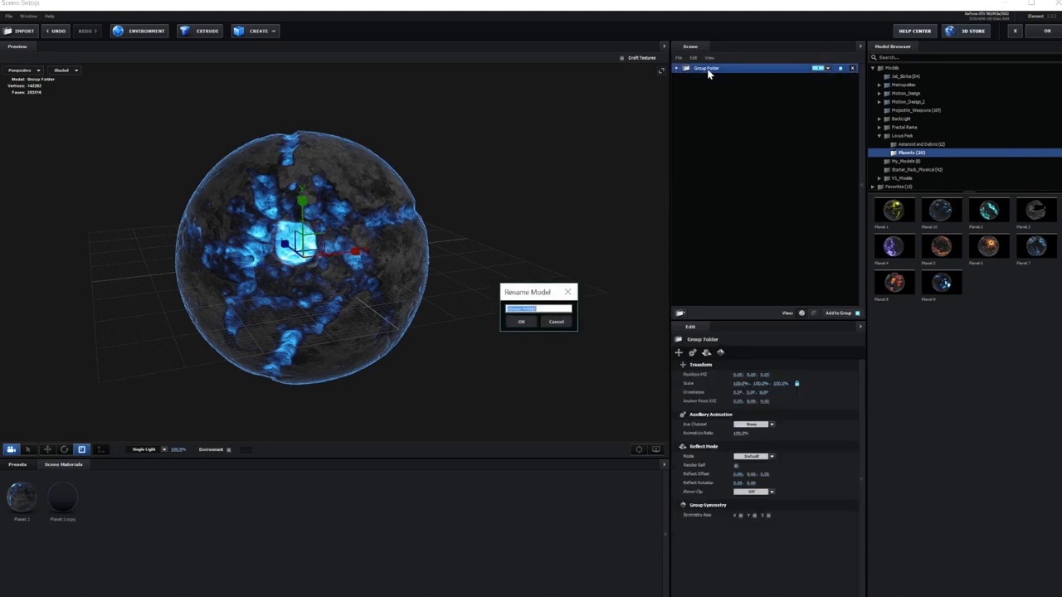
type("r")
type("lanet")
left_click(521, 322)
- Add Destroyed Rock 1 and 2, High Poly Asteroid 1 and Rocks 1, 2 and 3 from the Asteroid and Debris models
left_click(923, 144)
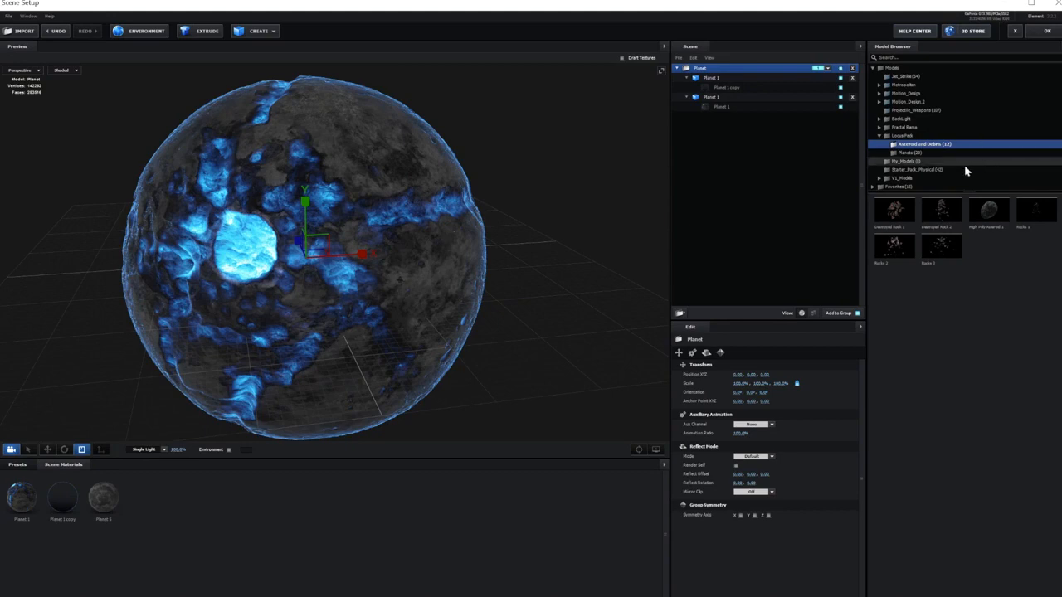
left_click(905, 215)
left_click(940, 214)
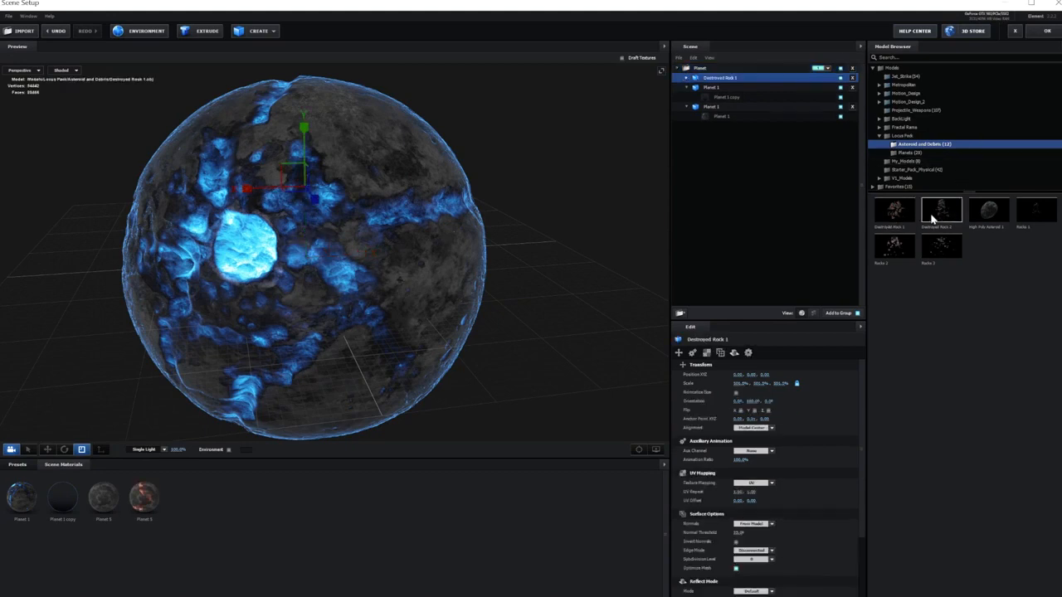
left_click(983, 217)
left_click(1025, 211)
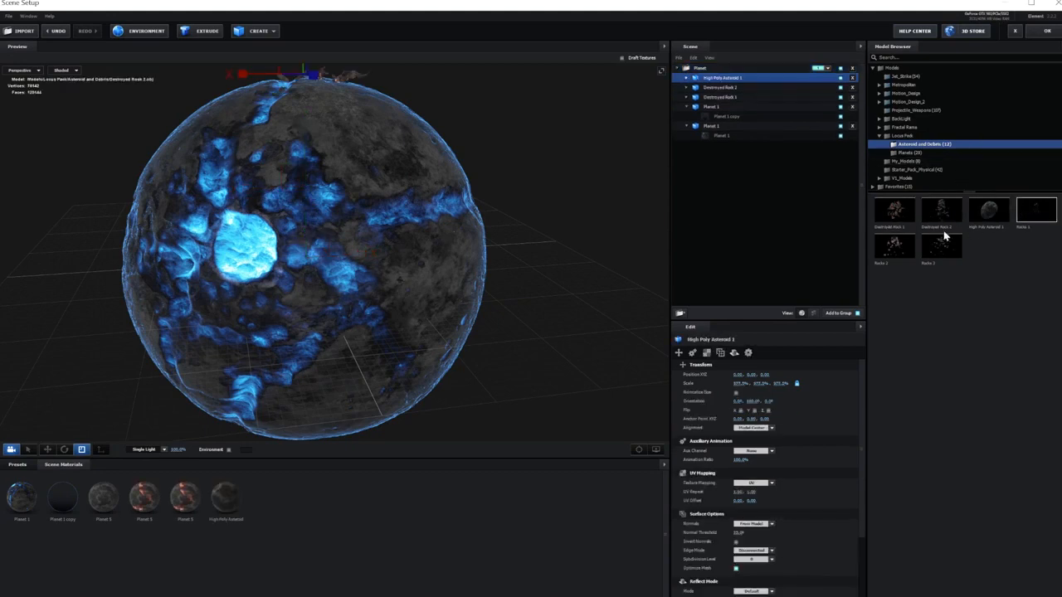
left_click(896, 244)
left_click(945, 248)
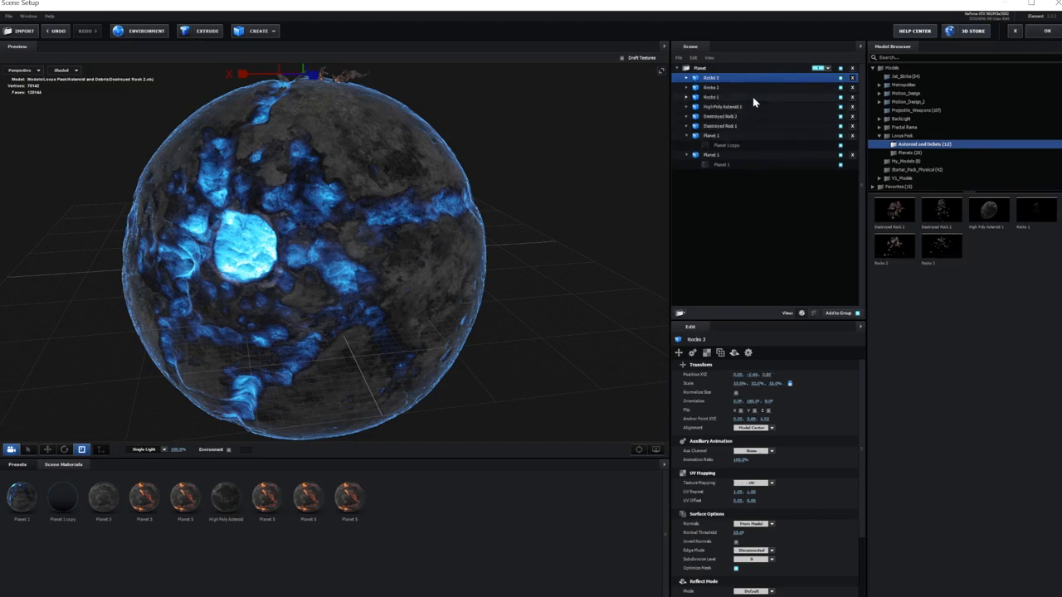
- Move all six rock and asteroid models out of the Planet folder to the top level of the scene
left_click(714, 88, "shift")
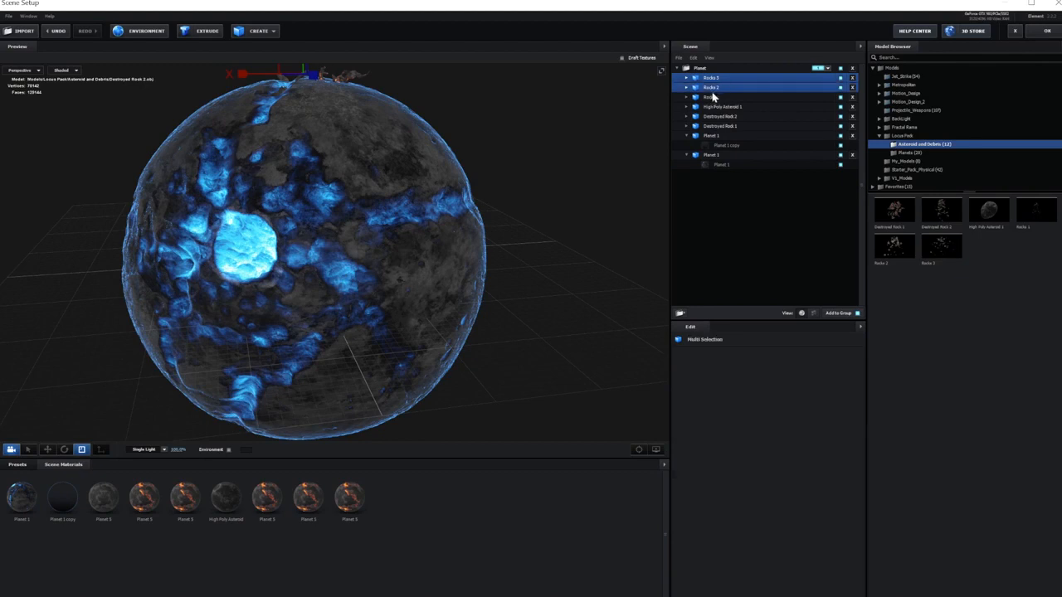
left_click(712, 97, "shift")
left_click(713, 107, "shift")
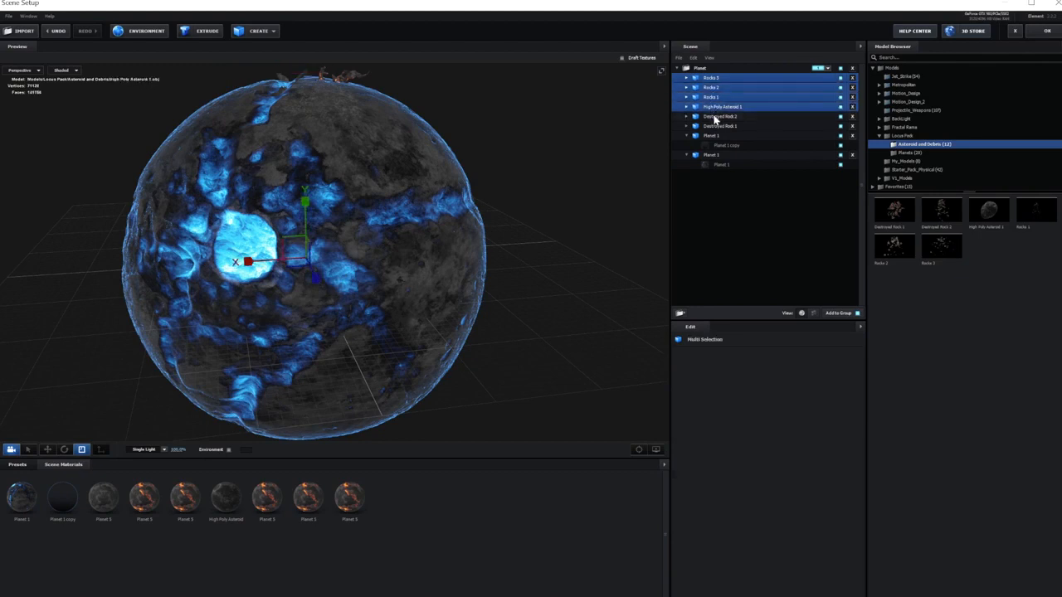
left_click(714, 117, "shift")
left_click(717, 127, "shift")
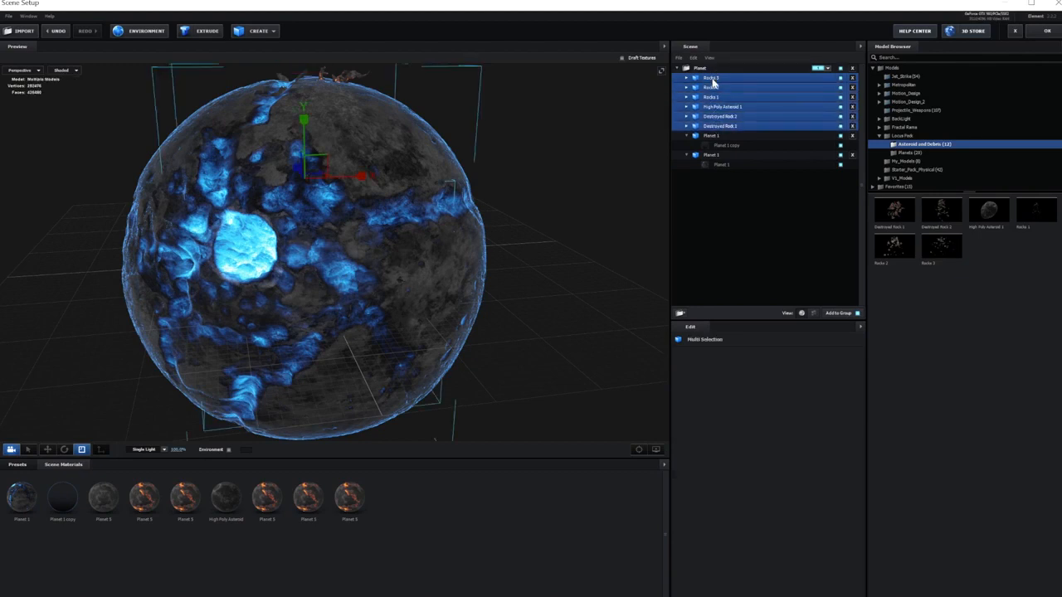
left_click_drag(712, 83, 717, 62)
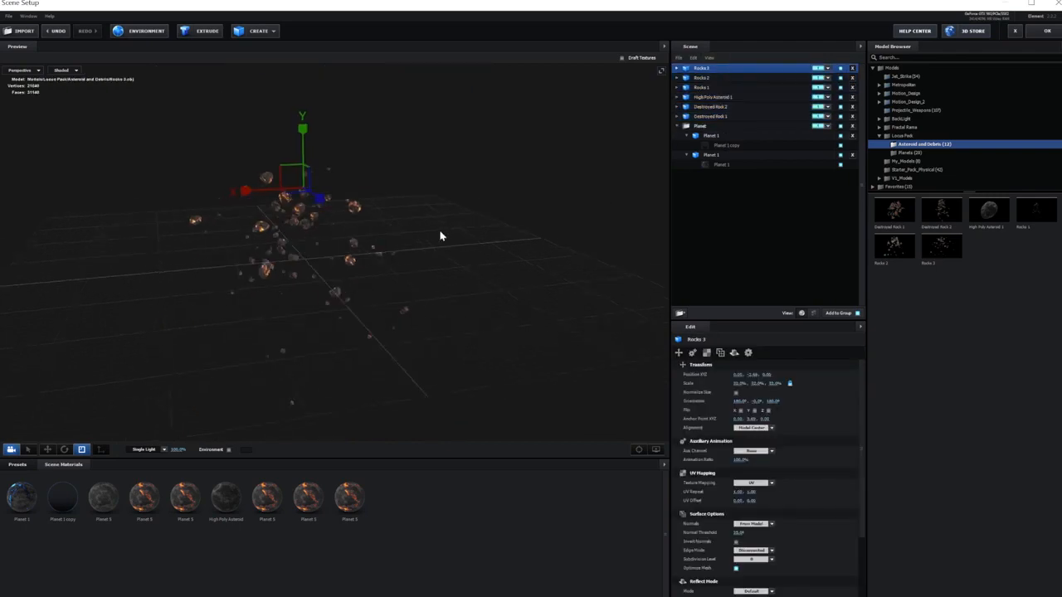
- Lower the illumination intensity of the Rocks 3 model's Planet 5 material to remove its orange glow
left_click_drag(440, 237, 467, 239)
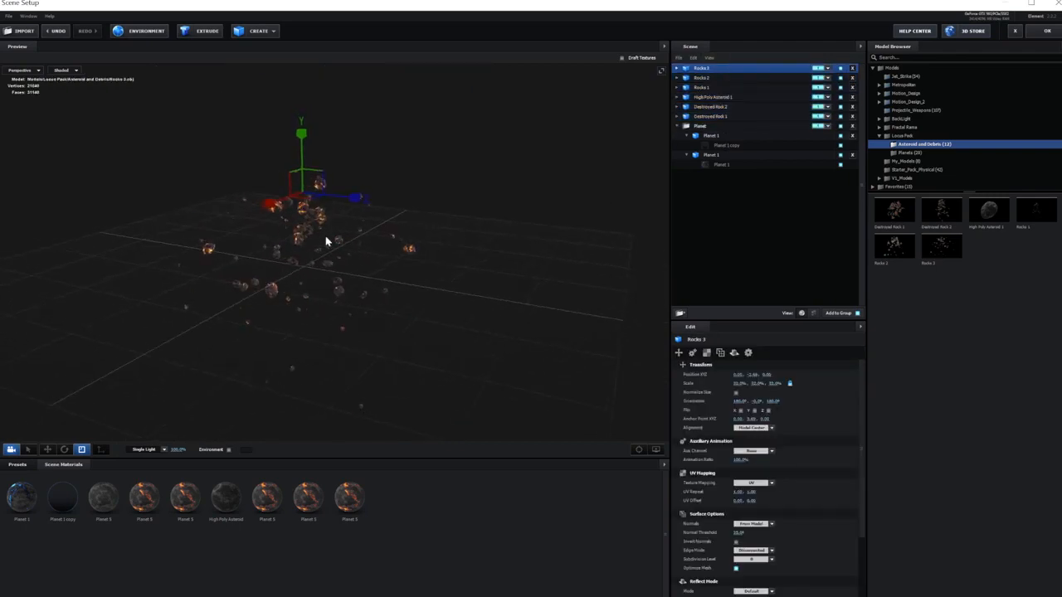
left_click_drag(325, 236, 336, 217)
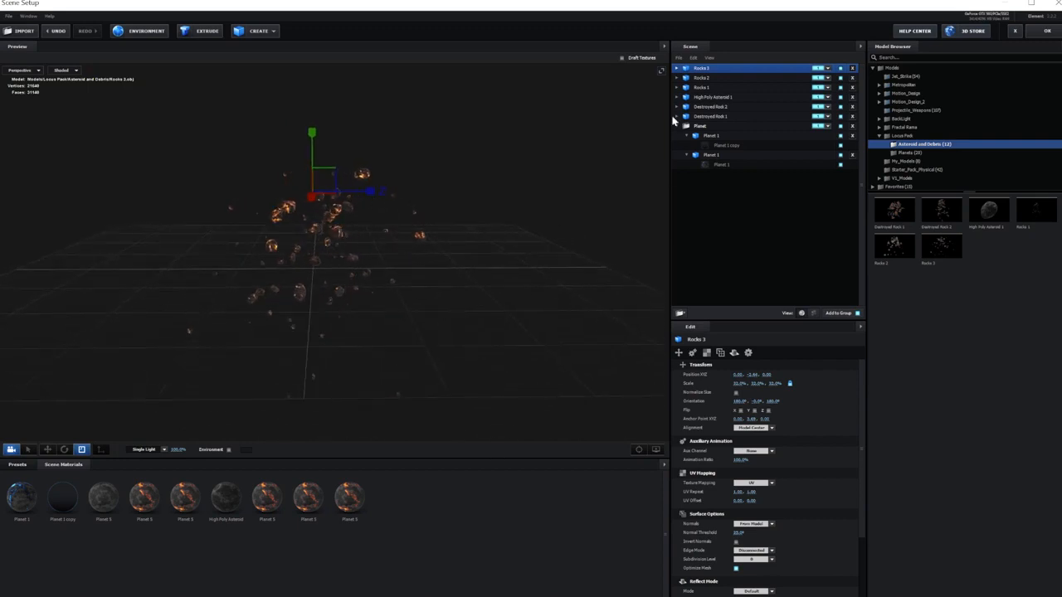
left_click(677, 69)
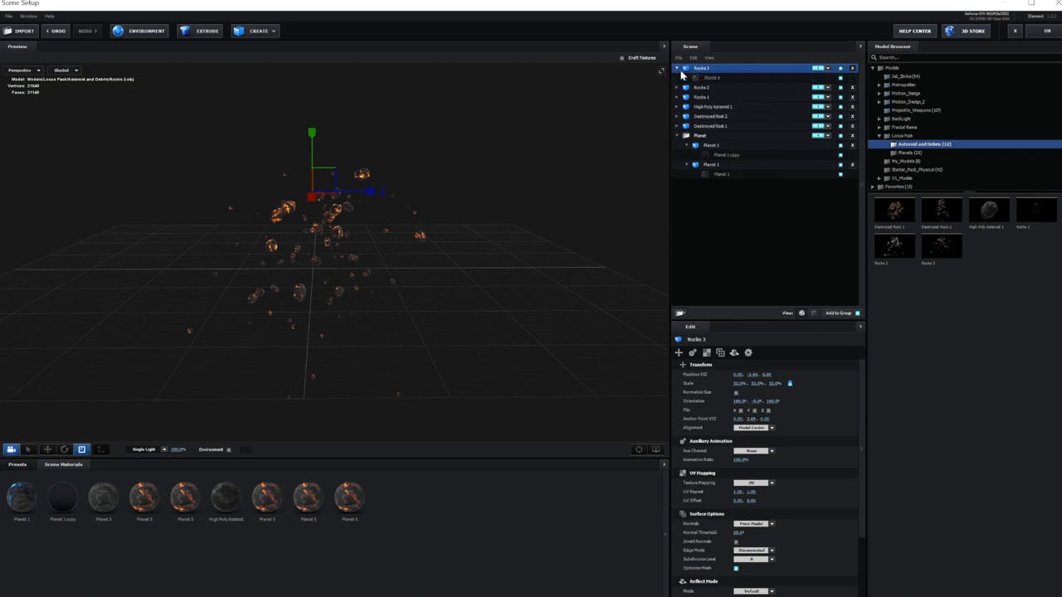
left_click(705, 78)
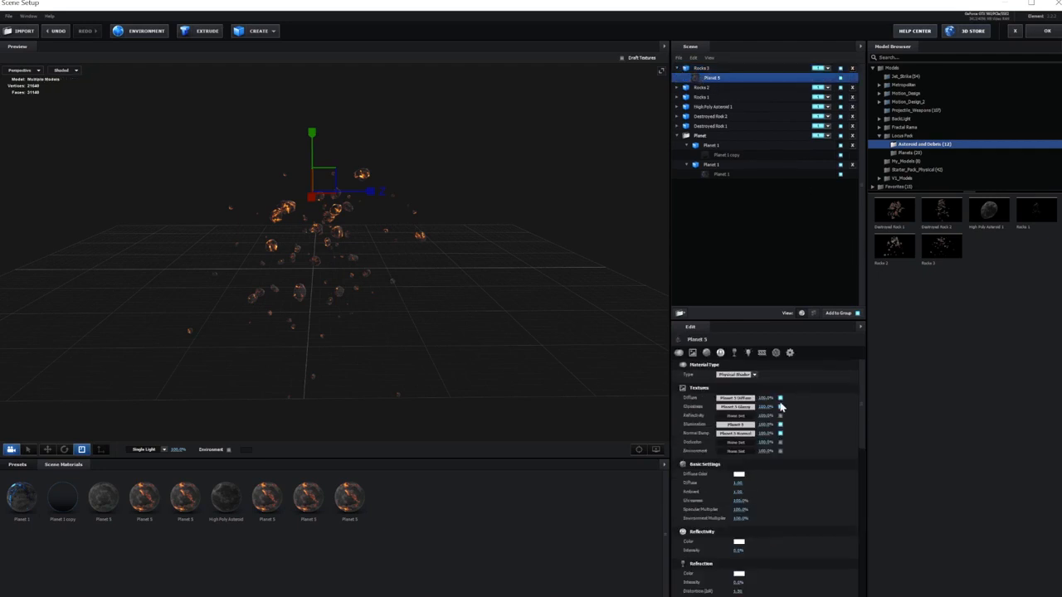
scroll(778, 410, "down", 5)
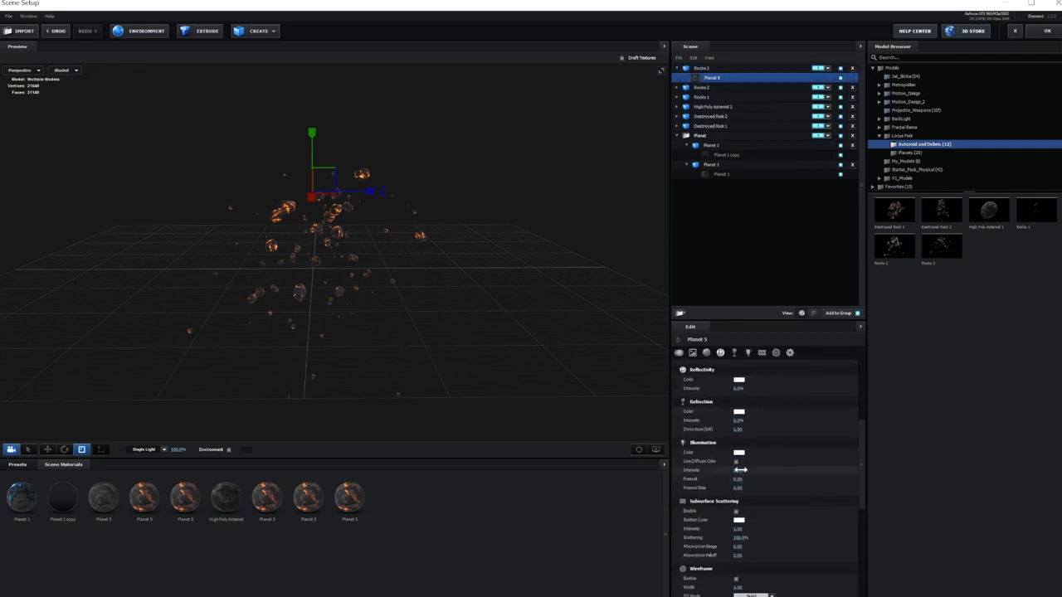
left_click_drag(741, 471, 591, 467)
left_click_drag(453, 333, 323, 246)
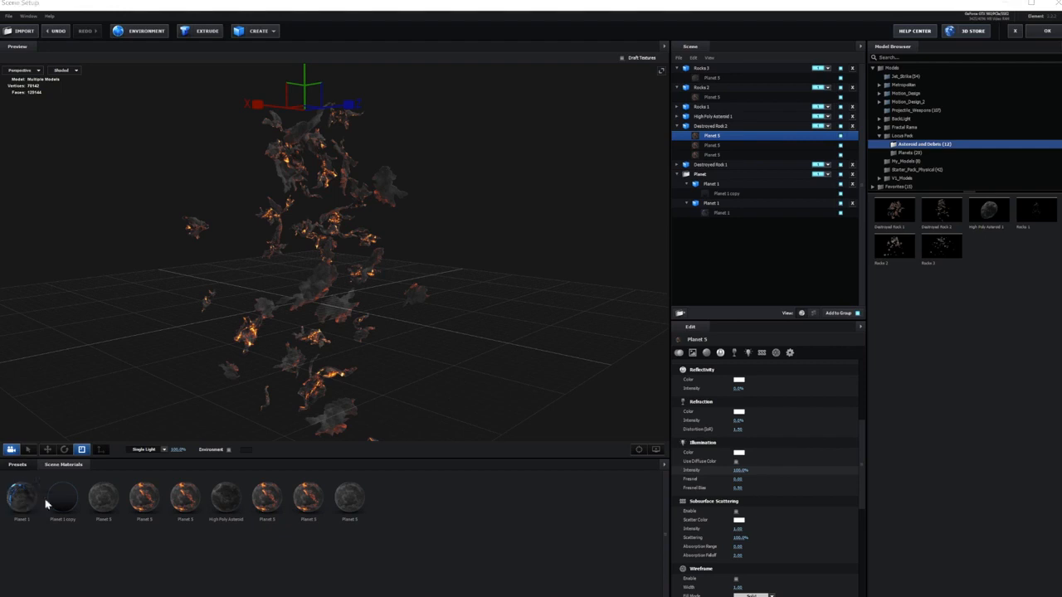
- Replace the three Planet 5 materials on Destroyed Rock 2 with the blue Planet 1 material
left_click_drag(143, 484, 727, 132)
scroll(406, 264, "up", 10)
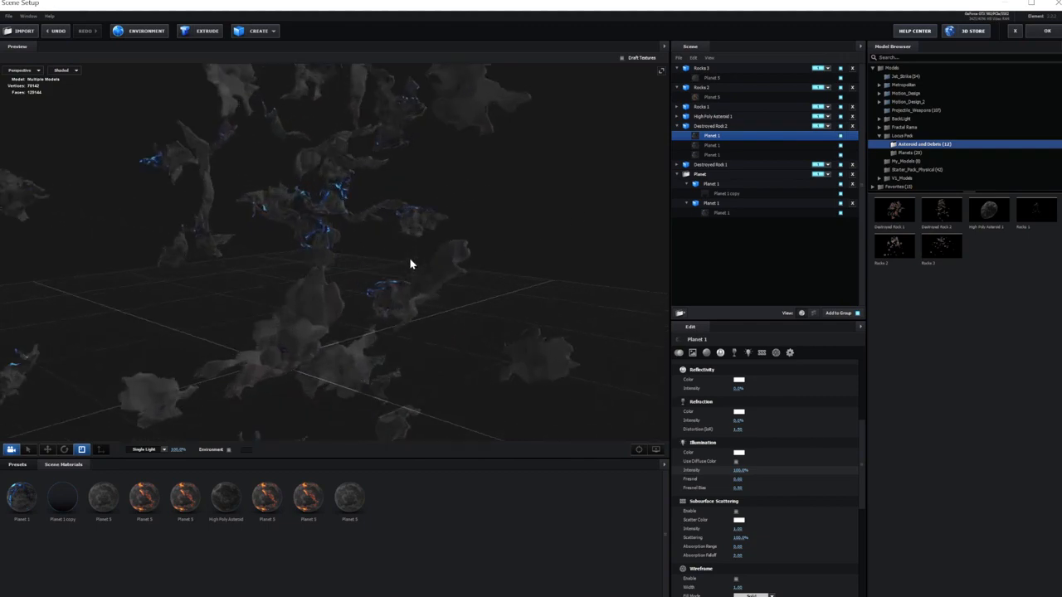
mouse_move(349, 270)
left_mouse_down()
mouse_move(296, 269)
mouse_move(362, 269)
left_mouse_up()
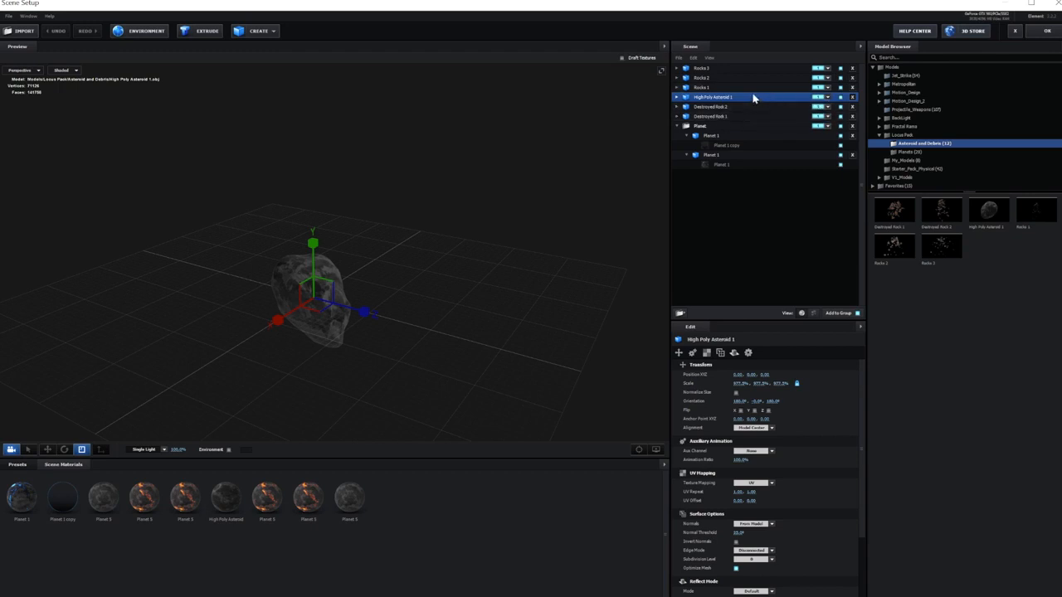
- Assign the Rocks 1, Rocks 2 and Rocks 3 models to group 4
left_click(707, 88)
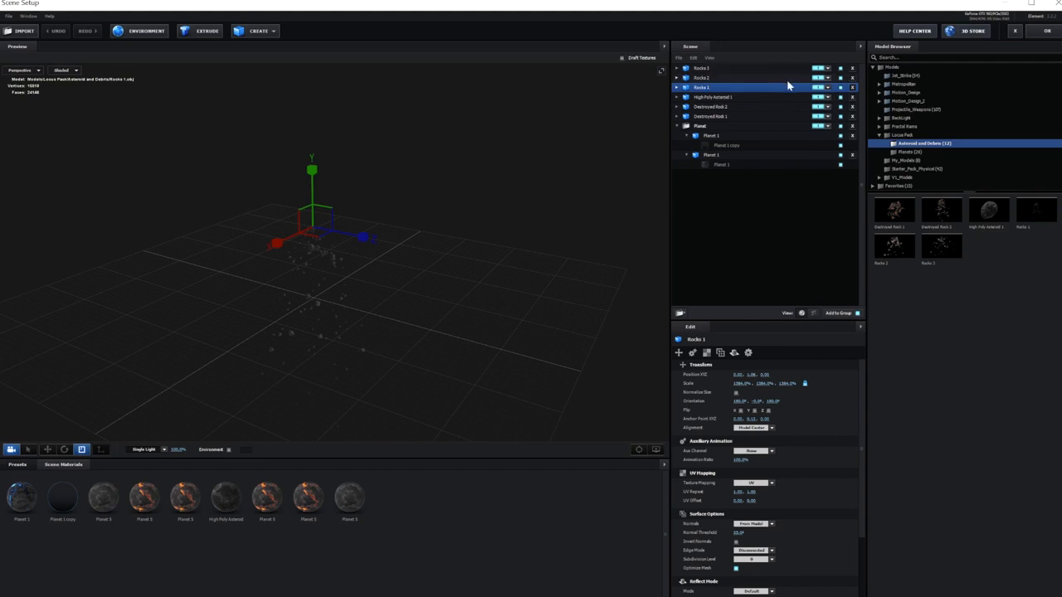
left_click(827, 88)
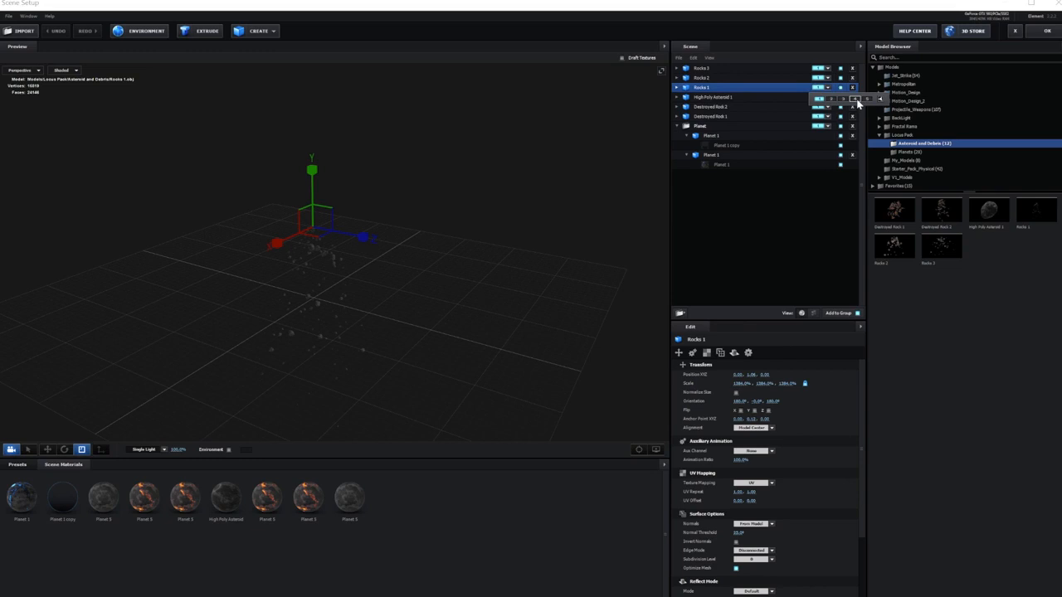
left_click(857, 100)
left_click(795, 78)
left_click(827, 78)
left_click(854, 90)
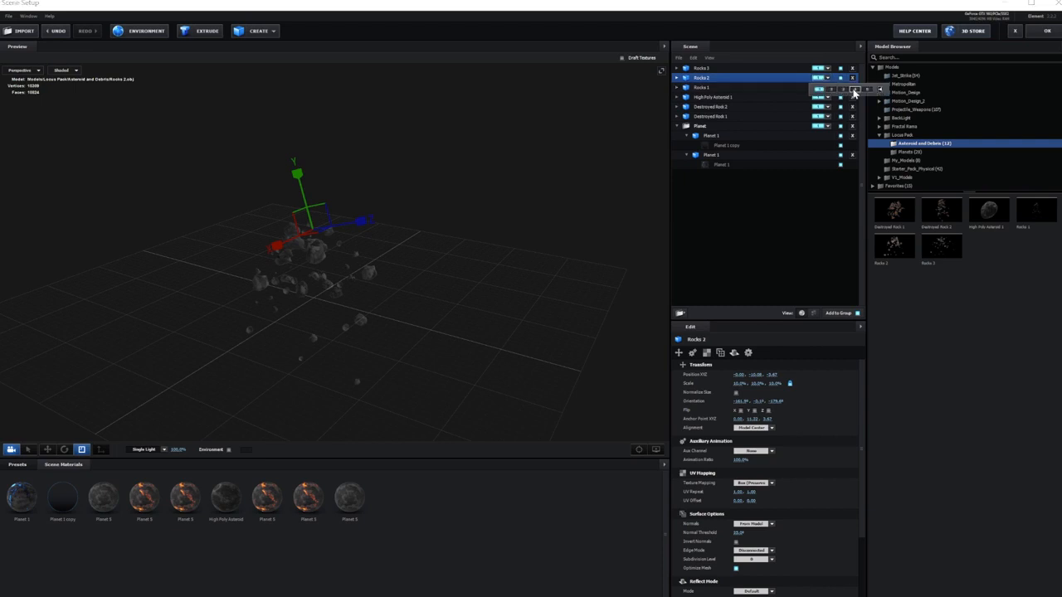
left_click(792, 70)
left_click(827, 69)
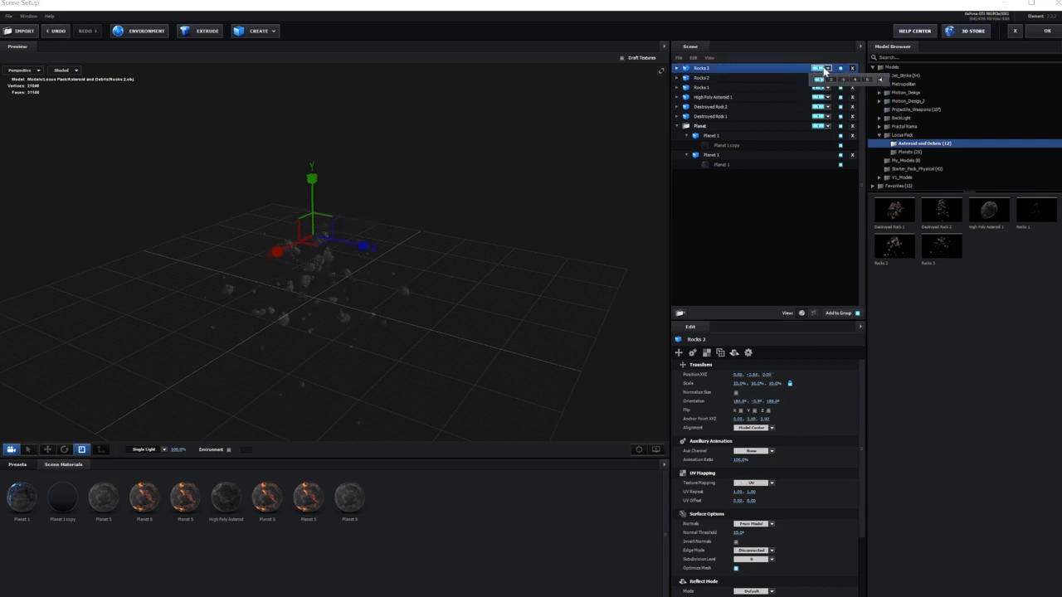
left_click(854, 80)
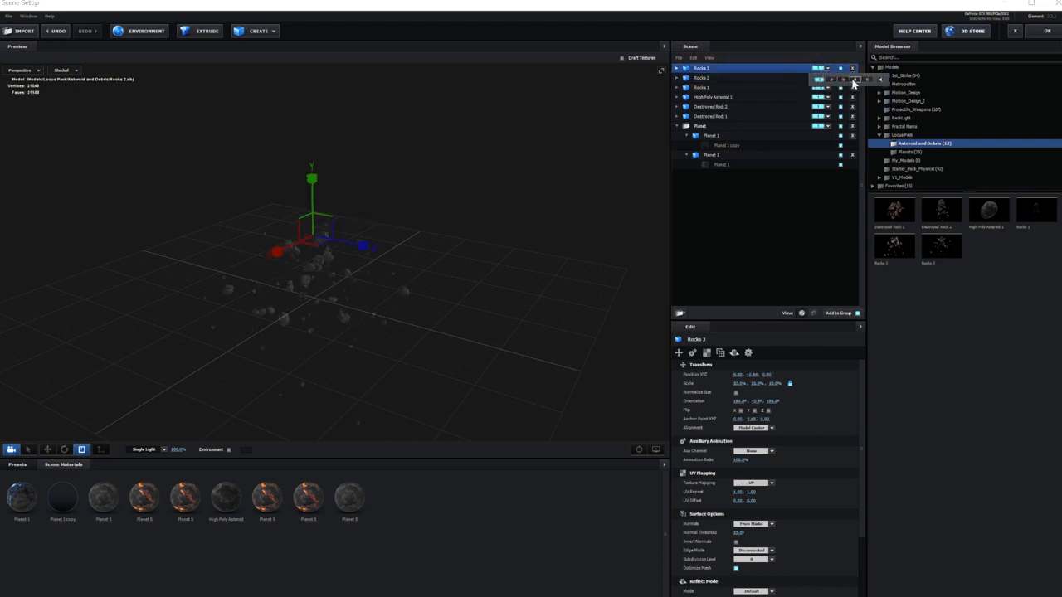
left_click(724, 88)
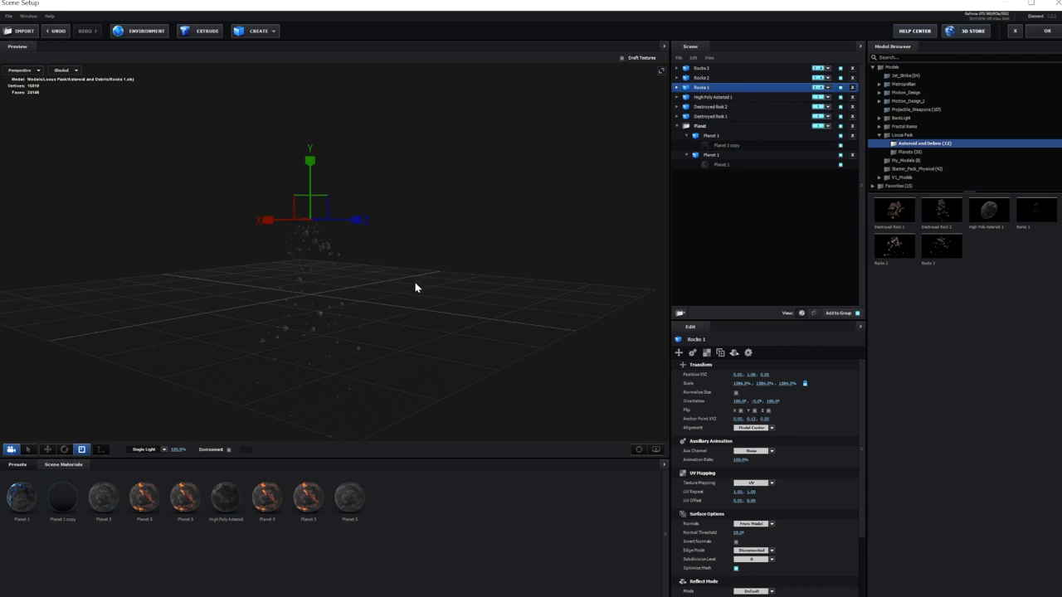
left_click_drag(415, 287, 348, 309)
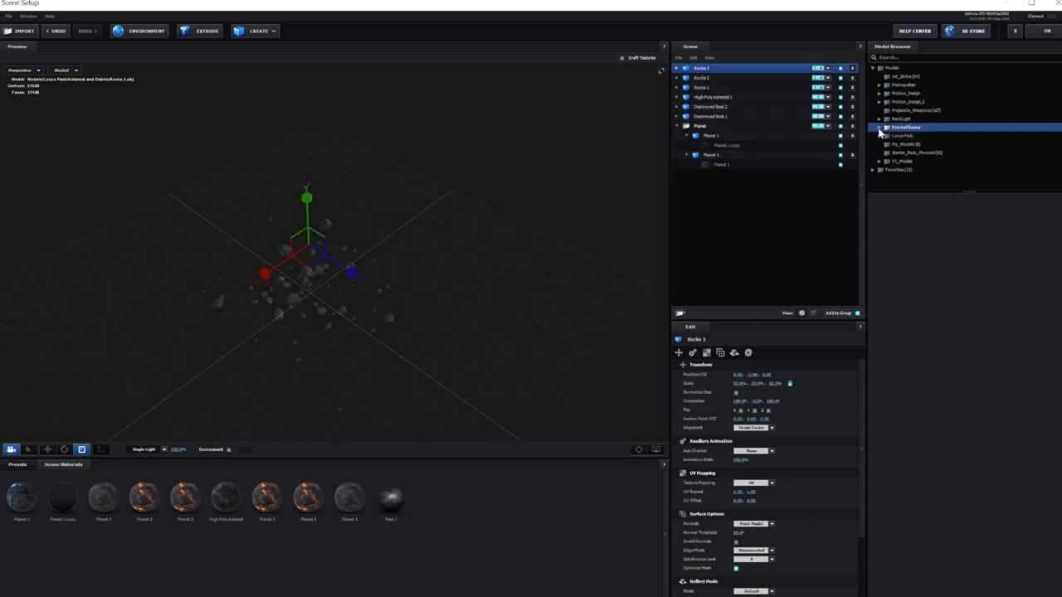
- Add the first nebula plane model from the Fractal Rama models and view it from another angle
left_click(880, 129)
left_click(909, 137)
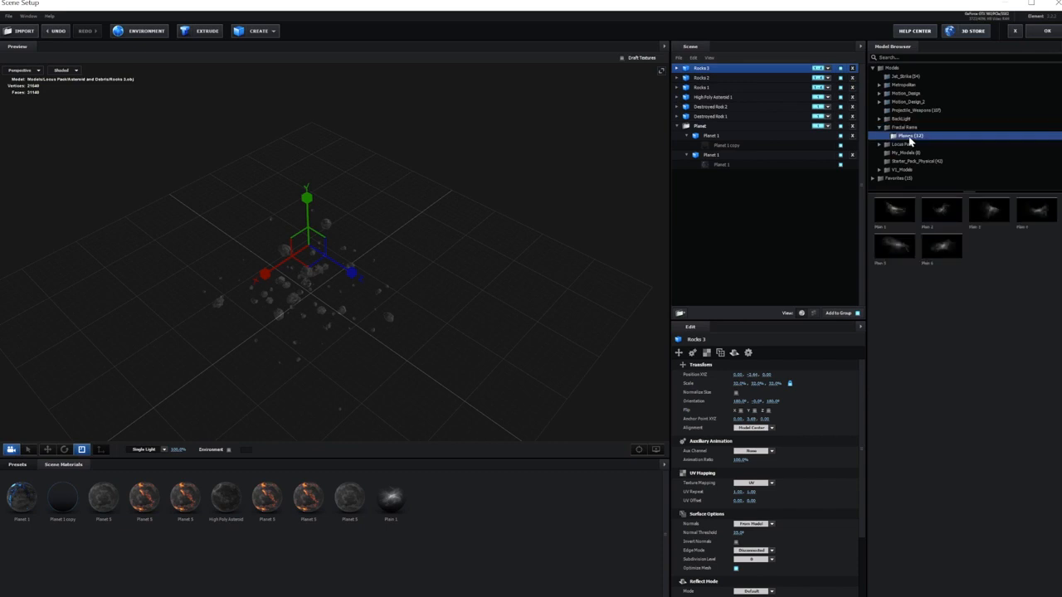
left_click(898, 216)
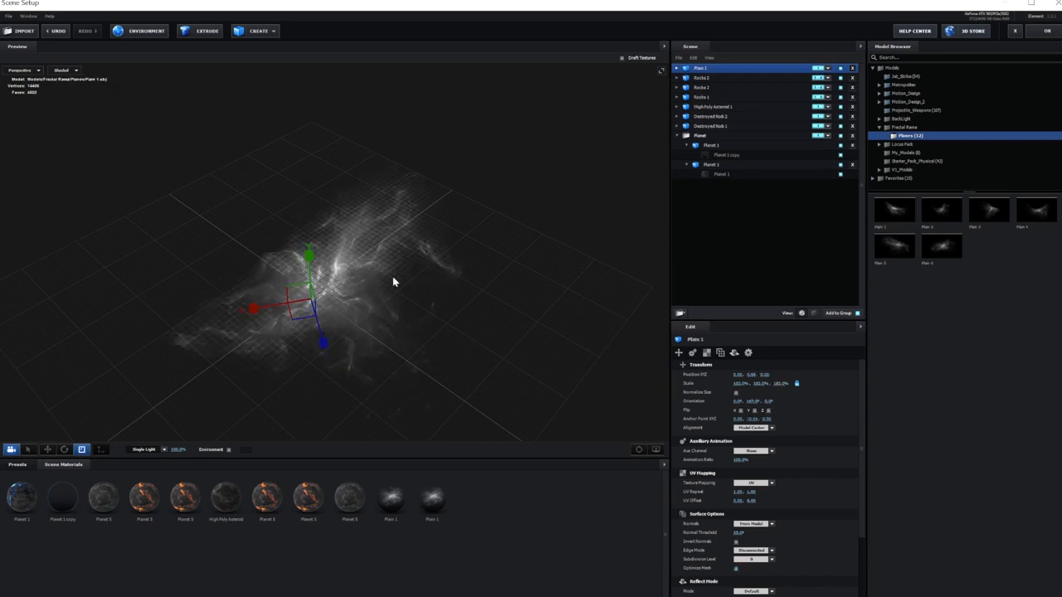
left_click_drag(393, 276, 455, 281)
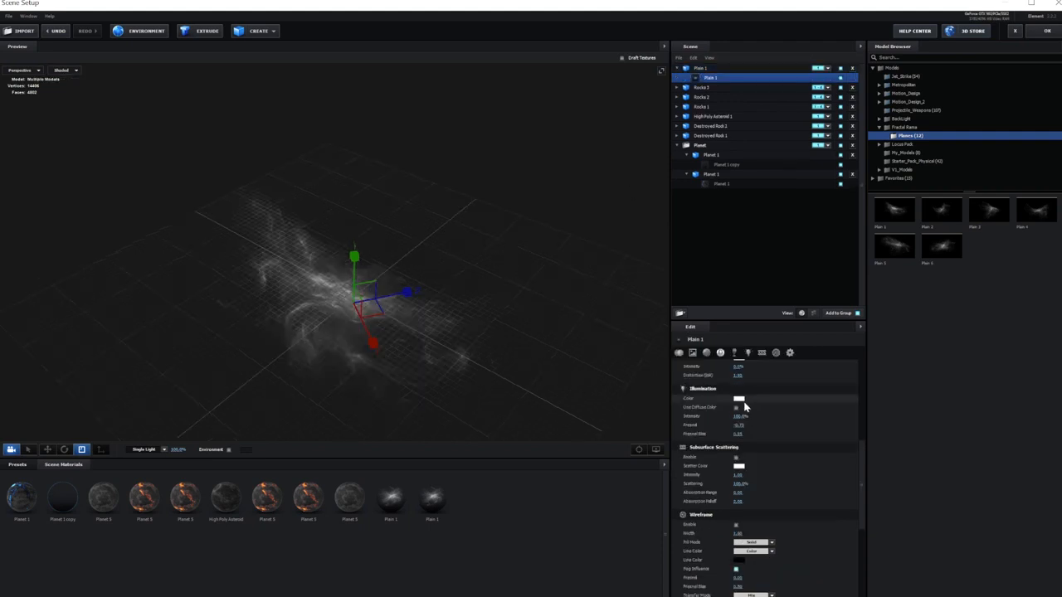
- Change the illumination color of the Plain 1 nebula material from white to light blue
left_click(741, 400)
left_click(730, 368)
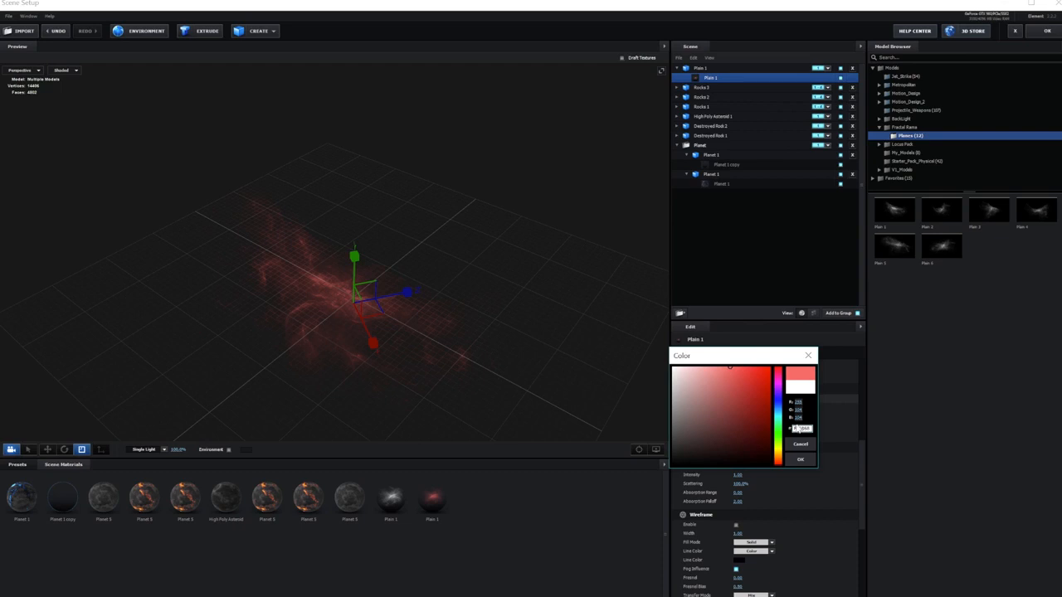
left_click(780, 409)
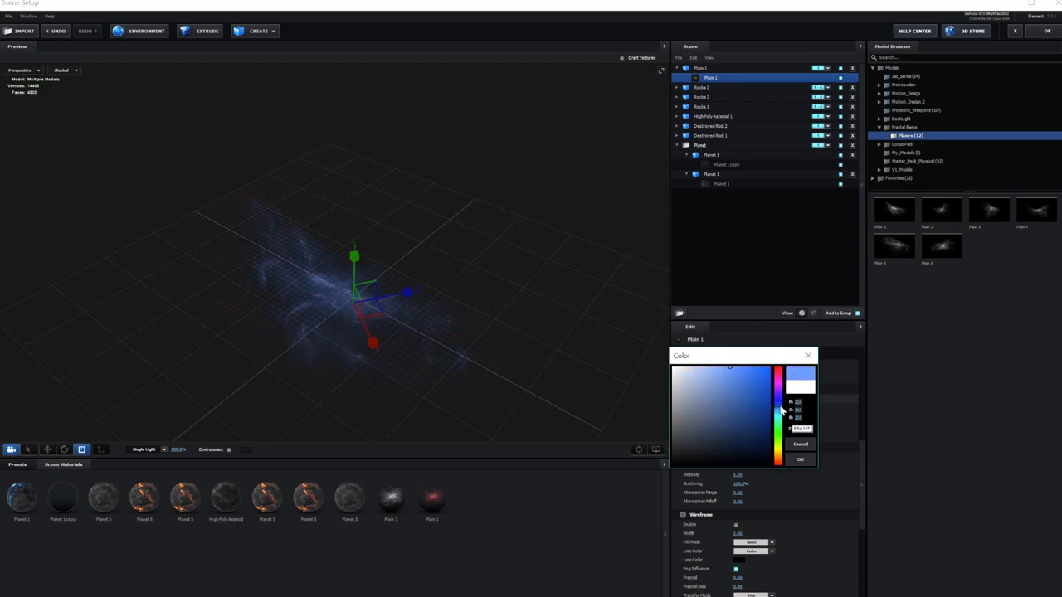
left_click(800, 459)
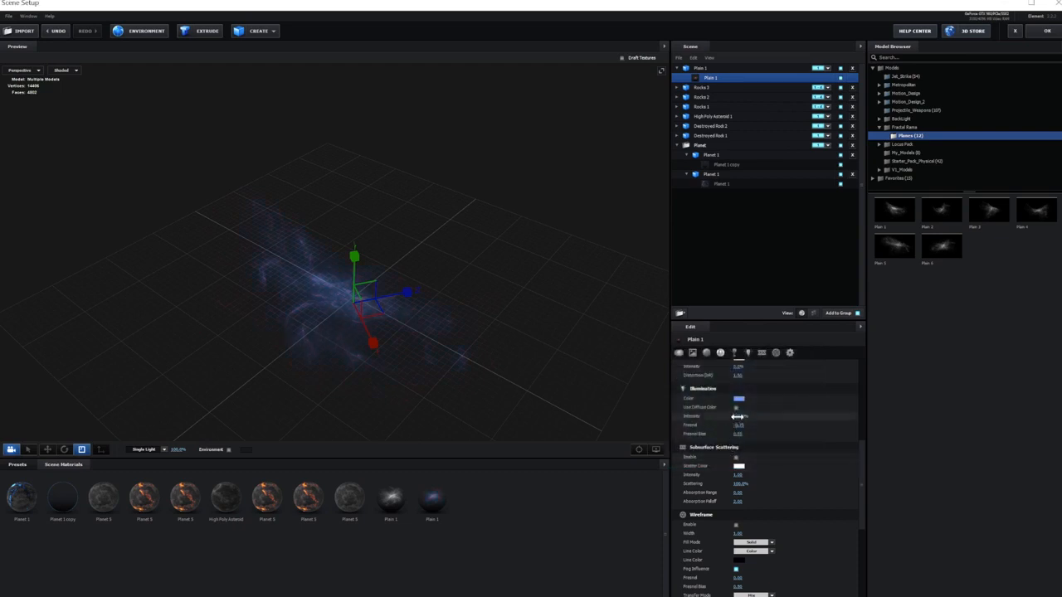
- Raise the Plain 1 material's illumination intensity and shift its illumination color to a more saturated sky blue
left_click_drag(738, 416, 795, 415)
left_click(738, 398)
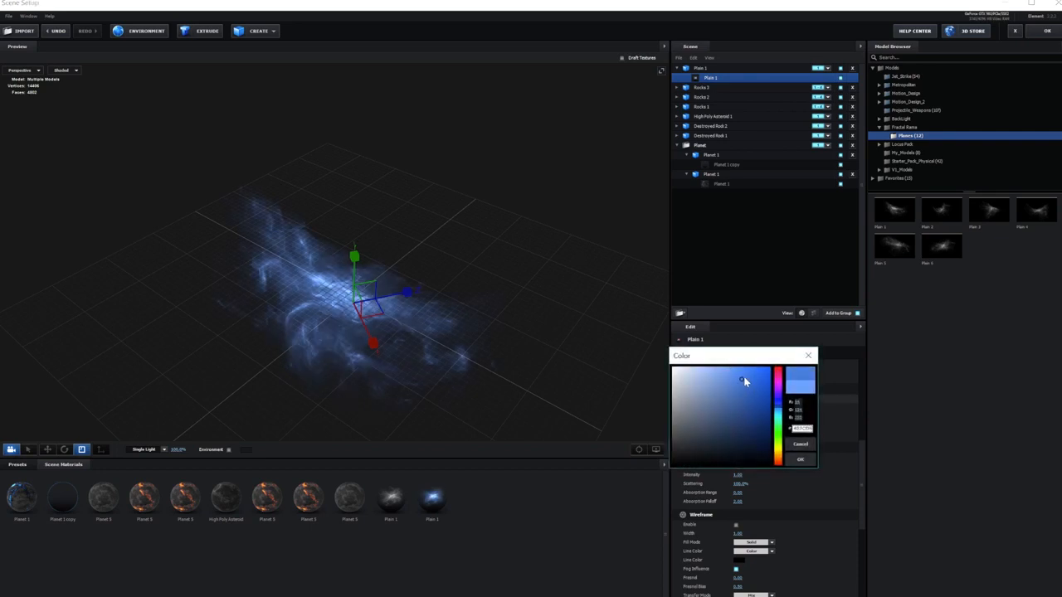
left_click_drag(744, 381, 754, 366)
left_click_drag(780, 410, 779, 415)
left_click(798, 461)
- Set the Plain 1 material's illumination intensity to about 177% and check the nebula close up and from farther away
left_click_drag(543, 341, 436, 372)
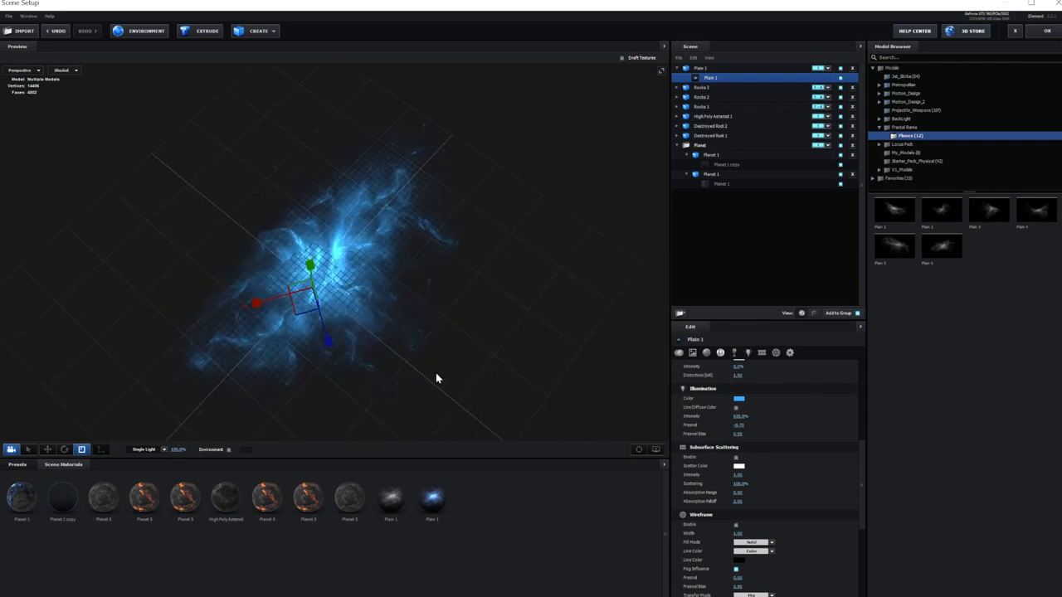
scroll(435, 372, "up", 5)
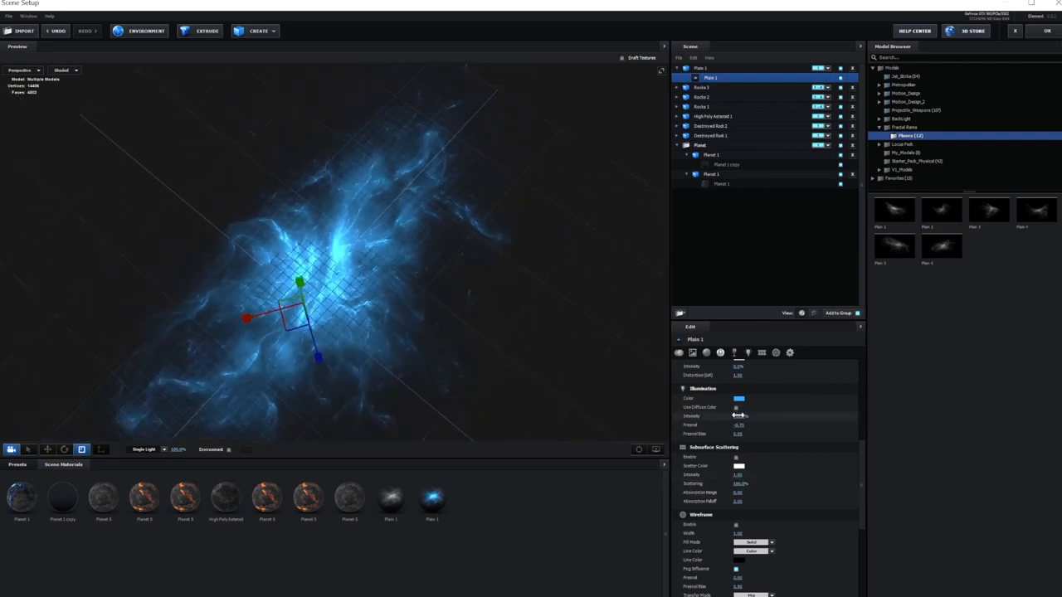
left_click_drag(739, 415, 467, 370)
scroll(469, 370, "up", 8)
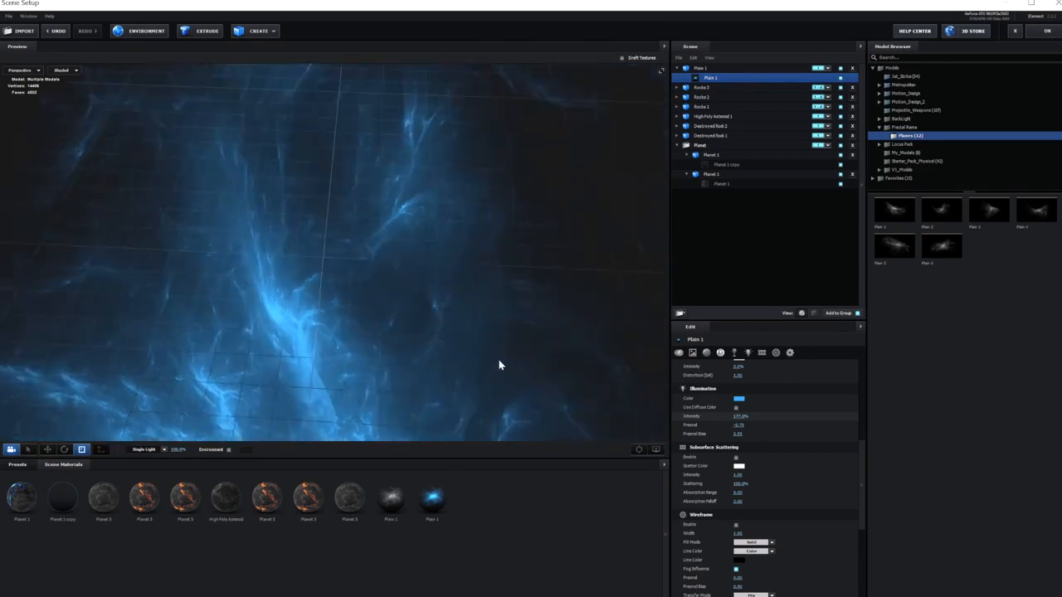
scroll(500, 365, "down", 8)
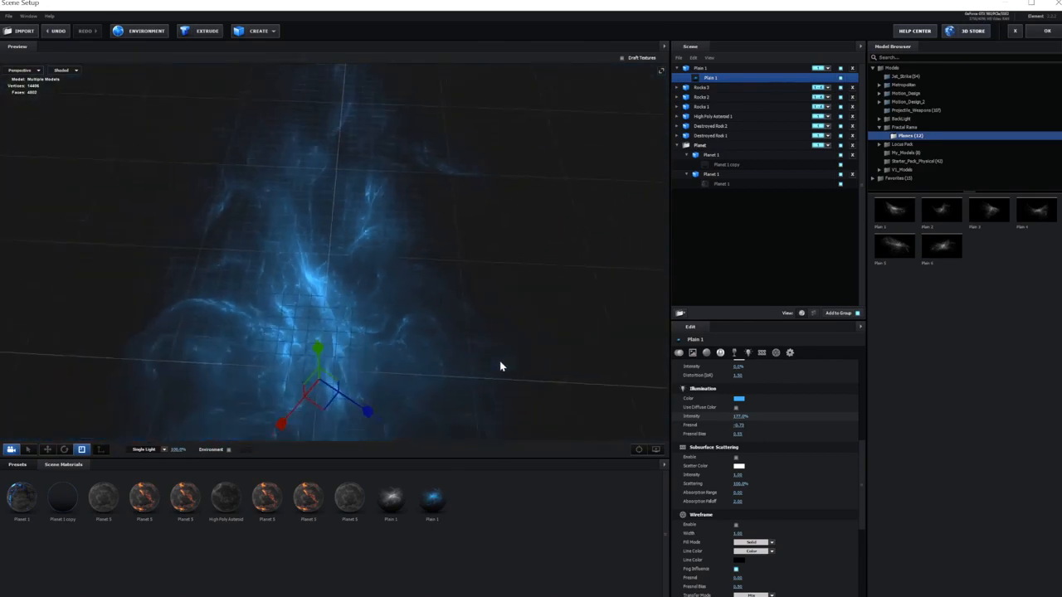
scroll(500, 366, "down", 3)
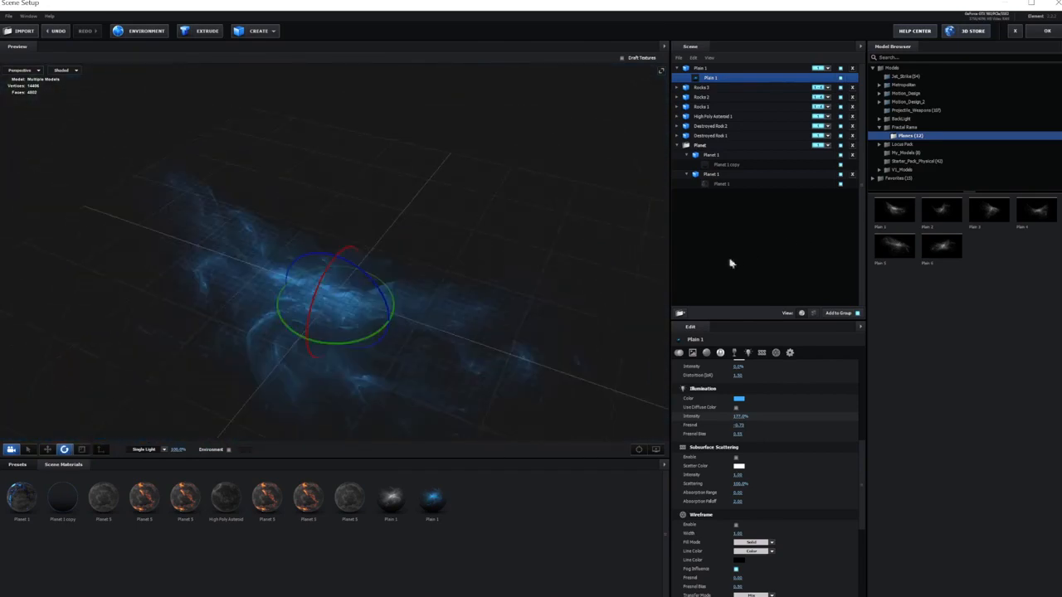
- Create a group folder named Fractals and place the Plain 1 model inside it
left_click(681, 315)
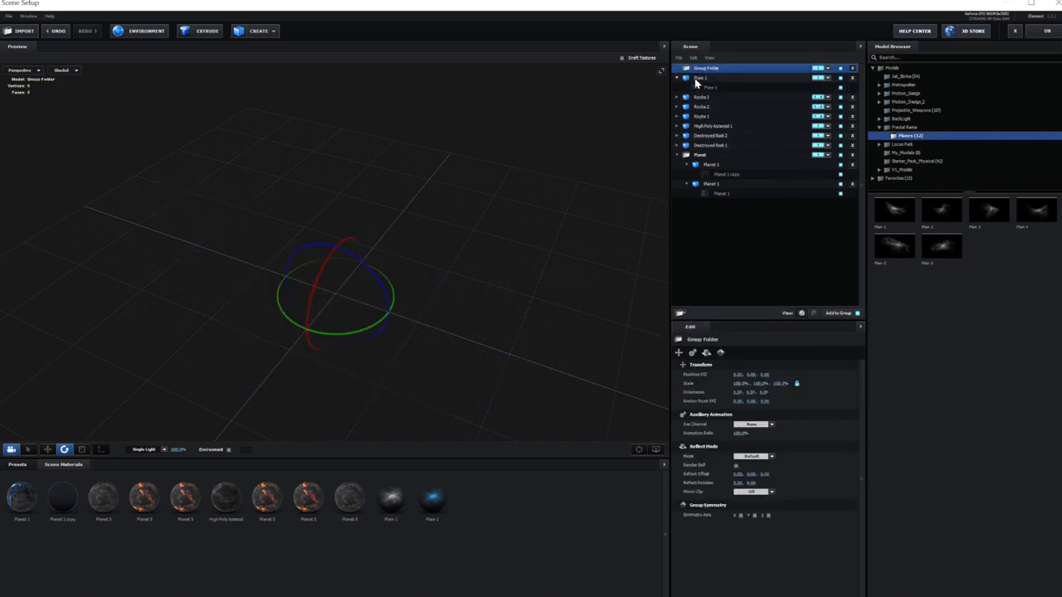
left_click_drag(706, 81, 707, 70)
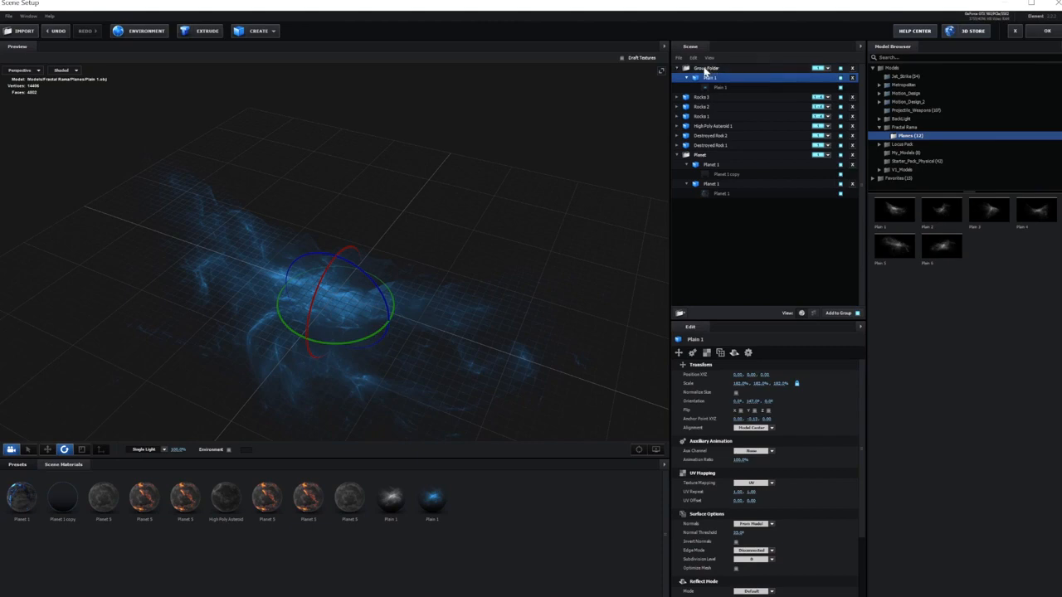
double_click(705, 69)
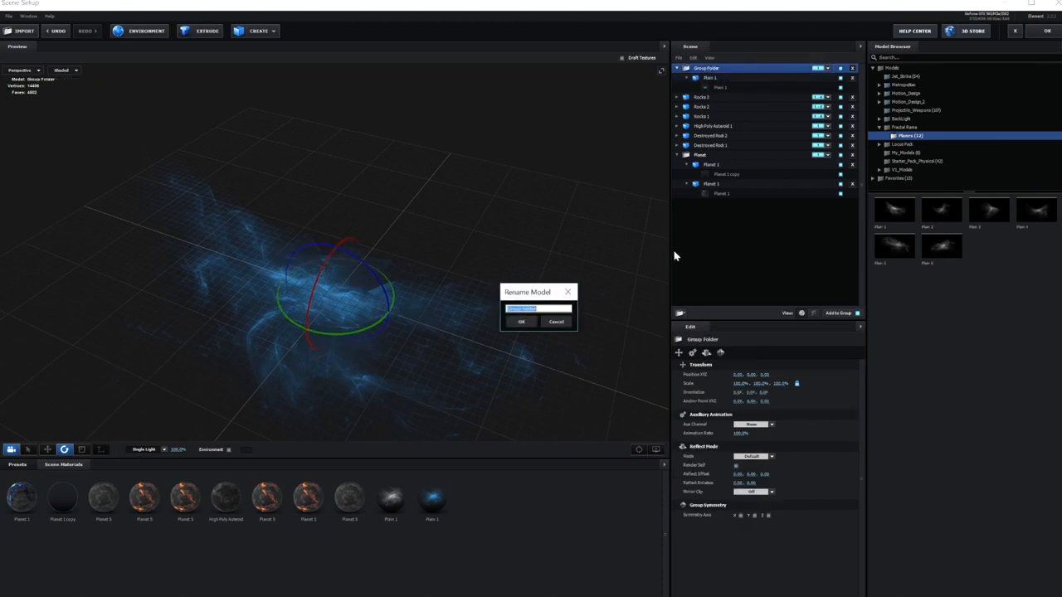
type("Pla")
left_click(520, 322)
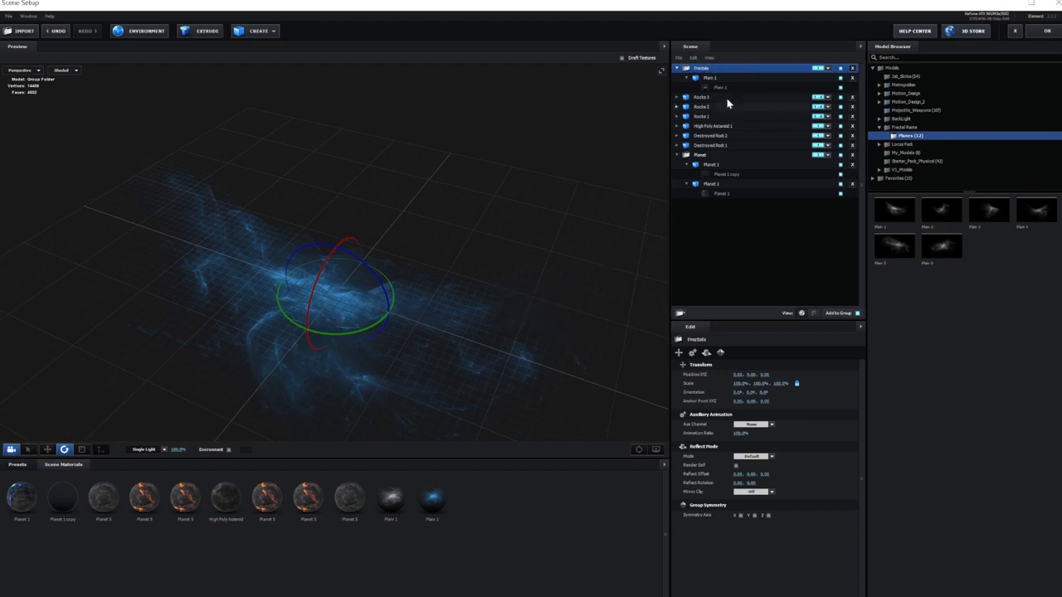
- Duplicate the Plain 1 plane in the Fractals folder and rotate the copy on several axes so the planes cross
left_click(710, 78)
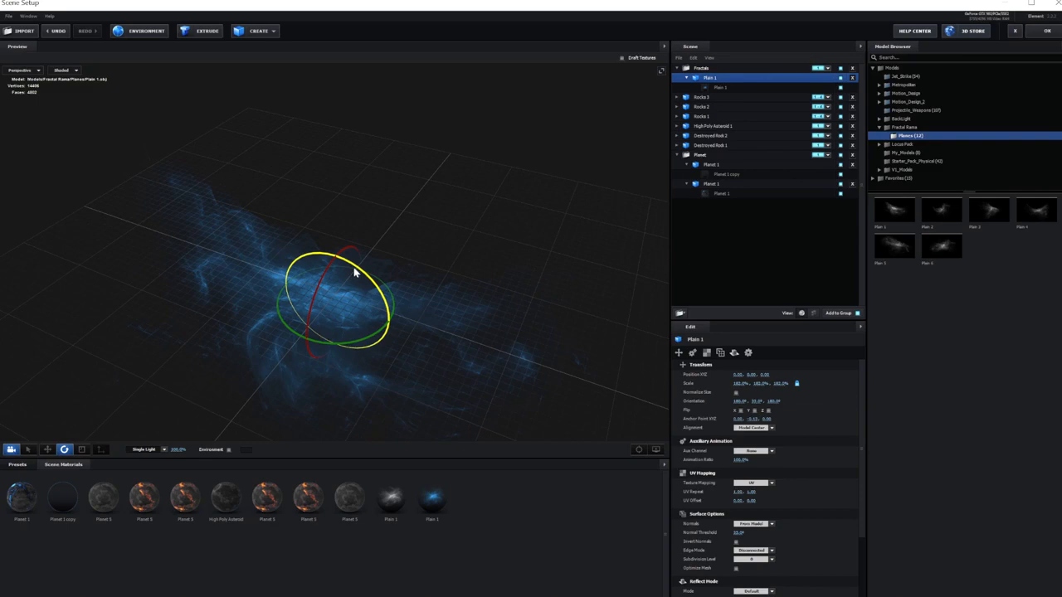
left_click_drag(356, 270, 373, 303)
mouse_move(362, 342)
left_mouse_down()
mouse_move(308, 332)
mouse_move(287, 348)
mouse_move(345, 345)
left_mouse_up()
mouse_move(329, 276)
left_mouse_down()
mouse_move(330, 286)
mouse_move(324, 275)
left_mouse_up()
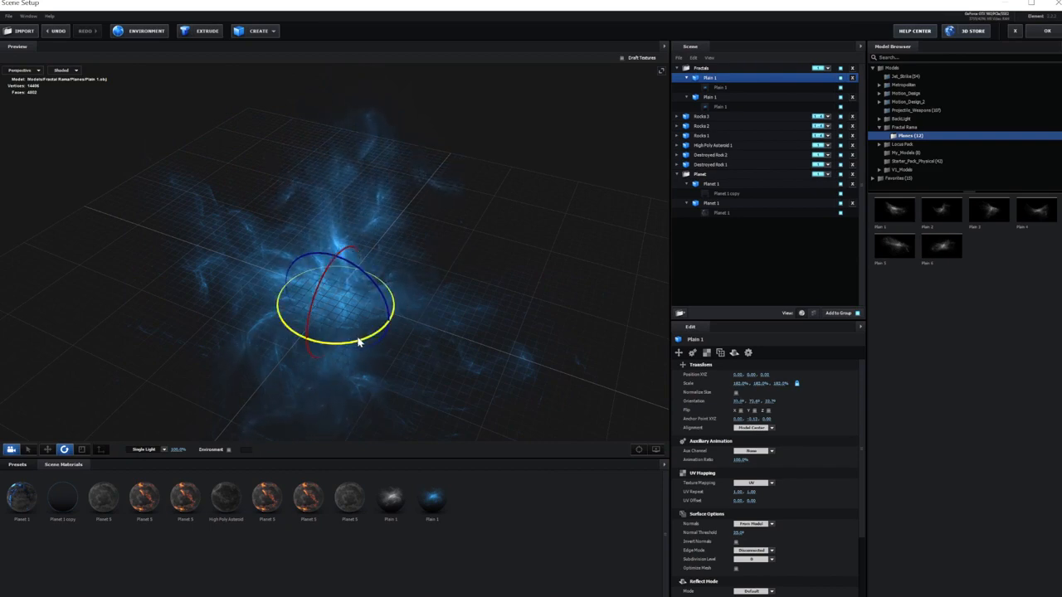
left_click_drag(356, 339, 307, 341)
left_click_drag(324, 274, 440, 327)
- Add further duplicates of the Plain 1 plane, rotating each differently, until seven crossing planes form a volumetric nebula
key("ctrl+d")
left_click_drag(324, 279, 422, 304)
left_click_drag(366, 326, 308, 332)
left_click_drag(332, 253, 347, 314)
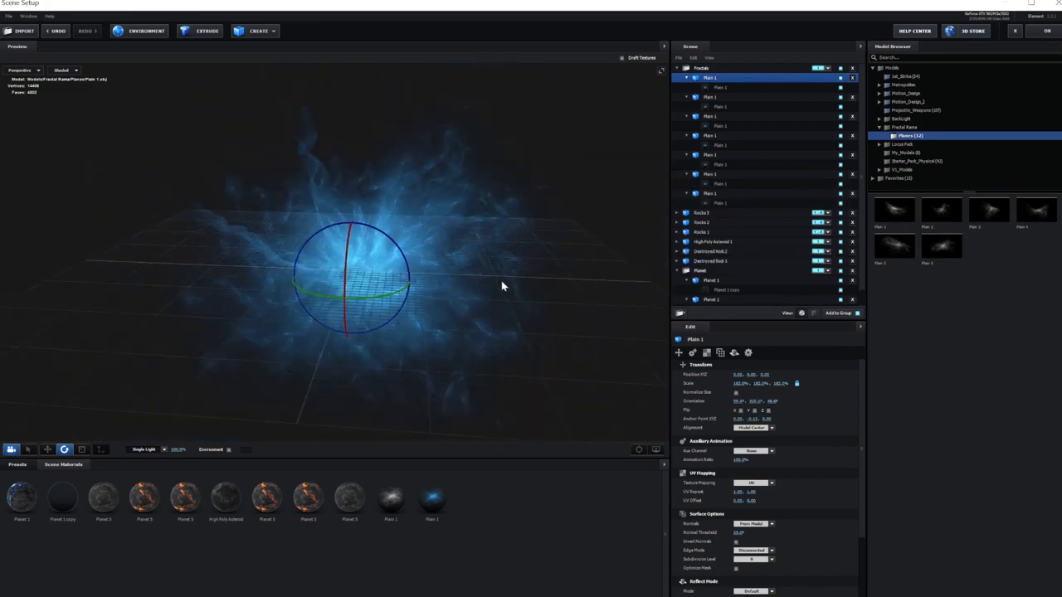
left_click_drag(501, 282, 491, 282)
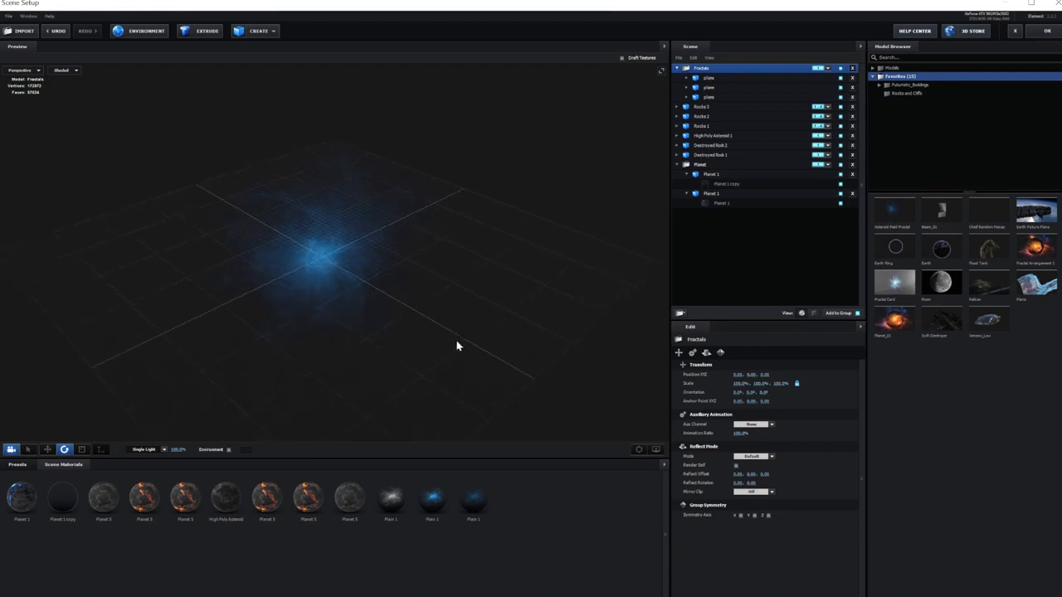
- Assign the Planet folder to group 3 and apply the scene to the composition
left_click_drag(458, 346, 469, 325)
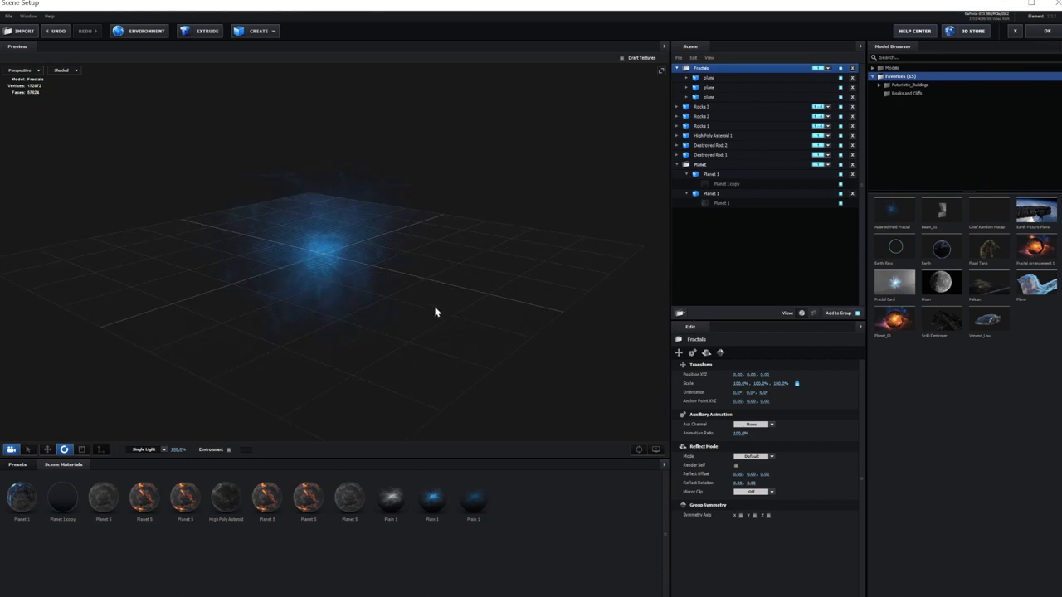
left_click_drag(422, 280, 381, 289)
scroll(423, 282, "up", 10)
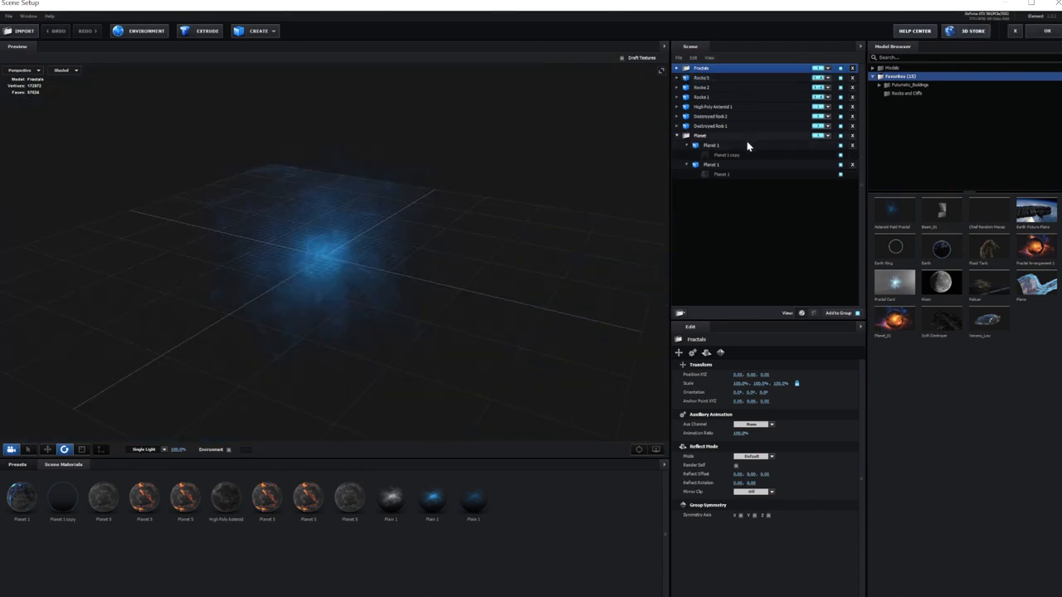
left_click(819, 137)
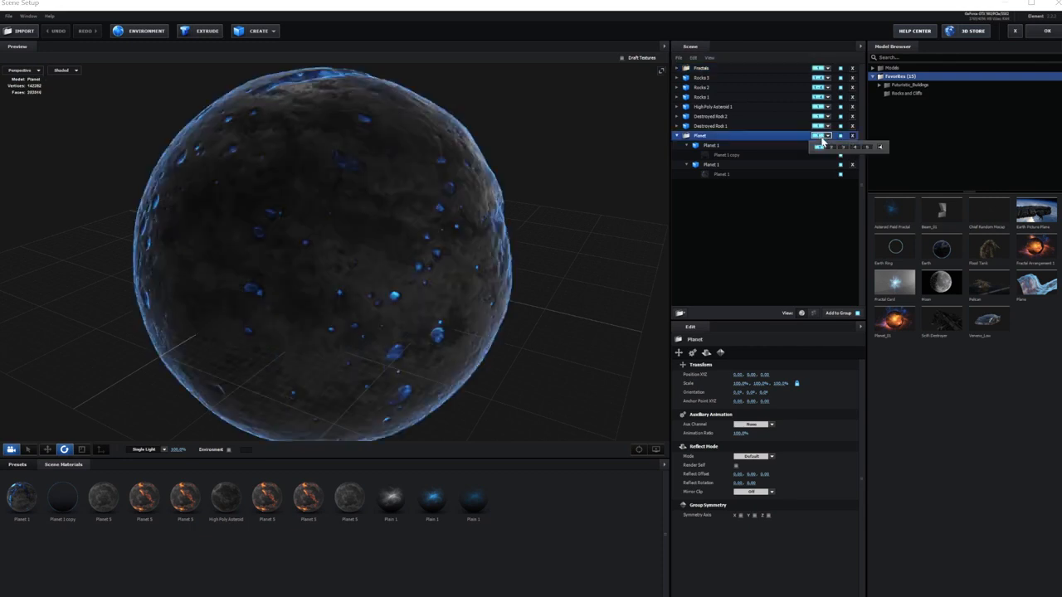
left_click(843, 148)
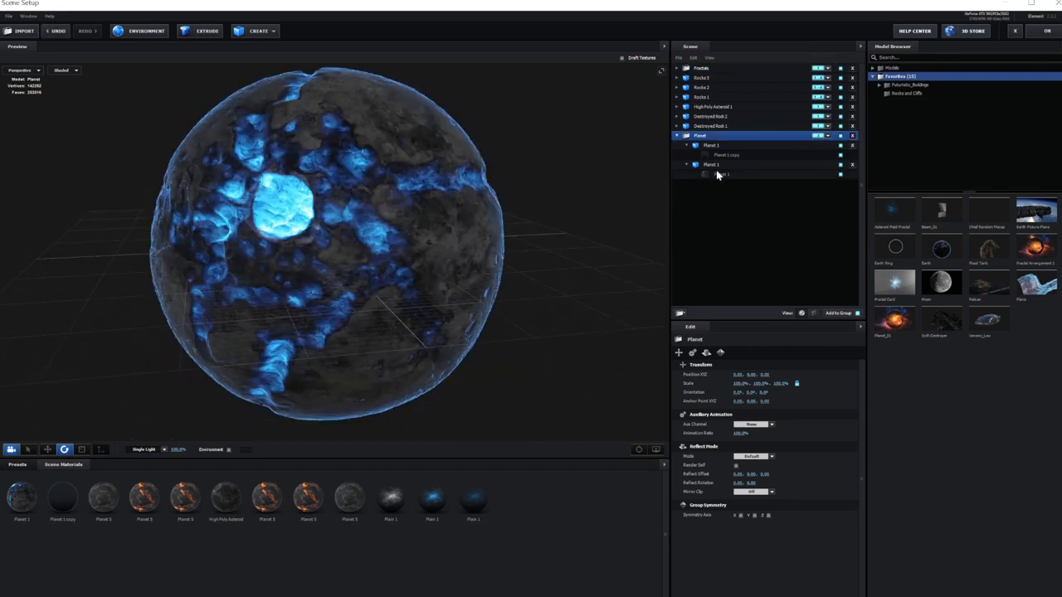
left_click(1045, 33)
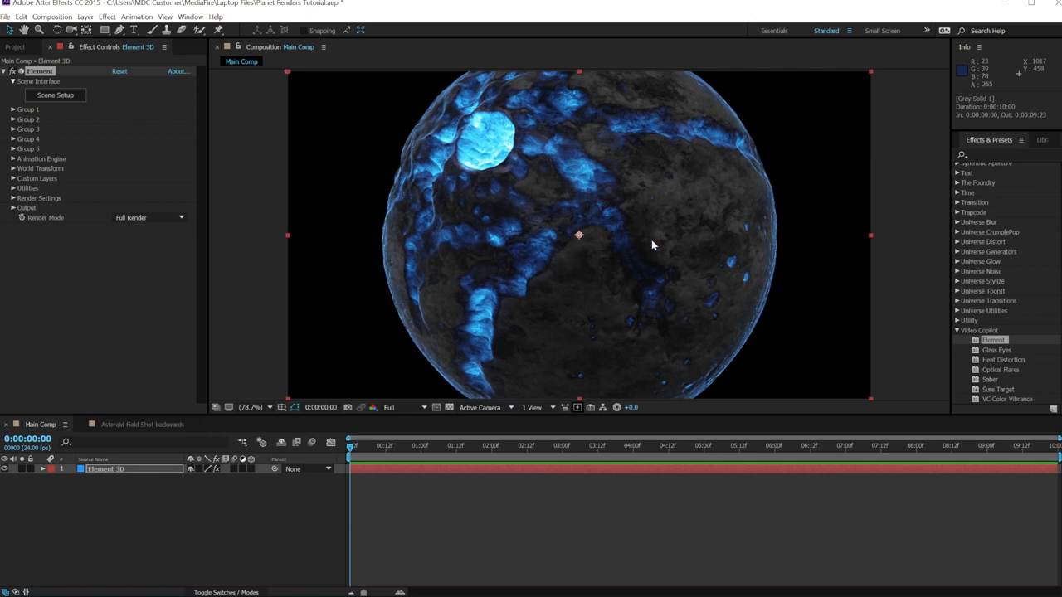
- Add a two-node 50mm camera layer named Camera to the composition
left_click(85, 16)
mouse_move(71, 31)
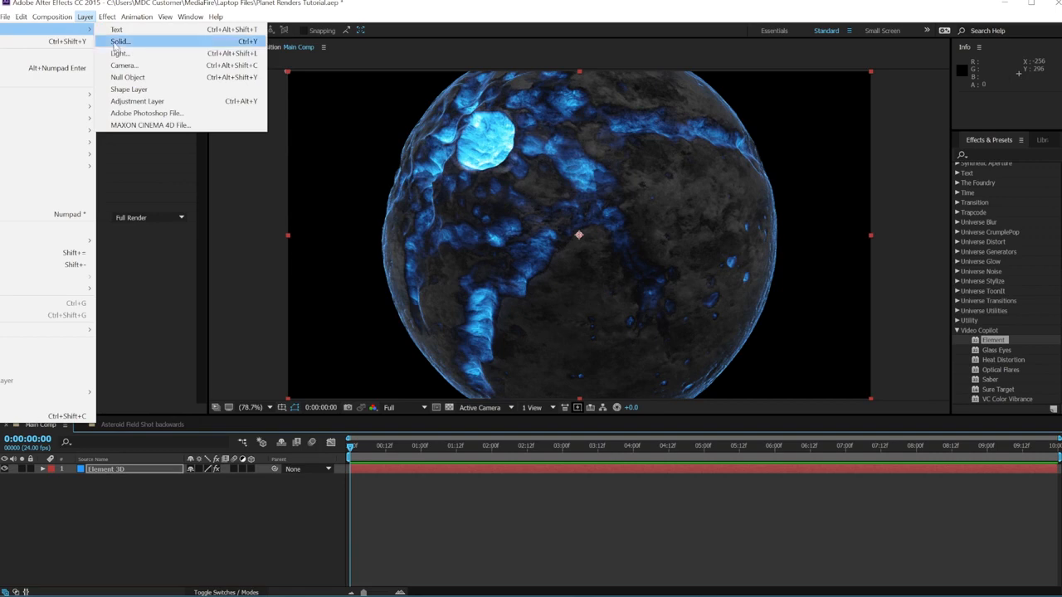
left_click(123, 64)
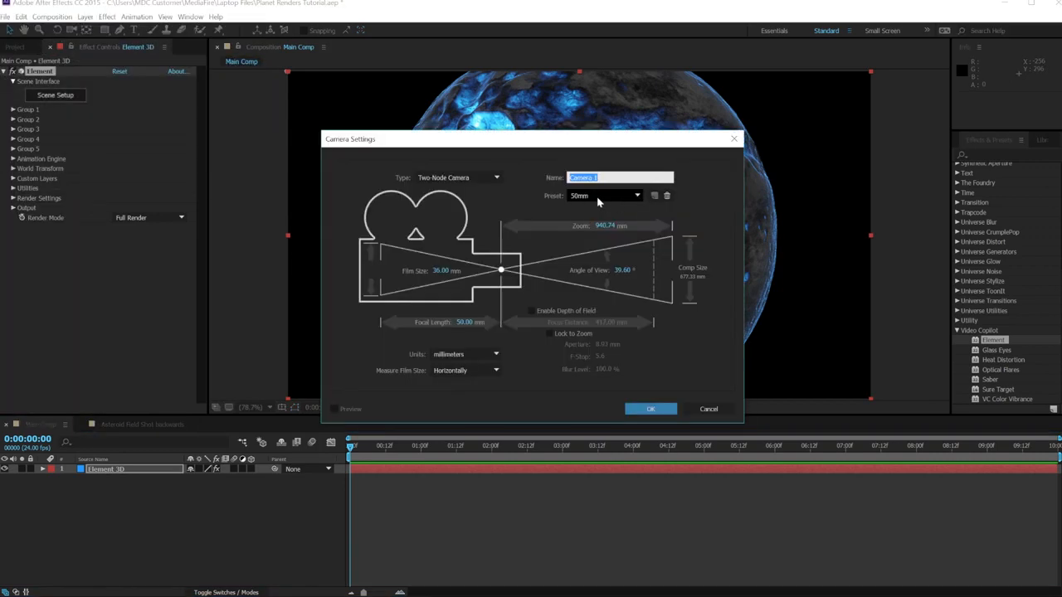
left_click(604, 177)
left_click(651, 409)
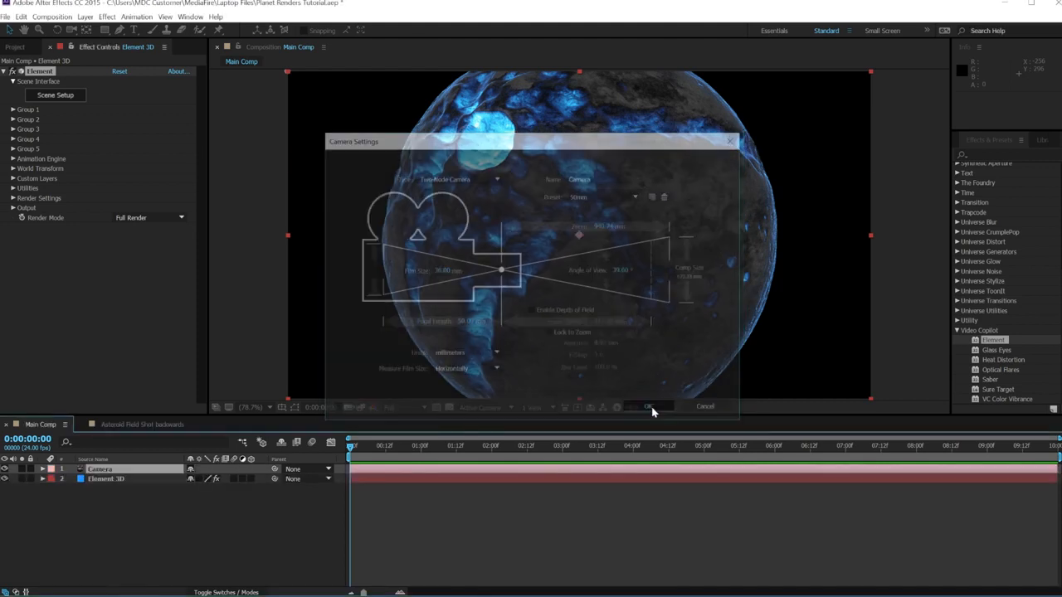
- Push the group 3 planet on the Element 3D layer far back by setting its Position Z to 61500
left_click(102, 483)
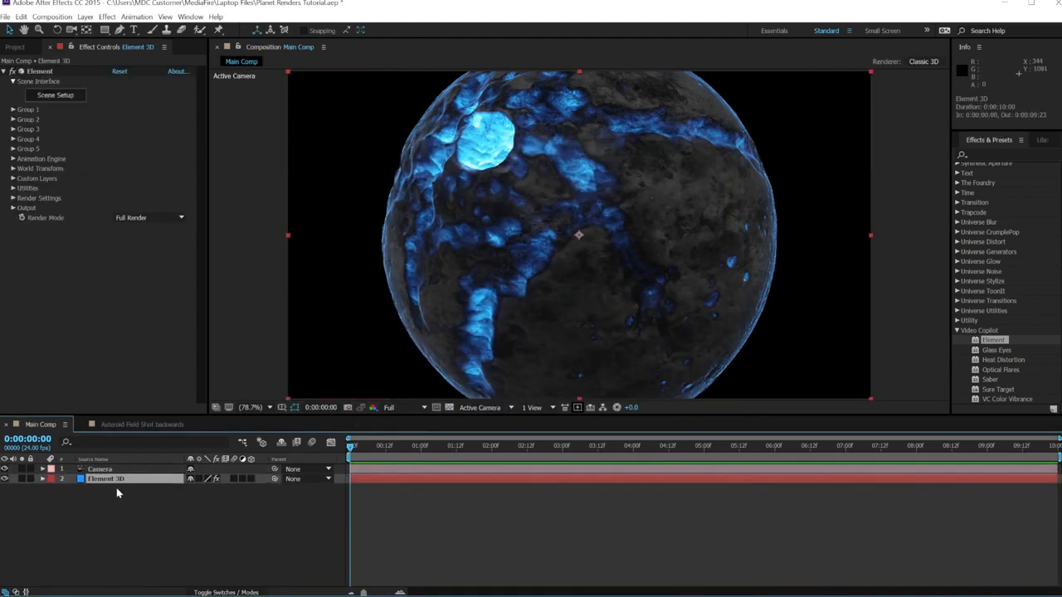
left_click(13, 129)
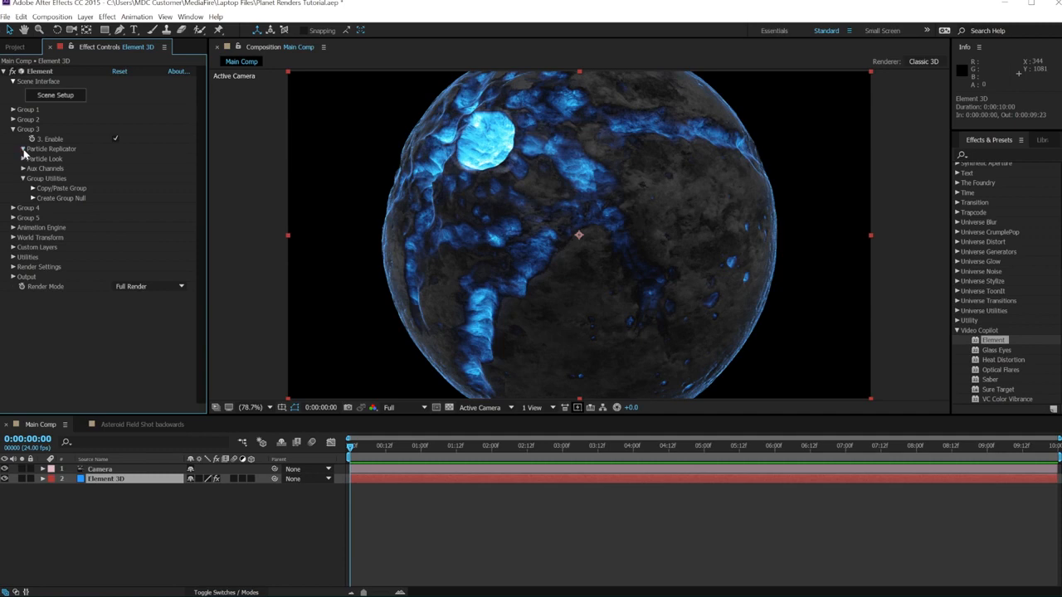
left_click(23, 149)
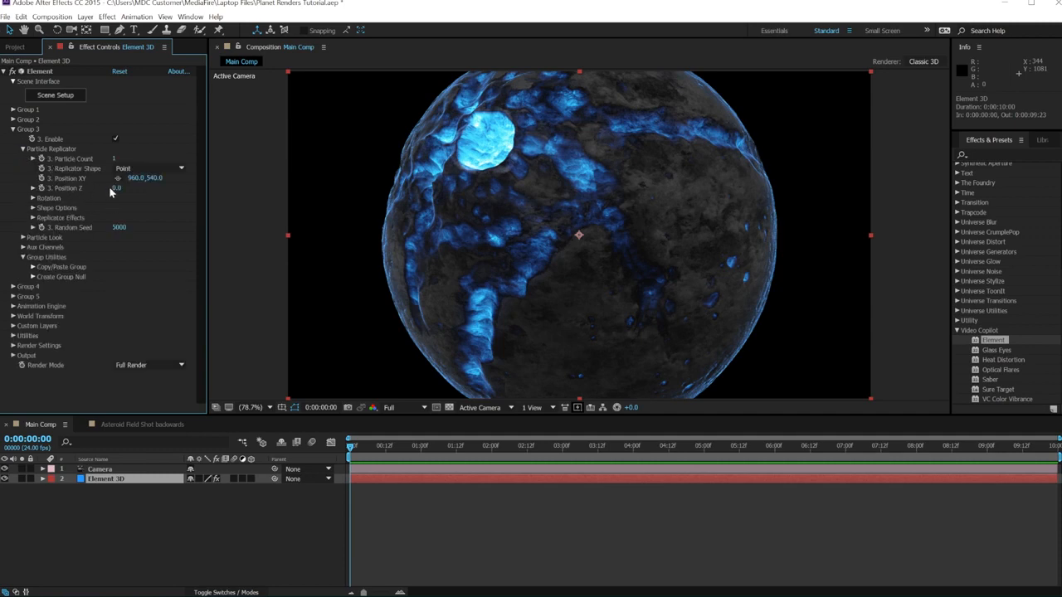
left_click_drag(117, 188, 429, 178)
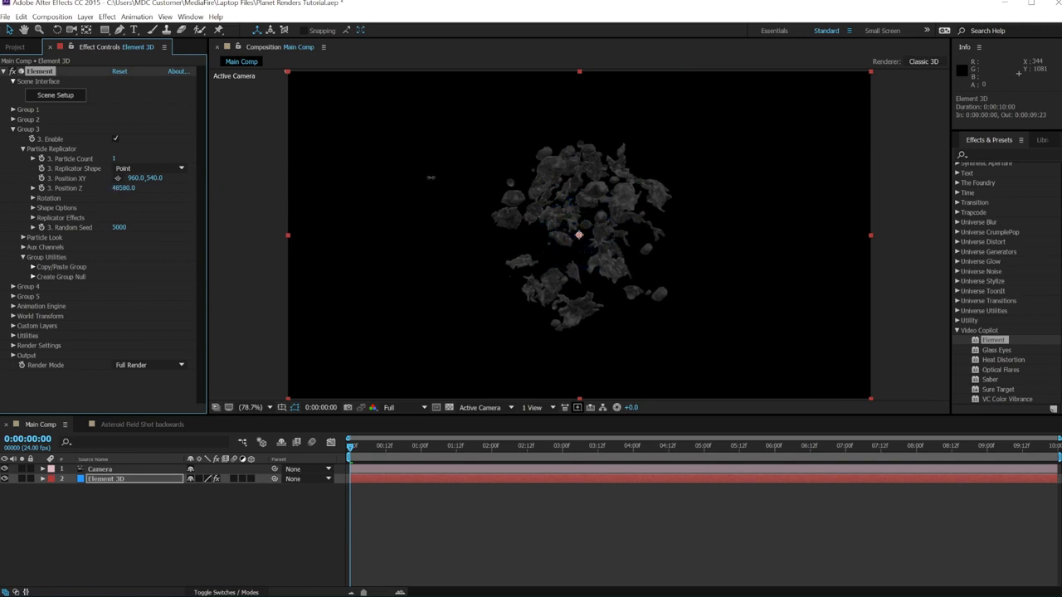
left_click_drag(534, 173, 573, 243)
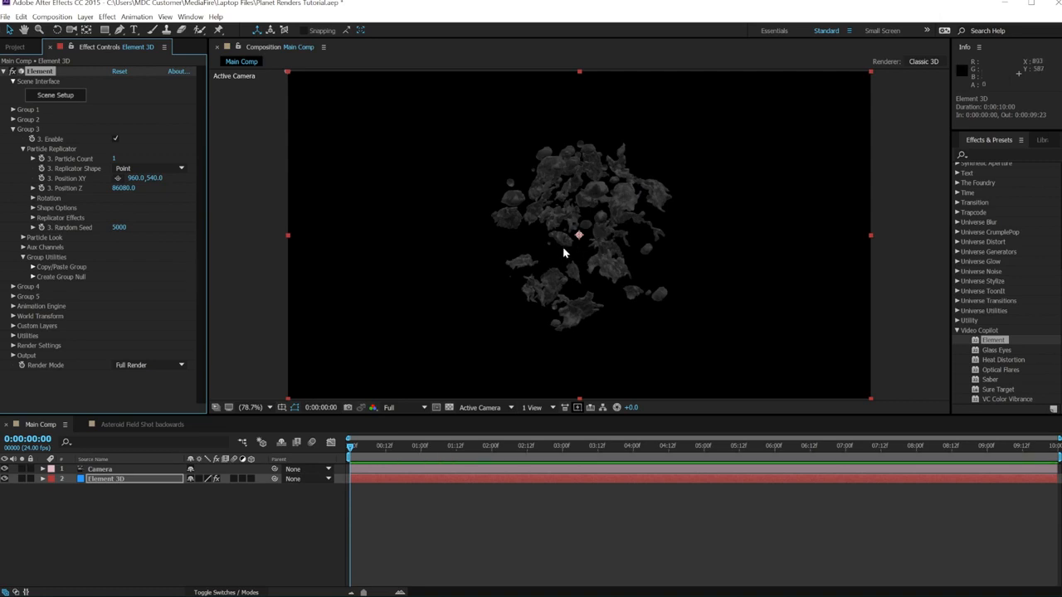
left_click_drag(138, 190, 116, 194)
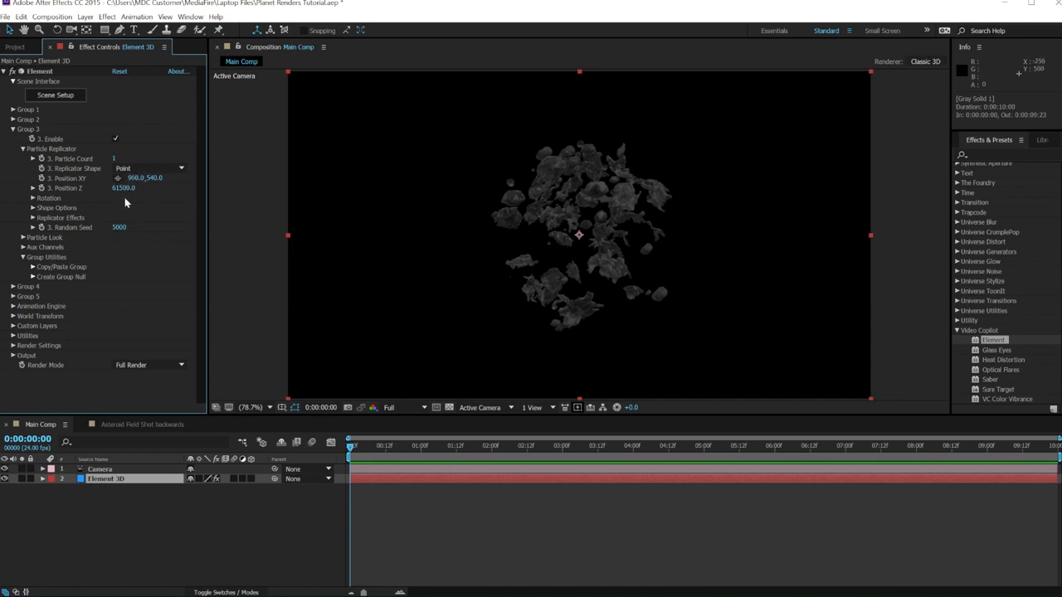
- Set the Camera Far Plane in the Element camera cut-off settings to 100000 so distant objects render
left_click(13, 345)
left_click(22, 377)
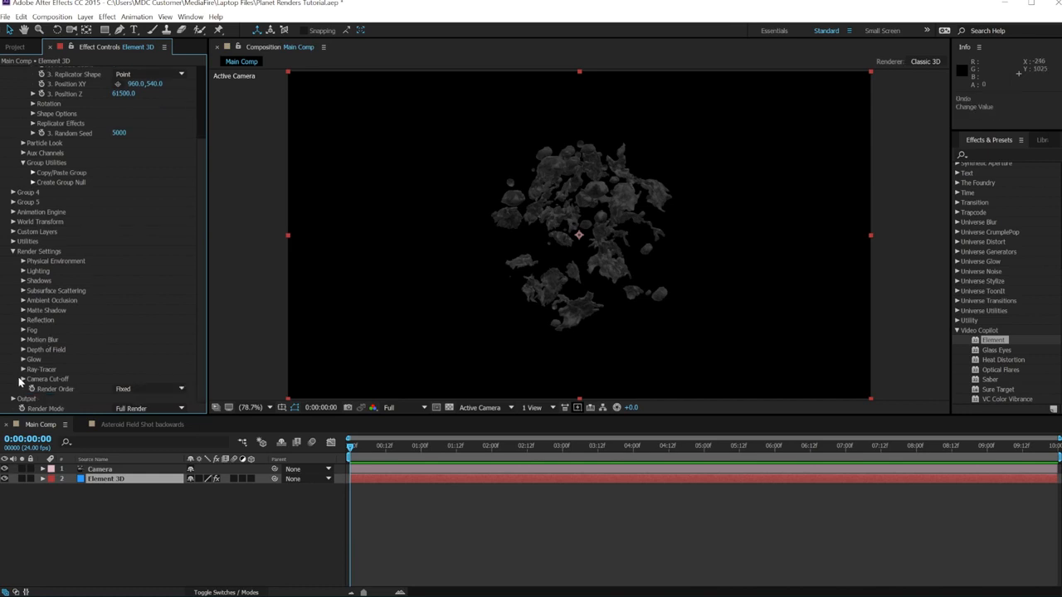
left_click(24, 380)
scroll(145, 384, "down", 1)
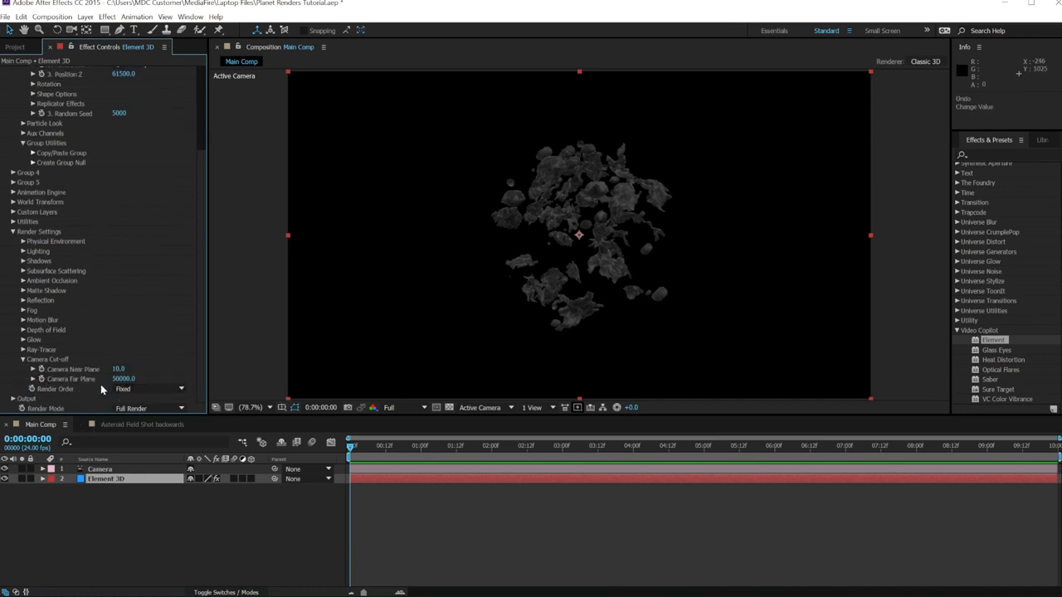
left_click(116, 378)
type("100000")
key("Return")
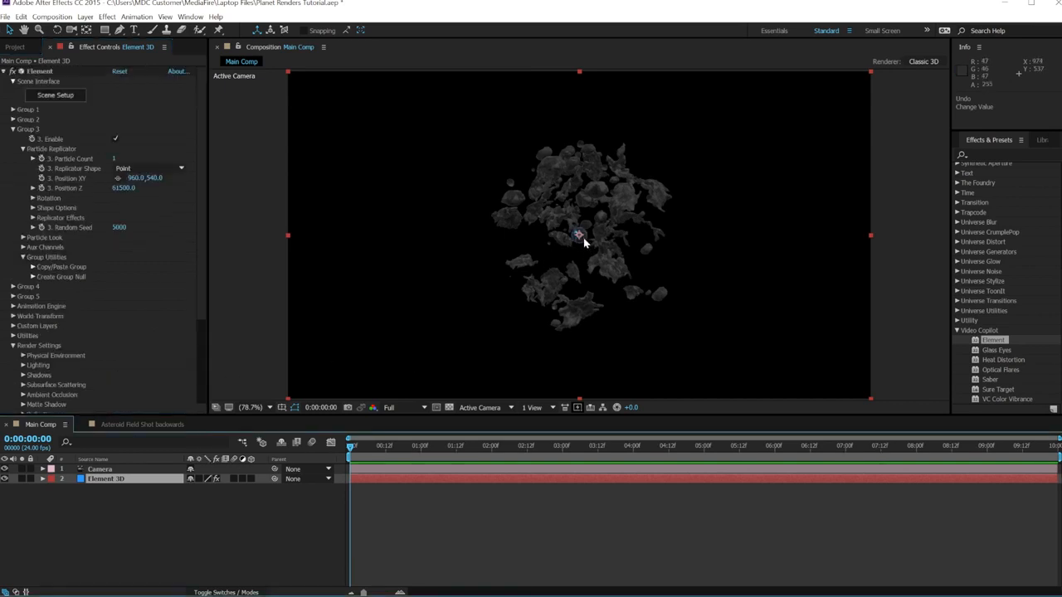
- Enlarge the group 3 planet by setting its Particle Size to 135
left_click(23, 237)
left_click(119, 247)
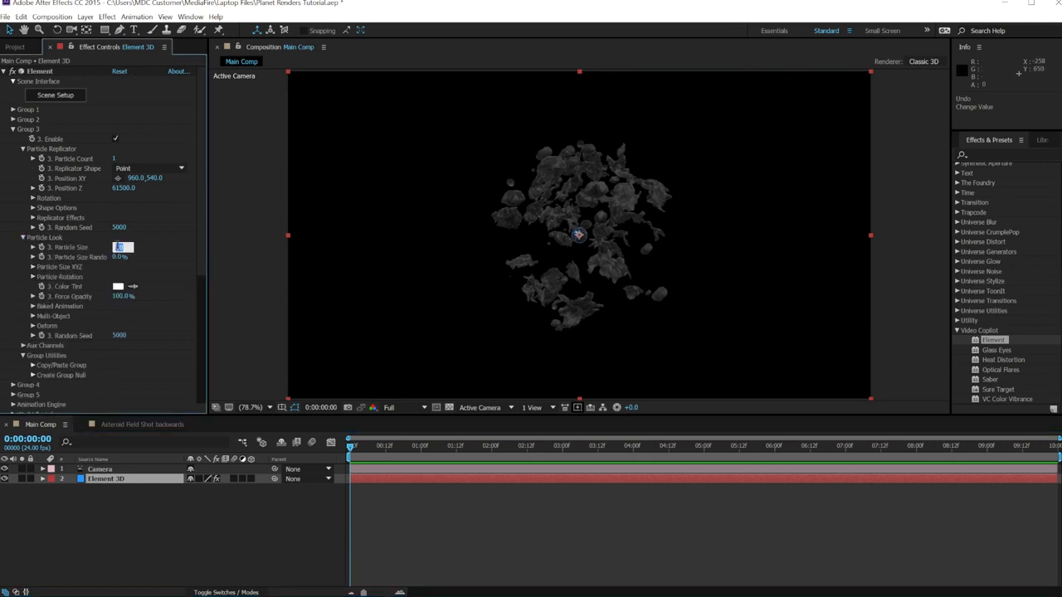
type("135")
key("Return")
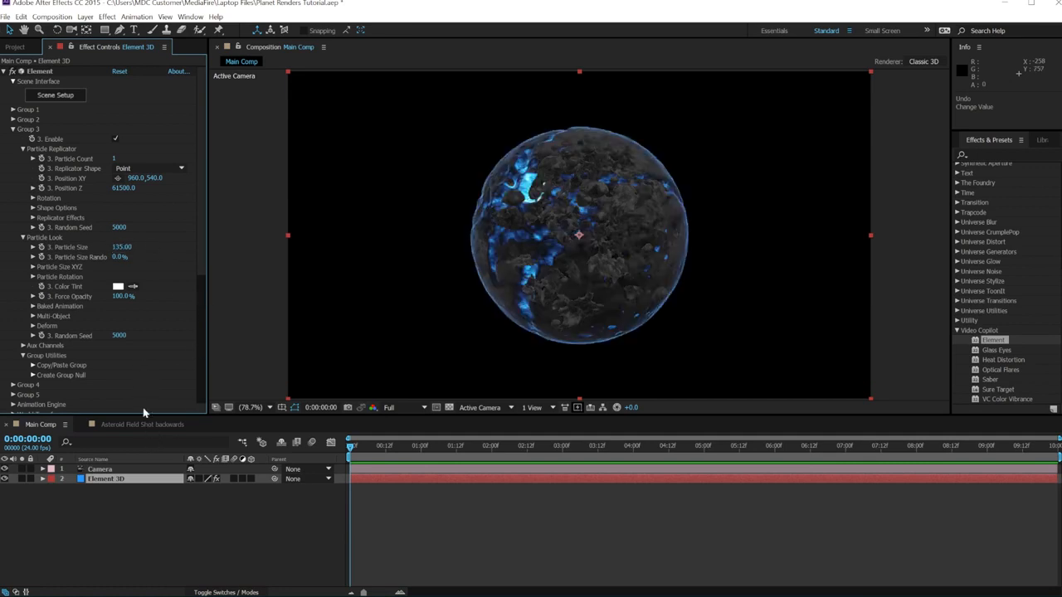
left_click(126, 424)
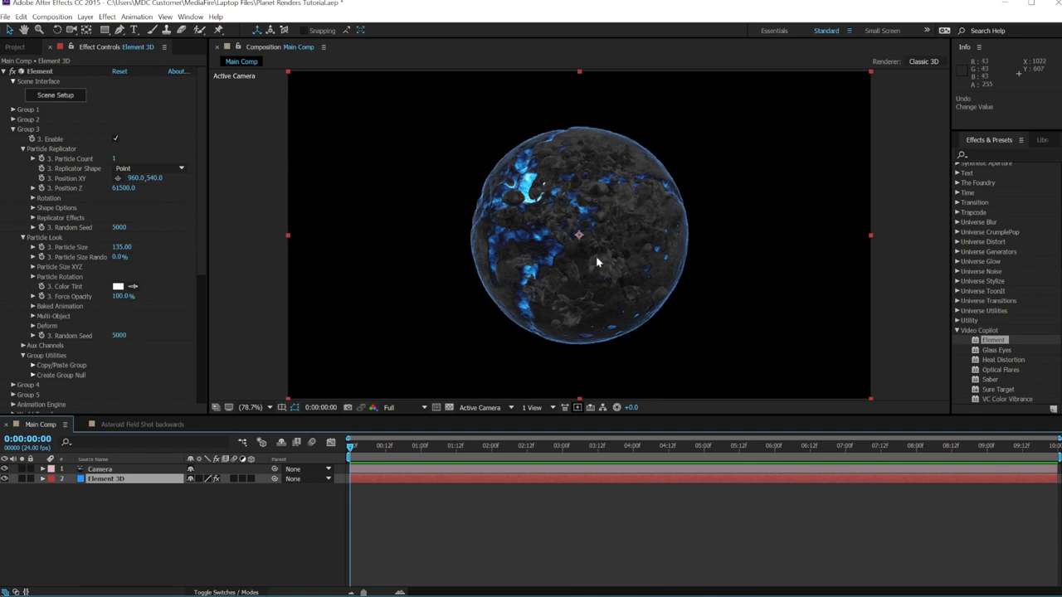
- Change the group 1 particle replicator shape to 3D Grid
left_click(13, 130)
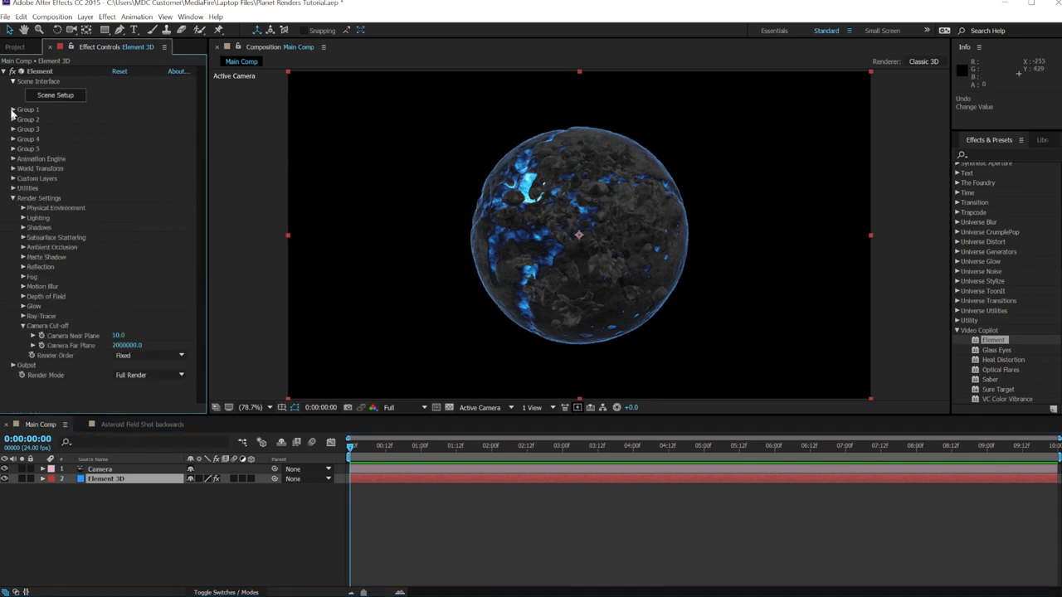
left_click(12, 110)
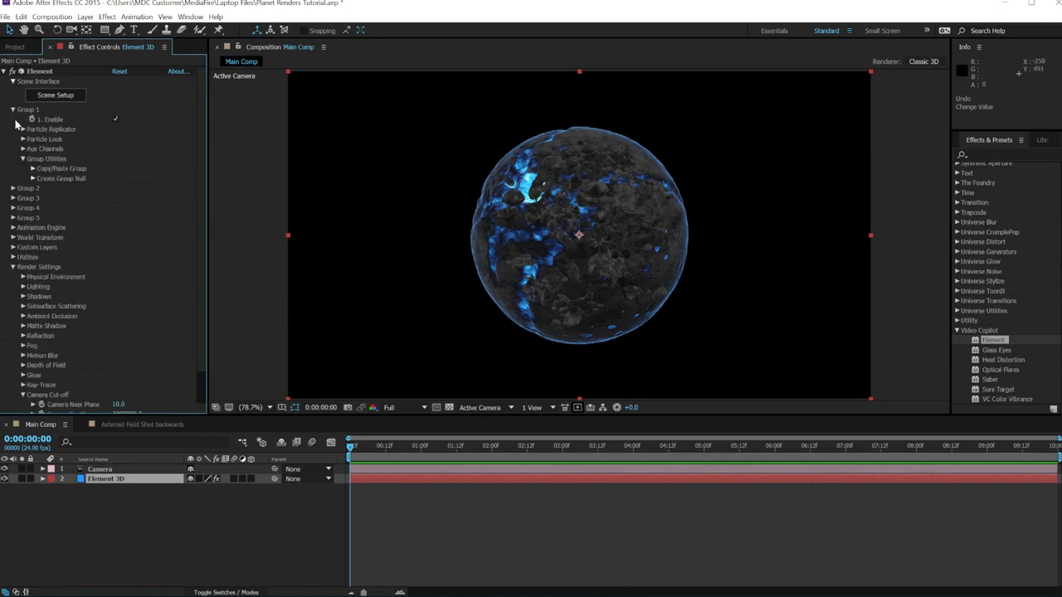
left_click(22, 130)
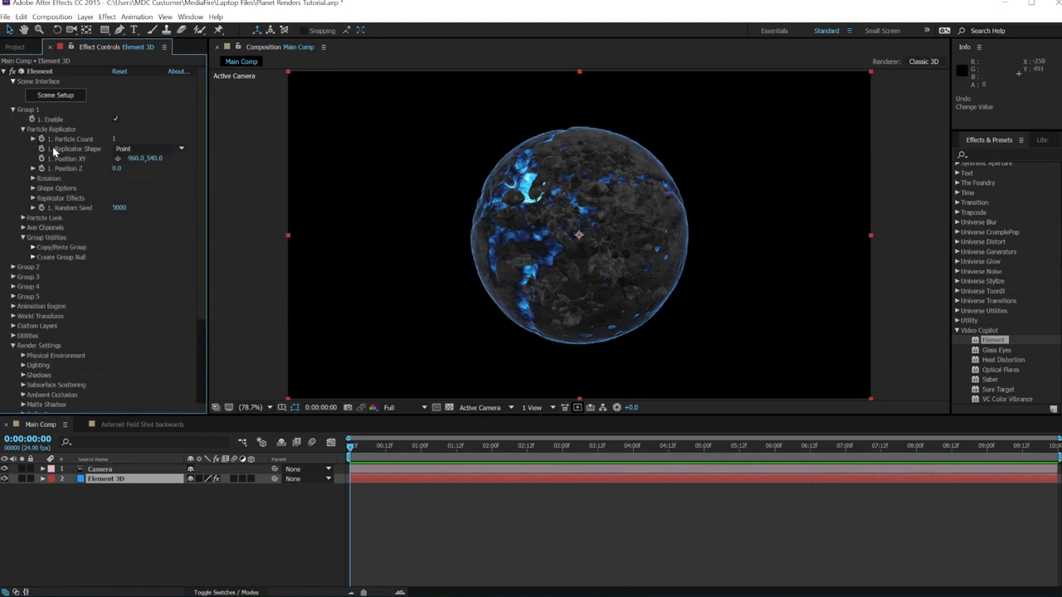
left_click(133, 153)
left_click(152, 172)
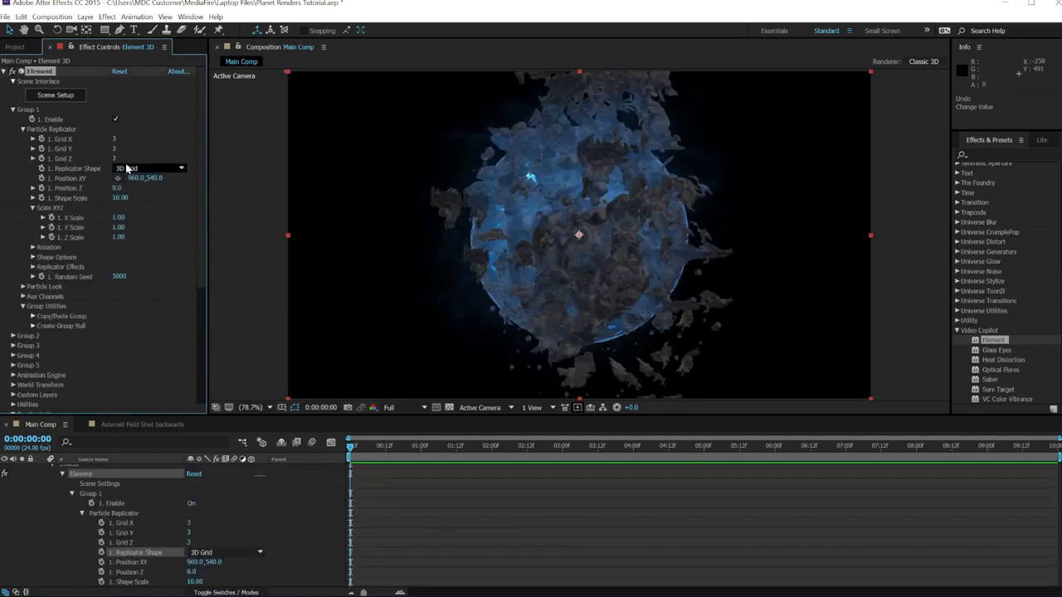
- Set the group 1 replicator grid to 4 in X, 4 in Y and 6 in Z
left_click(114, 140)
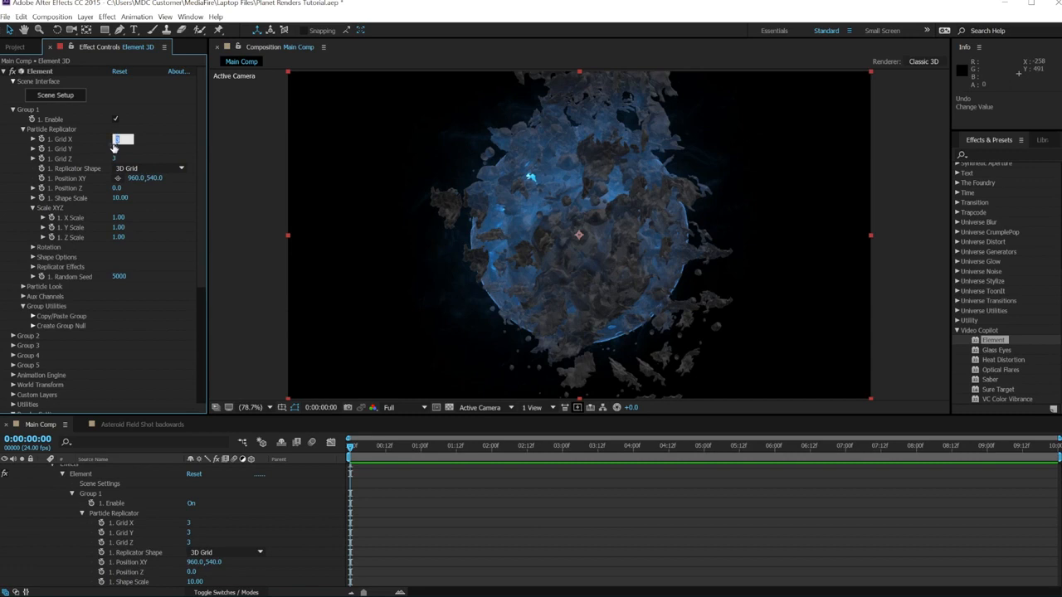
type("4")
key("Tab")
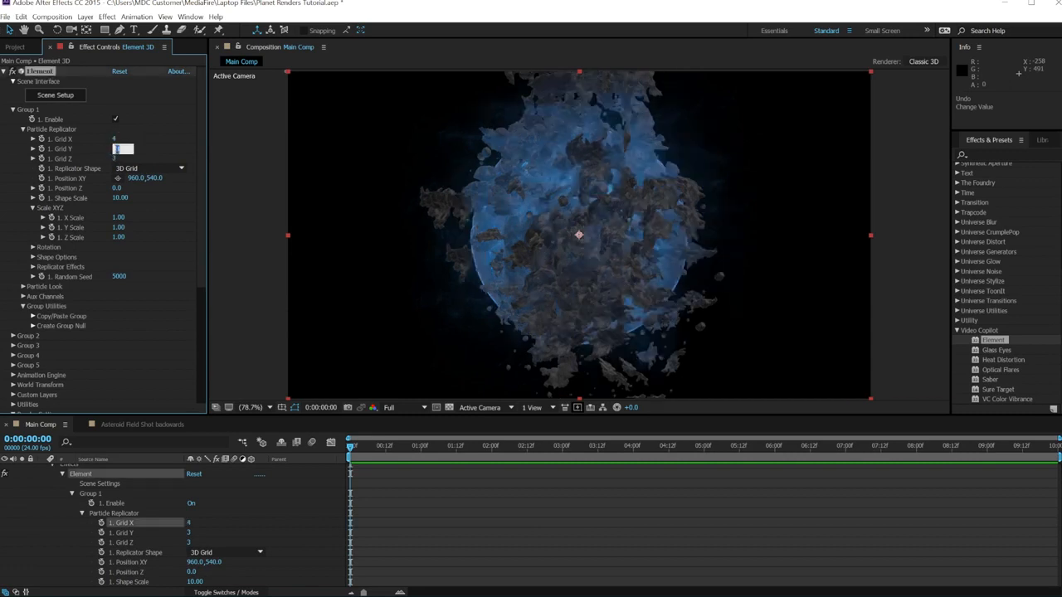
type("4")
key("Tab")
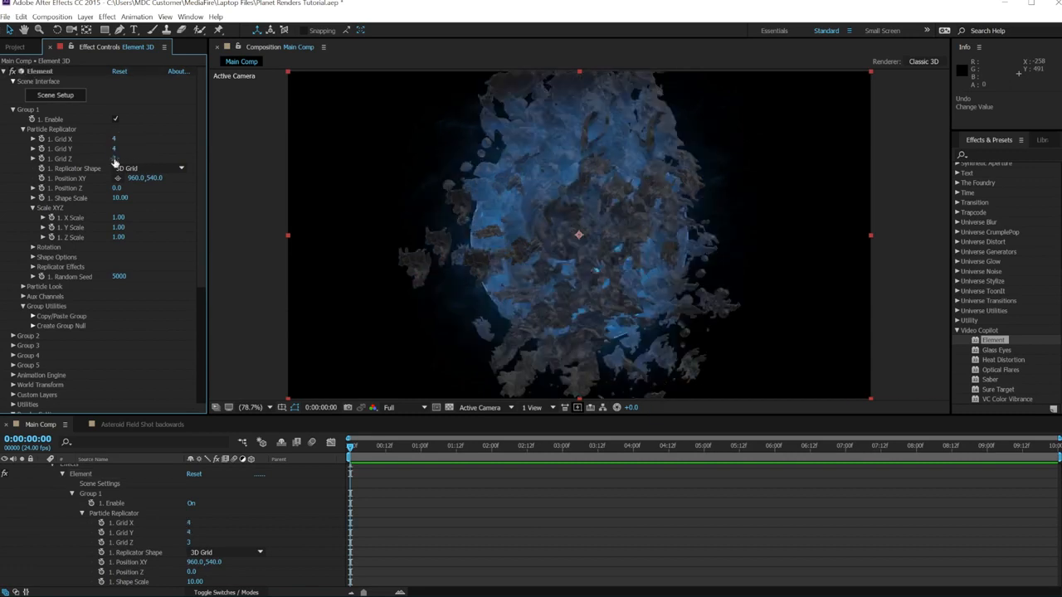
type("6")
key("Tab")
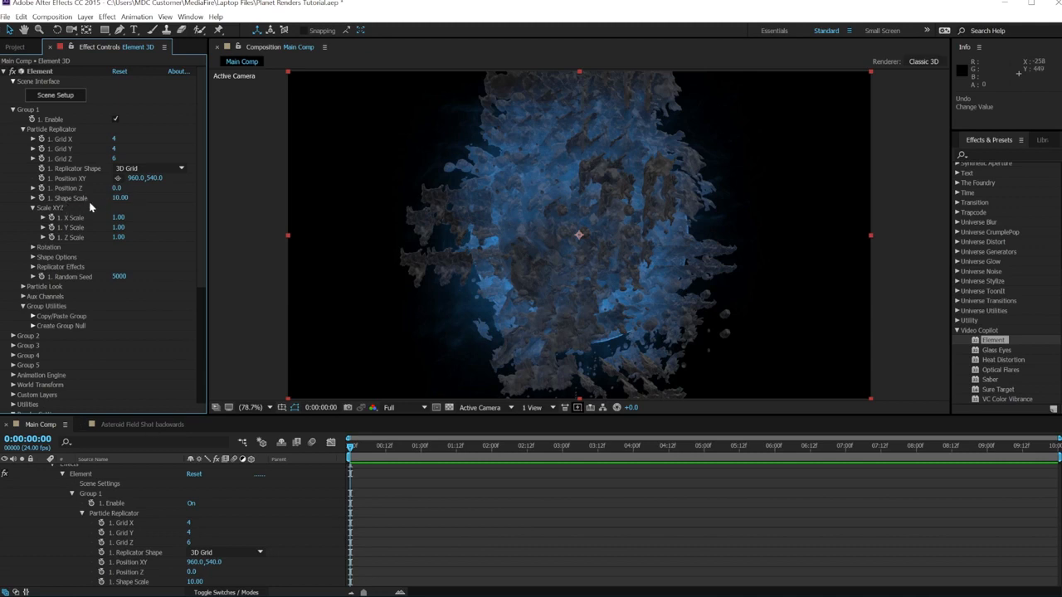
- Set the Shape Scale of the group 1 replicator to 11.60
left_click(120, 198)
type("11.60")
key("Return")
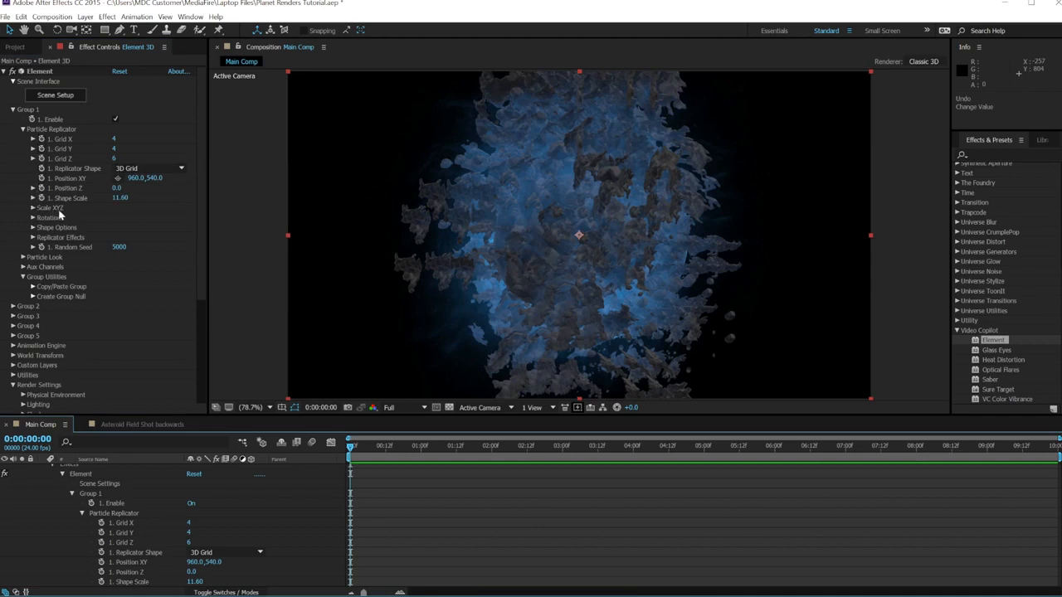
- Stretch the group 1 grid with X Scale 5.10, Y Scale 2.90 and Z Scale 24.50, and change its replicator Random Seed to 6700
left_click(33, 210)
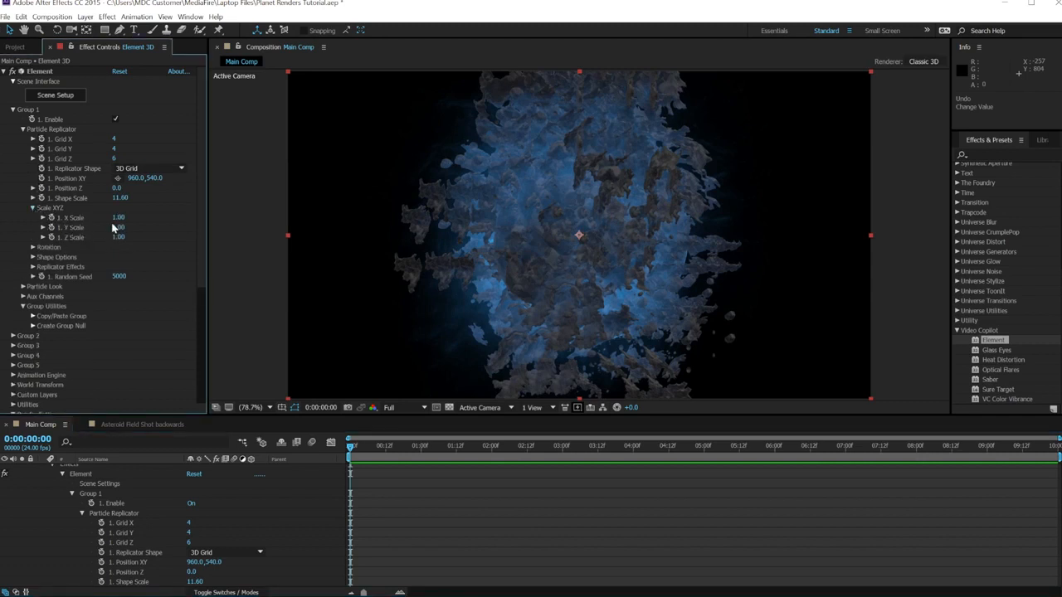
left_click(118, 217)
type("5.1")
key("Return")
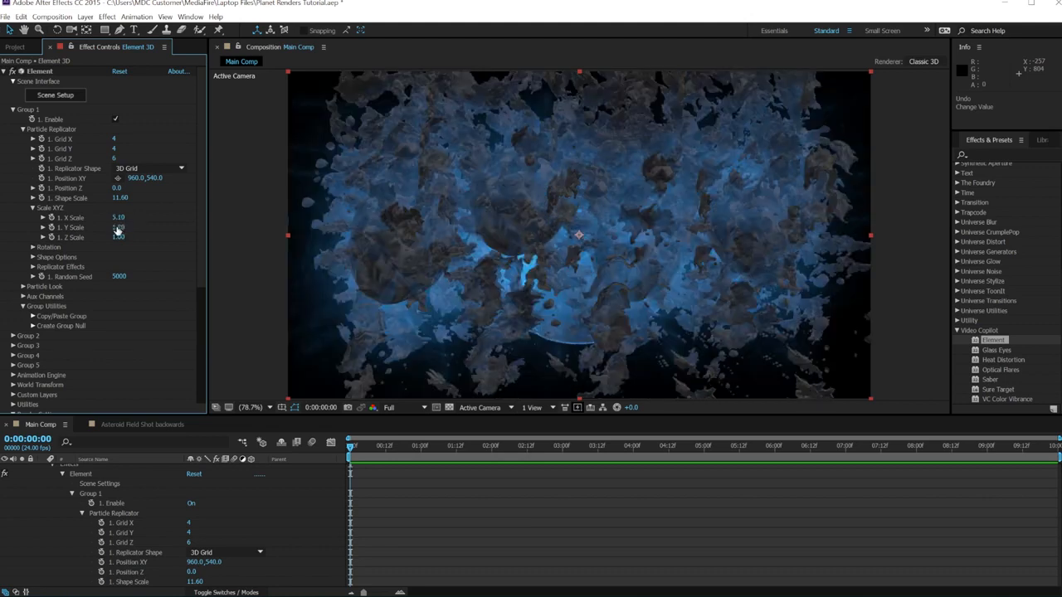
left_click(119, 227)
type("2.9")
key("Return")
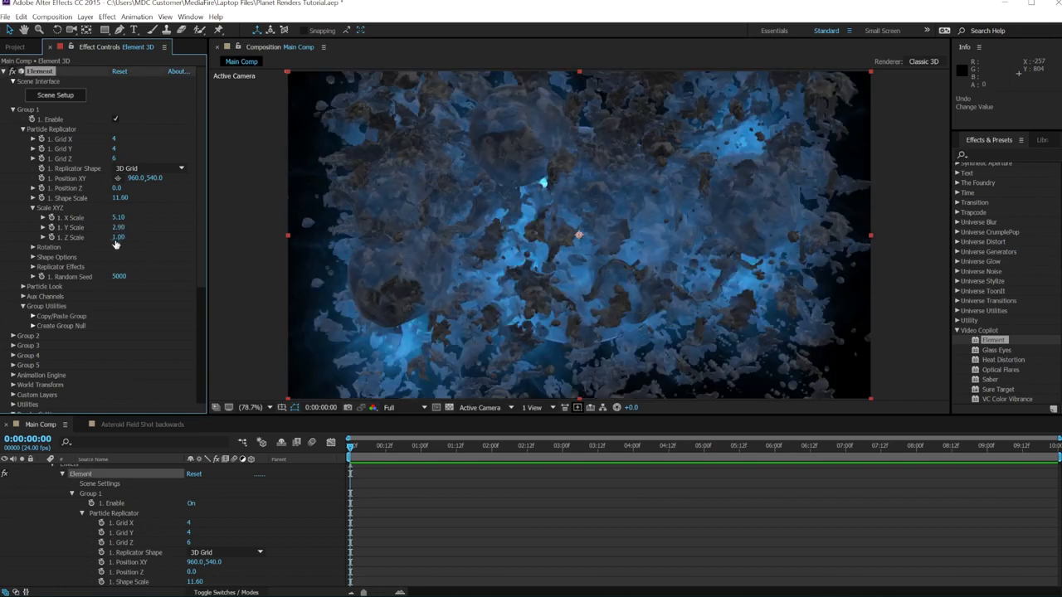
left_click(119, 237)
type("24.5")
key("Return")
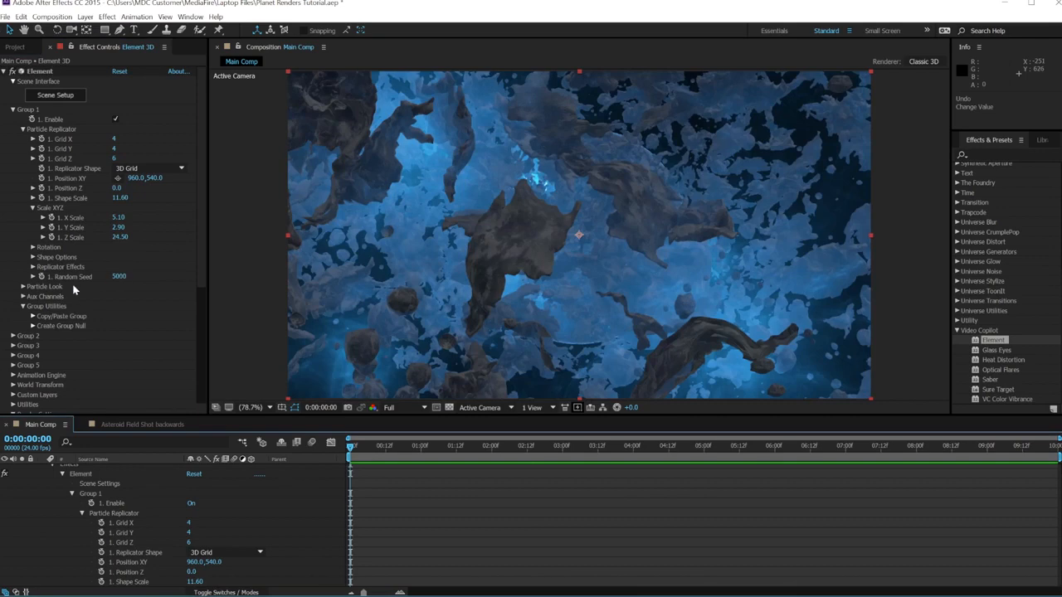
left_click_drag(119, 277, 108, 178)
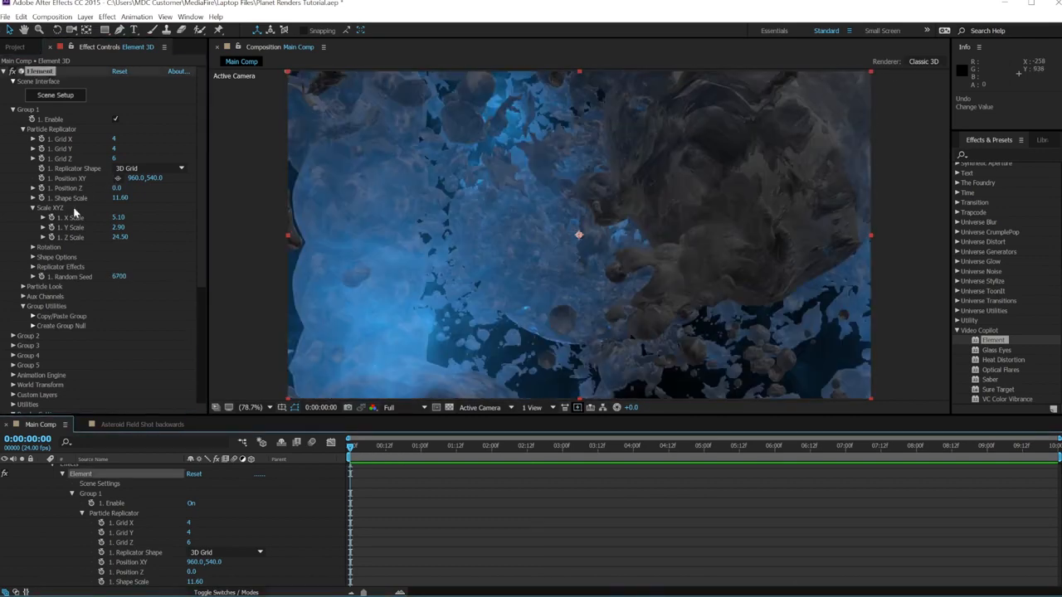
- Enable Multi-Object in the group 1 particle look and set its Size Random to 100%
left_click(24, 131)
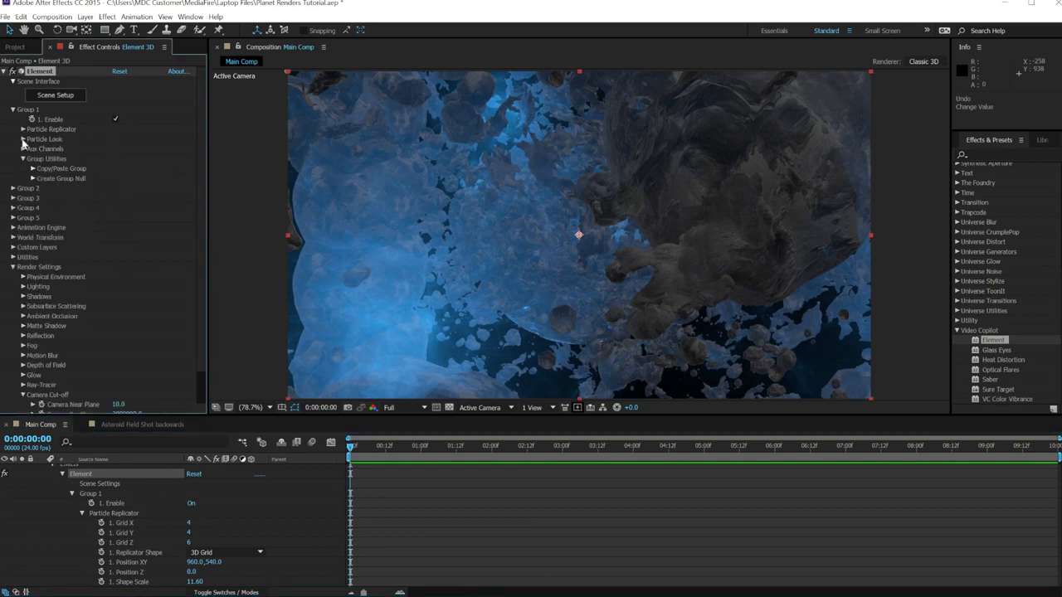
left_click(23, 140)
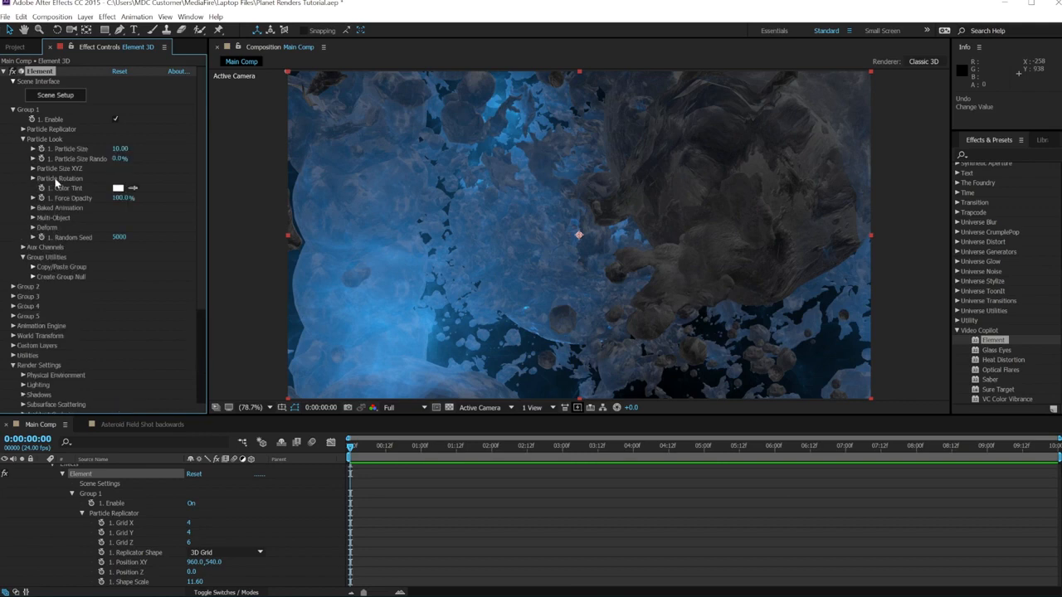
left_click(33, 219)
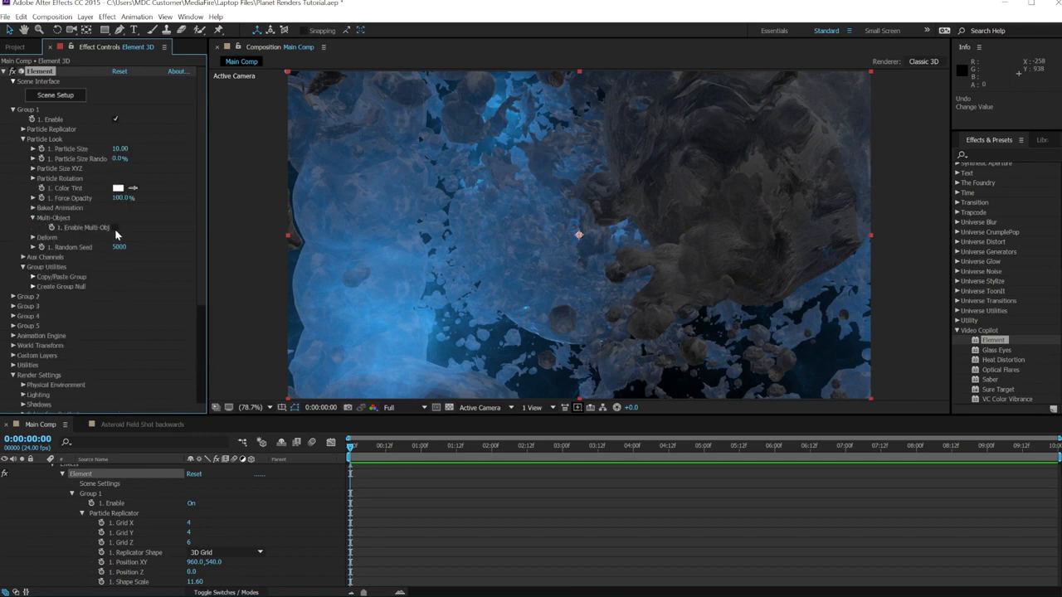
scroll(125, 240, "down", 3)
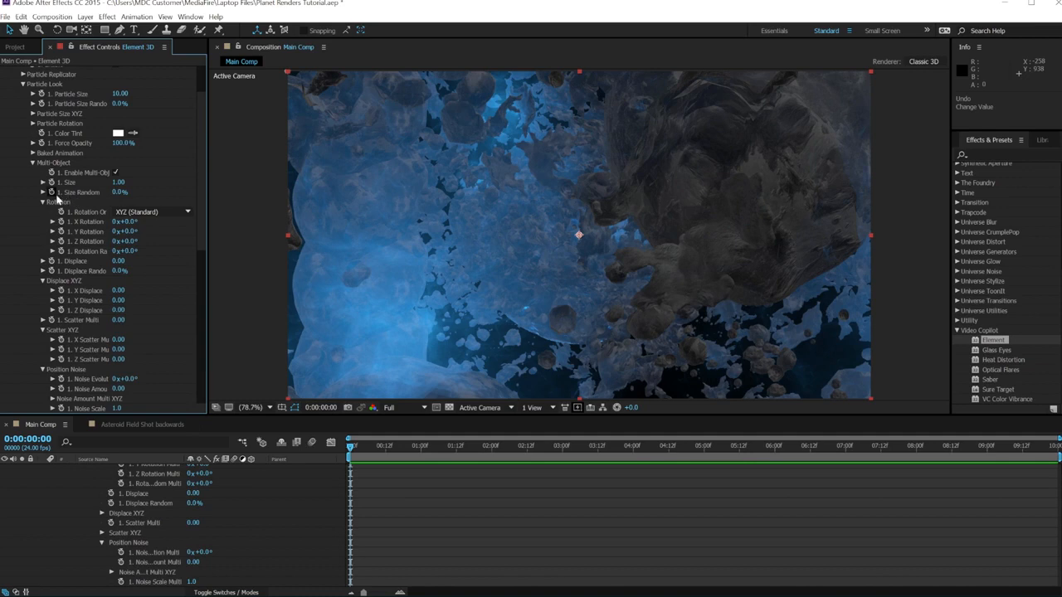
left_click(120, 192)
type("100")
key("Return")
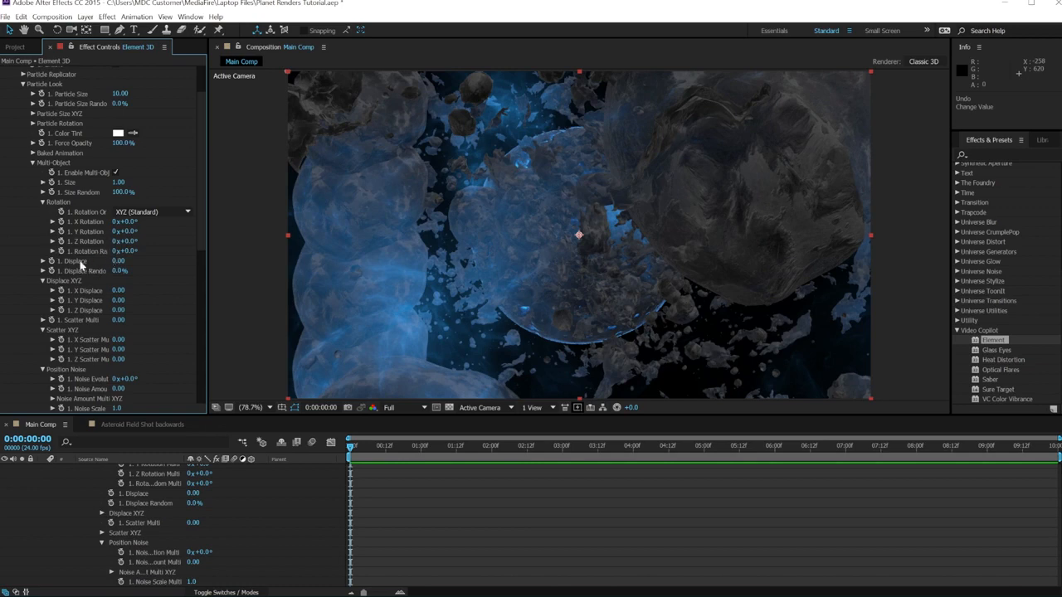
- Set the group 1 Multi-Object random rotation to 1x+97°
left_click(117, 251)
type("1")
key("Return")
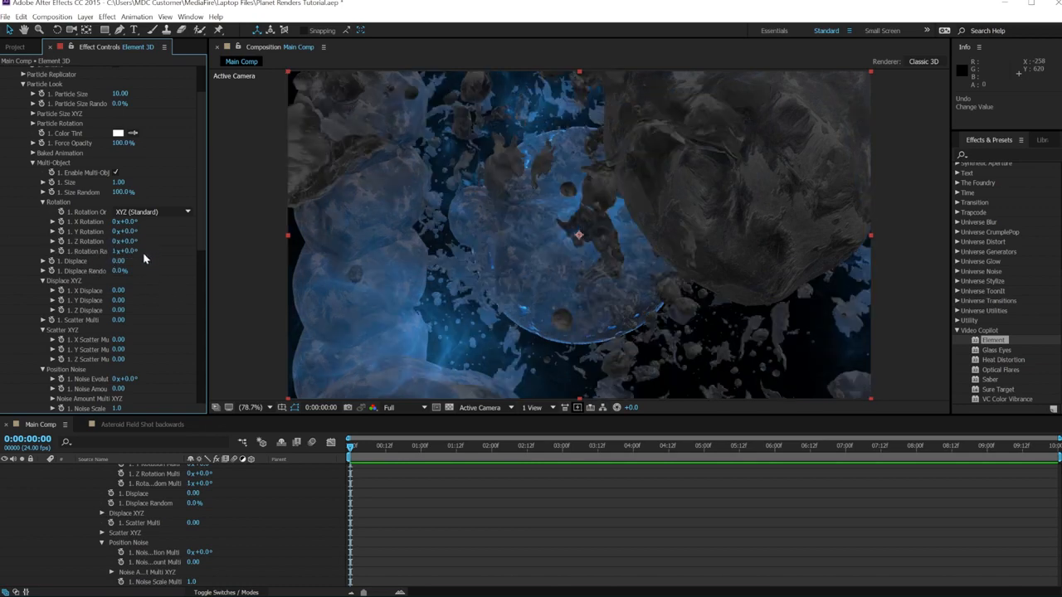
left_click(130, 251)
type("97")
key("Return")
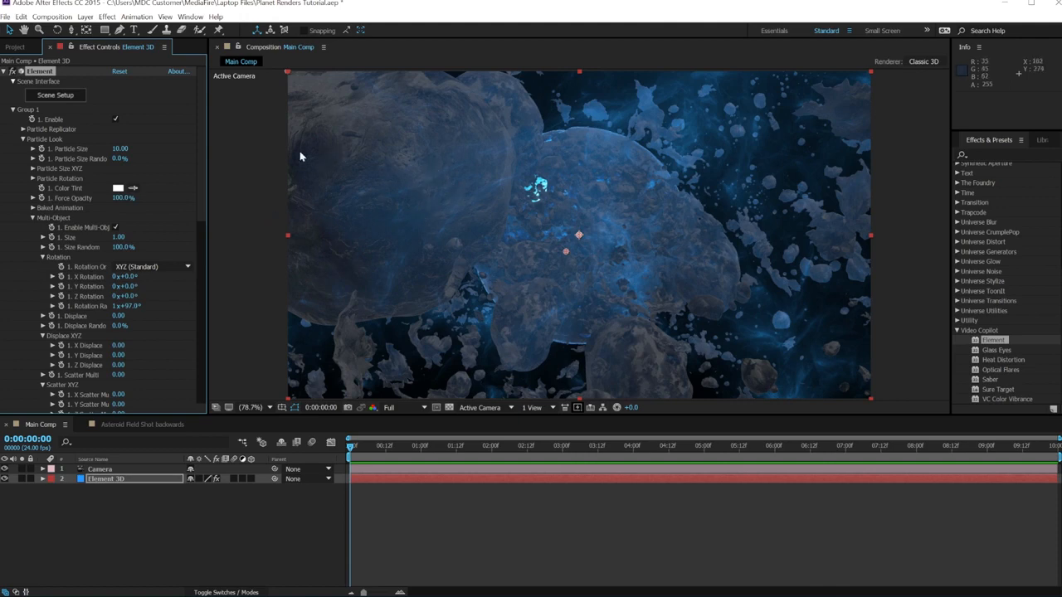
- Scale down the High Poly Asteroid 1 model uniformly in the Element scene and apply the scene to the composition
left_click(62, 98)
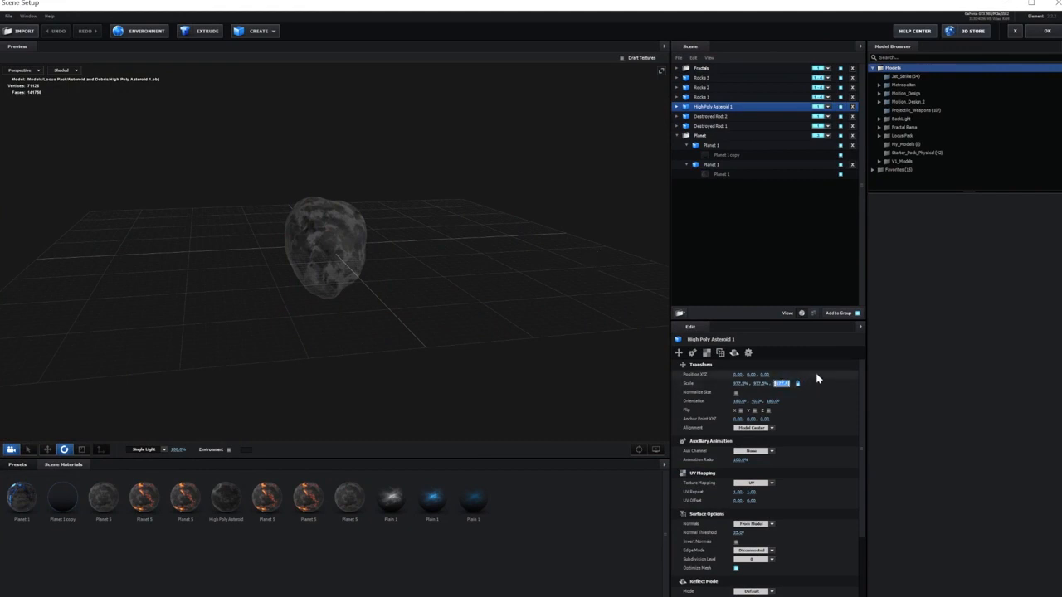
type("1")
key("Return")
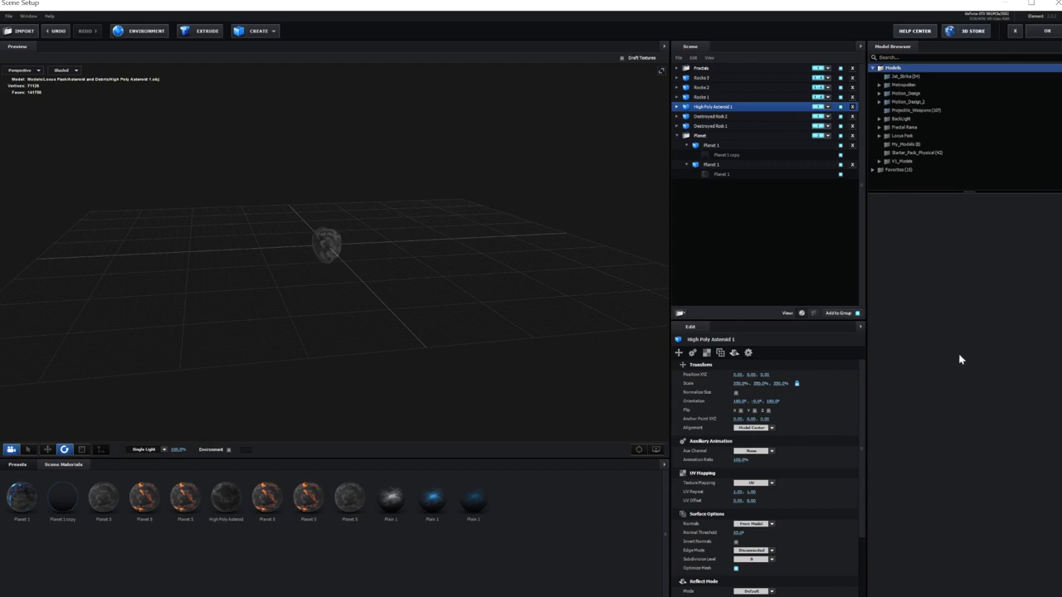
left_click(1047, 31)
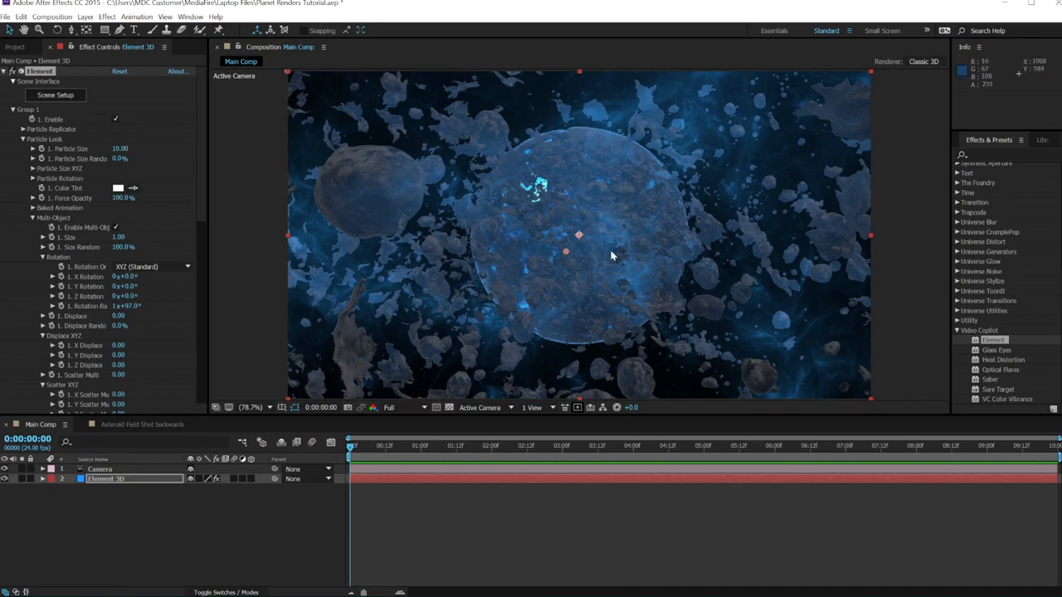
- Shift the group 1 asteroids to Position XY 925.2, 572.1 so they clear the camera's forward path
left_click_drag(613, 274, 635, 78)
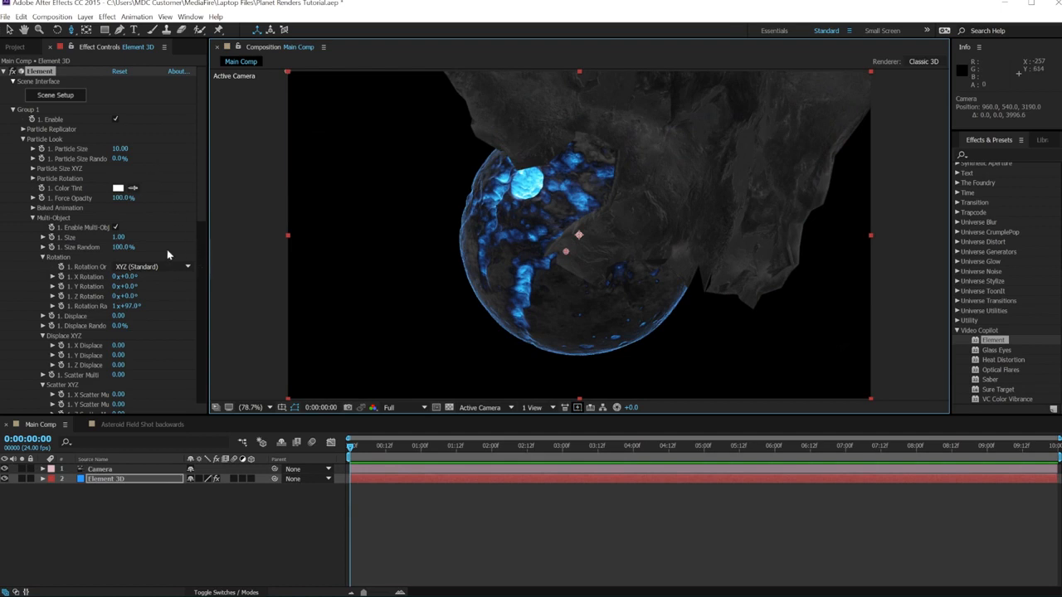
left_click(23, 130)
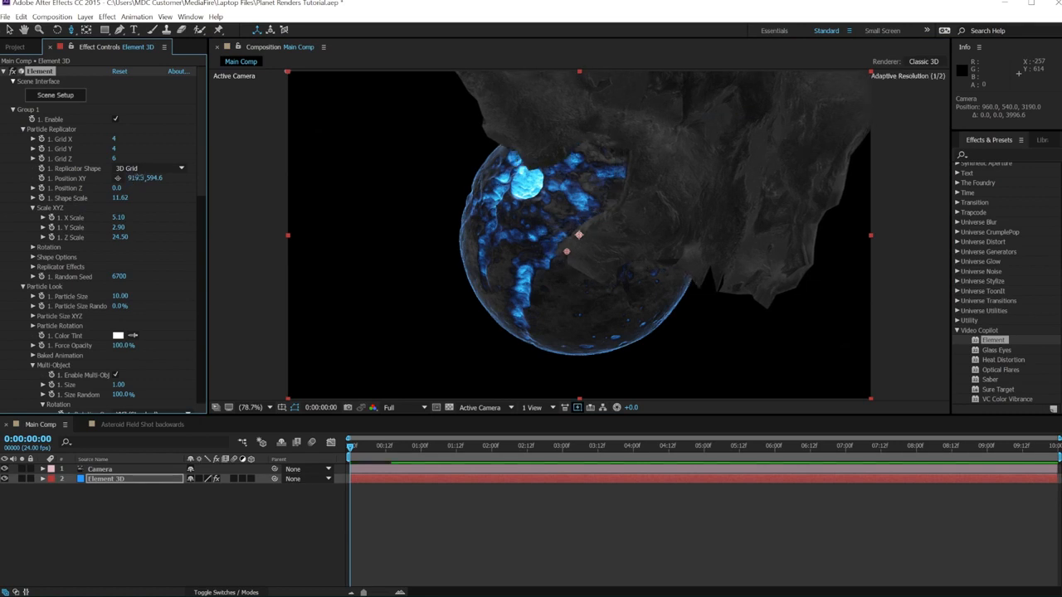
left_click_drag(134, 178, 48, 167)
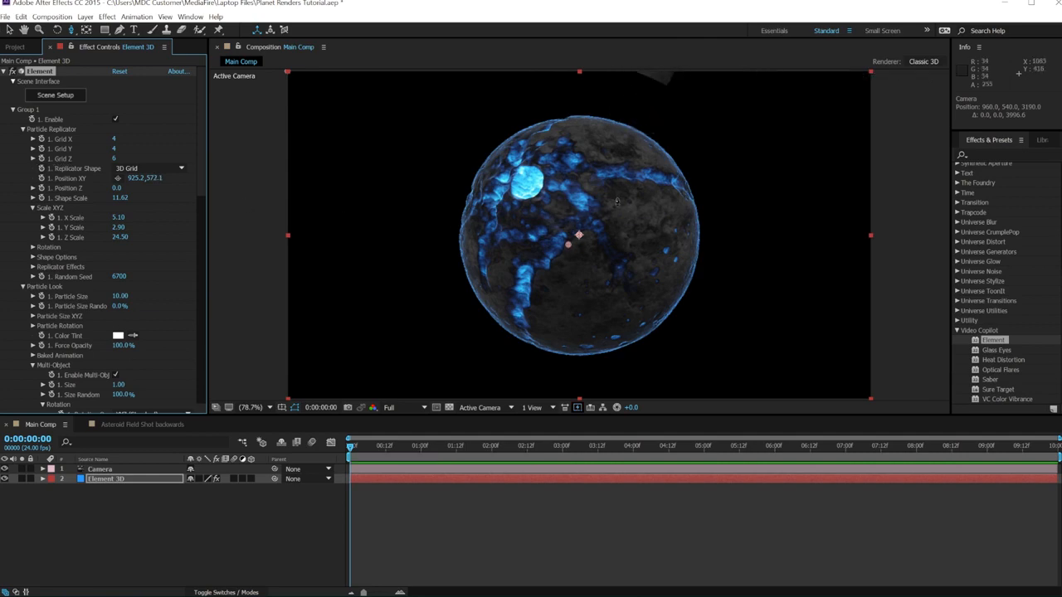
- Move the camera forward through the asteroid field to Z position 35971.3, where the planet nearly fills the frame
left_click_drag(616, 201, 672, 219)
left_click_drag(665, 169, 687, 221)
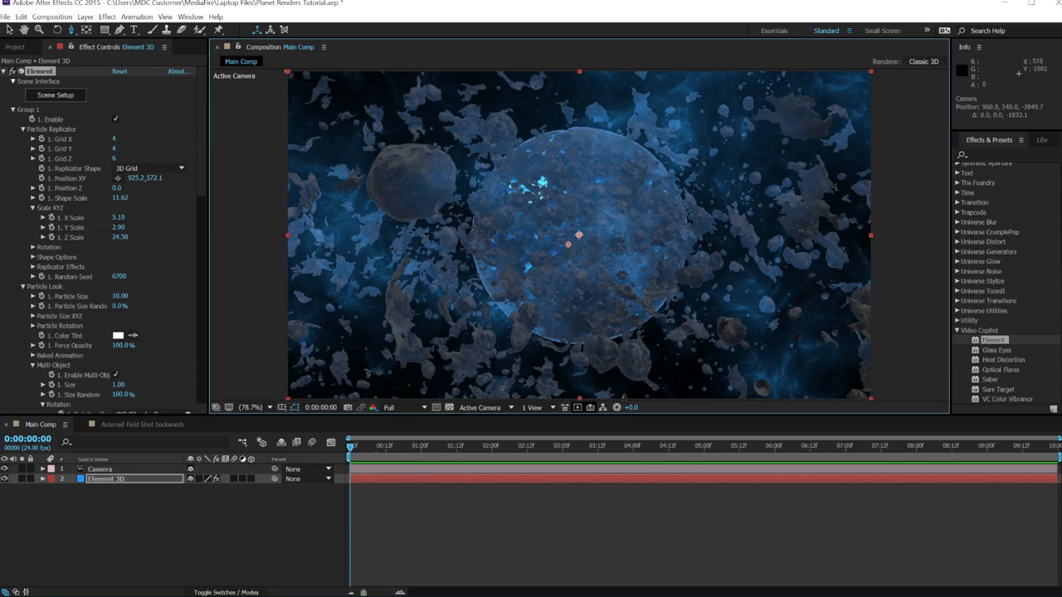
left_click_drag(606, 304, 665, 254)
- Start keyframing the Camera layer's Point of Interest, Position and Orientation at the first frame of the timeline
left_click(110, 470)
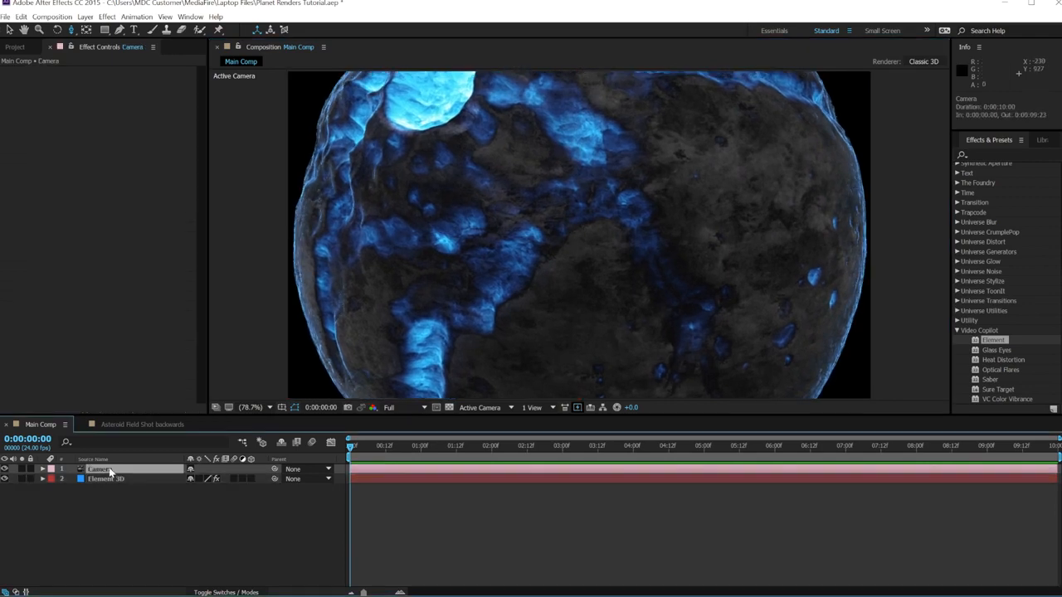
left_click(42, 470)
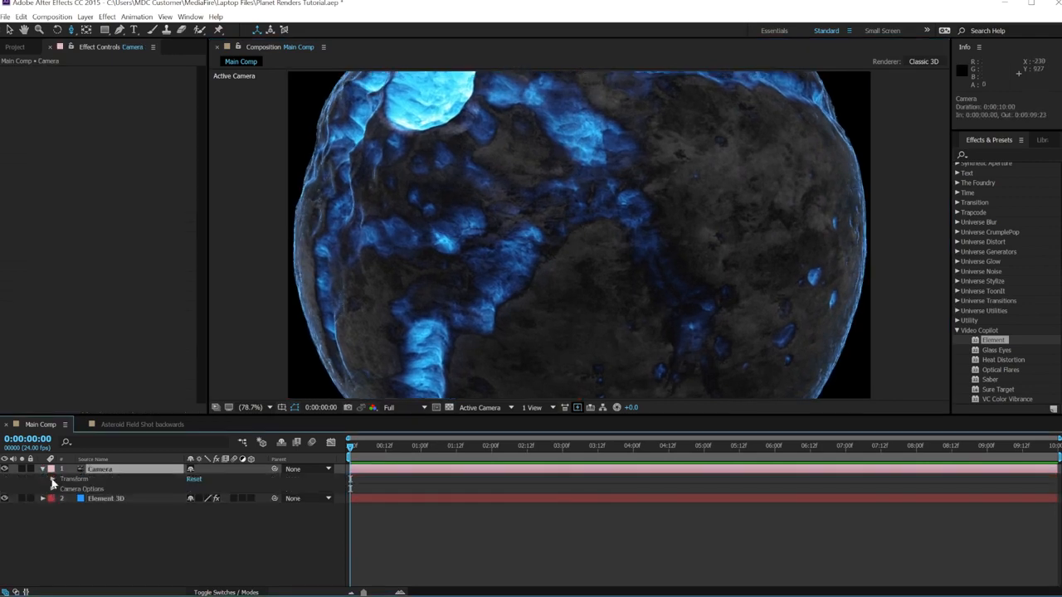
left_click(52, 480)
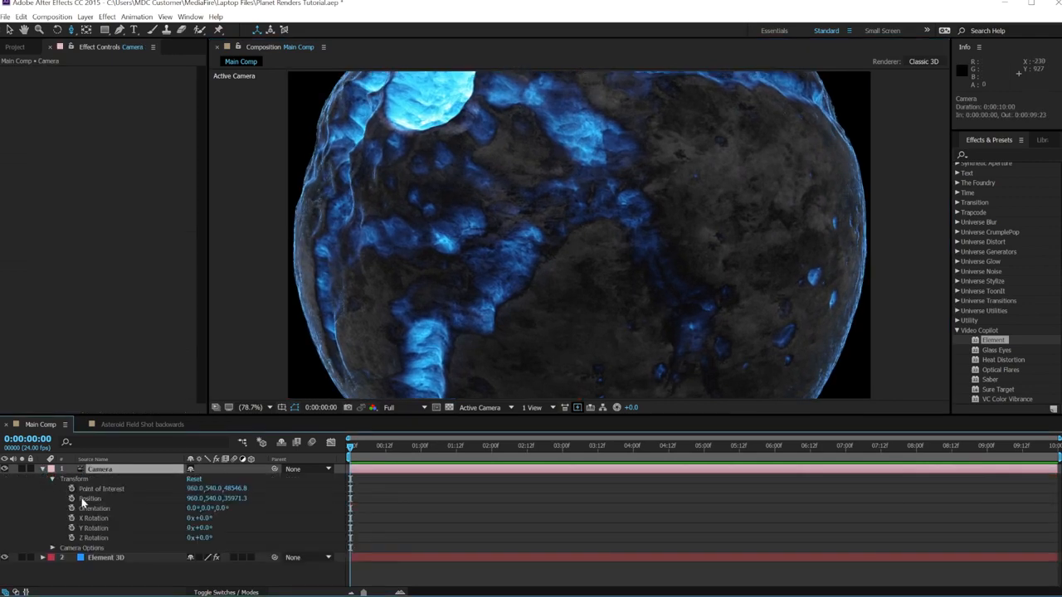
left_click(71, 489)
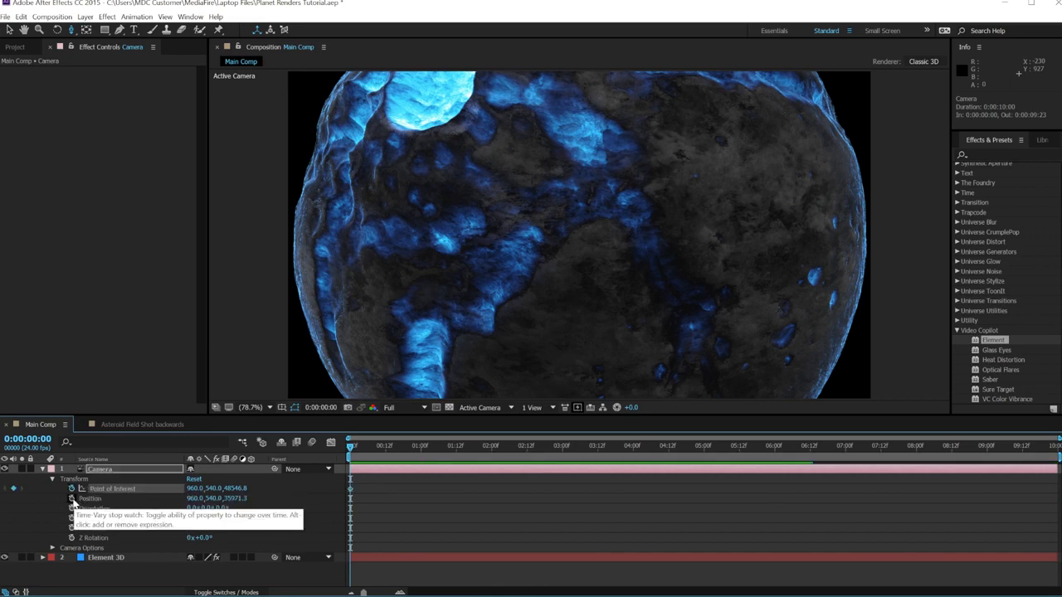
left_click(71, 498)
left_click(72, 509)
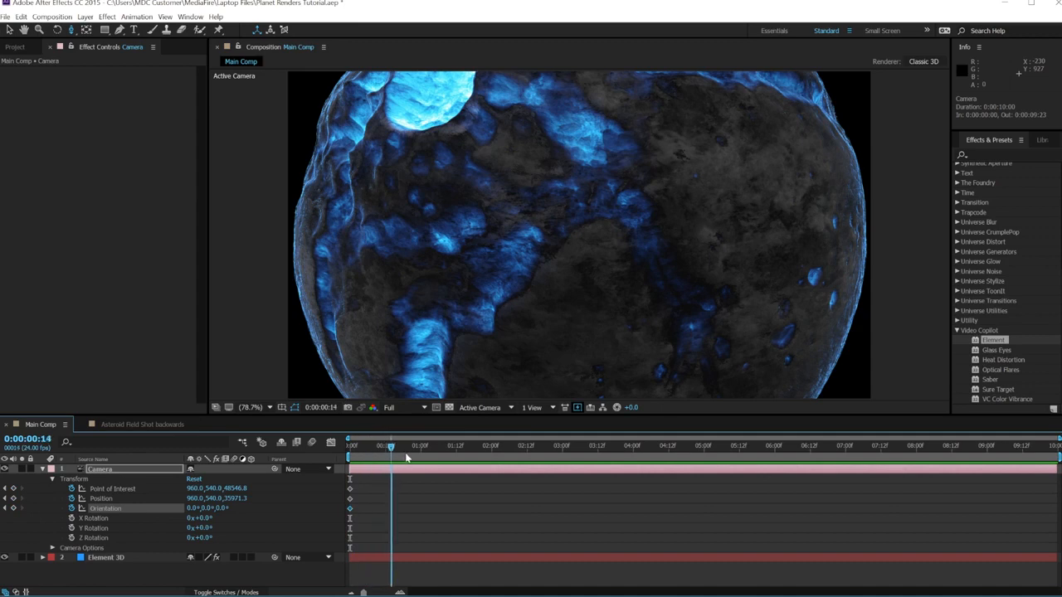
- At 0:00:07:00, pull the camera back through the asteroids to Z position -4445.8 and preview the move from the start
left_click_drag(534, 462, 820, 455)
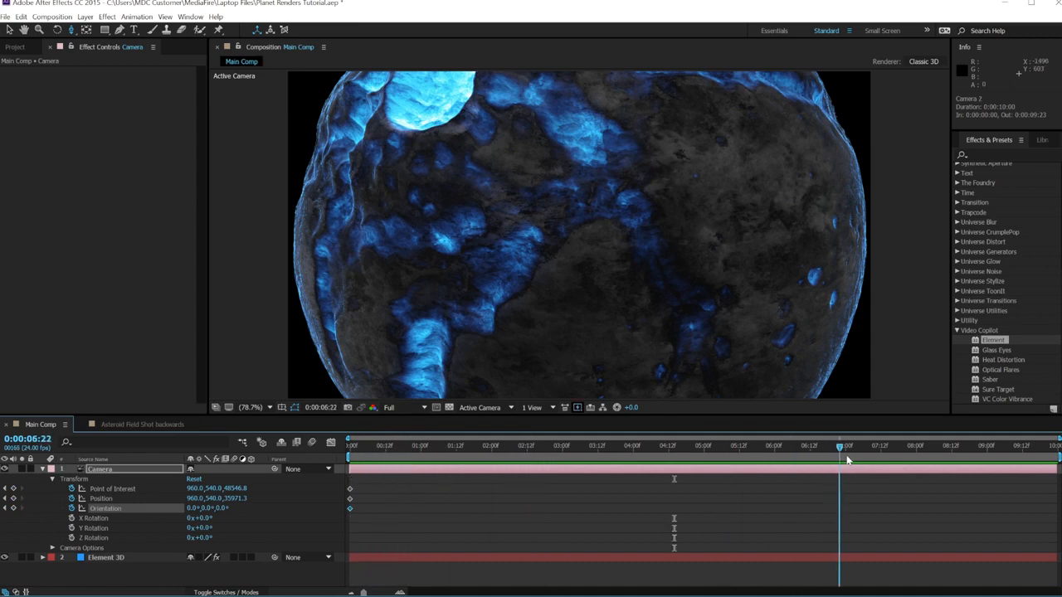
left_click_drag(661, 130, 628, 194)
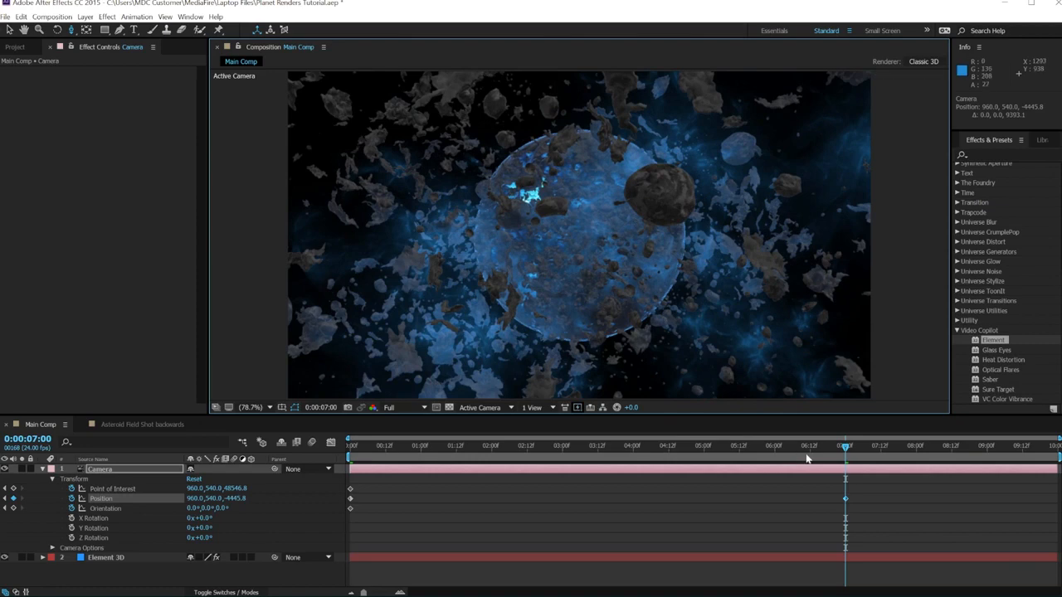
left_click_drag(847, 452, 276, 469)
key("space")
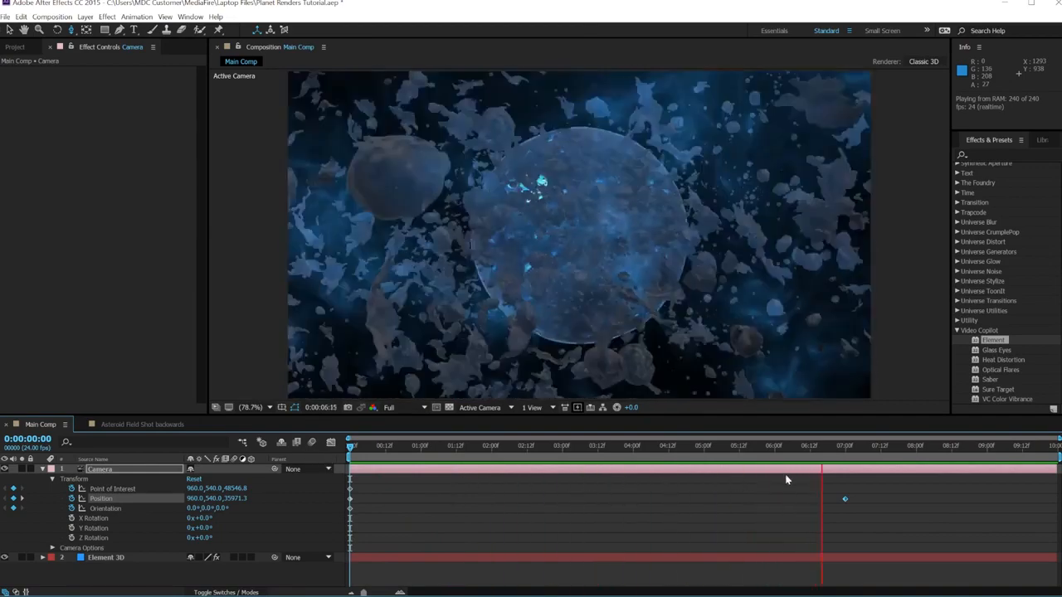
key("space")
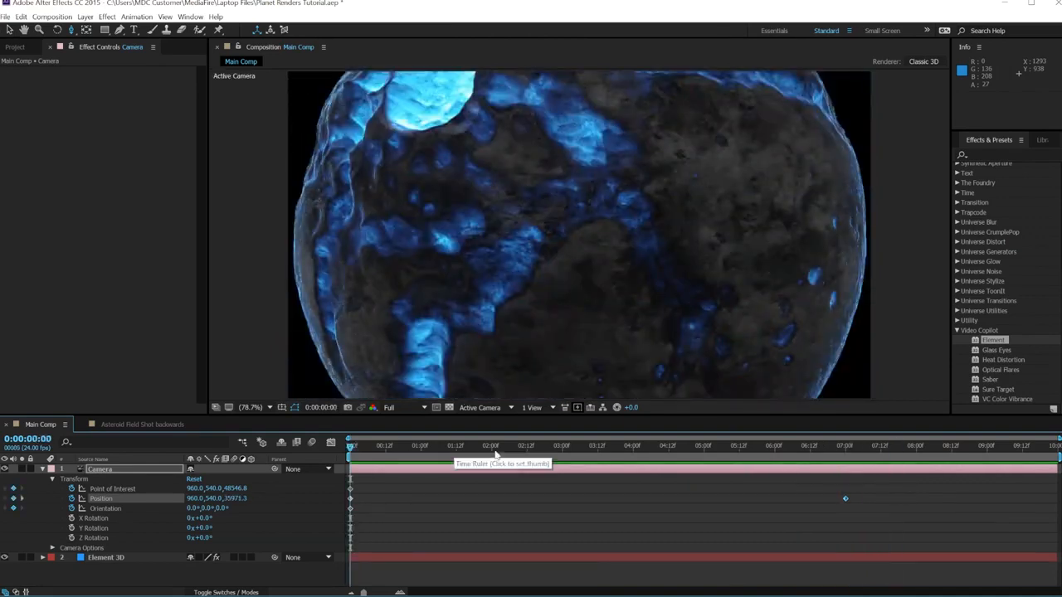
- Add a level camera Orientation keyframe at 0:00:03:00, set Orientation at the first frame to 8.0°, 352.0°, 334.0°, and preview the rotation
left_click(562, 447)
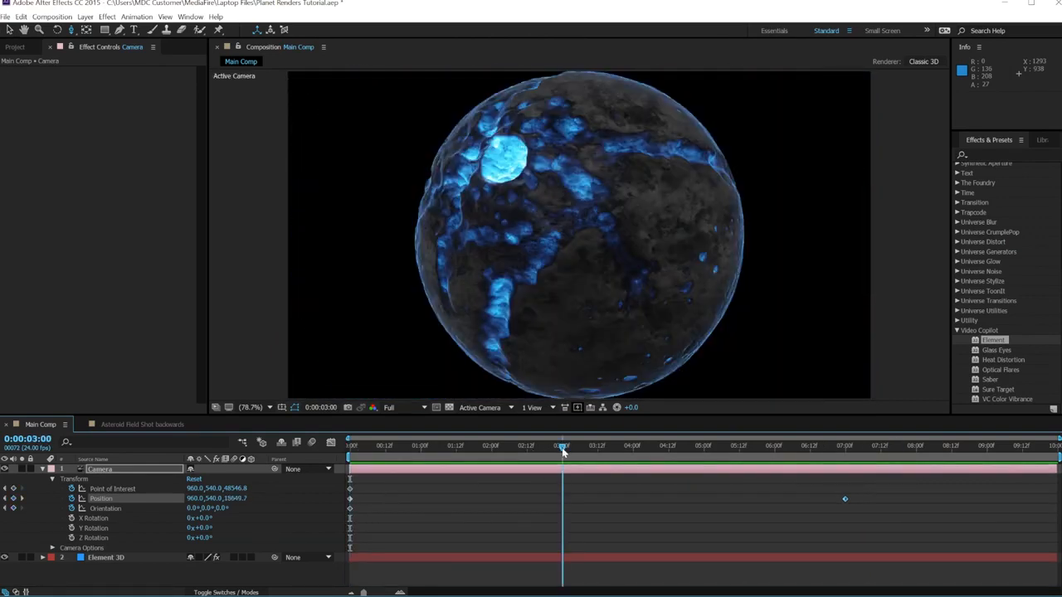
left_click(13, 508)
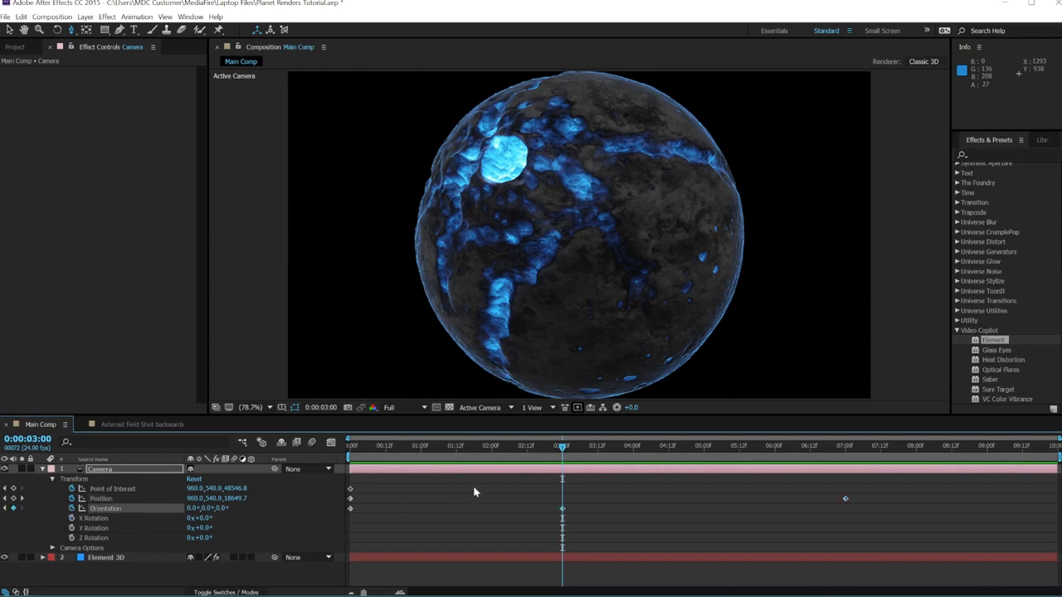
left_click_drag(562, 447, 266, 479)
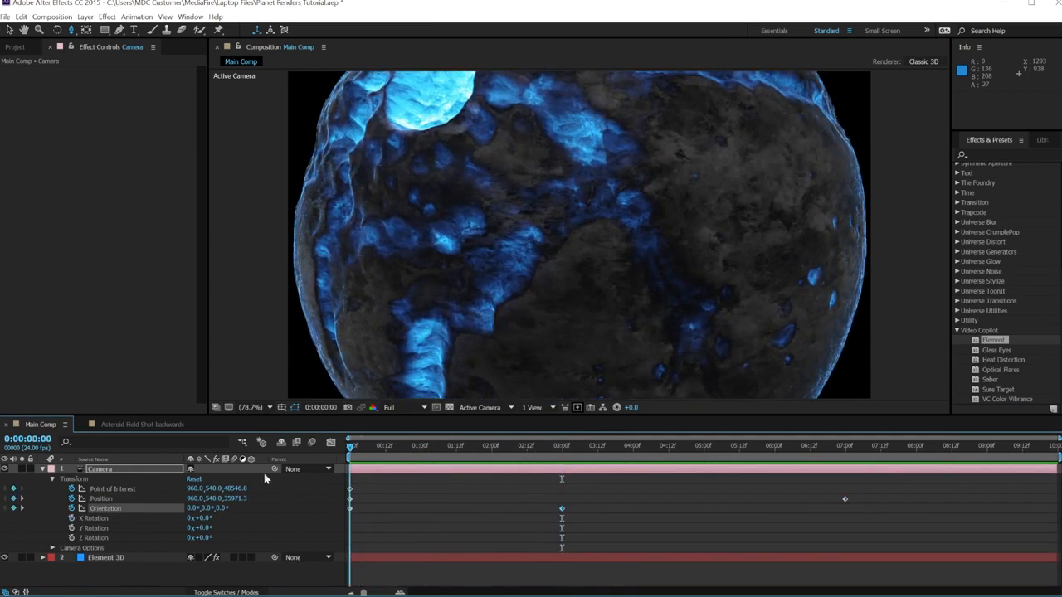
left_click_drag(191, 511, 218, 508)
key("space")
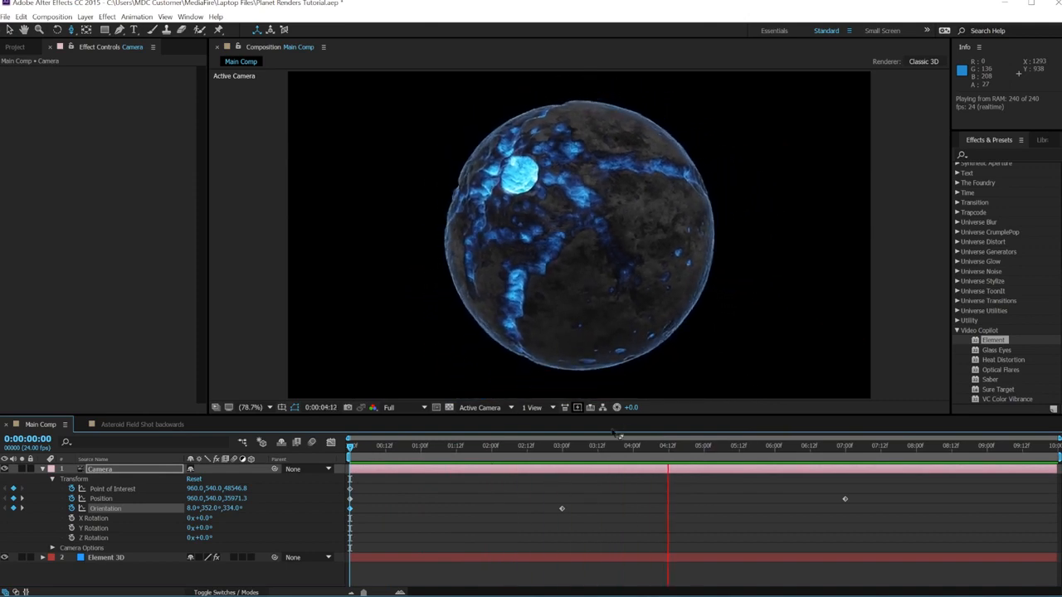
- Apply Easy Ease to the camera's Orientation keyframe at 0:00:03:00 and preview the animation from the start
left_click_drag(580, 451, 527, 456)
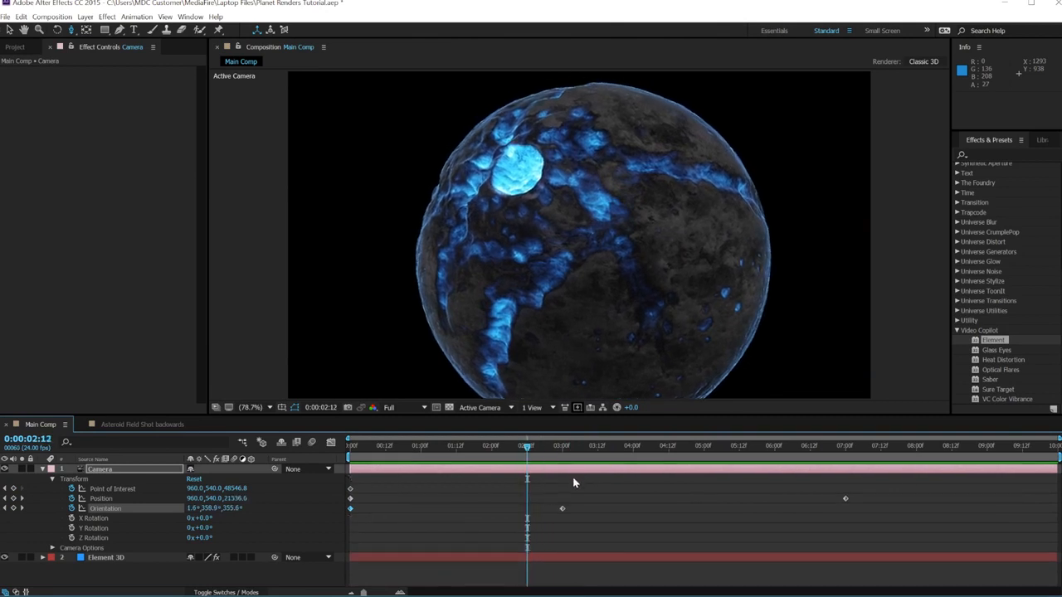
right_click(562, 510)
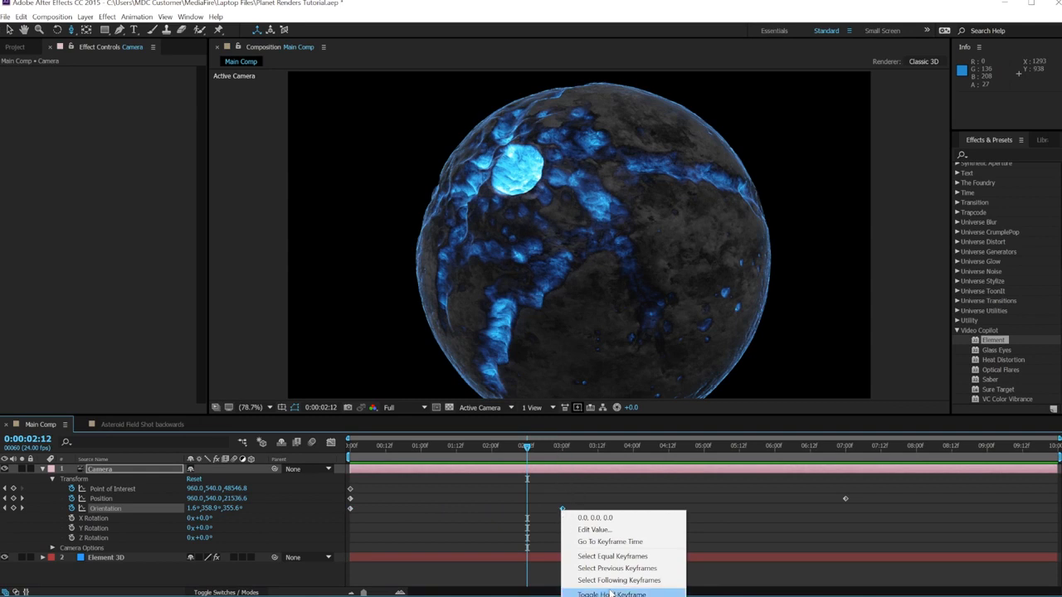
mouse_move(611, 596)
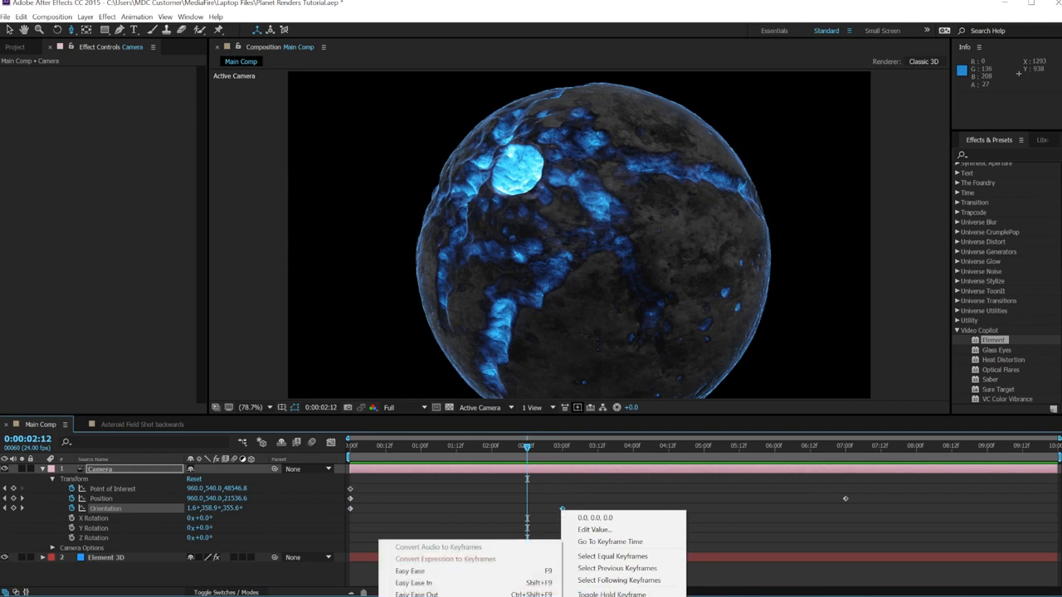
left_click(465, 572)
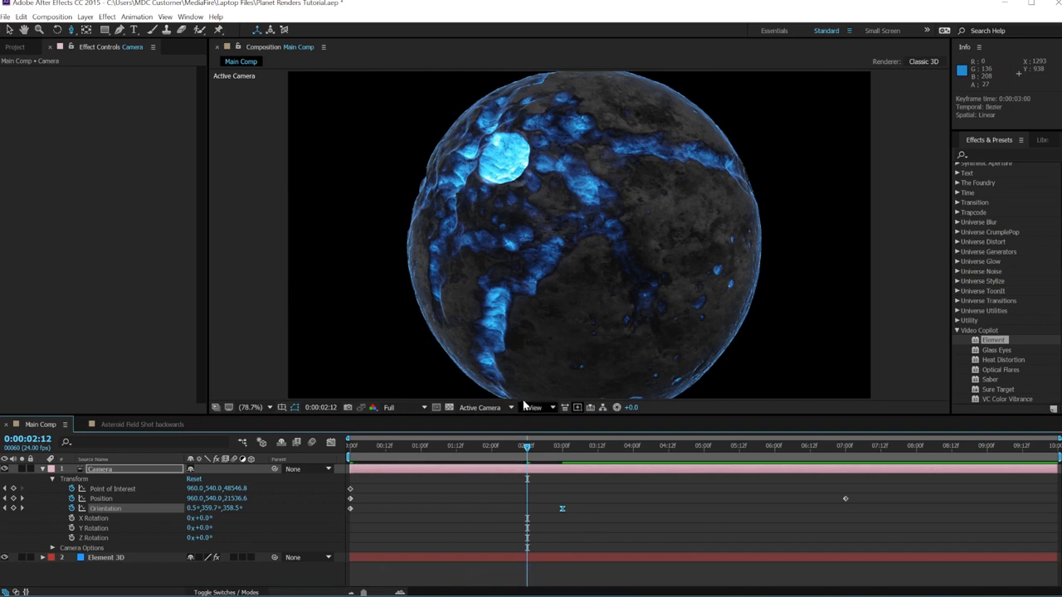
key("Home")
key("space")
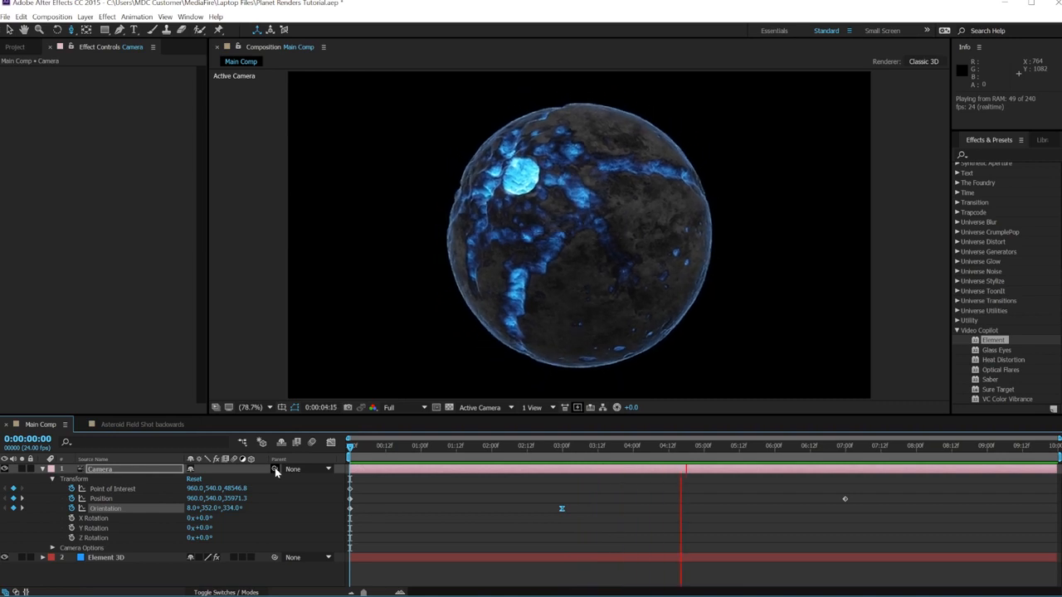
key("space")
- Delay the camera's final Orientation keyframe to 0:00:05:13 and preview the slower rotation
left_click(562, 446)
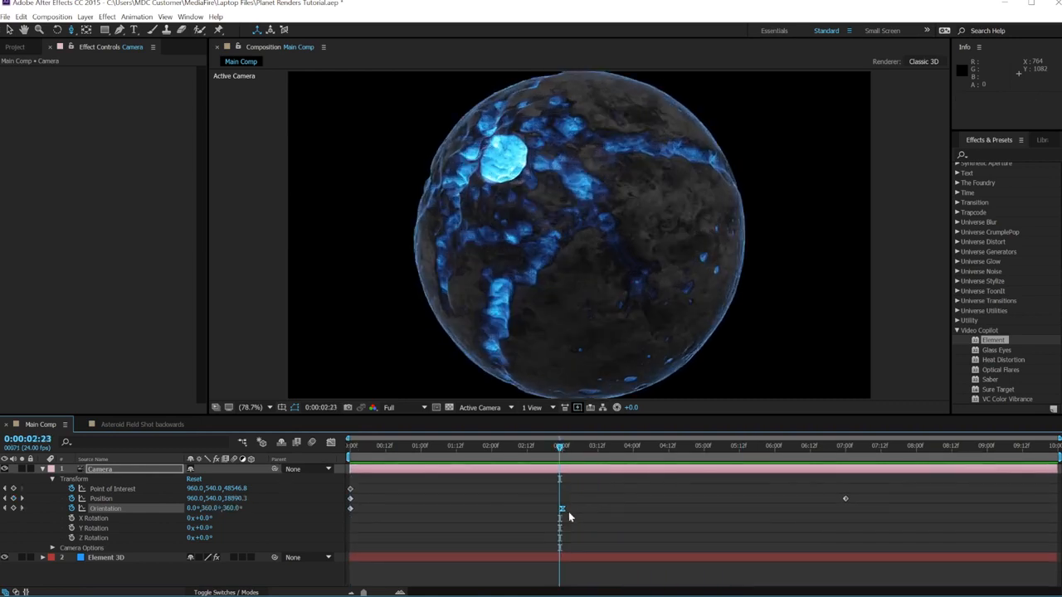
left_click_drag(562, 510, 624, 509)
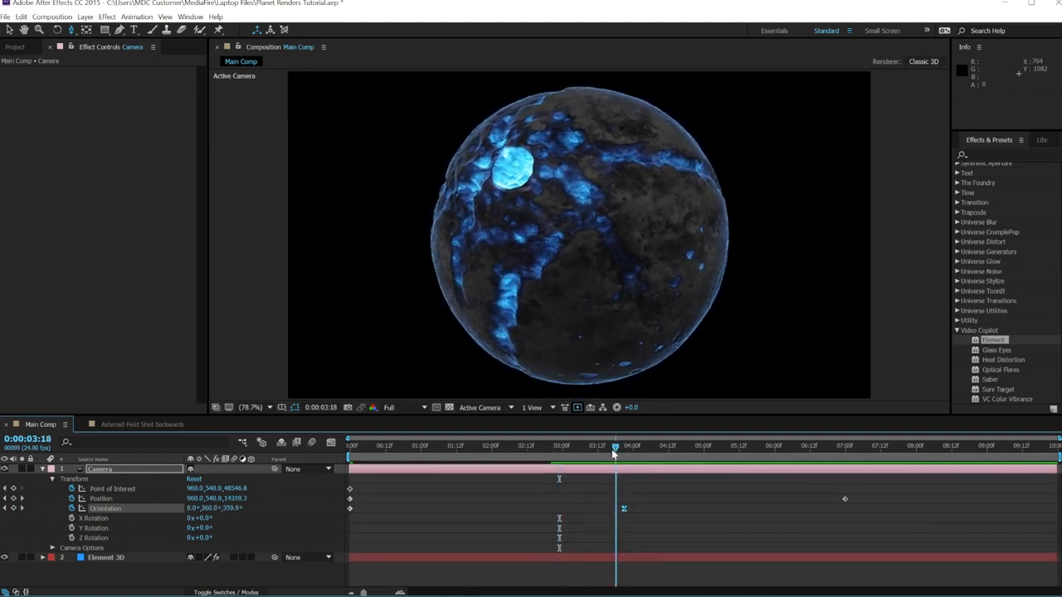
left_click(633, 447)
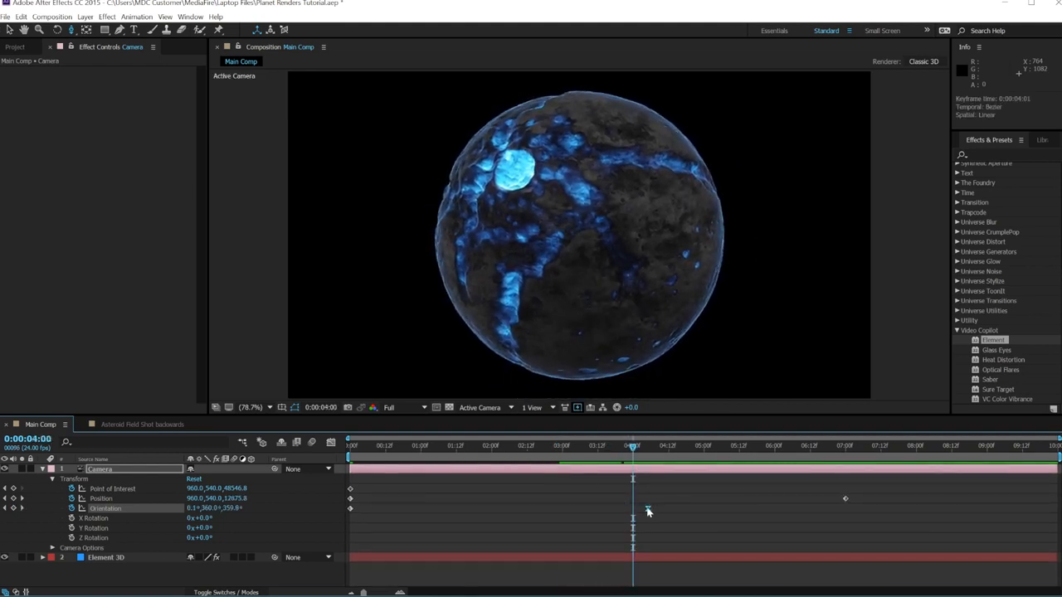
left_click_drag(649, 449, 727, 474)
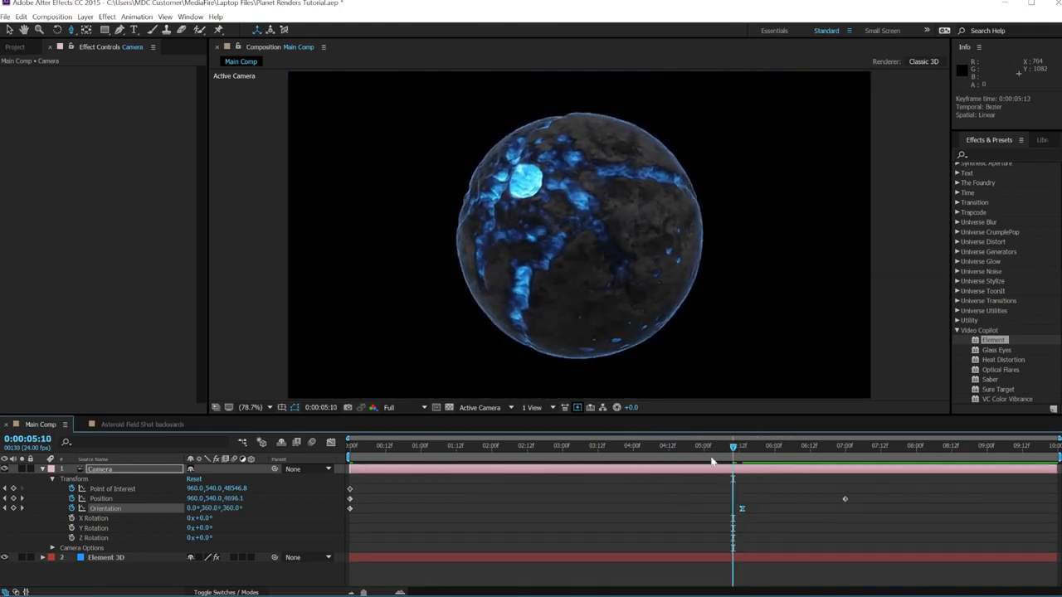
key("space")
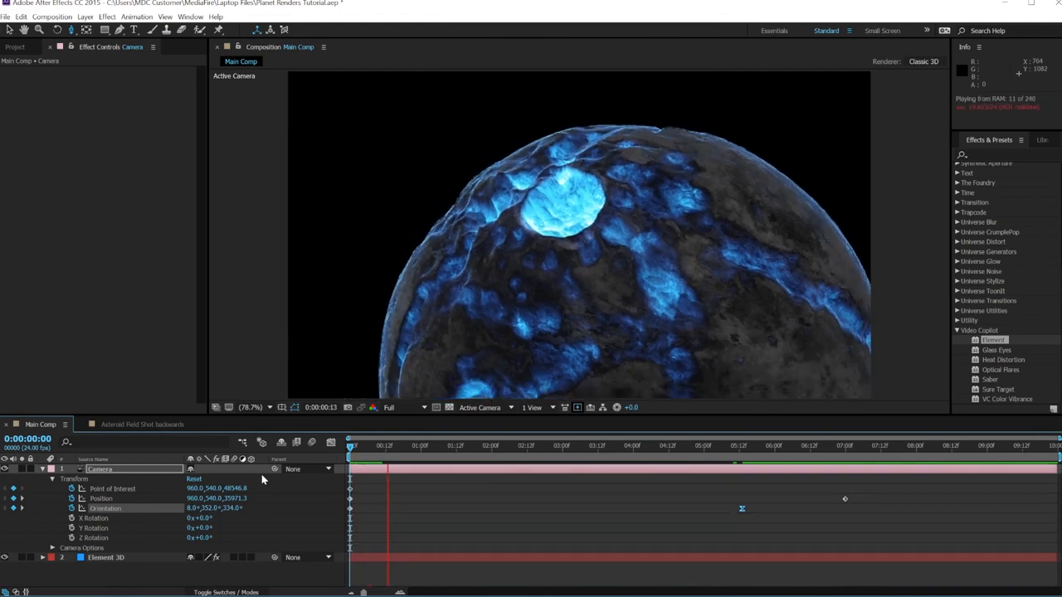
- Apply Easy Ease to the camera's Position keyframe at 0:00:07:00 and to all three camera keyframes at the first frame
left_click(845, 452)
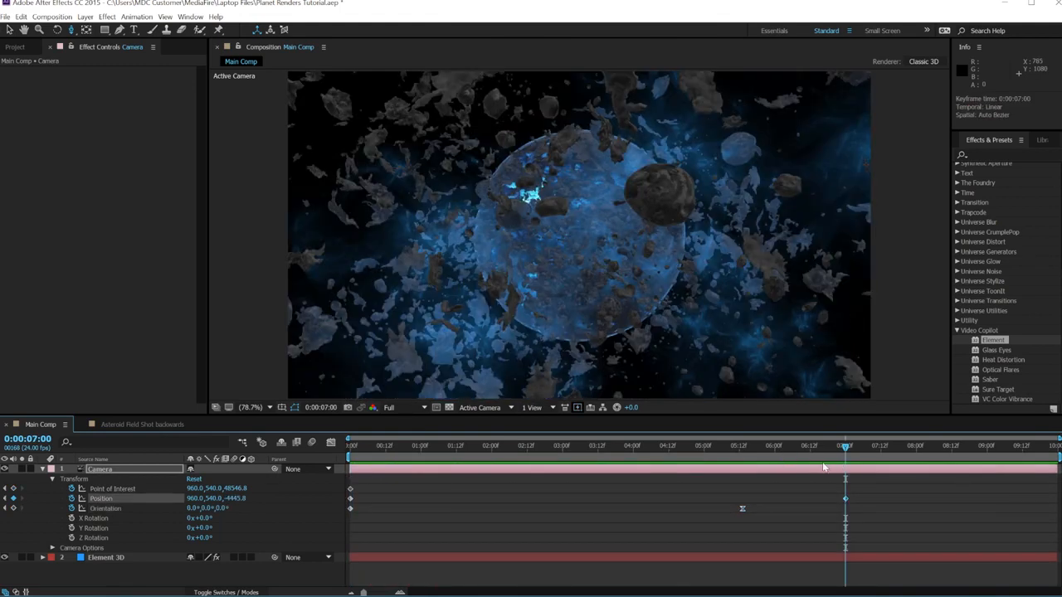
right_click(845, 499)
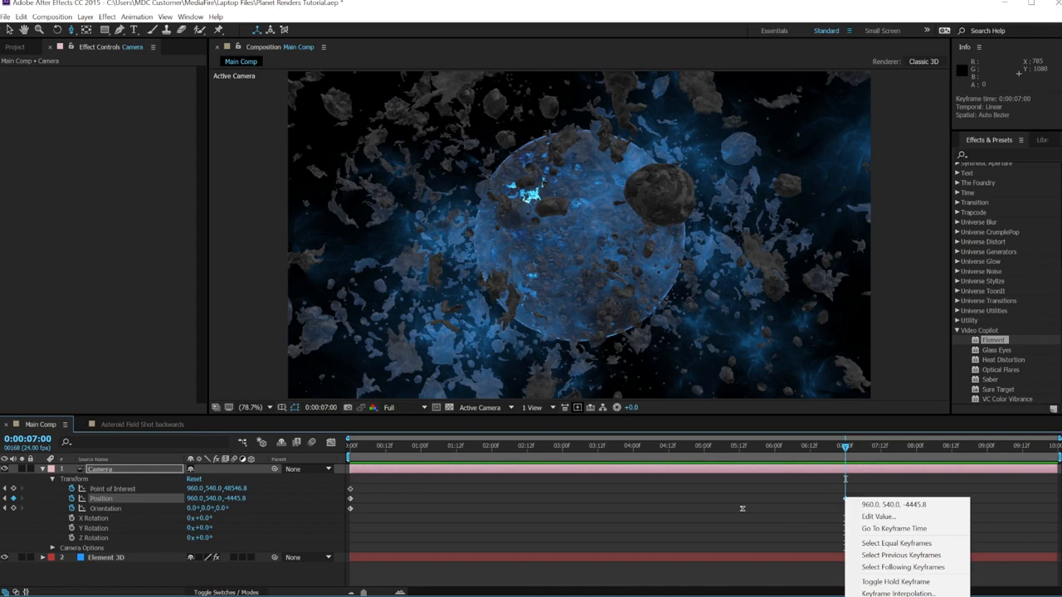
left_click_drag(358, 485, 348, 516)
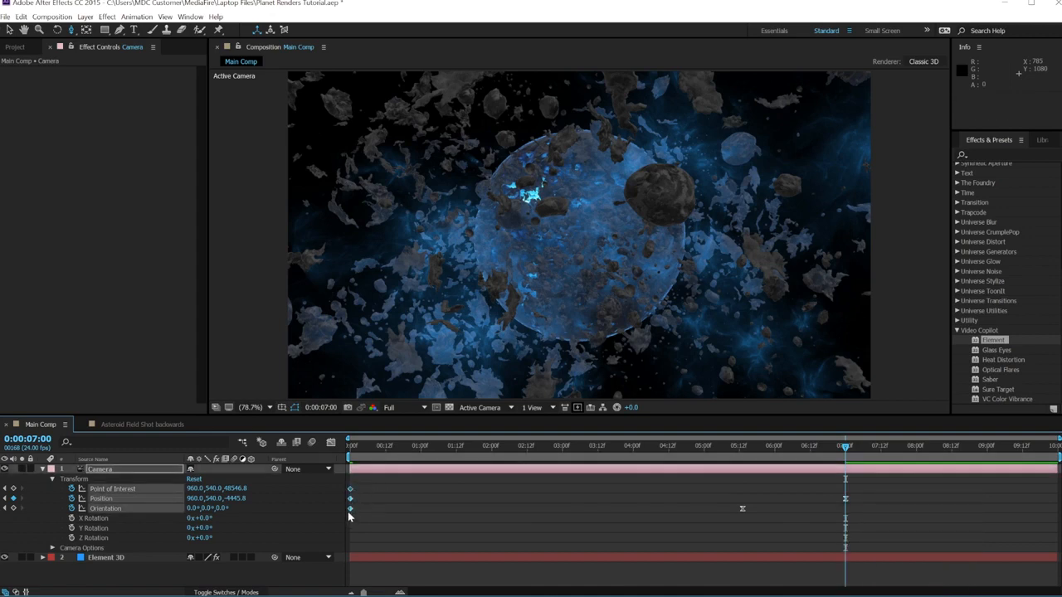
right_click(350, 491)
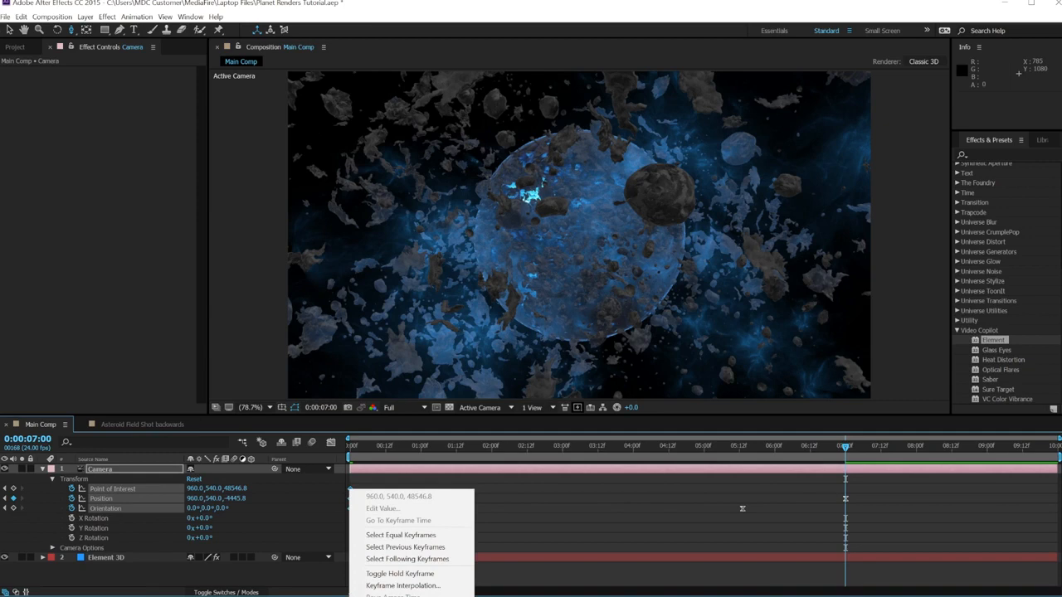
left_click(515, 596)
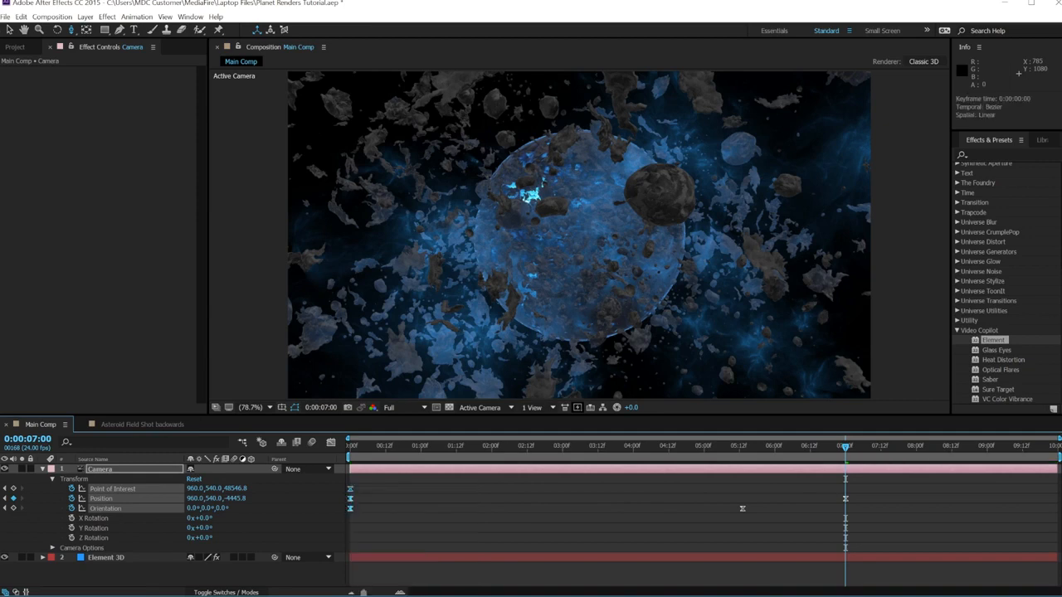
left_click(411, 505)
- Reshape the camera Position speed graph by extending the first keyframe's ease handle to about 2 seconds for a slower start, and preview it
left_click(349, 455)
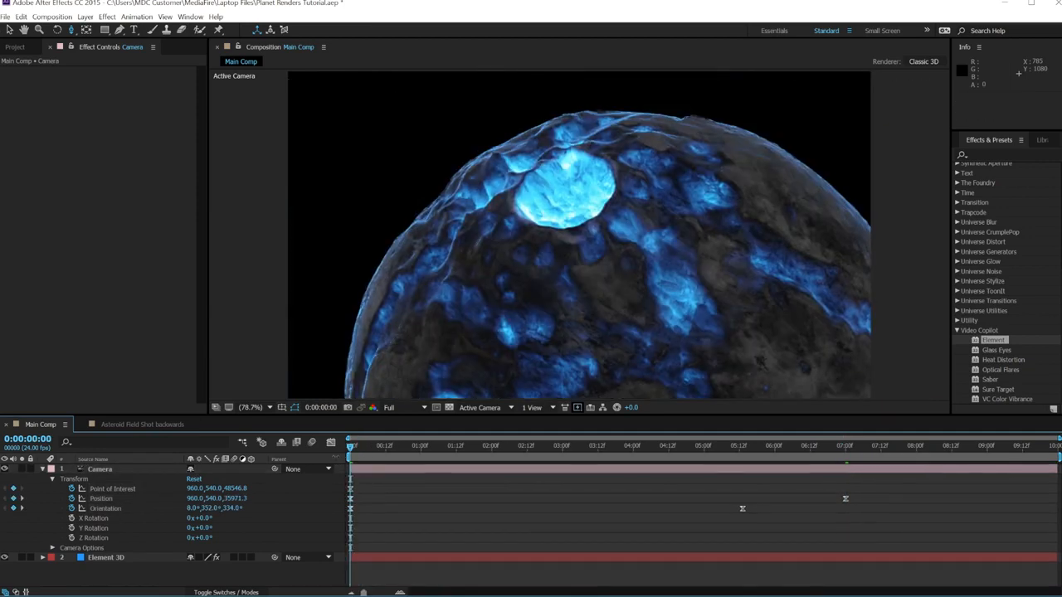
left_click(349, 498)
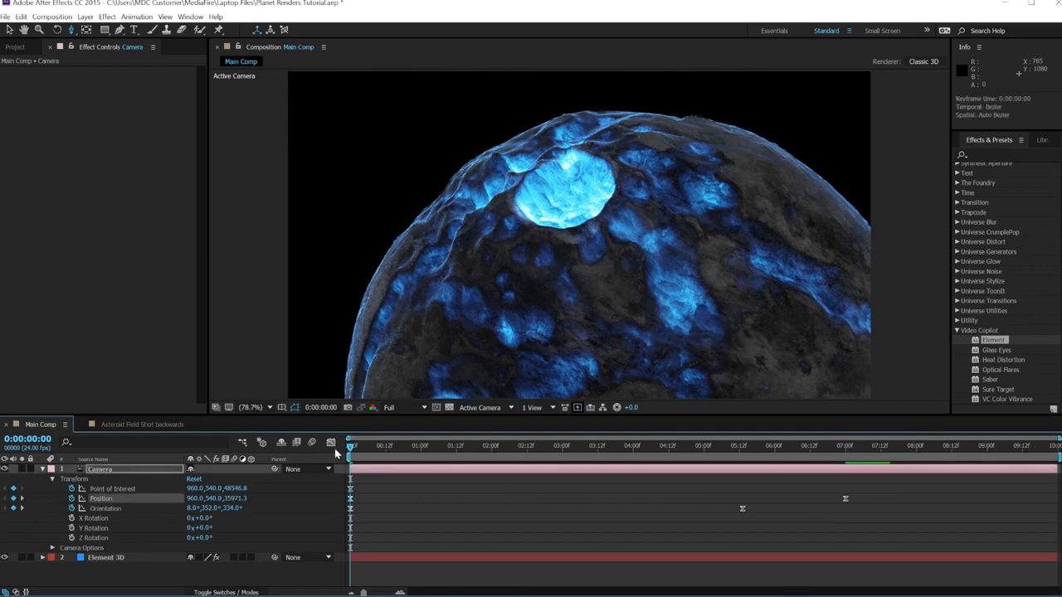
left_click(330, 441)
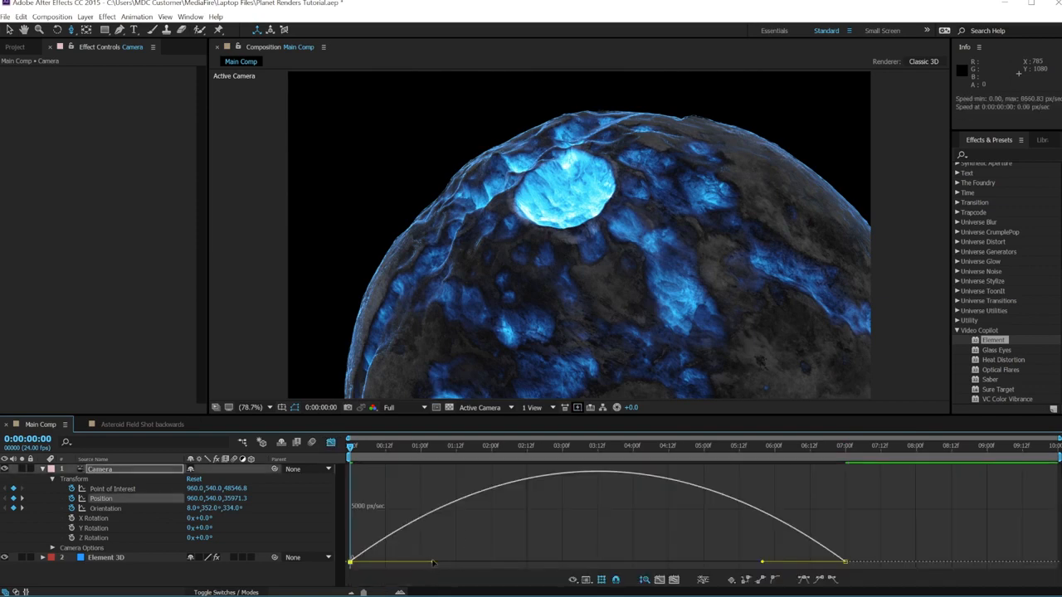
left_click_drag(433, 564, 554, 567)
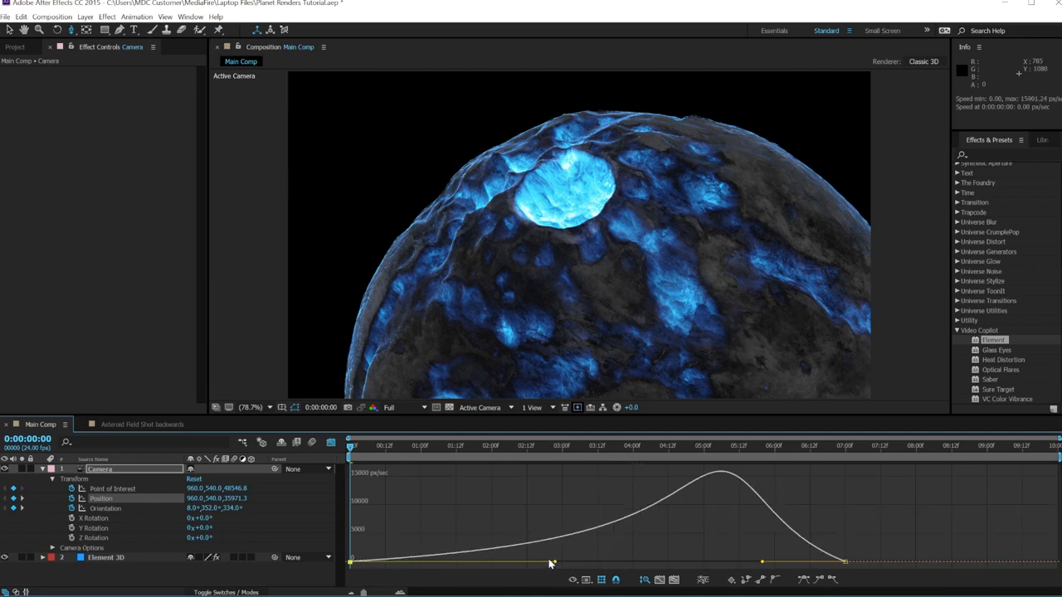
key("space")
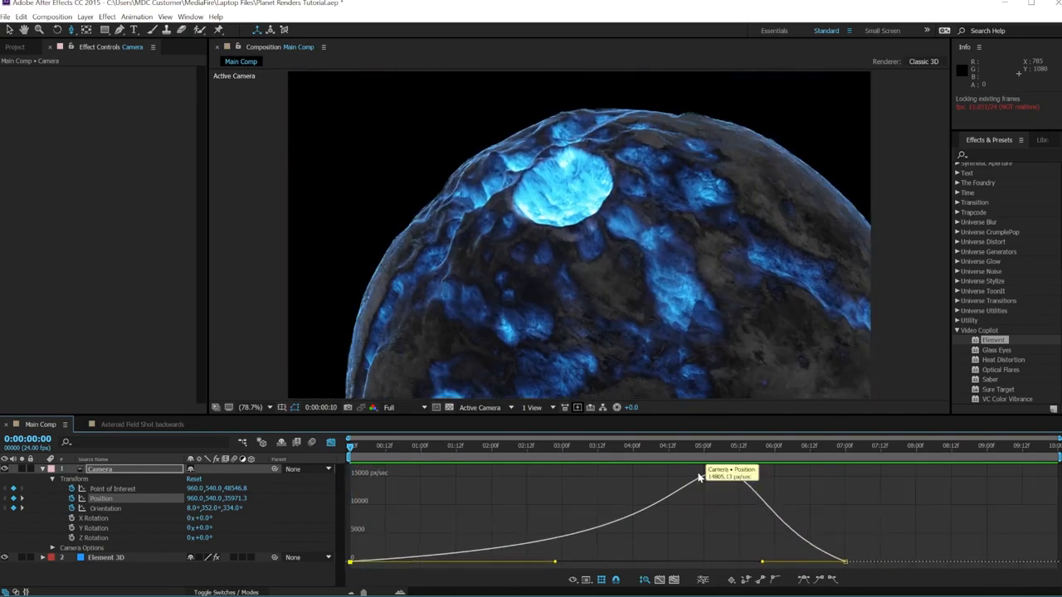
left_click_drag(479, 449, 354, 466)
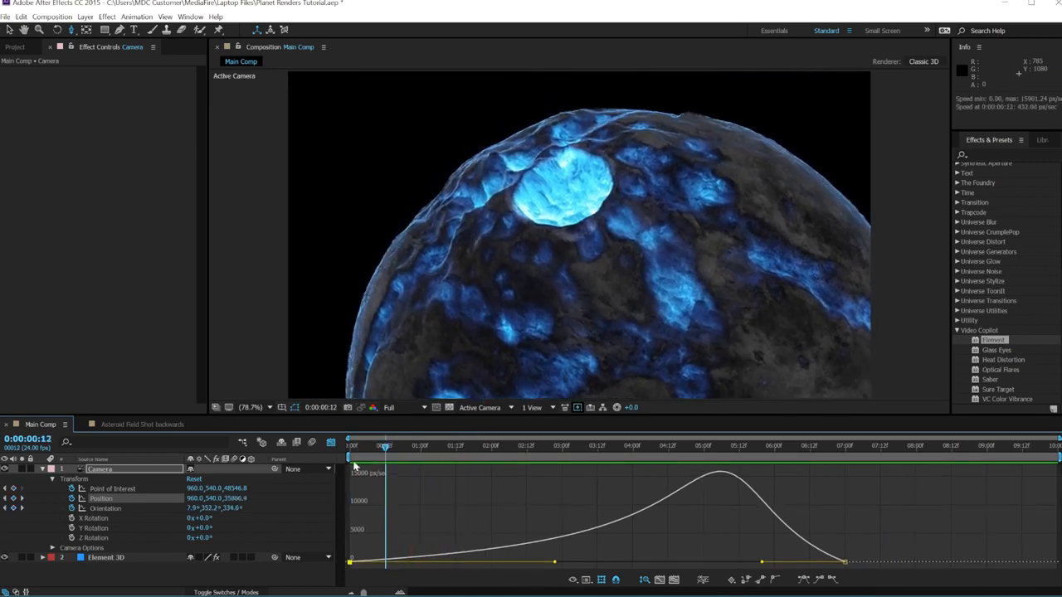
left_click_drag(555, 563, 498, 563)
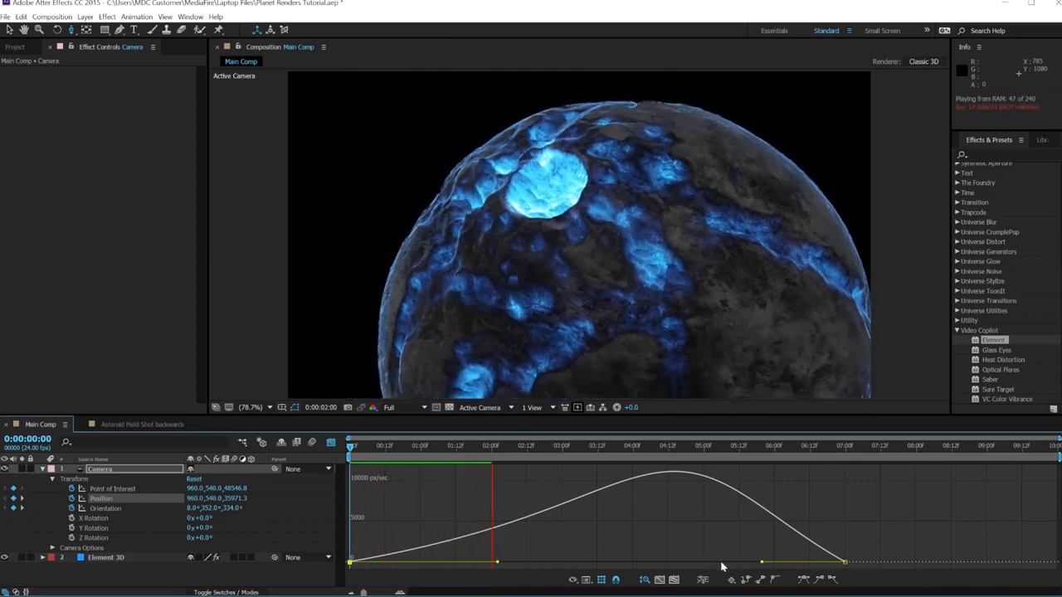
- Extend the final camera Position keyframe's ease handle to about 1.8 seconds in the speed graph and review the motion up to 0:00:04:10
left_click(762, 564)
left_click_drag(760, 567, 720, 564)
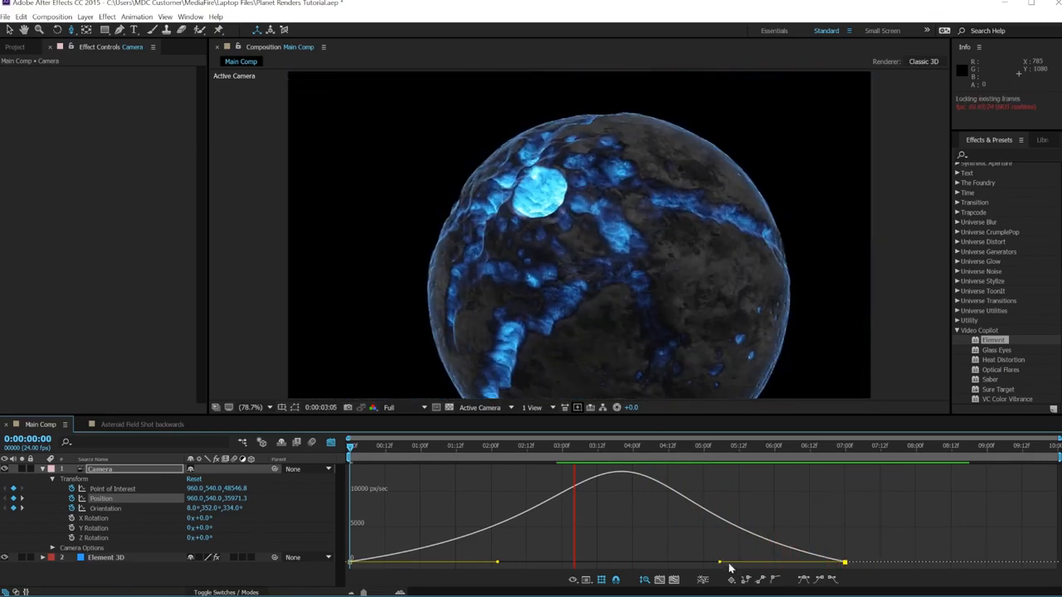
left_click(636, 446)
left_click(331, 442)
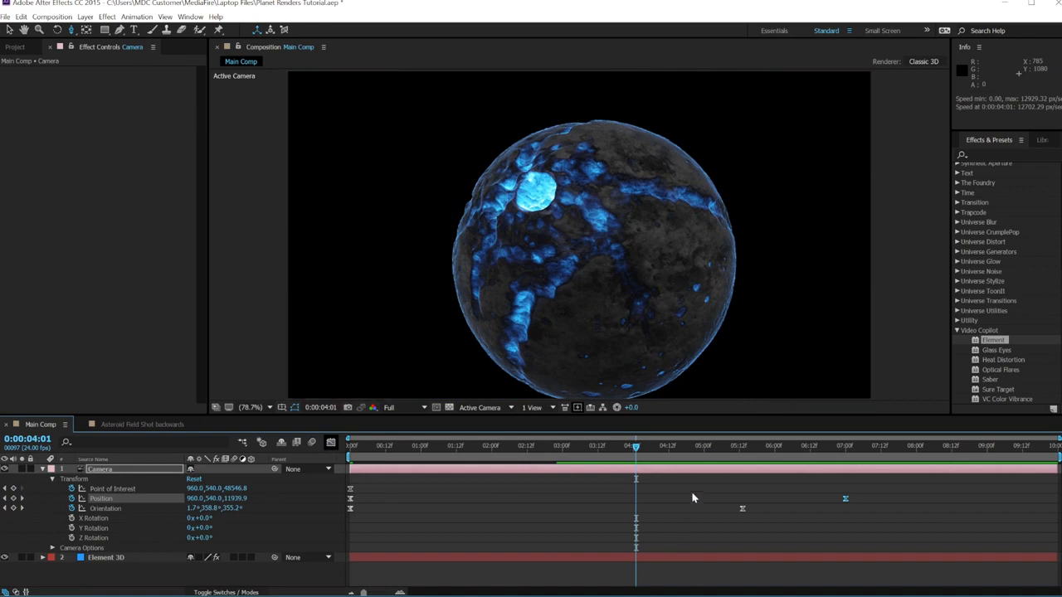
left_click_drag(634, 448, 689, 448)
left_click_drag(749, 478, 662, 493)
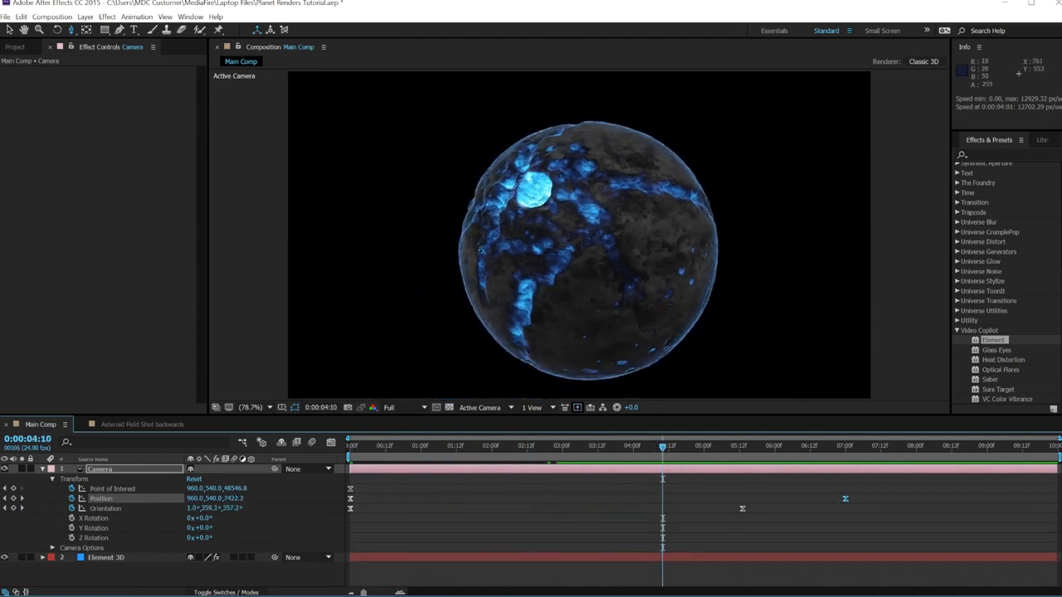
- Set Group 4 of the Element 3D layer to the Ring replicator shape with a particle count of 24
key("u")
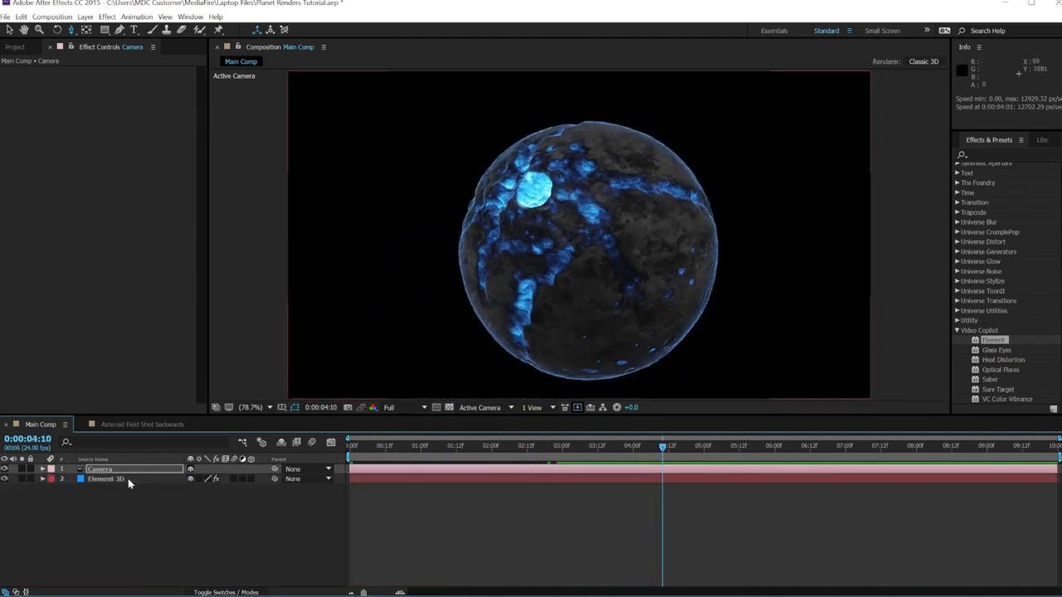
left_click(114, 479)
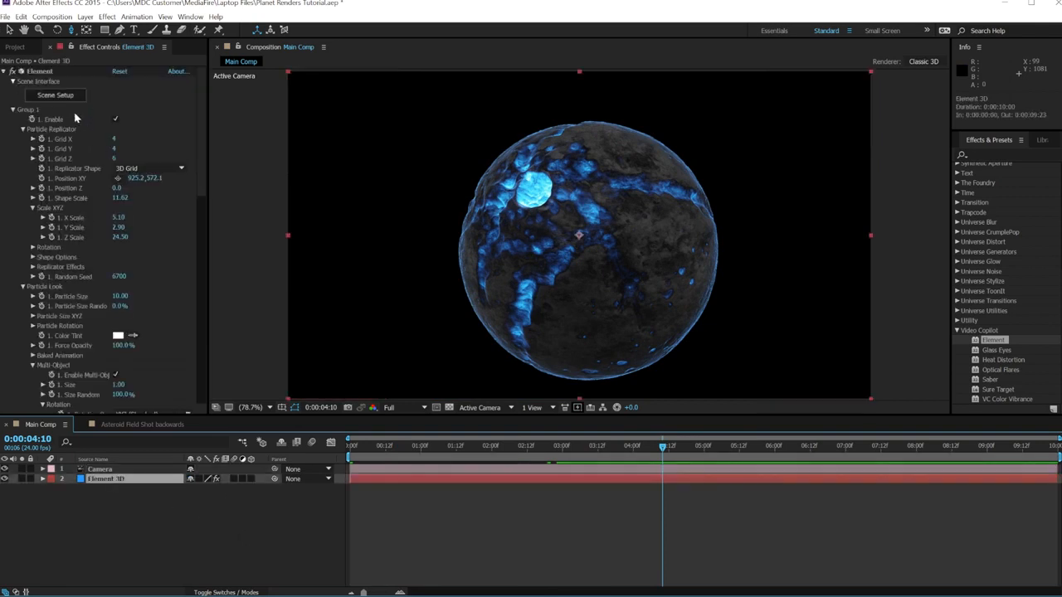
left_click(14, 111)
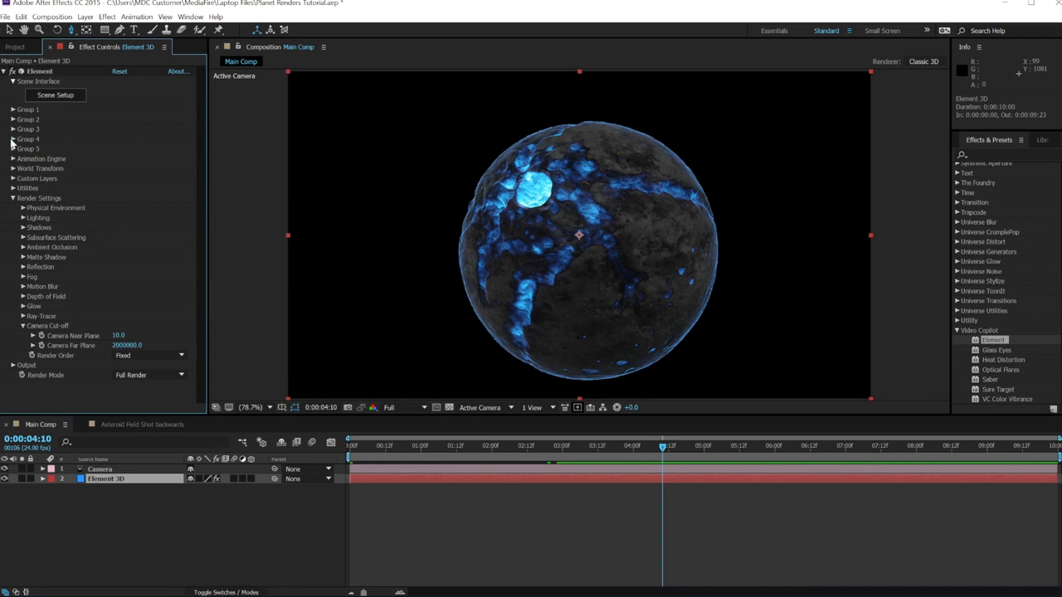
left_click(12, 140)
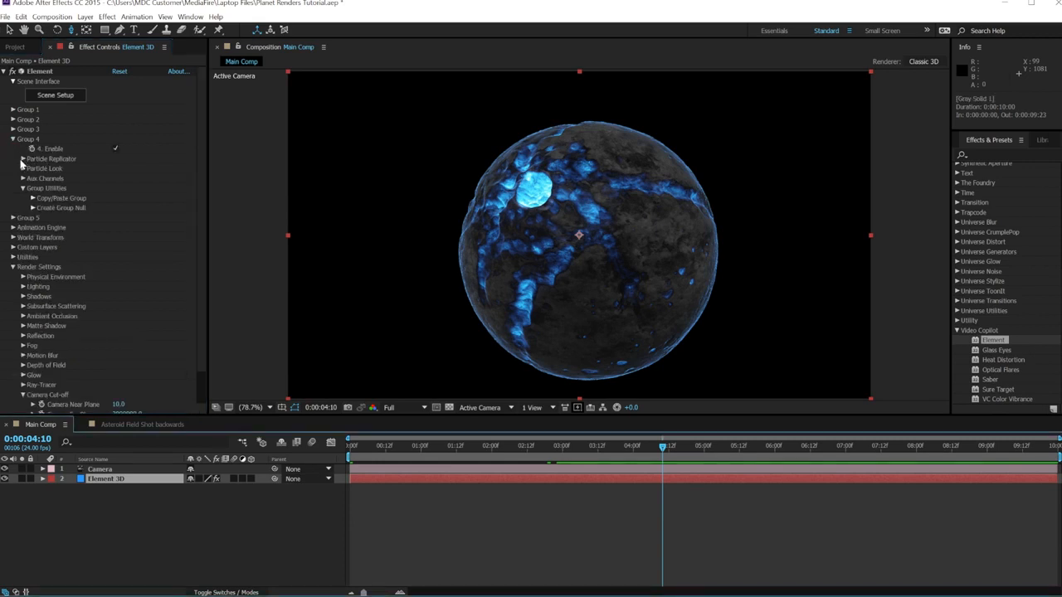
left_click(23, 160)
left_click(128, 179)
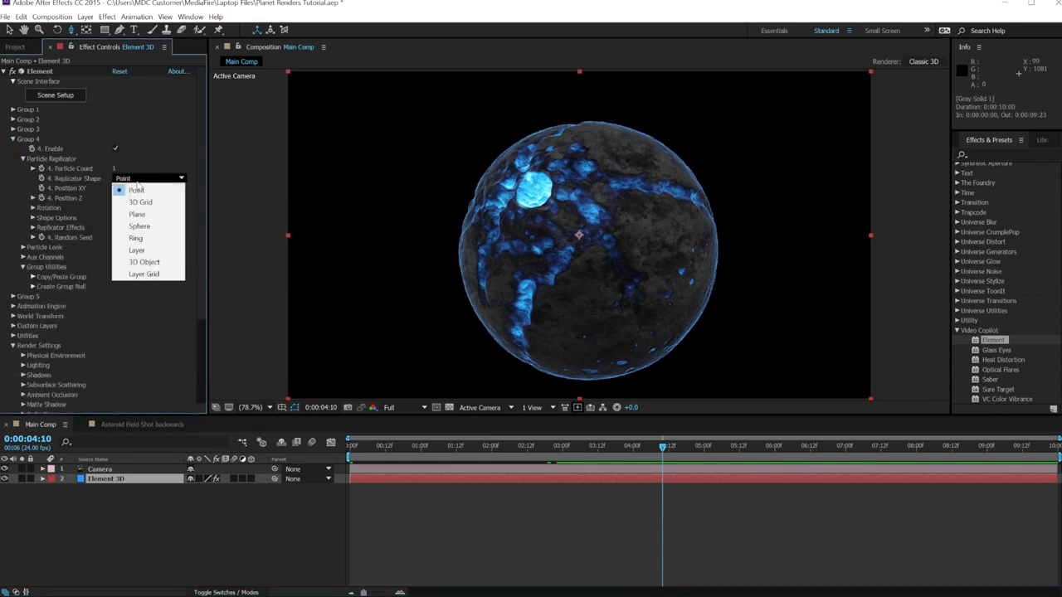
left_click(141, 238)
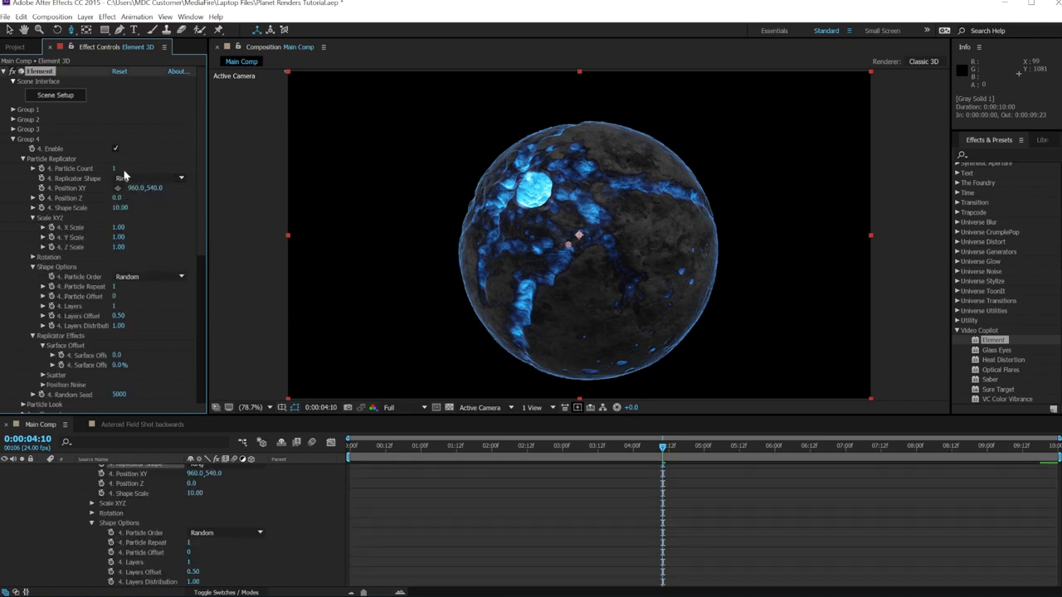
left_click_drag(116, 169, 127, 169)
key("ctrl+z")
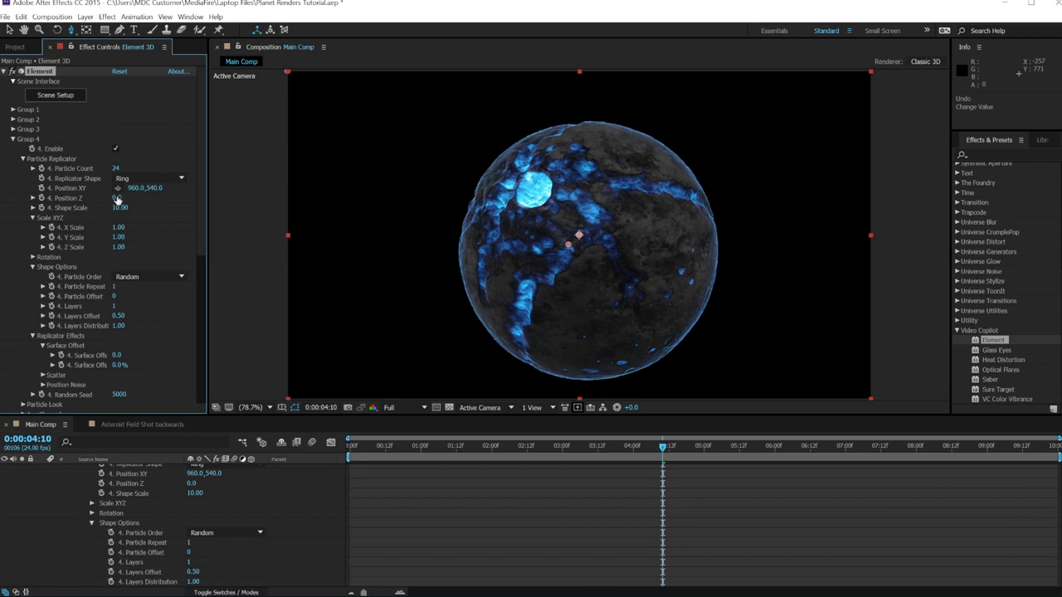
- Push the Group 4 ring back to a Position Z of 77500 and set its Shape Scale to 522
left_click_drag(117, 197, 233, 199)
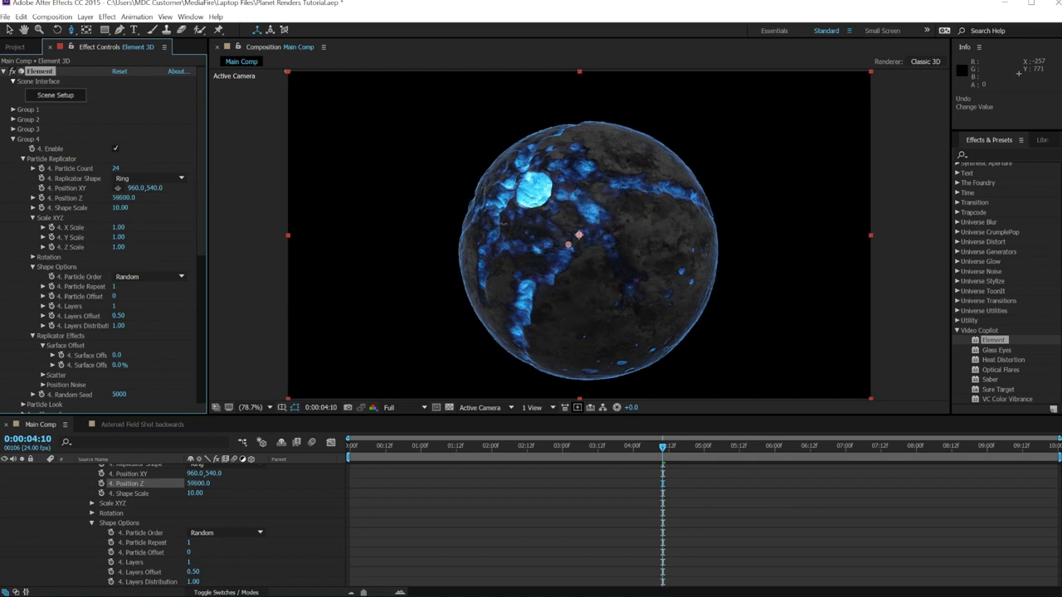
left_click_drag(595, 231, 599, 233)
left_click(120, 207)
type("522")
key("Return")
left_click(33, 219)
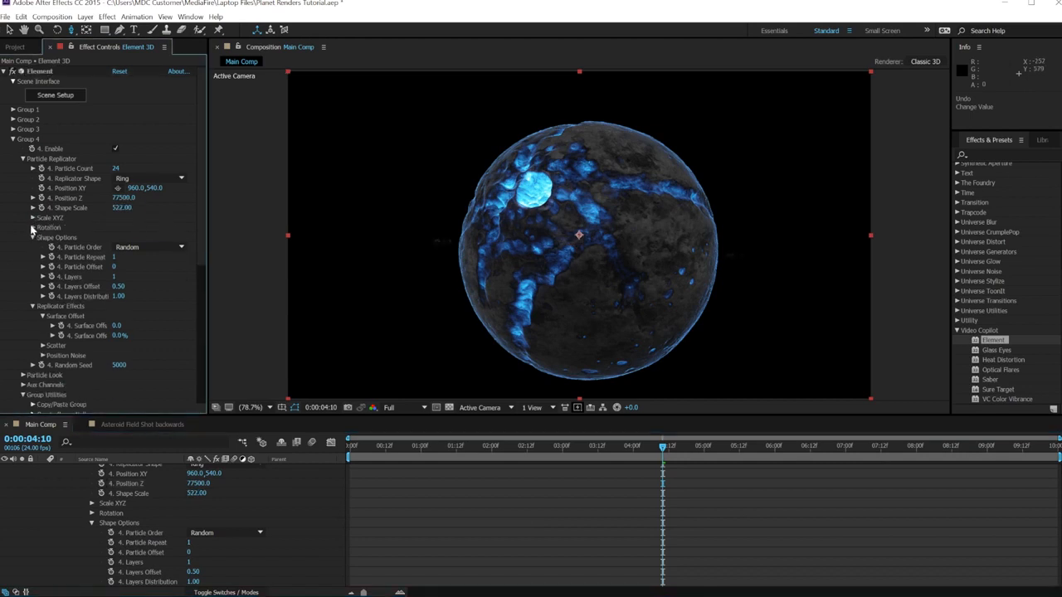
- Try a Z Rotation of -9° on the Group 4 ring
left_click(33, 228)
left_click_drag(129, 241, 136, 258)
key("ctrl+z")
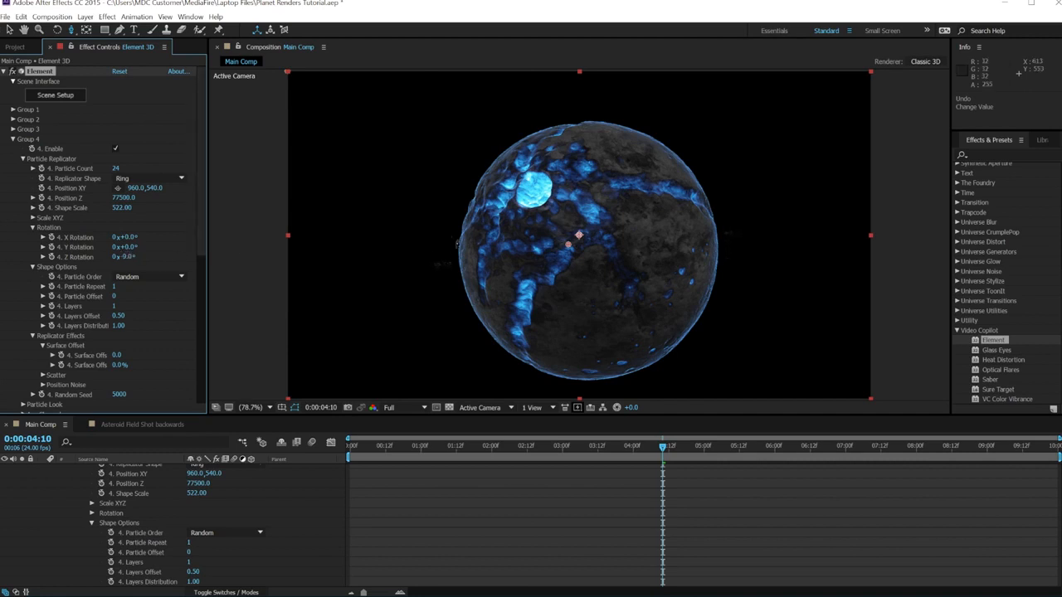
left_click(32, 227)
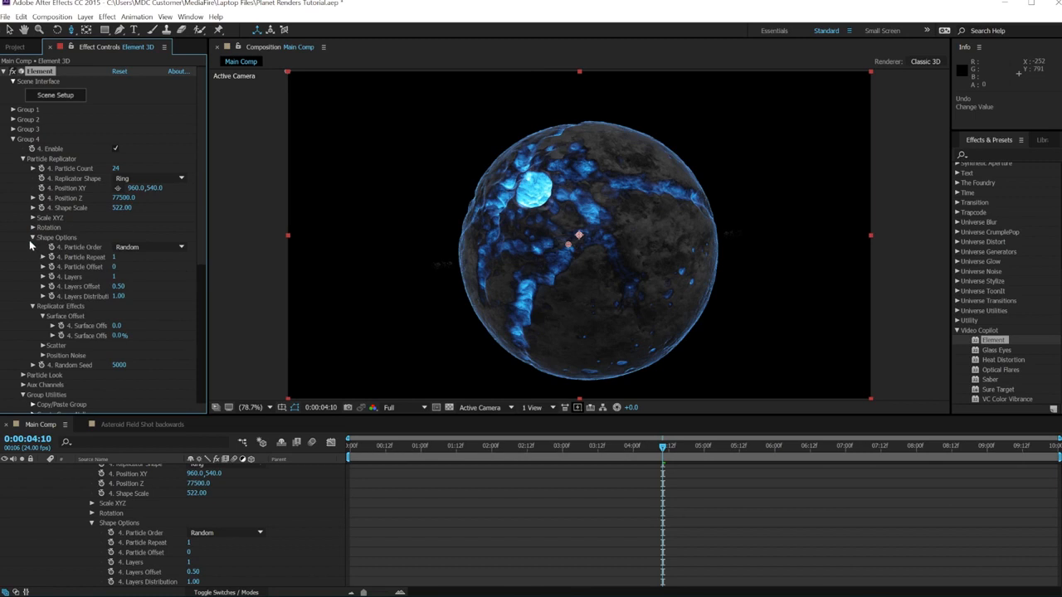
- Set Group 4's Particle Size to 200 in its Particle Look settings
left_click(33, 240)
left_click(33, 247)
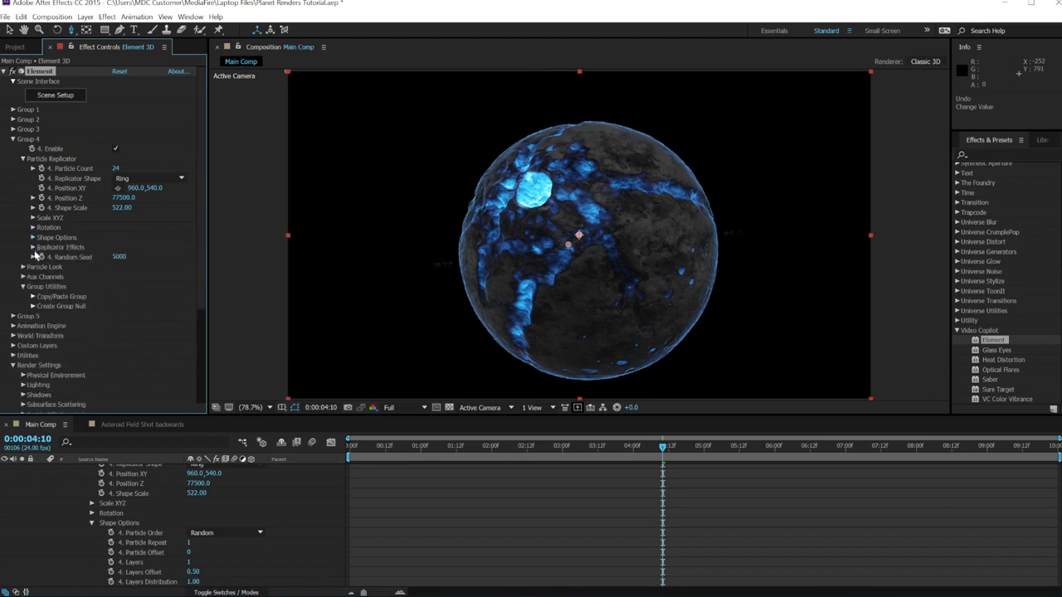
left_click(23, 268)
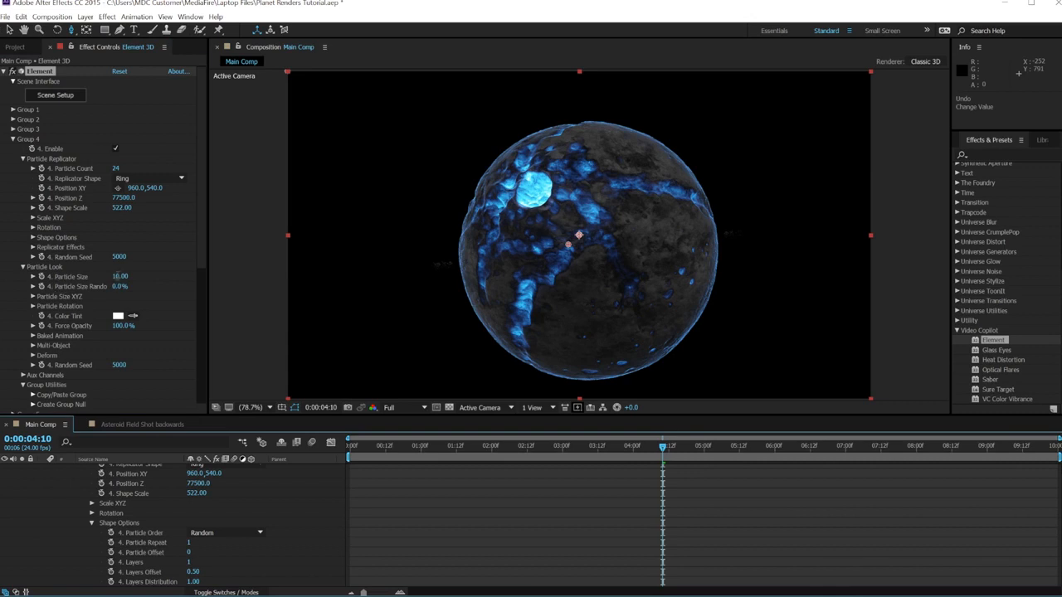
left_click(119, 276)
type("200")
key("Return")
- Enable Multi-Object for Group 4 and set the Multi-Object Size to 0.28
scroll(37, 255, "down", 2)
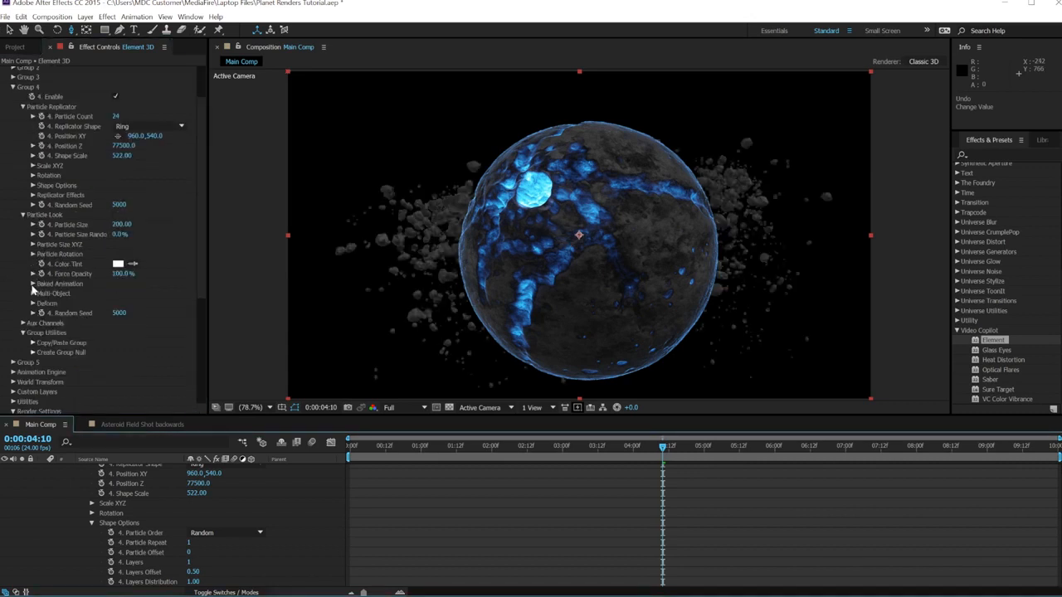
left_click(34, 294)
scroll(71, 298, "down", 1)
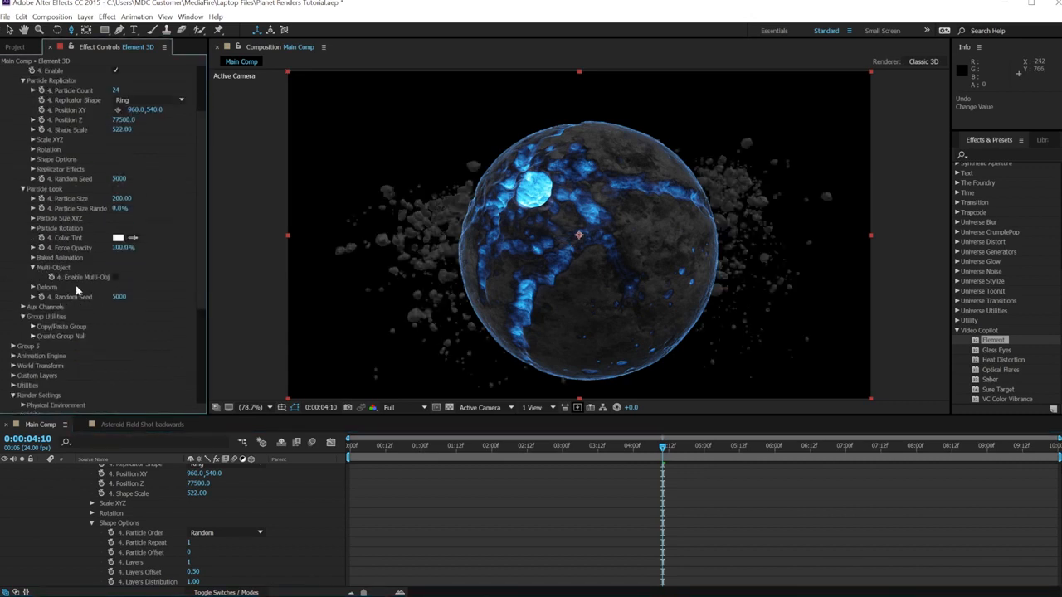
left_click(114, 277)
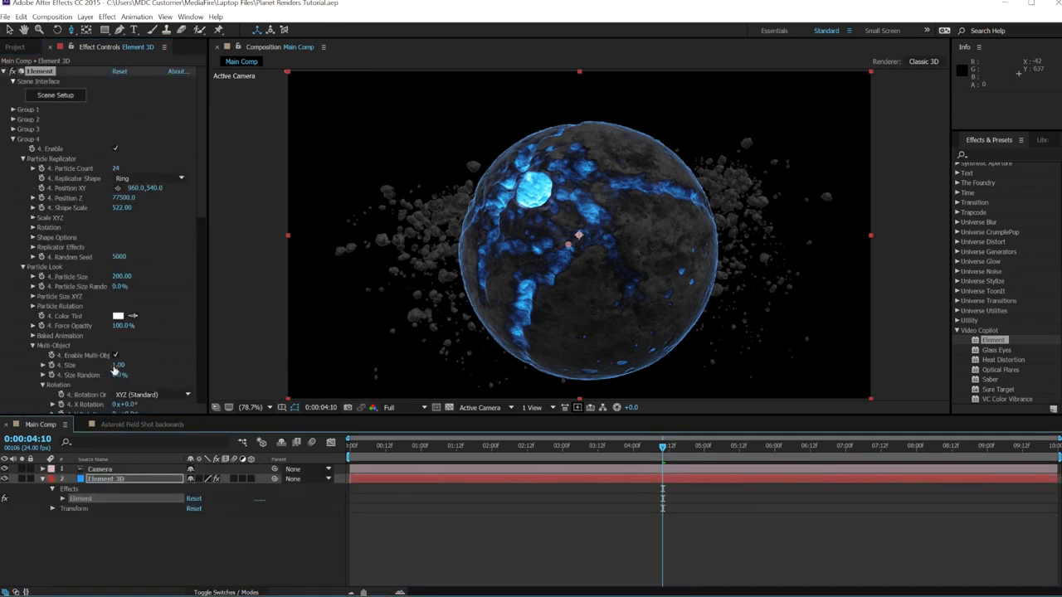
left_click(119, 366)
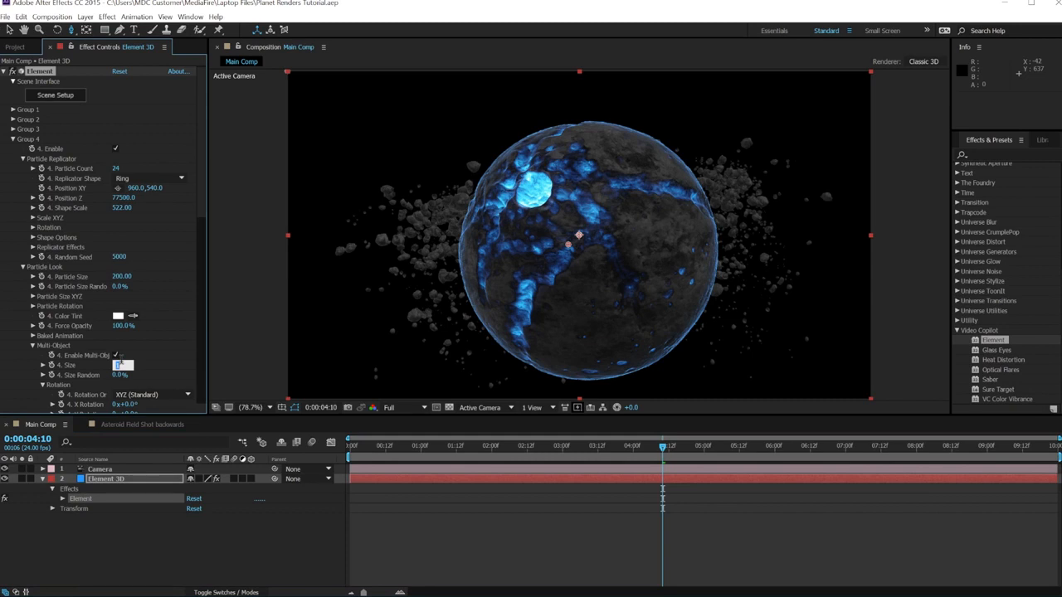
type("0.28")
key("Return")
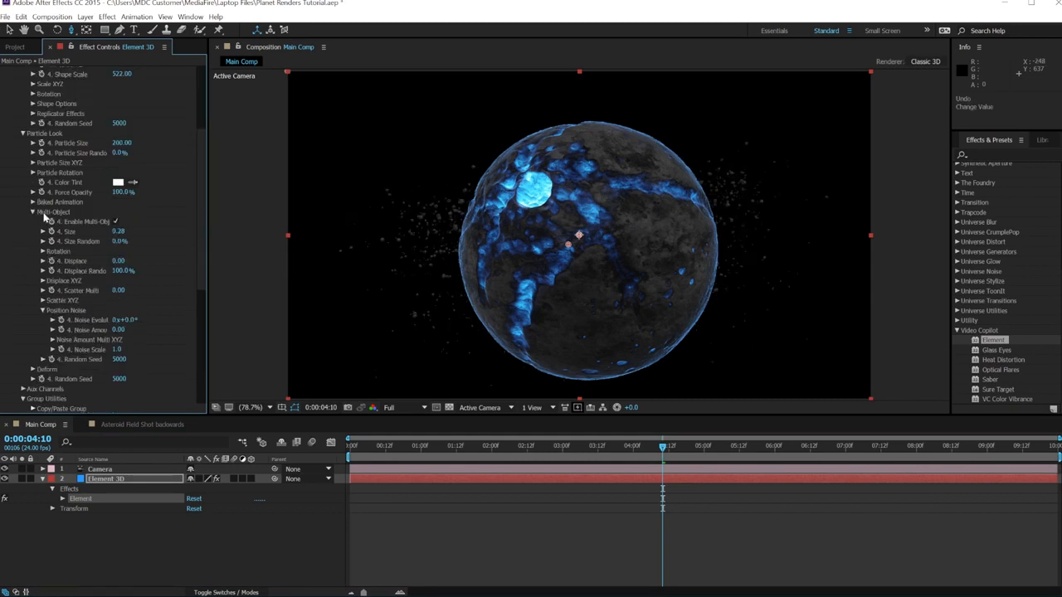
left_click(32, 213)
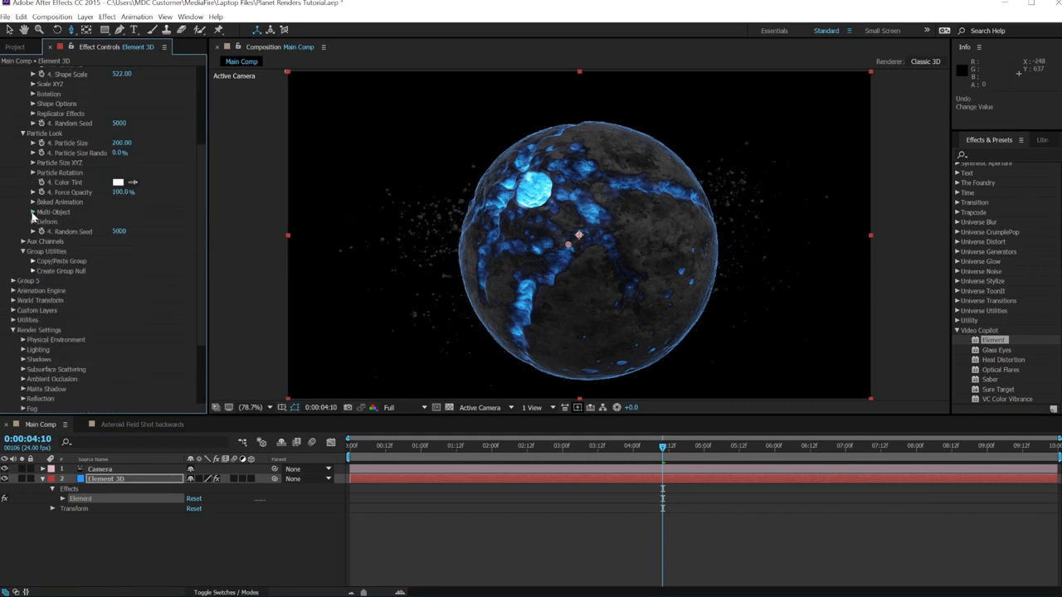
- Flatten Group 4's particles to a Y Size of 0.5 and set the ring's Position Z to 60500
left_click(33, 165)
left_click_drag(118, 185, 80, 191)
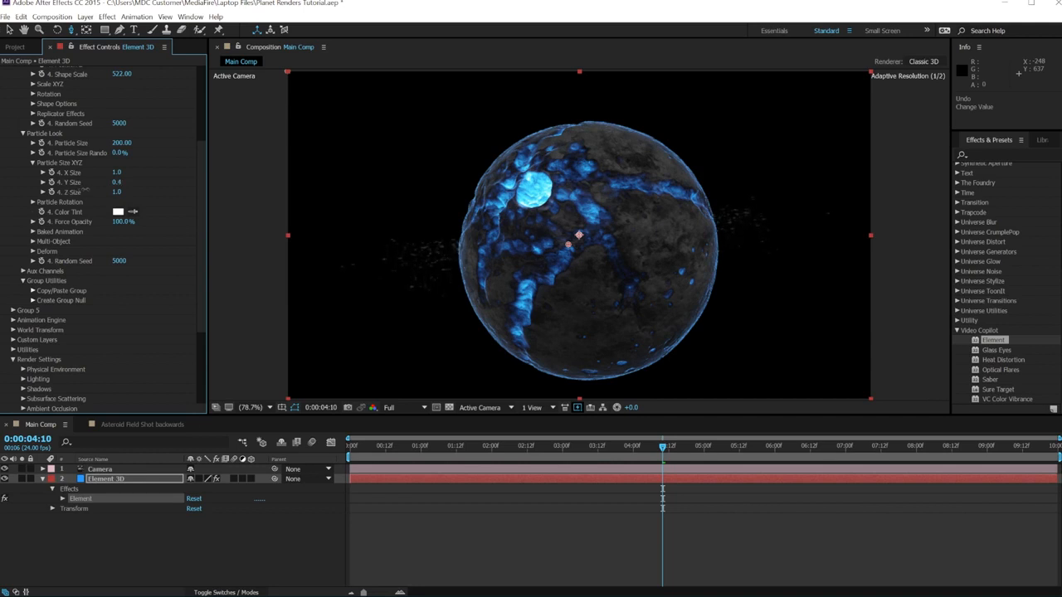
scroll(159, 149, "up", 5)
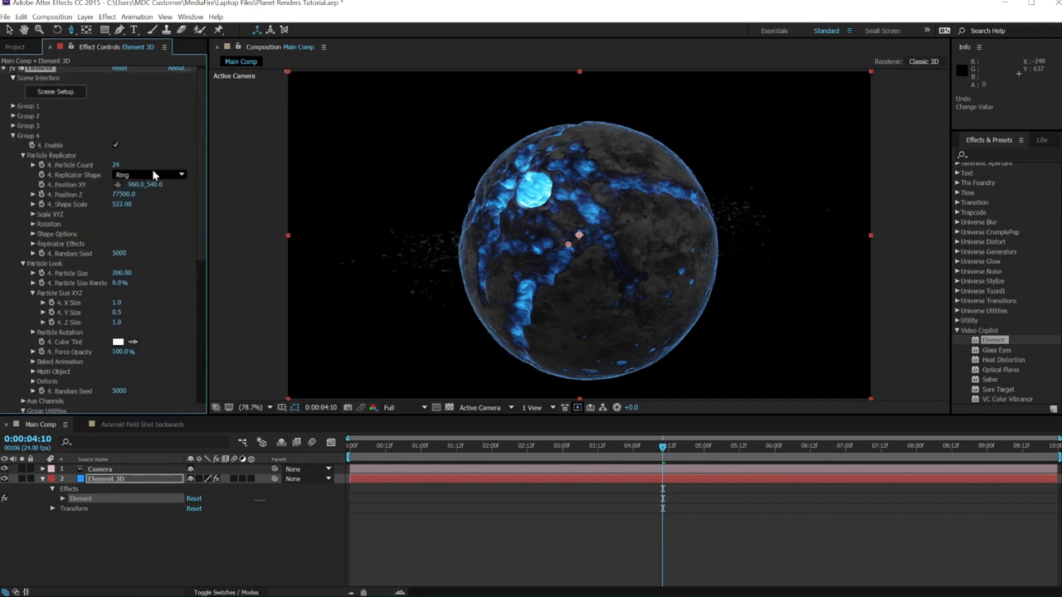
left_click_drag(127, 195, 40, 204)
key("c")
left_click_drag(477, 280, 513, 275)
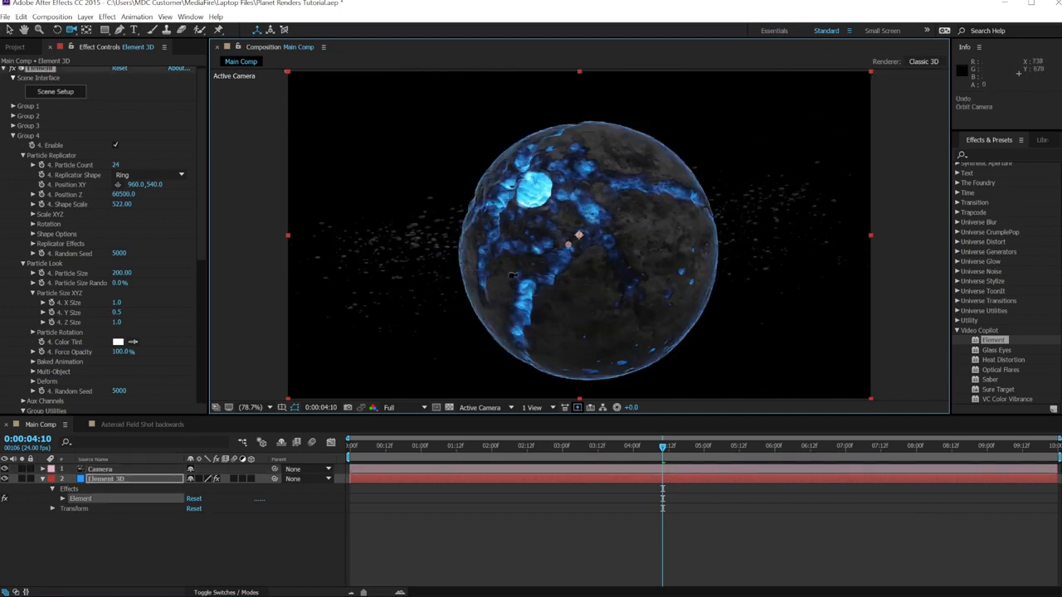
- Set Group 4's X Rotation to 10°, Z Rotation to 5°, Multi-Object Rotation Random to 4x+102° and Displace to 0.03, and preview the ring
left_click_drag(662, 458, 350, 459)
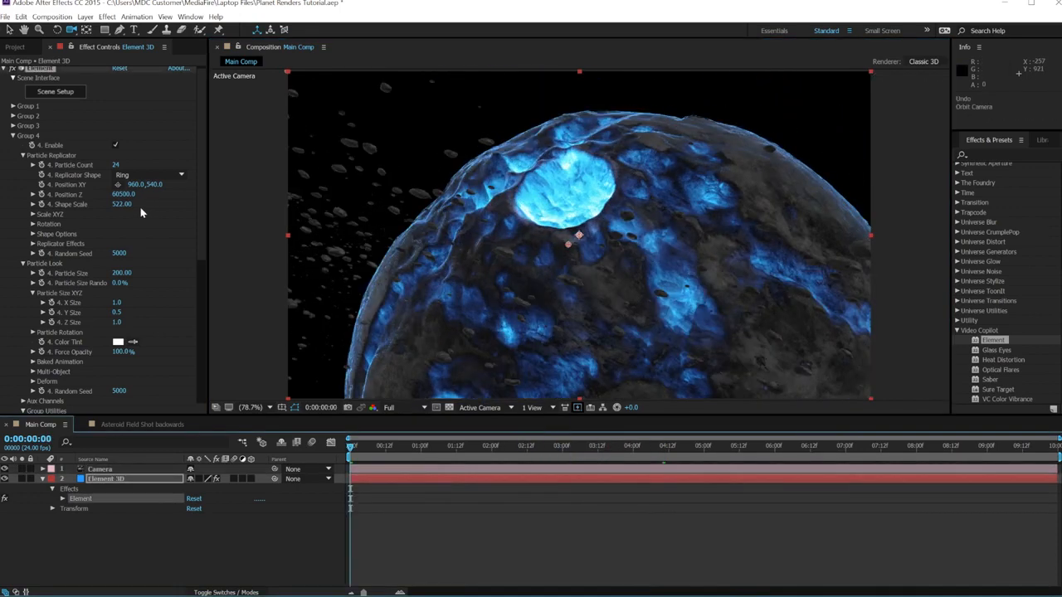
left_click(31, 224)
key("space")
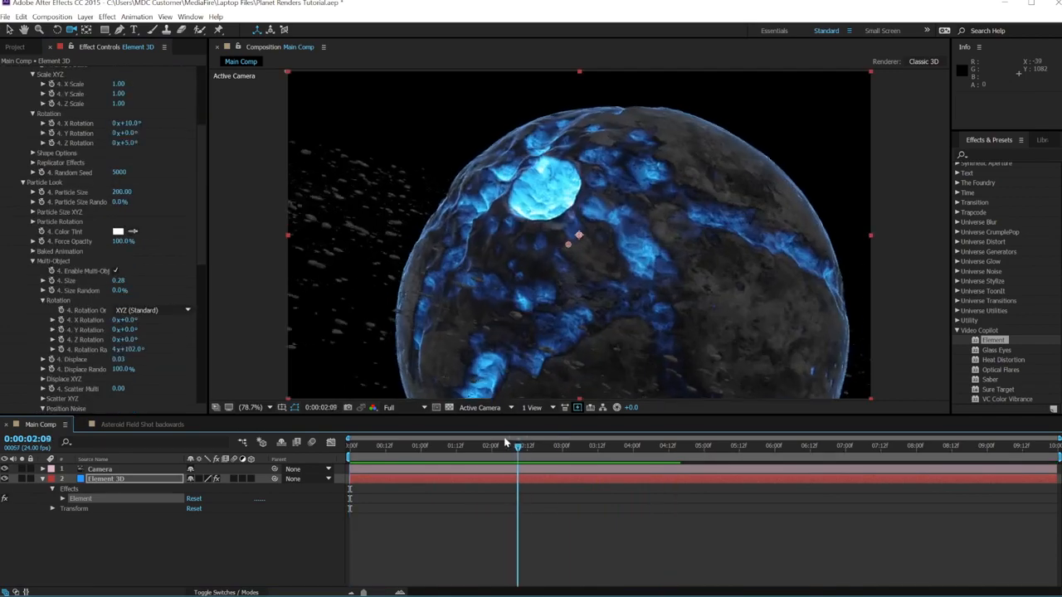
left_click_drag(504, 444, 658, 444)
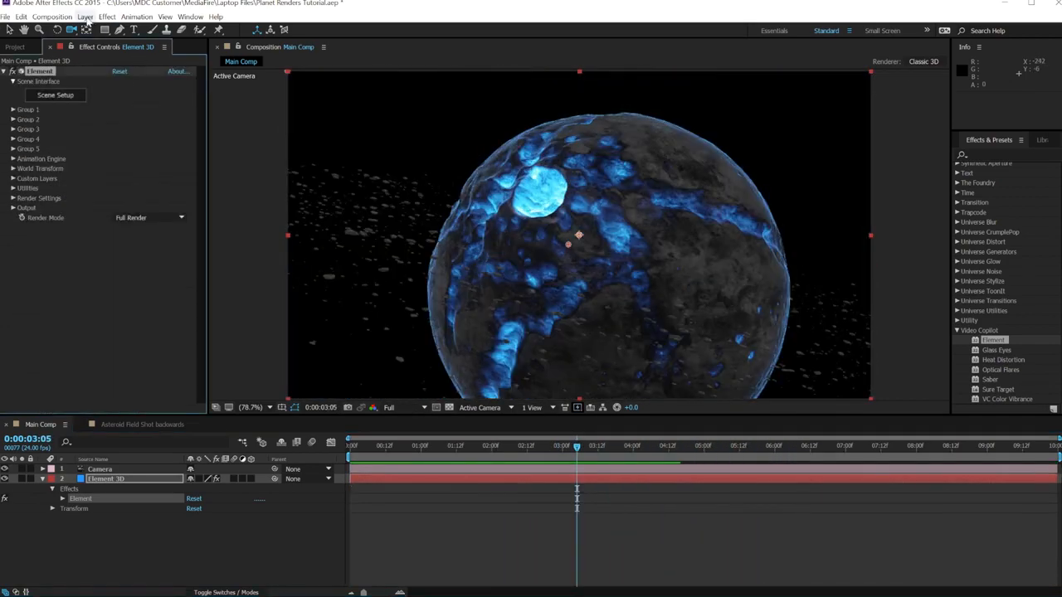
- Set up a new light layer as a Parallel light with an intensity of 2015%
left_click(85, 18)
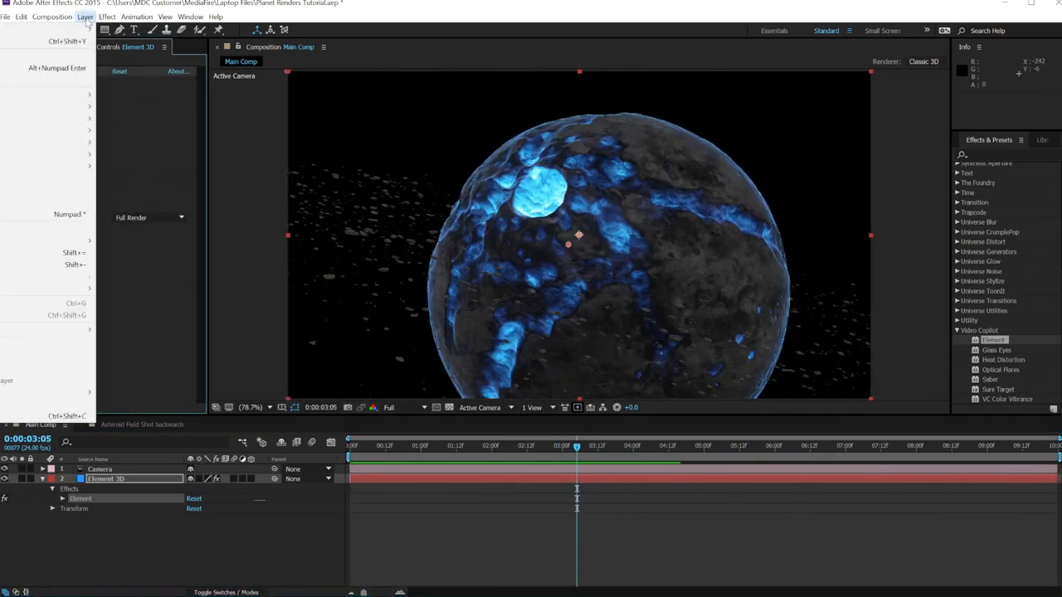
mouse_move(83, 29)
left_click(150, 55)
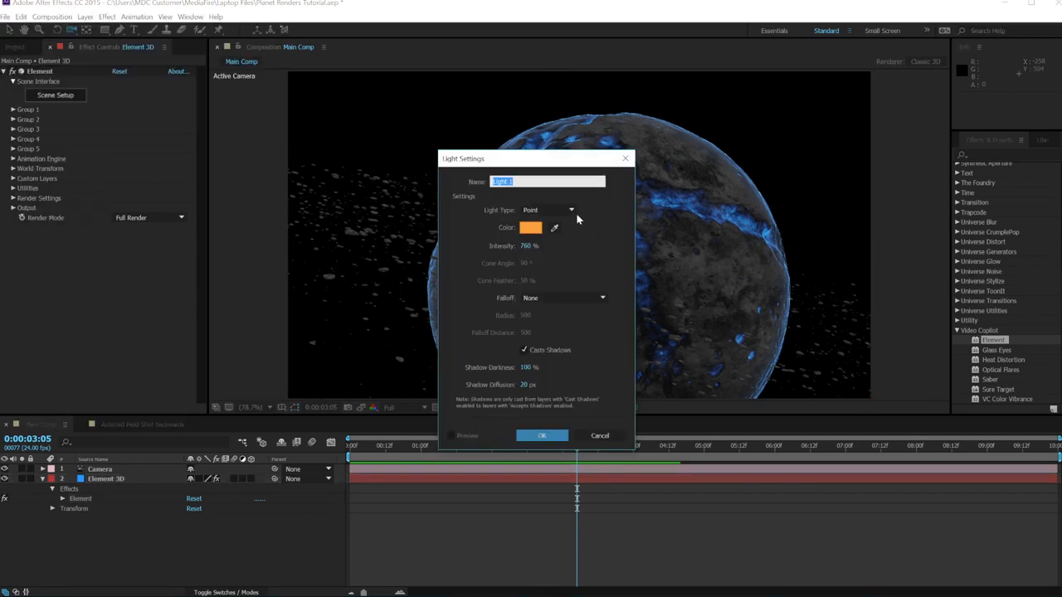
left_click(573, 210)
left_click(559, 230)
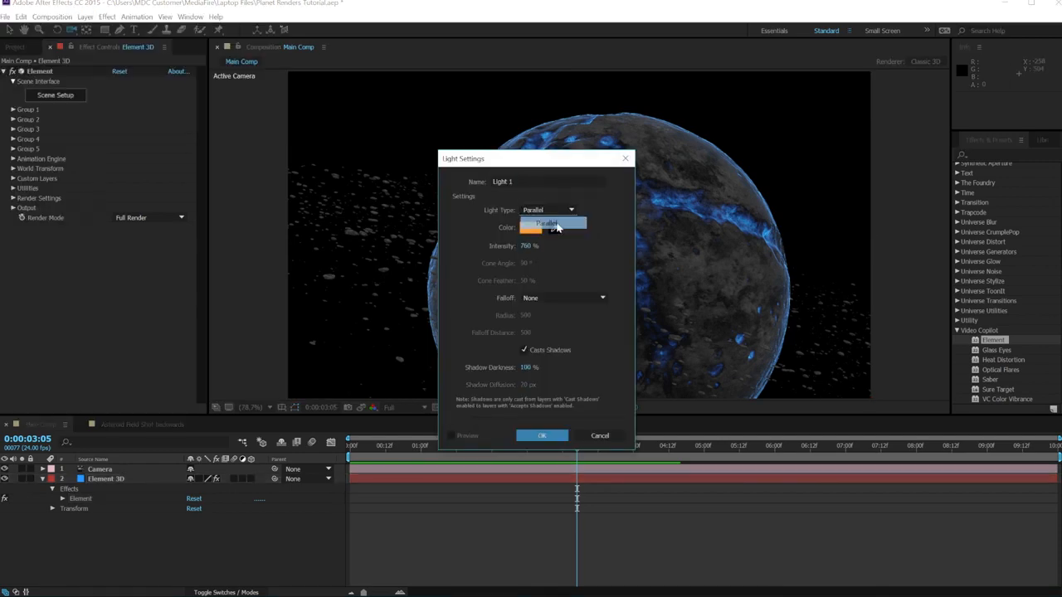
left_click(527, 247)
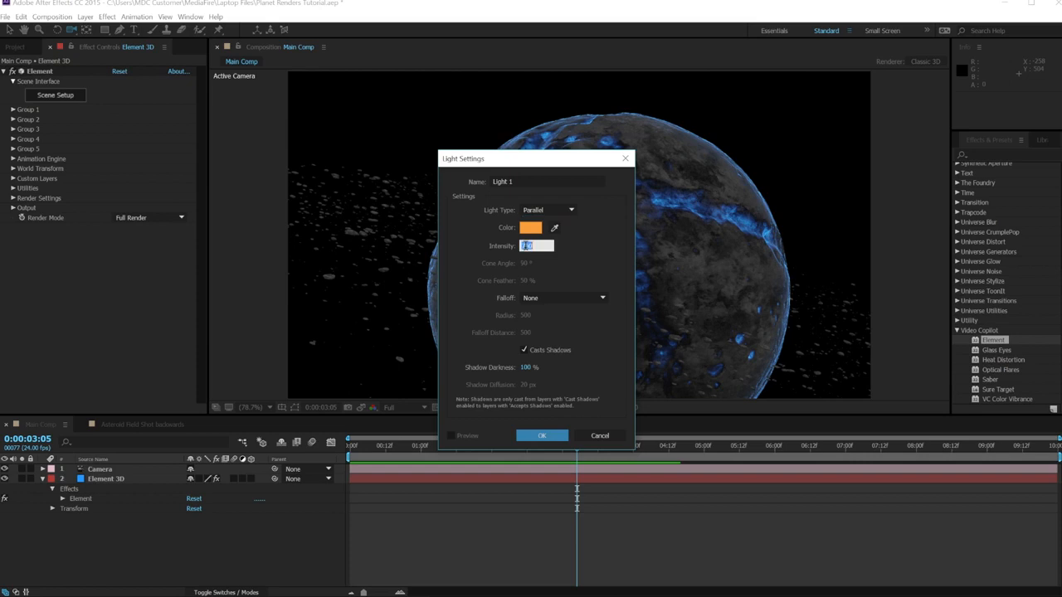
type("2015")
- Give the new light a light blue colour, name it Main Light and add it to the composition
left_click(531, 227)
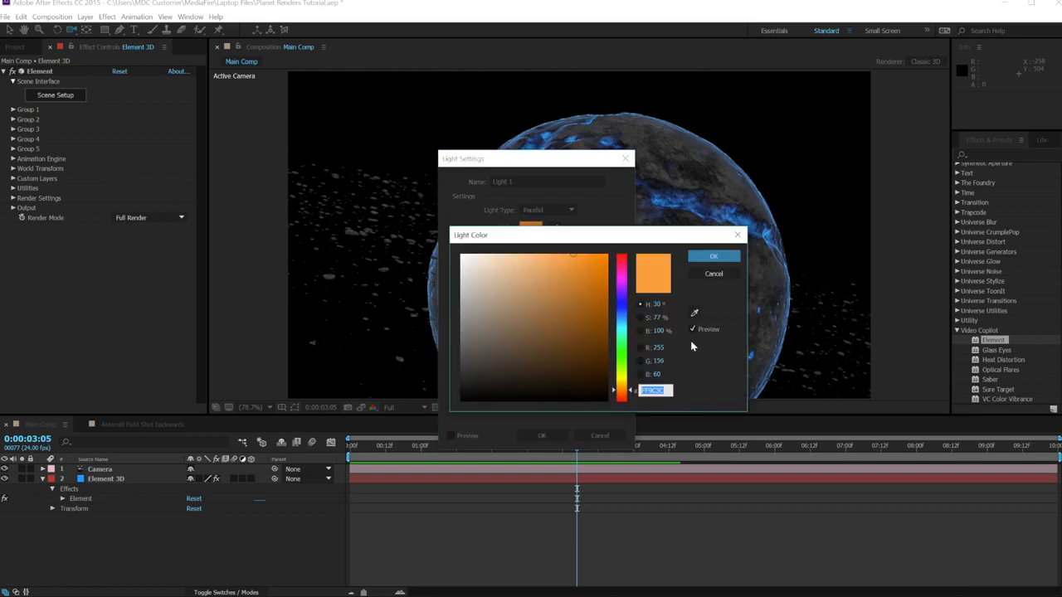
key("Escape")
left_click(531, 181)
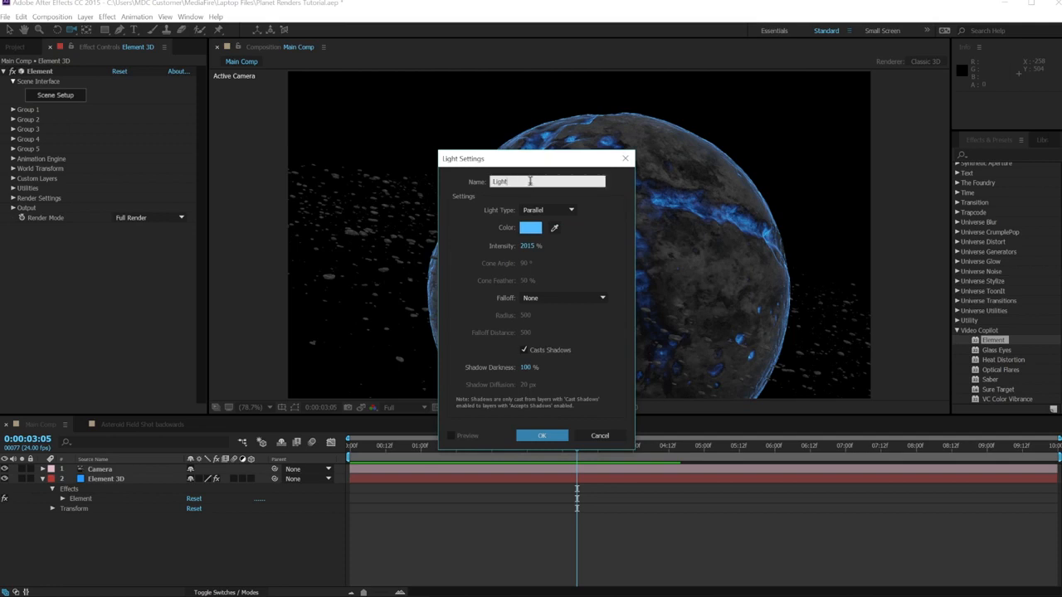
type("Main")
left_click(544, 440)
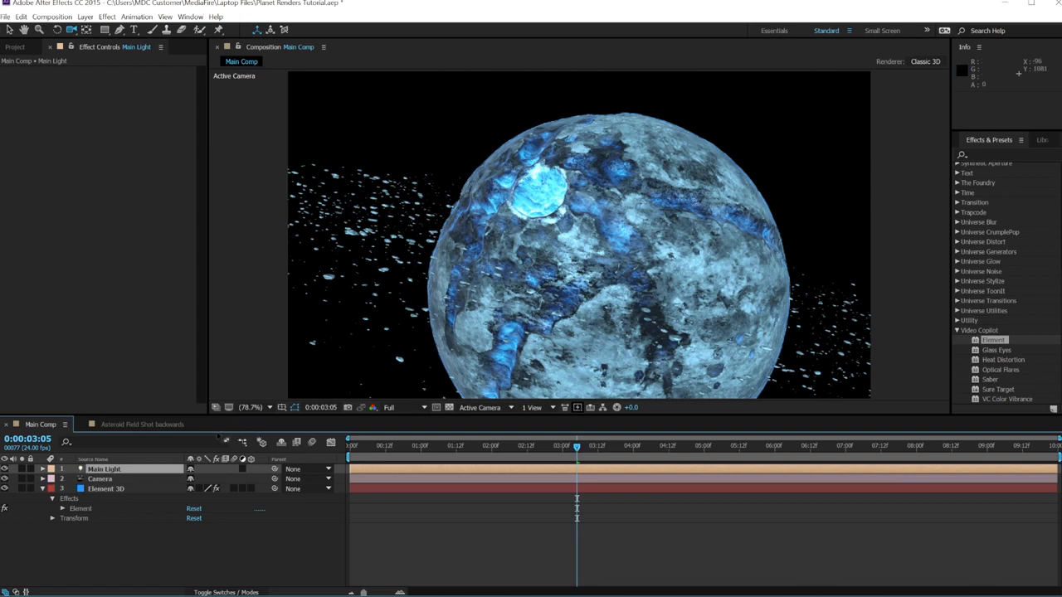
- Reveal Main Light's Position and set it to 140, -730, 2803
left_click(133, 470)
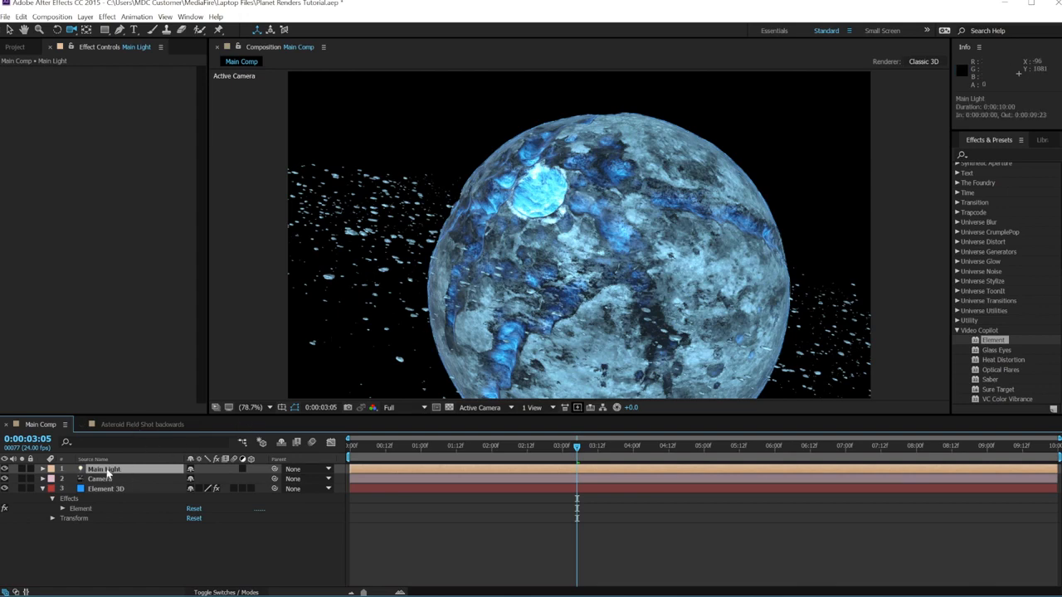
key("p")
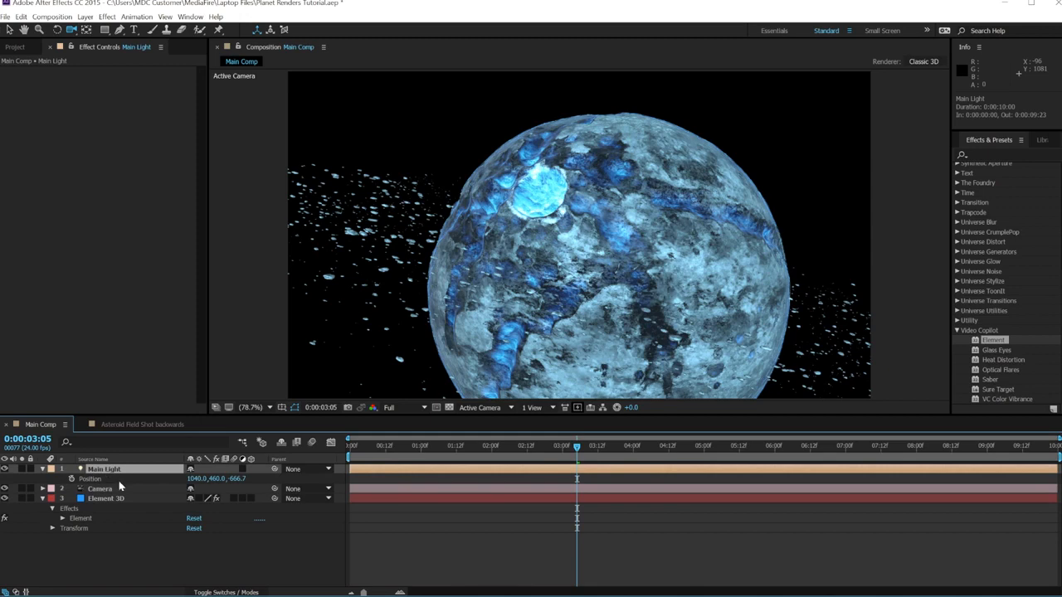
left_click(195, 479)
type("-140")
key("Return")
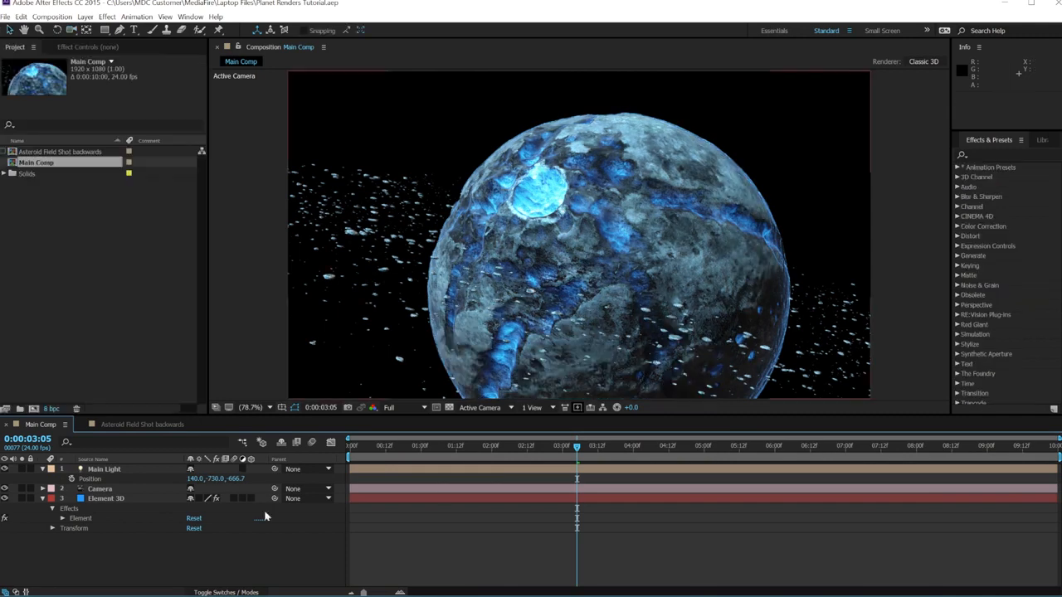
left_click(242, 479)
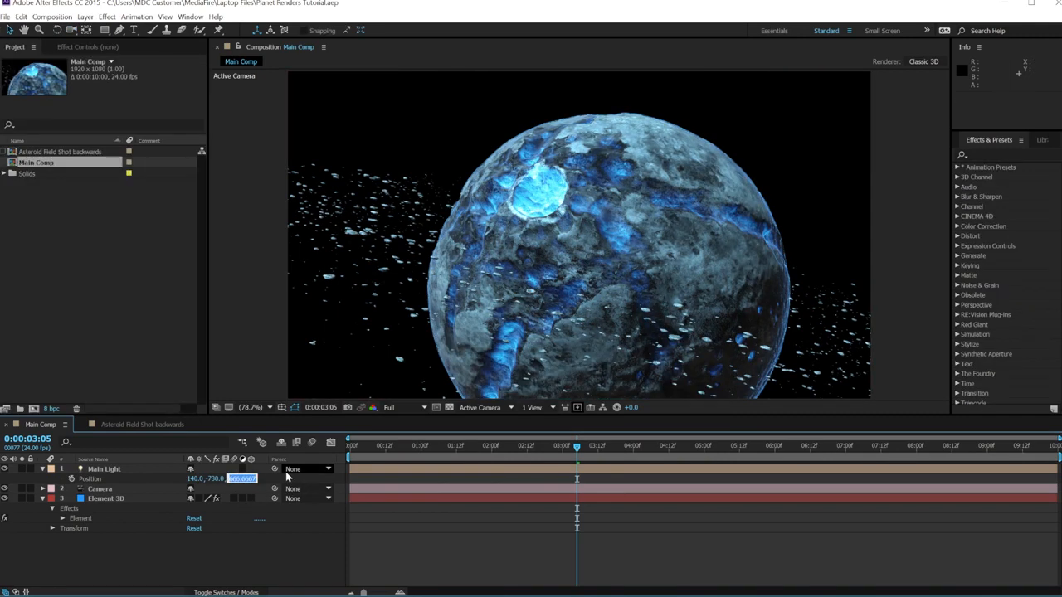
type("2803")
key("Return")
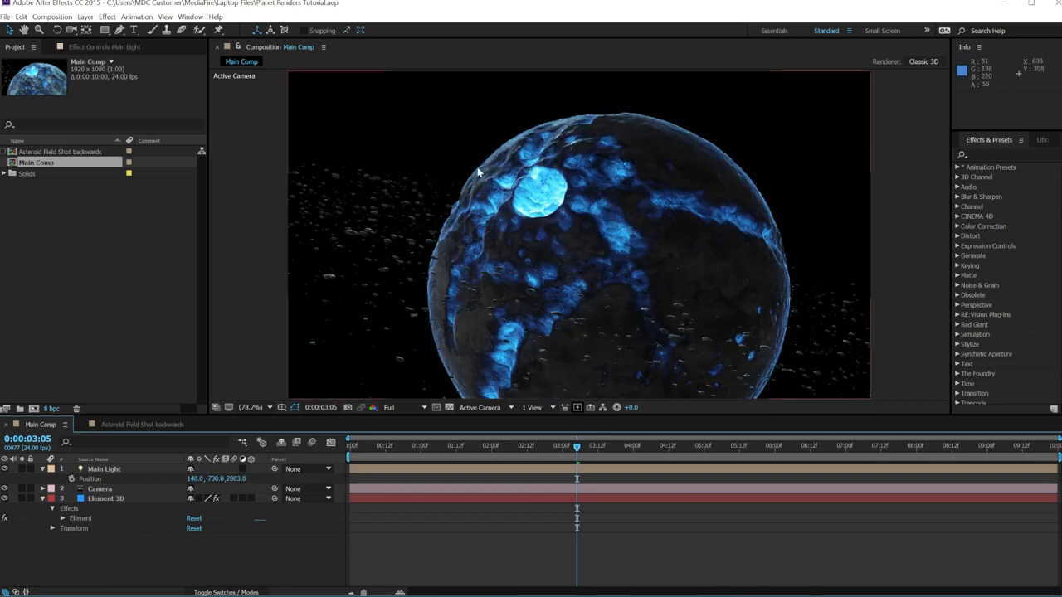
left_click(405, 551)
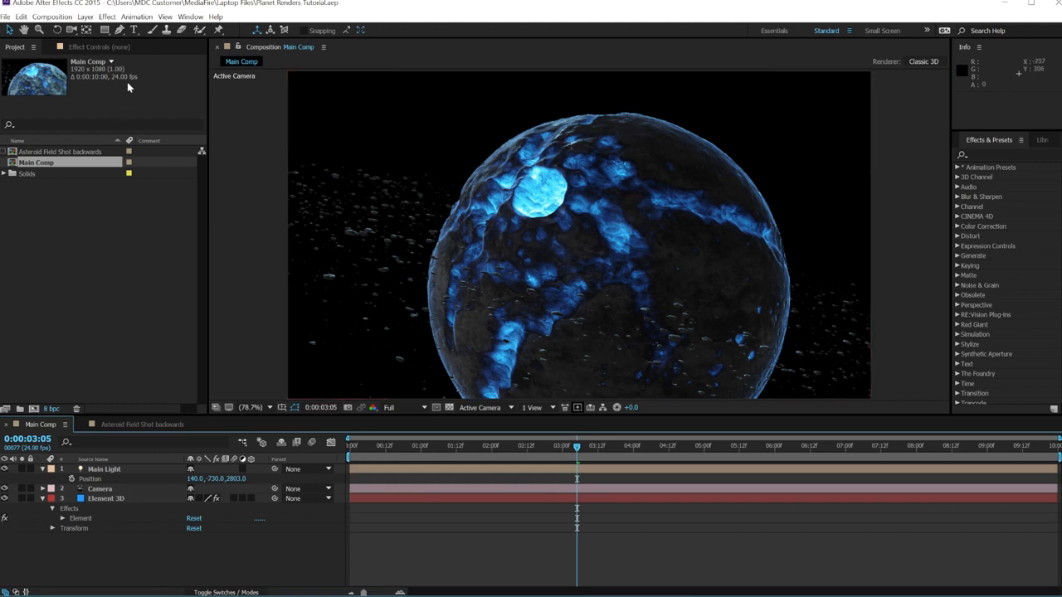
- Add a Parallel light layer named Bottom Light with colour B6E4FF and an intensity of 260%
left_click(86, 16)
mouse_move(79, 31)
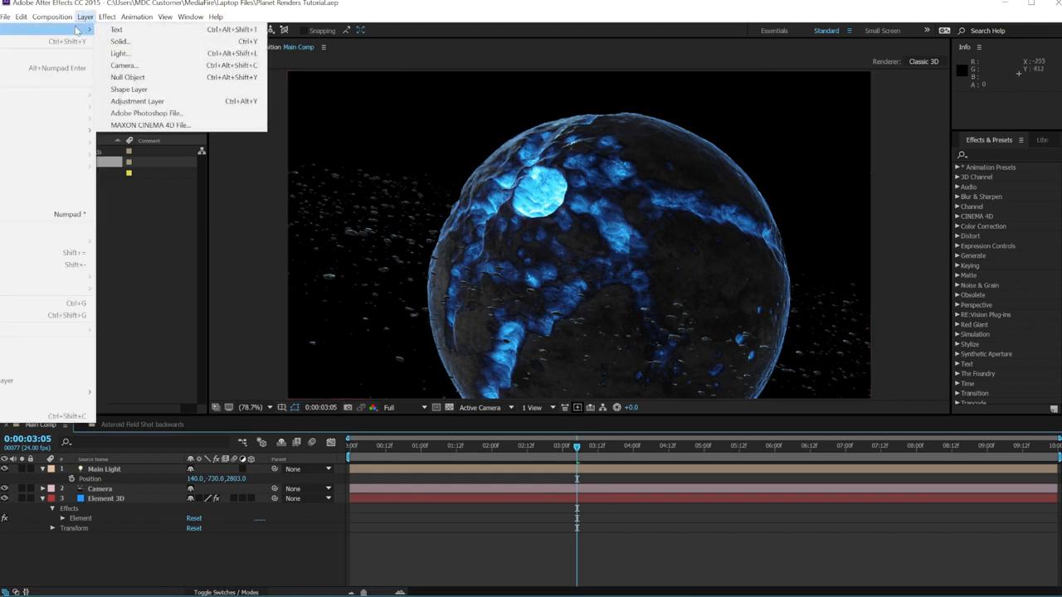
left_click(119, 53)
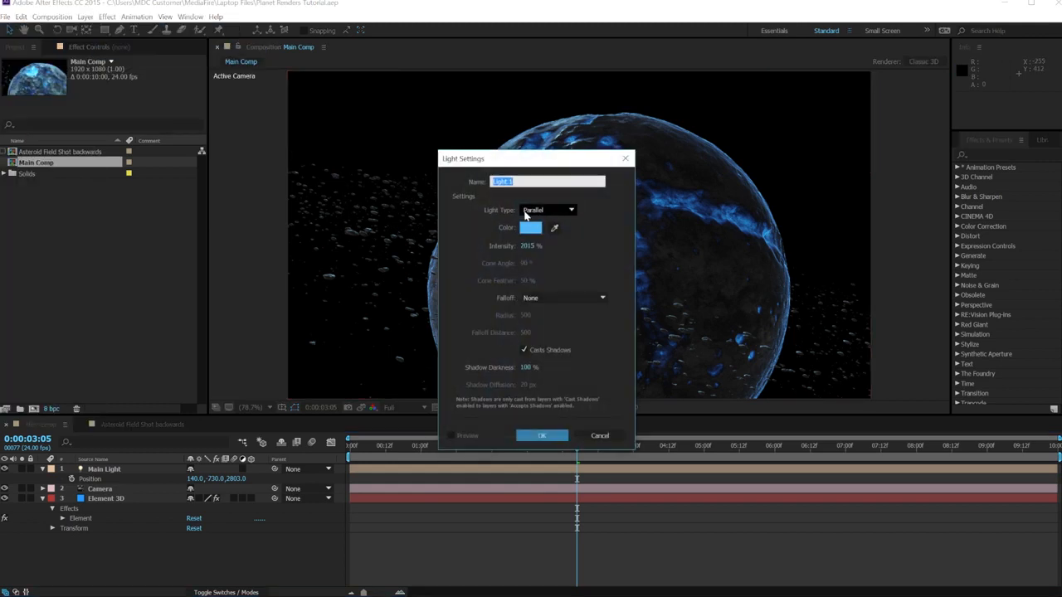
left_click(532, 229)
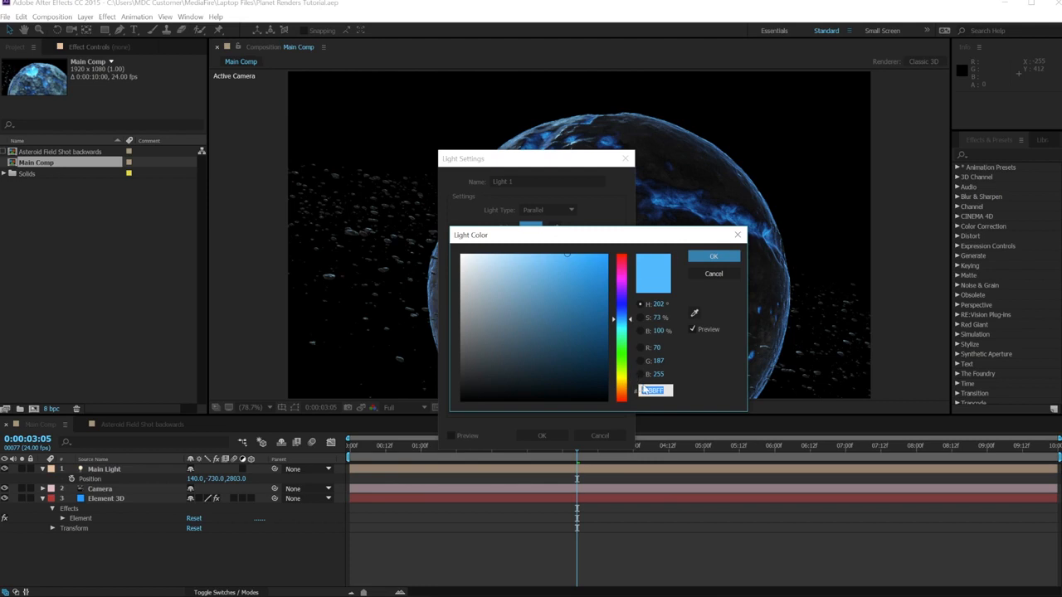
type("B6E4FF")
left_click(715, 258)
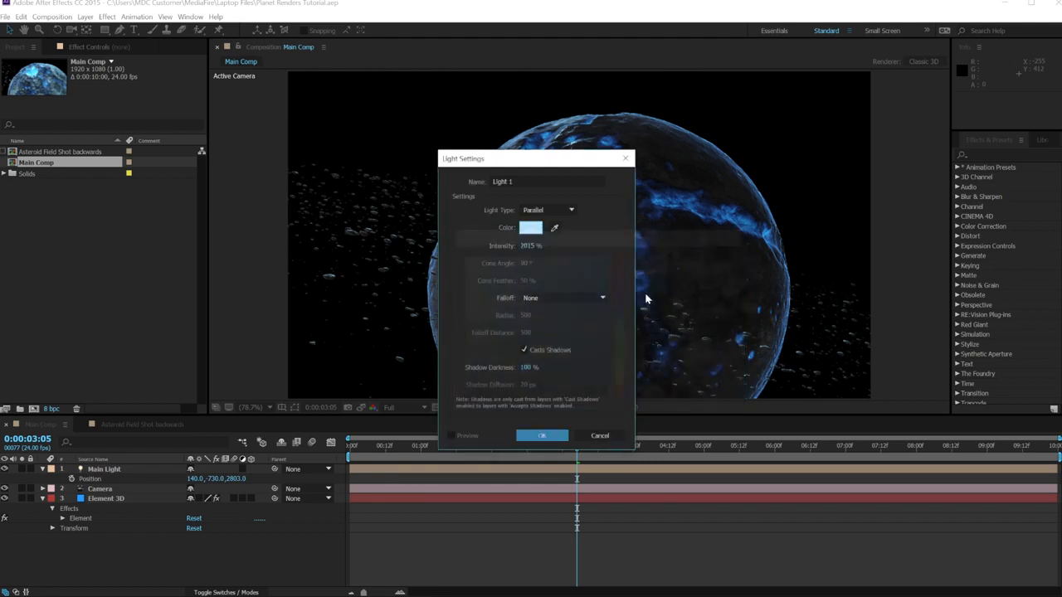
left_click(528, 248)
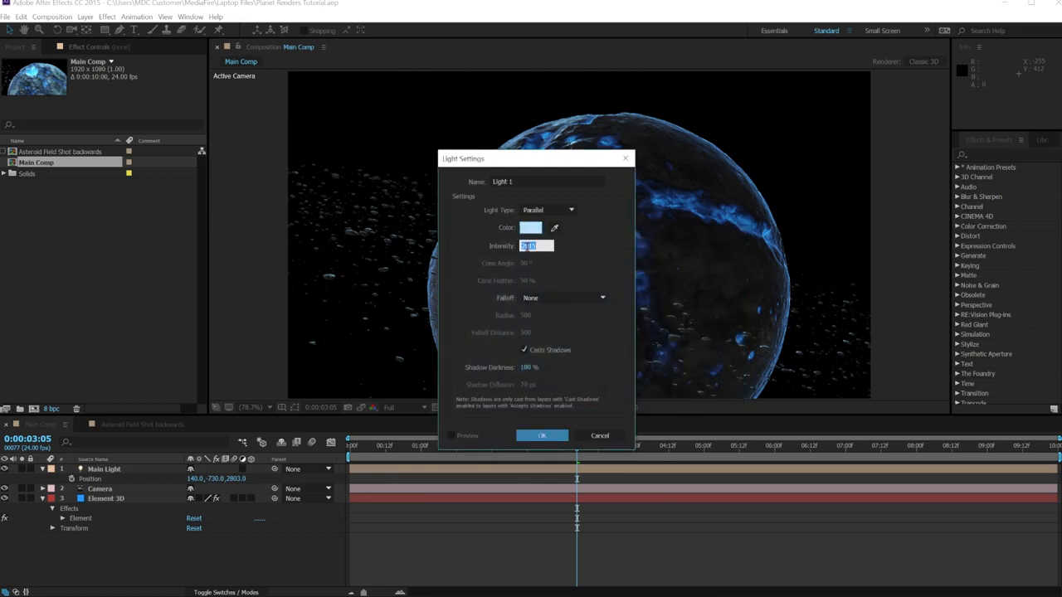
type("260")
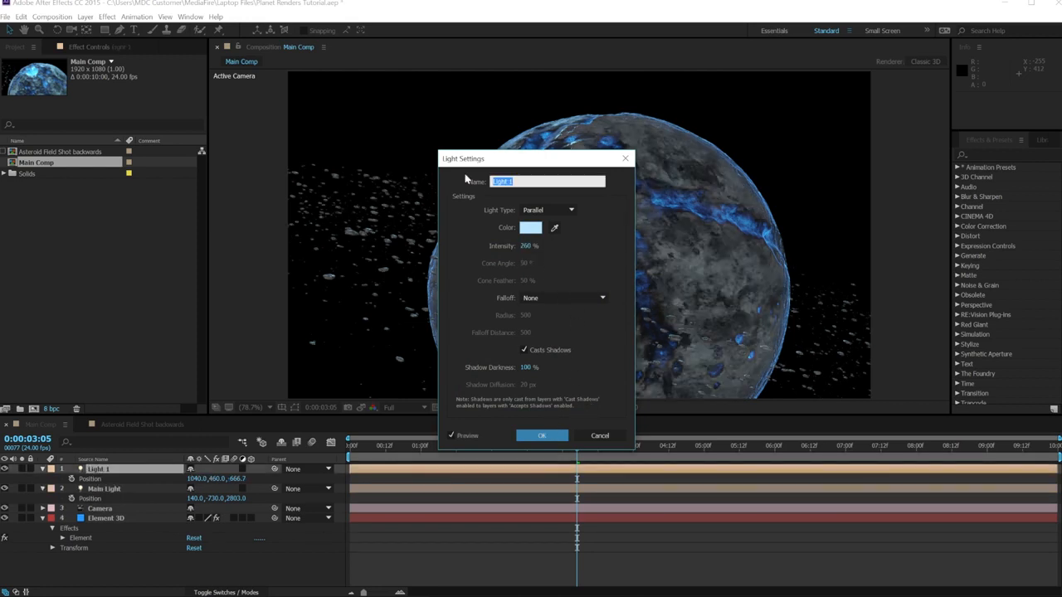
type("Bottom Light")
left_click(550, 435)
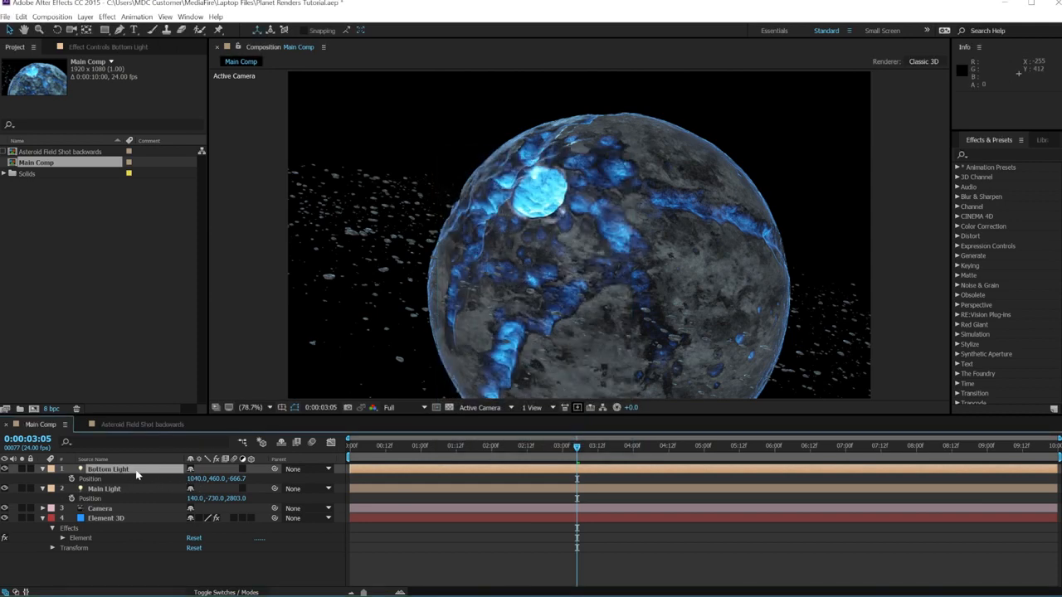
- Set Bottom Light's Position to 140, 1350, 733 and move the current time to 0:00:03:20
left_click(192, 479)
type("140")
key("Return")
left_click(209, 479)
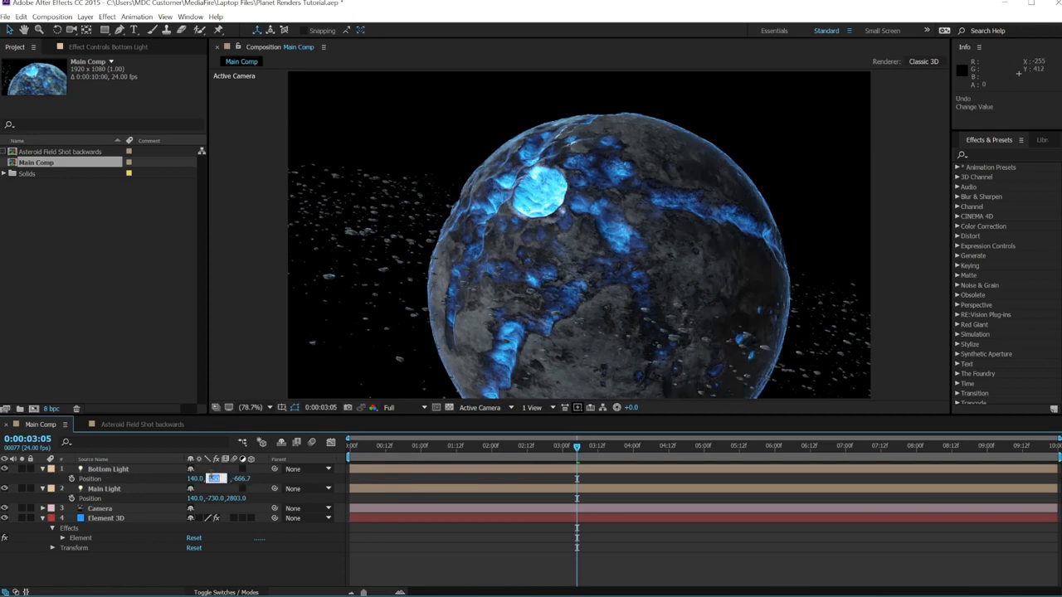
type("1350")
key("Return")
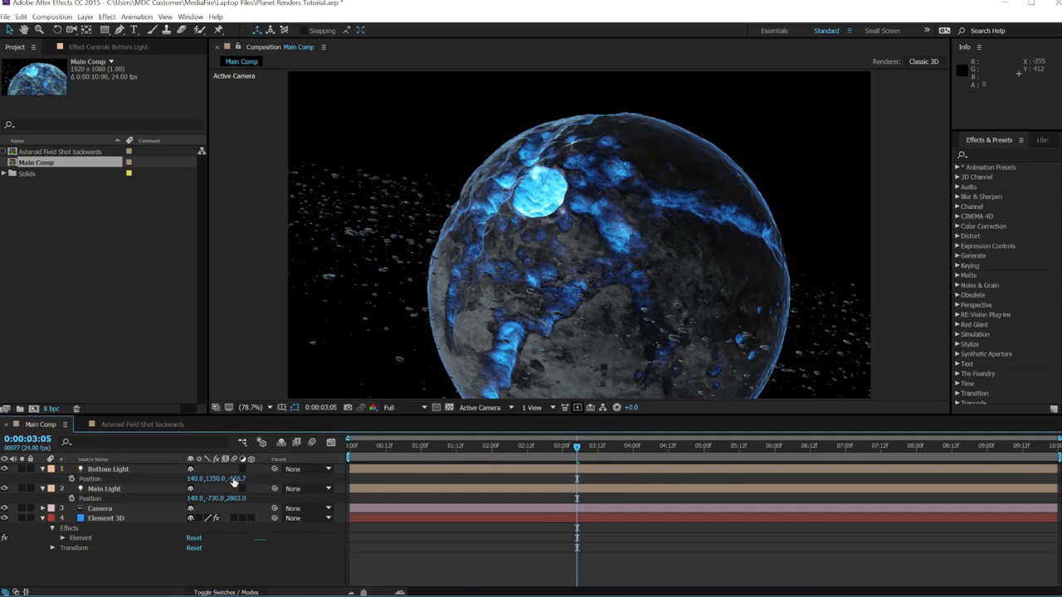
left_click(233, 480)
type("733")
key("Return")
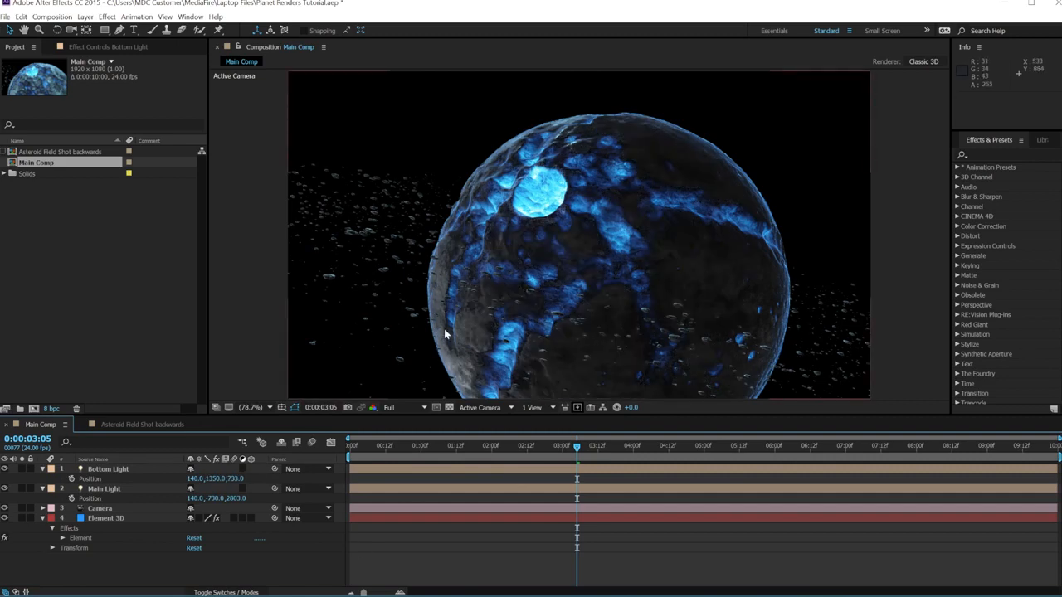
left_click_drag(586, 448, 622, 446)
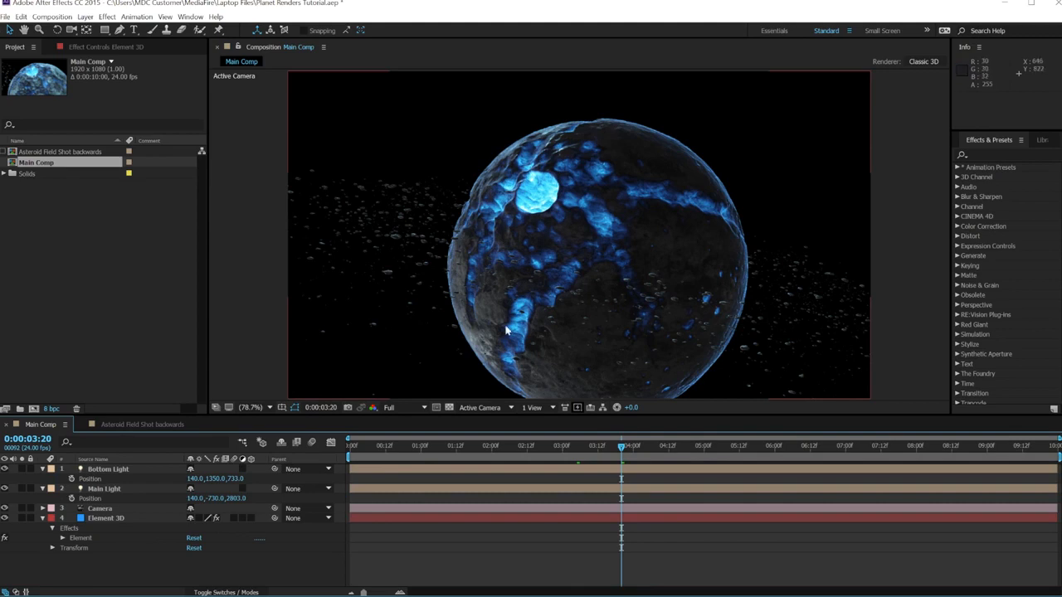
- Add a Parallel light layer named Bright Light with colour 88BFFF and an intensity of 1490%
left_click(86, 16)
mouse_move(84, 32)
left_click(120, 53)
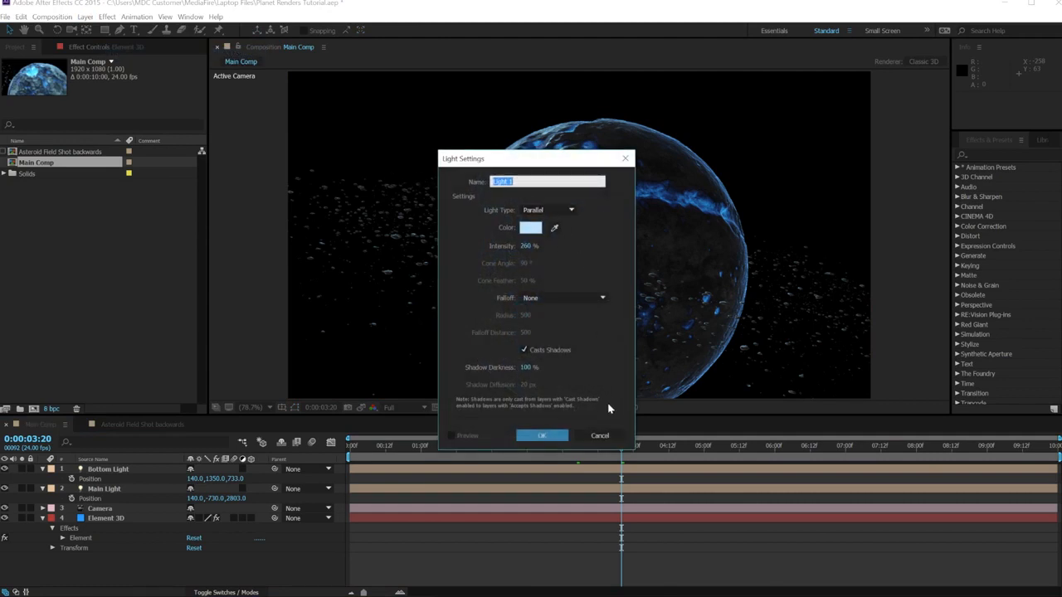
left_click(530, 228)
type("88BFFF")
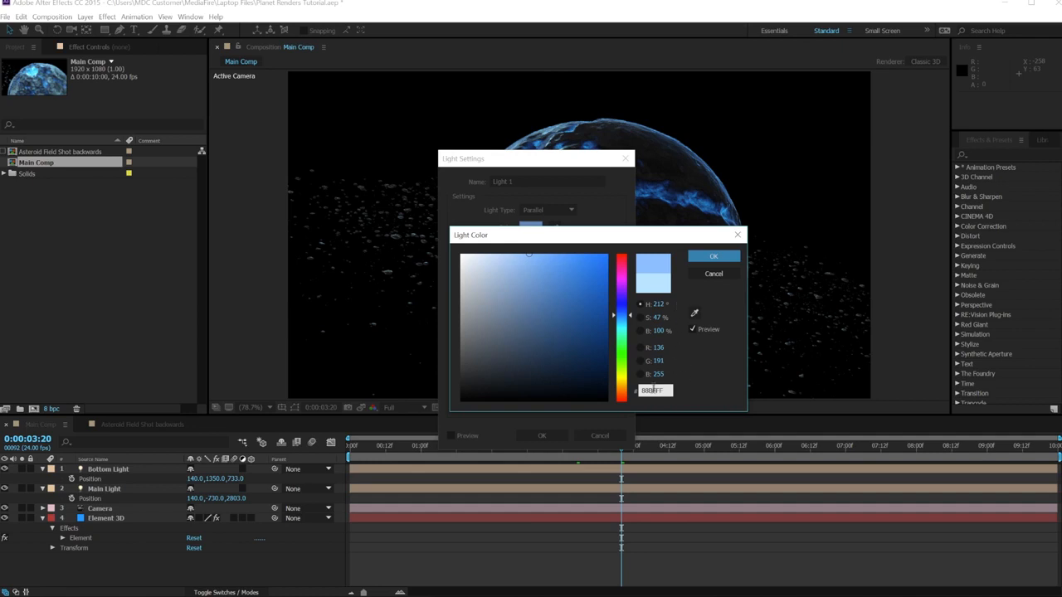
left_click(713, 257)
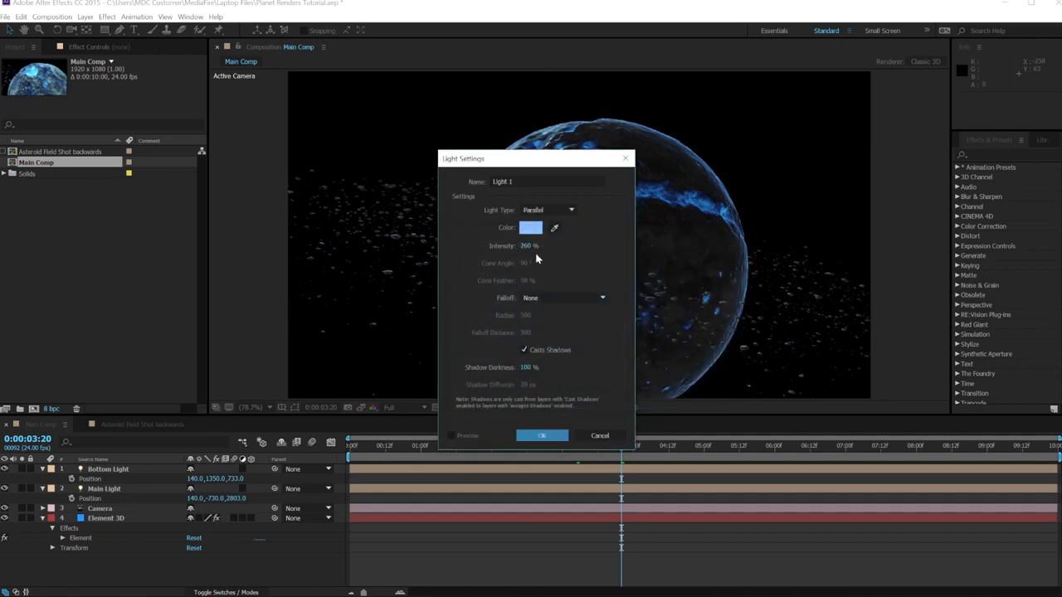
left_click(528, 246)
type("1490")
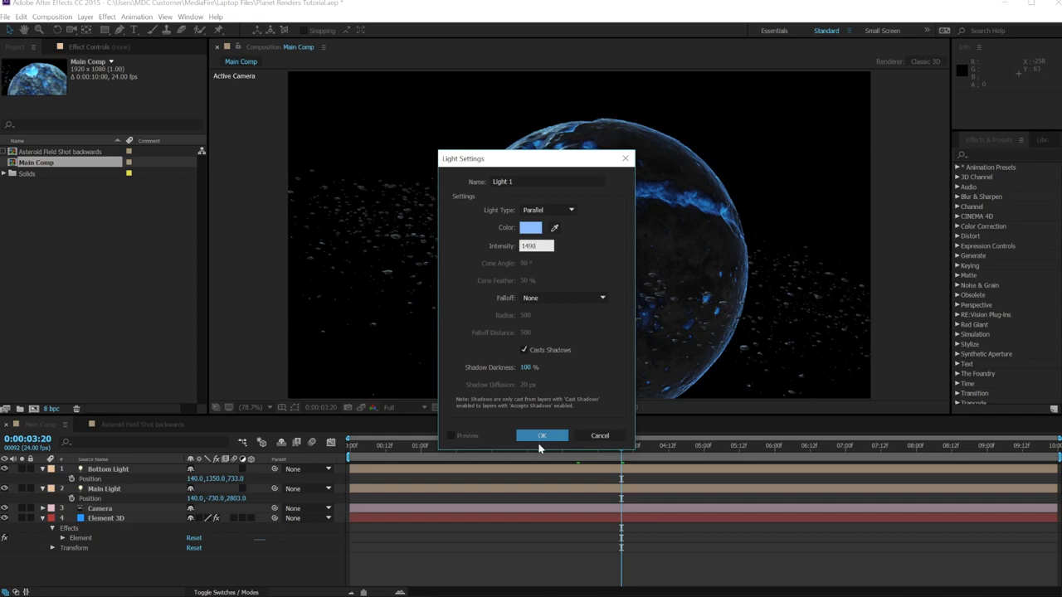
left_click(528, 181)
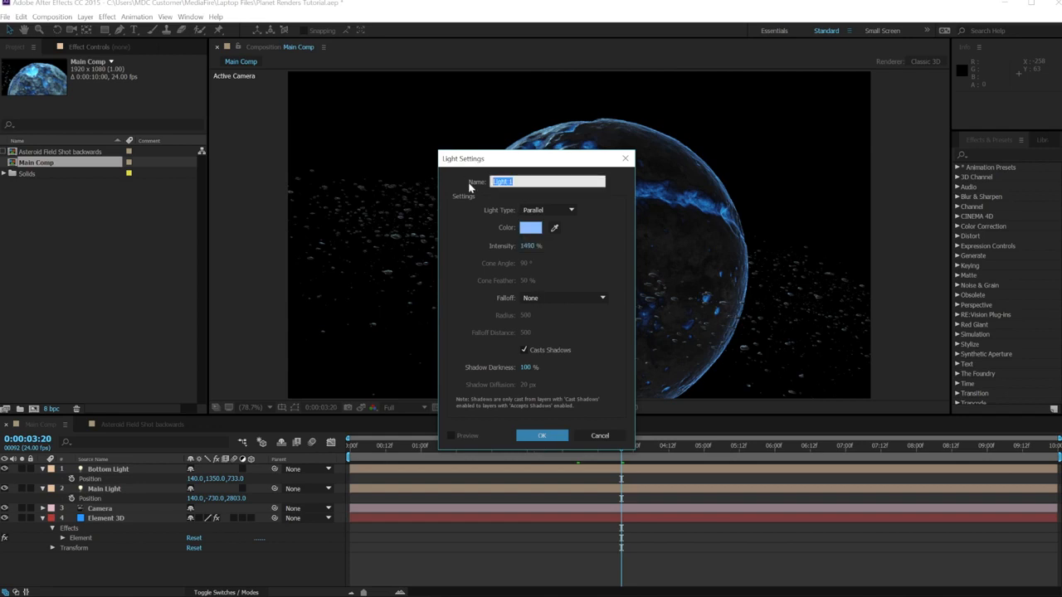
type("Bright")
left_click(553, 436)
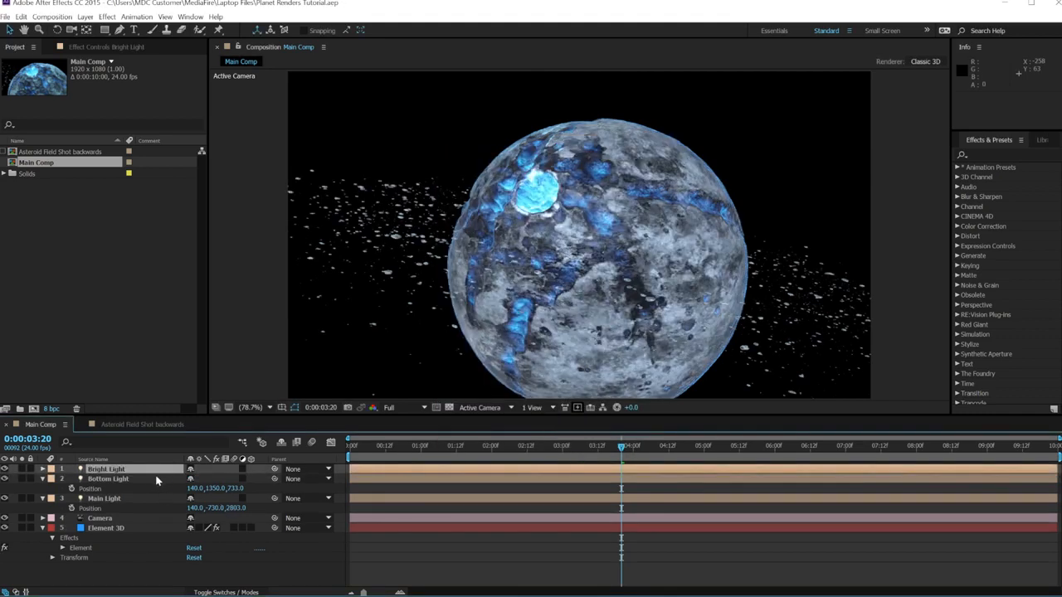
- Reveal Bright Light's Position and set it to -3833, -993, 2803
key("p")
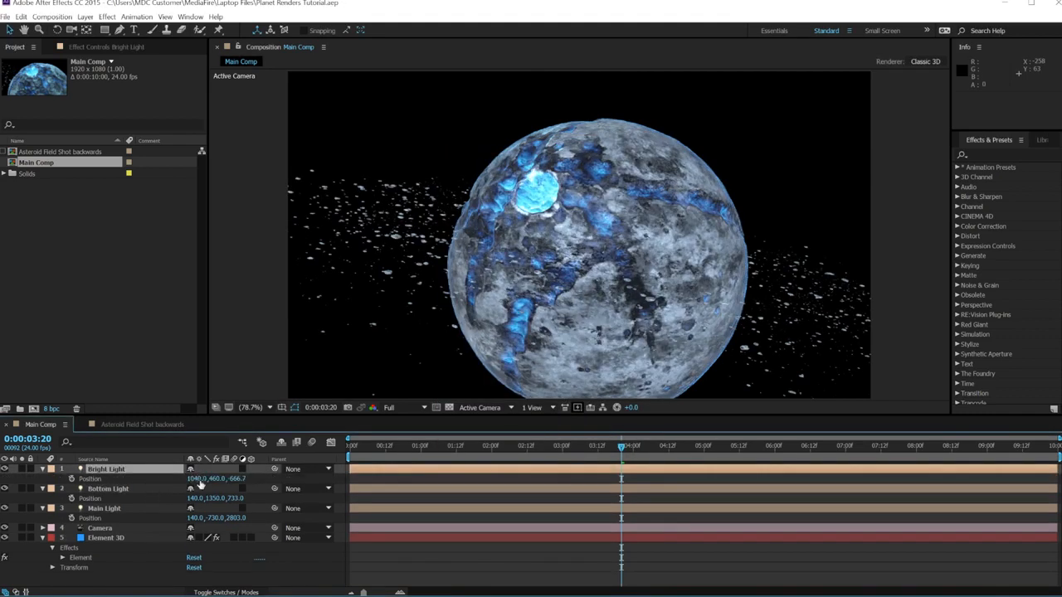
left_click(195, 480)
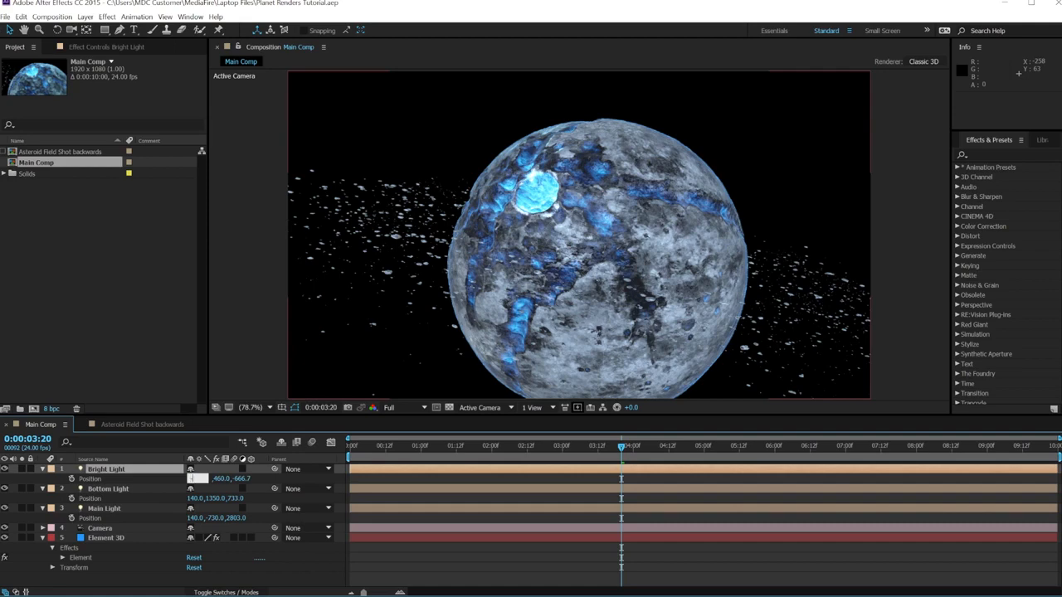
type("-3833")
key("Tab")
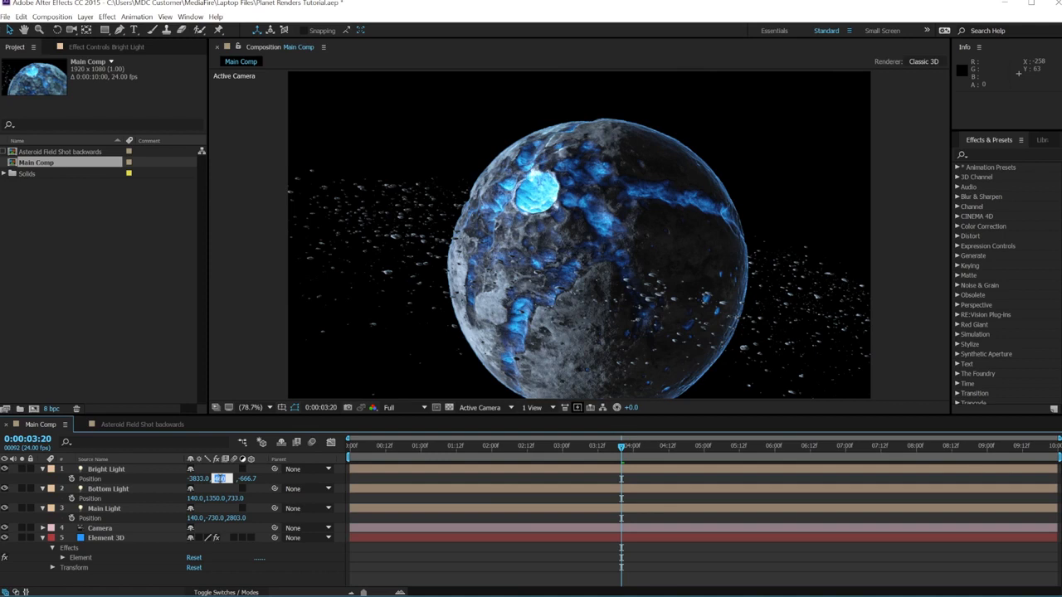
type("-993")
key("Return")
left_click(242, 479)
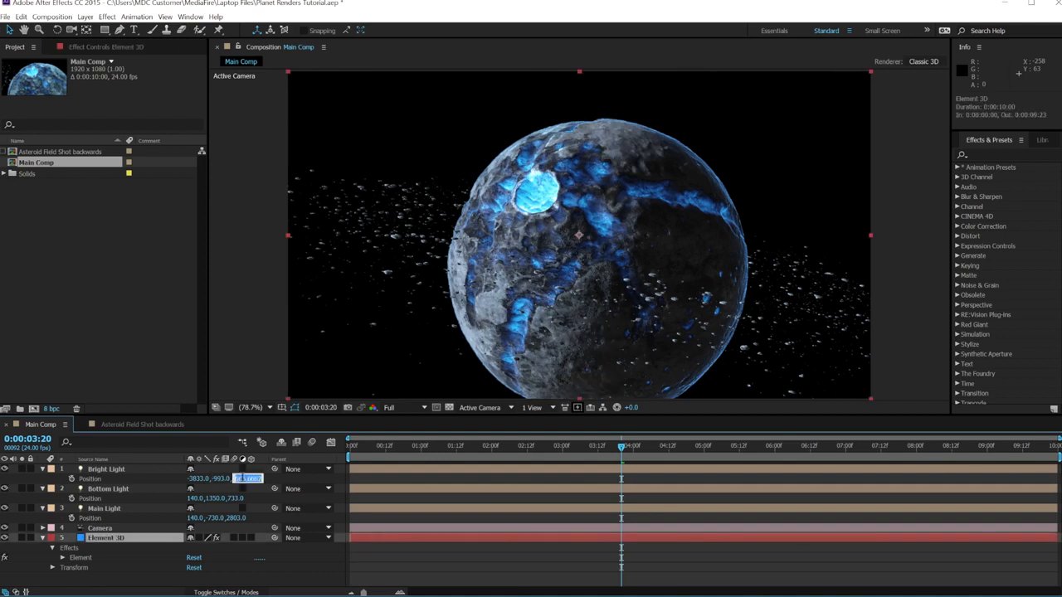
type("2803")
key("Return")
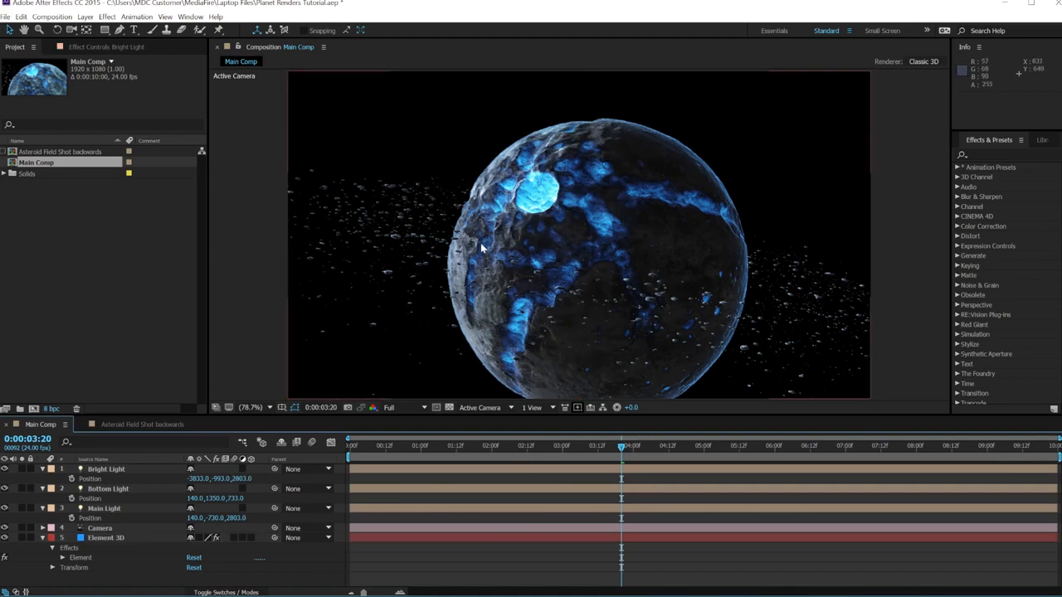
- Collapse the three light layers and check the lighting by toggling Bottom Light and Main Light and moving the time to 0:00:04:02
left_click(42, 469)
left_click(42, 479)
left_click(42, 488)
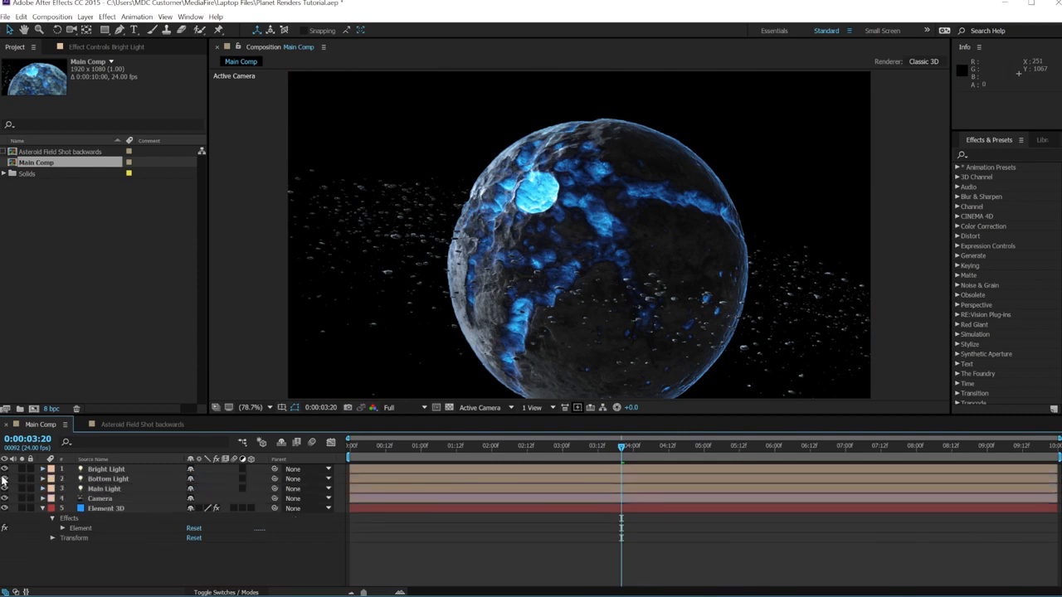
left_click(5, 479)
left_click(5, 489)
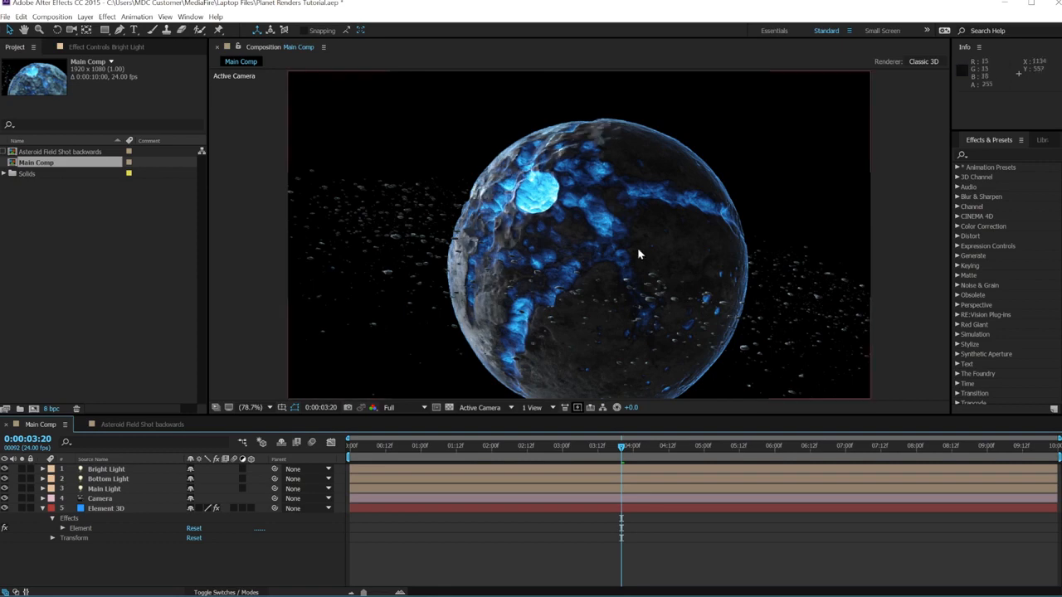
left_click(636, 454)
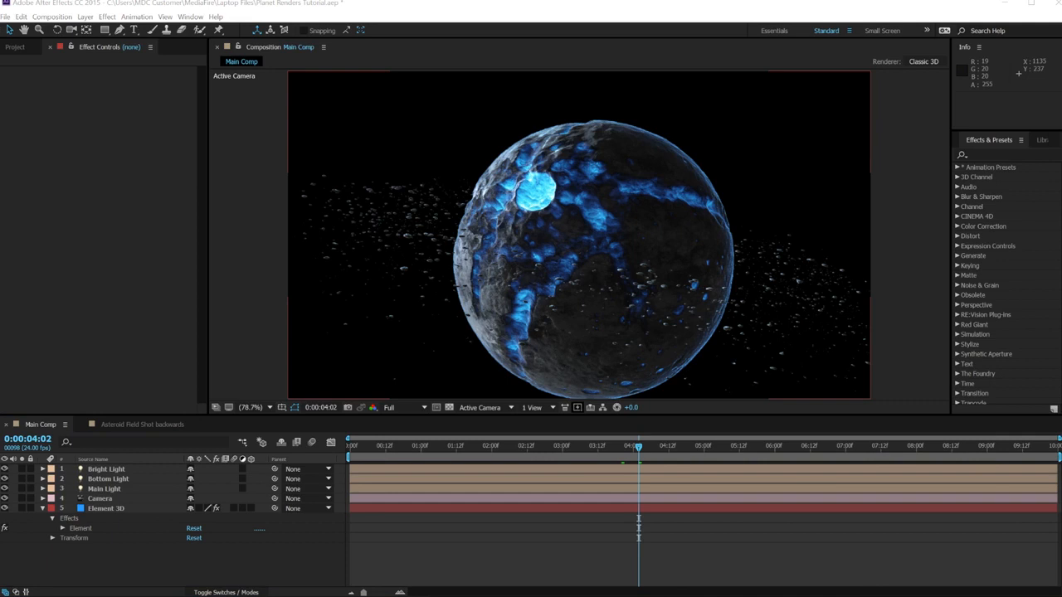
- View the galaxy cloud images Cloud 2.jpg and Cloud 2 LOAF.jpg in the Photos app
left_click_drag(1061, 177, 546, 119)
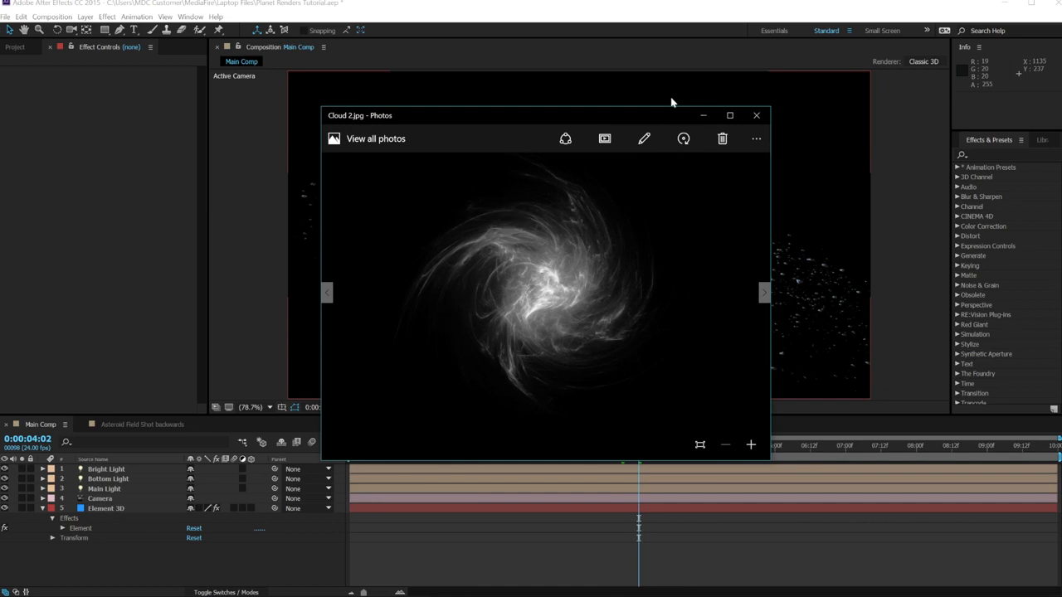
left_click(756, 115)
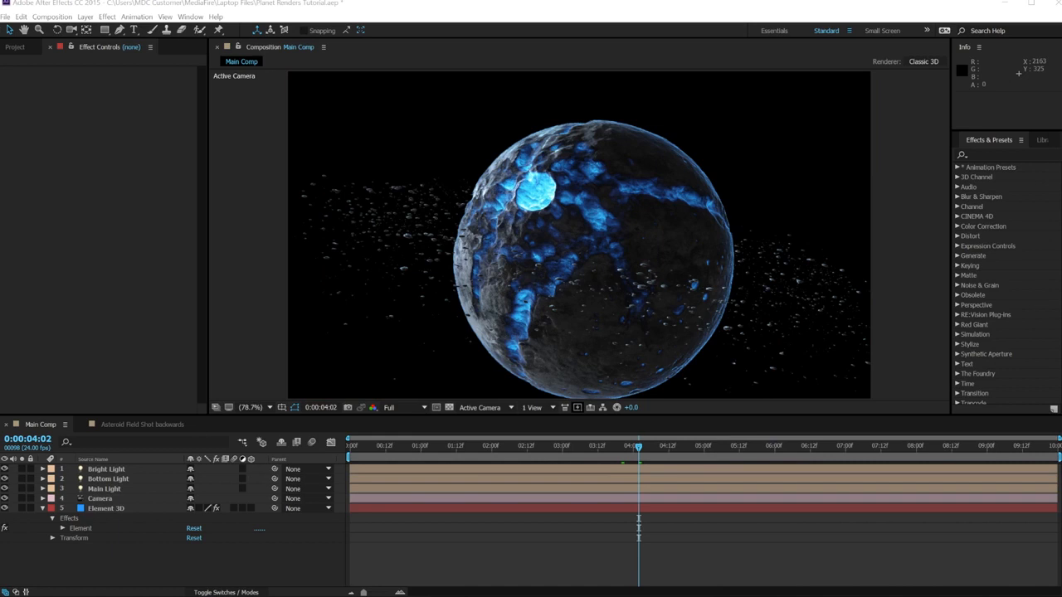
left_click_drag(1061, 200, 605, 128)
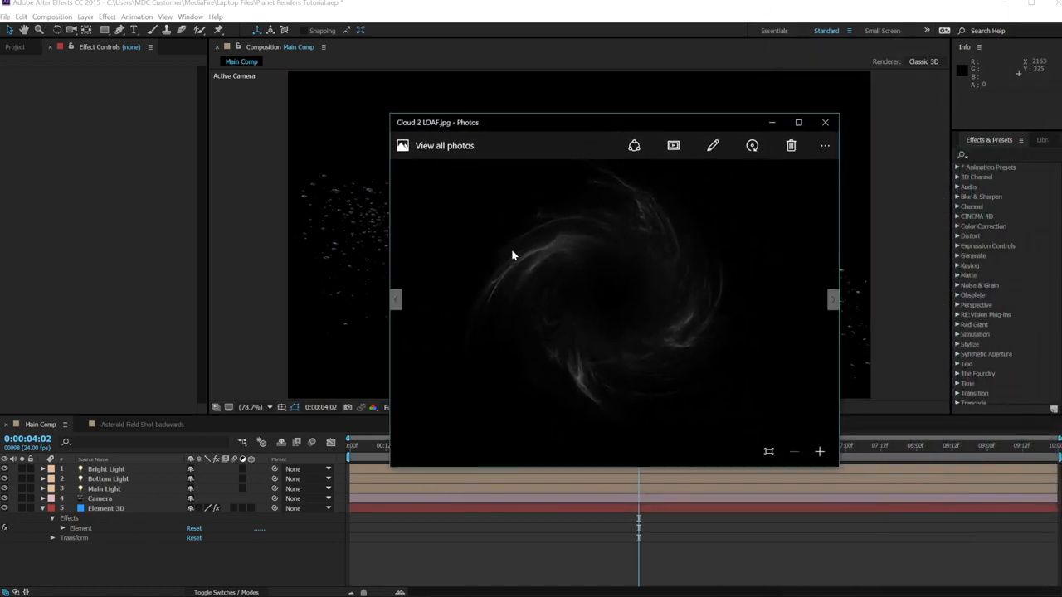
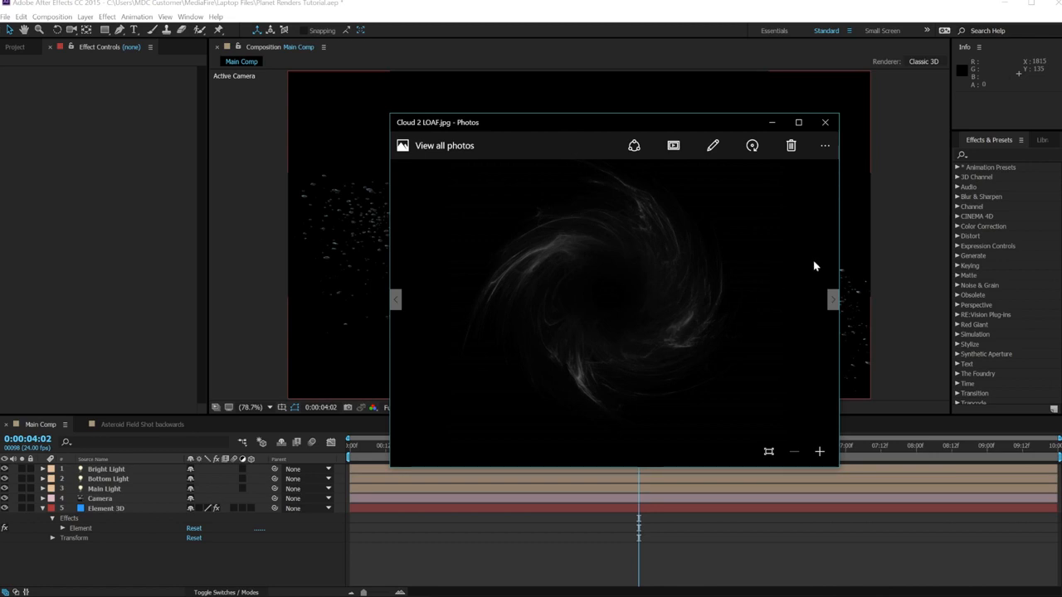
- Close the Photos viewer and open Scene Setup for the Element 3D layer
left_click(833, 117)
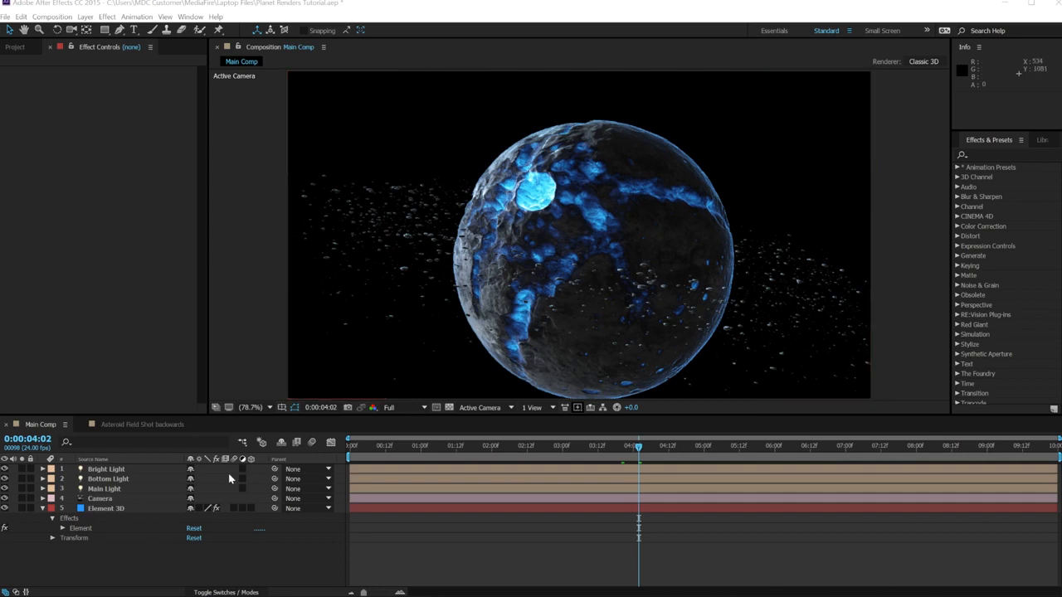
left_click(167, 507)
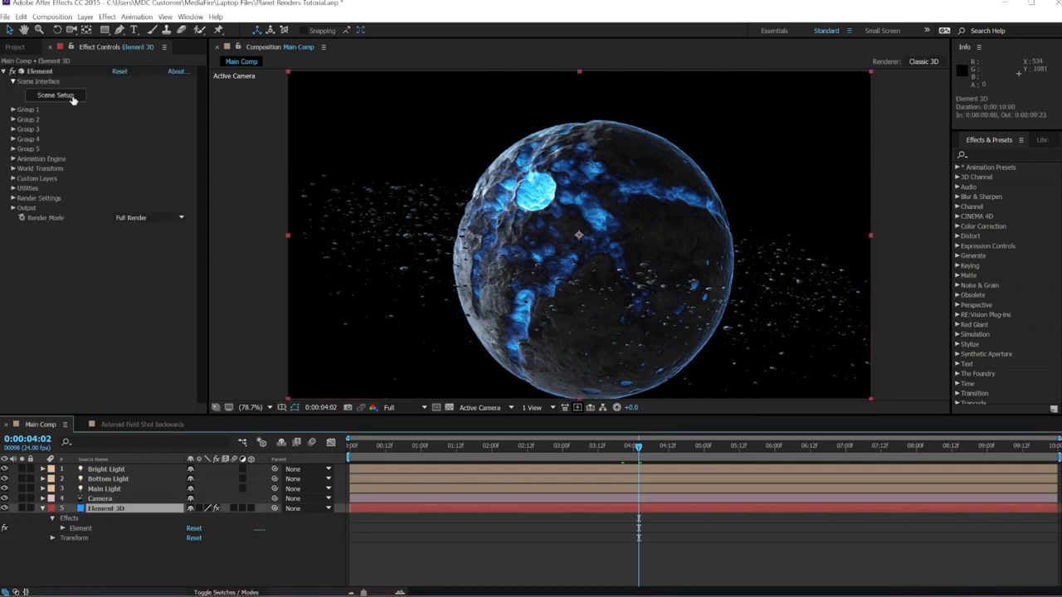
left_click(70, 96)
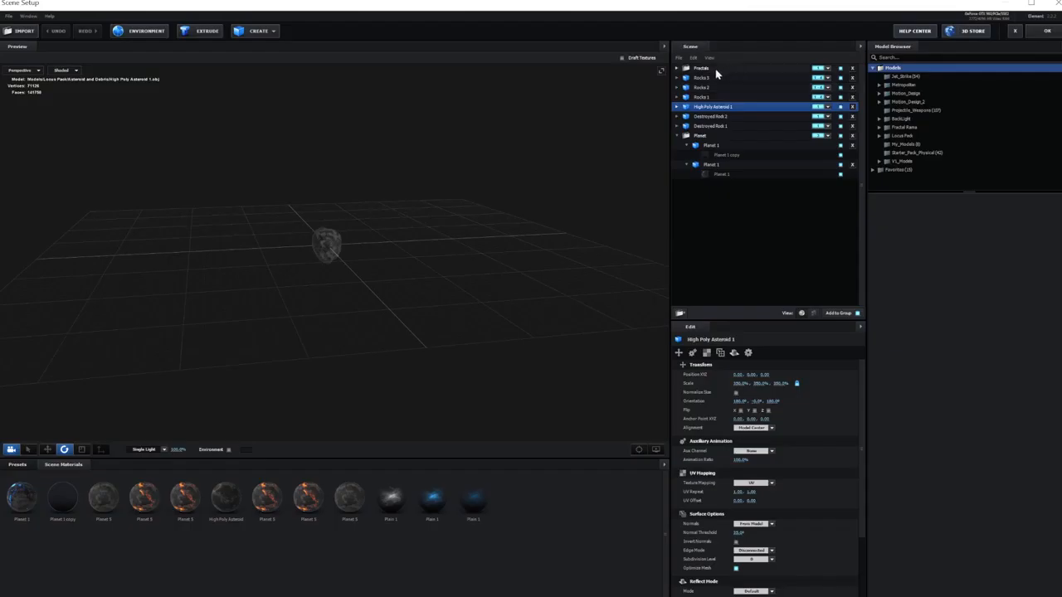
- Create a new group folder in the scene and rename it Fractal Ring
left_click(679, 313)
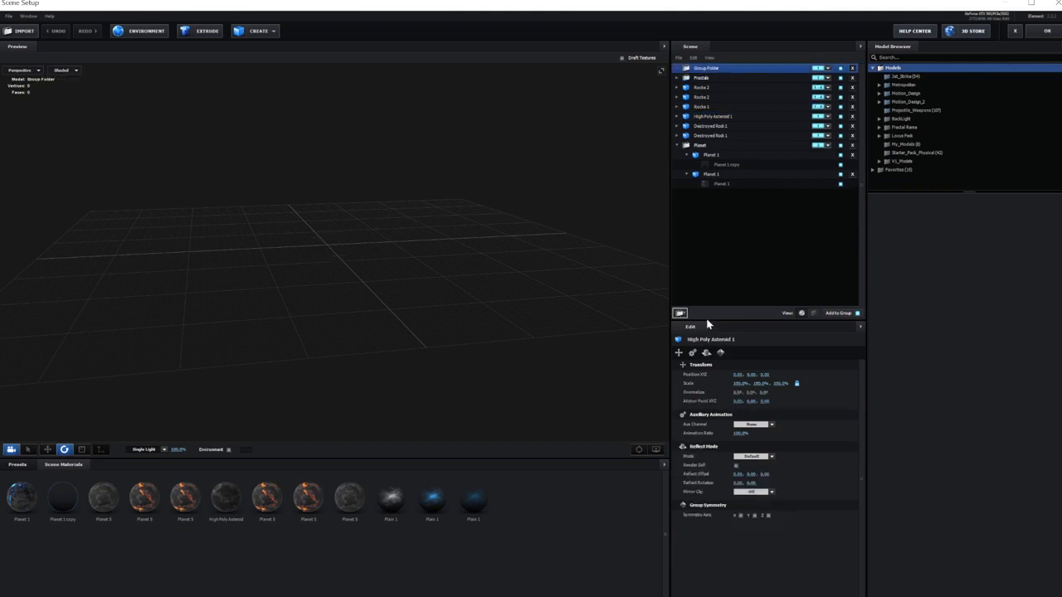
double_click(717, 73)
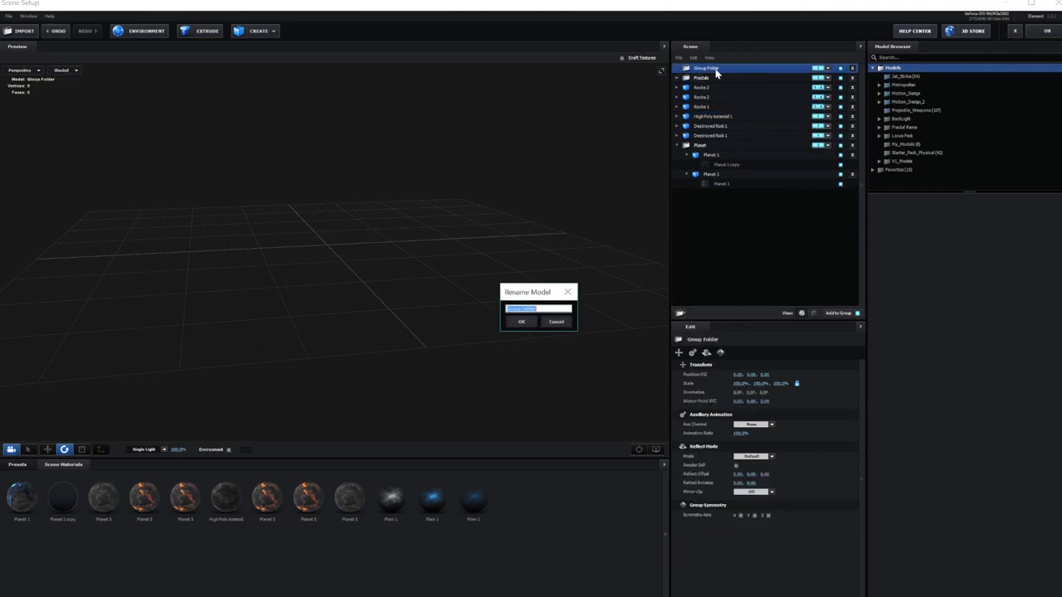
type("Fractal Ring")
left_click(521, 322)
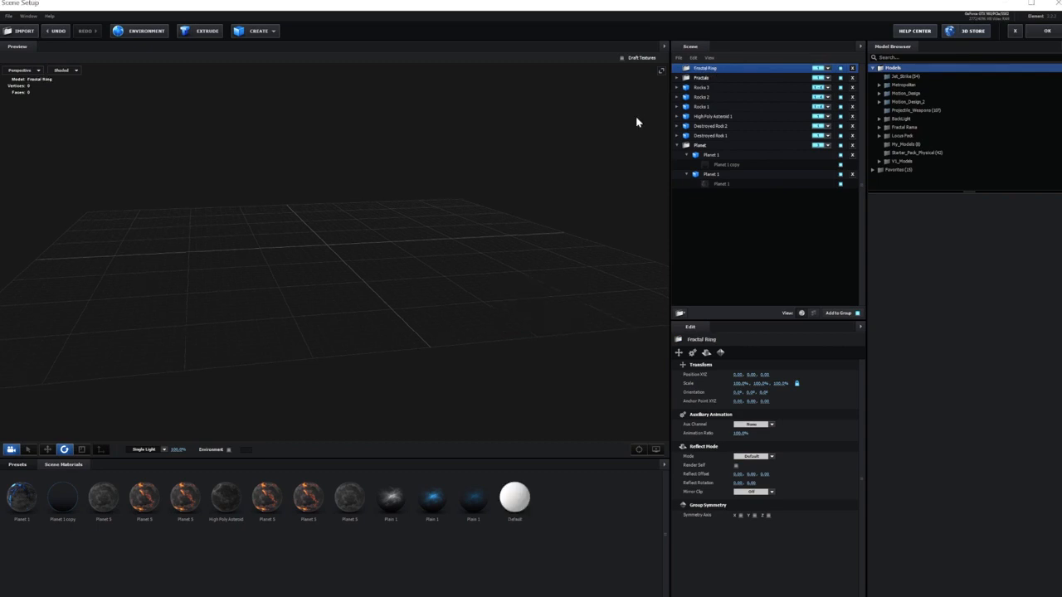
- Add a plane primitive to the Fractal Ring folder and scale it up uniformly to about 697%
left_click(256, 31)
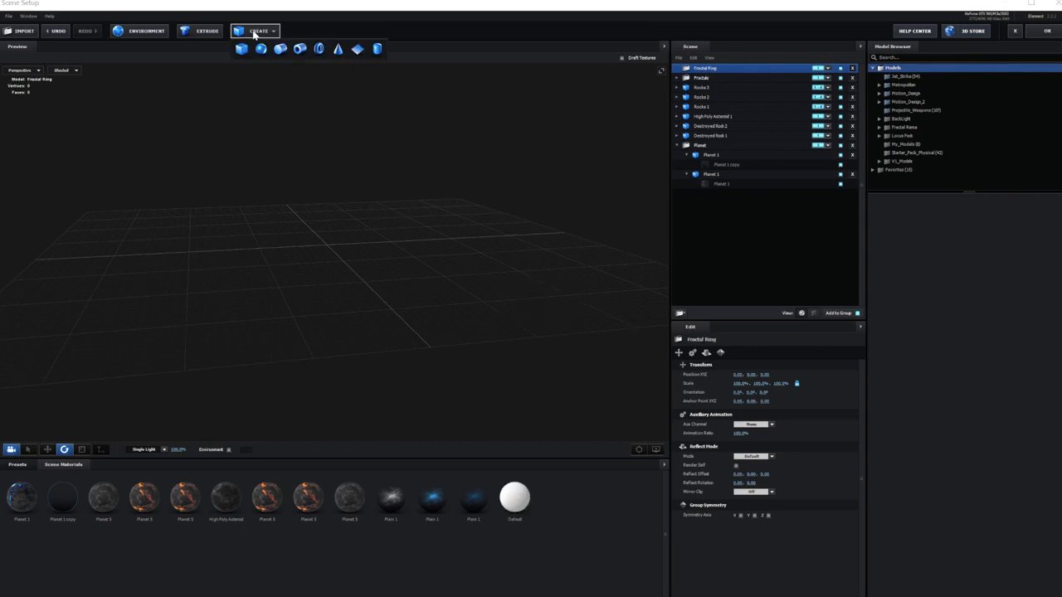
left_click(358, 51)
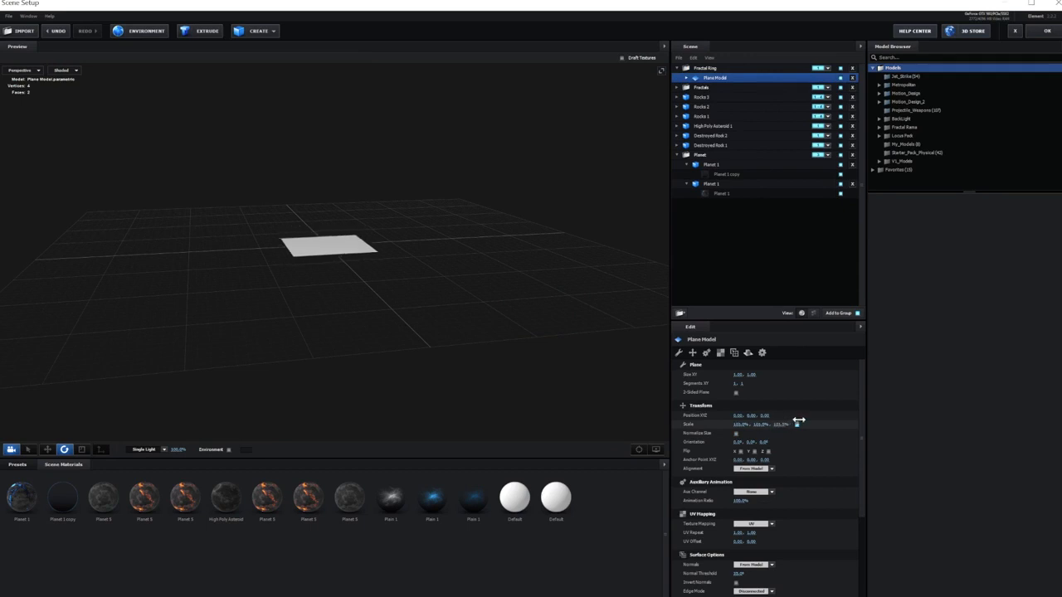
left_click_drag(846, 413, 992, 430)
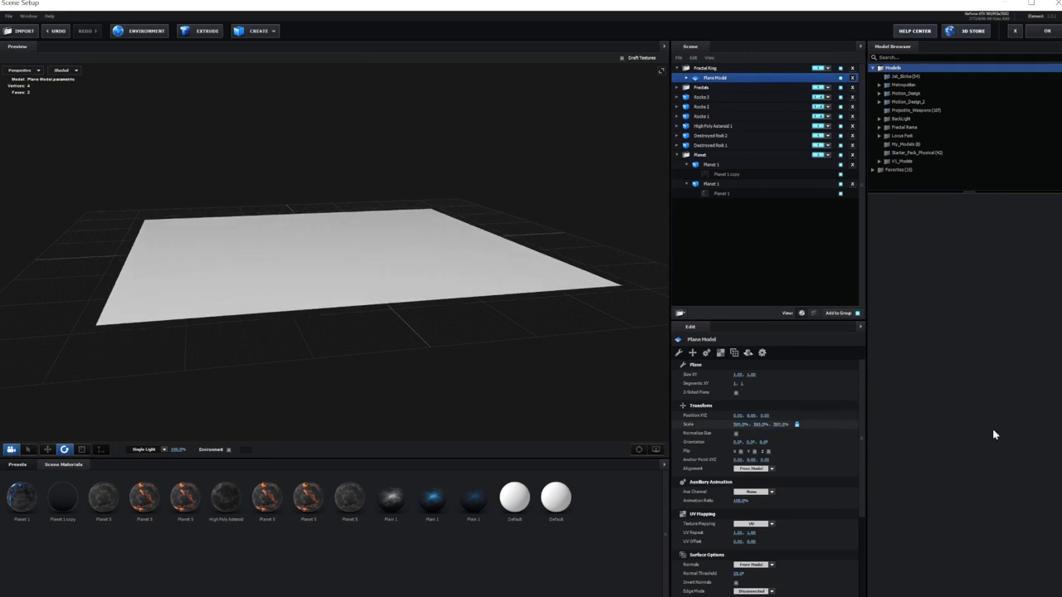
left_click_drag(784, 426, 860, 428)
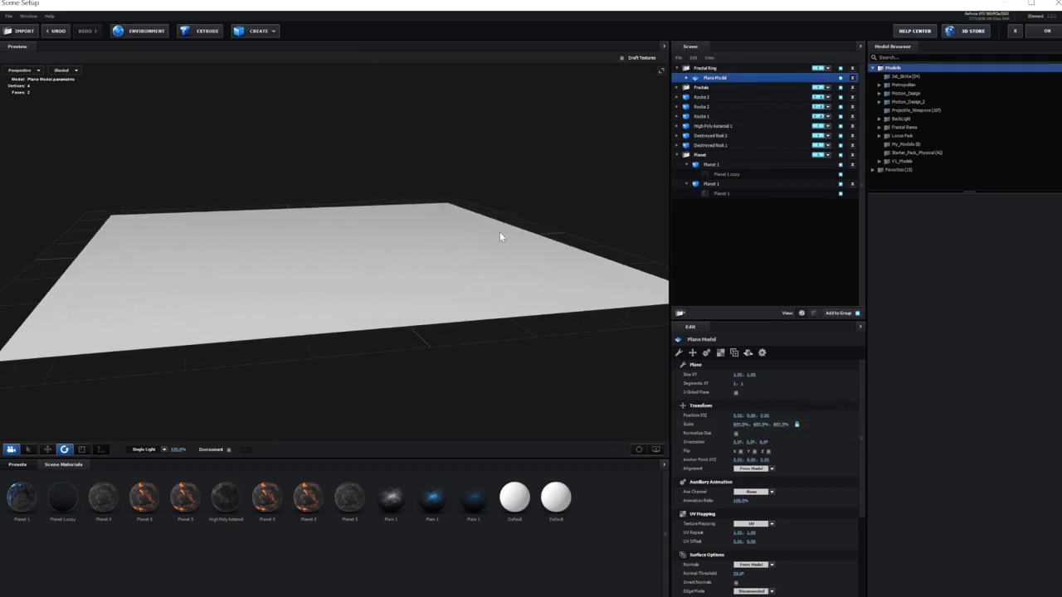
- Give the plane's Default material a black Diffuse Color and set its Specular Multiplier and Environment Multiplier to 0%
left_click(685, 78)
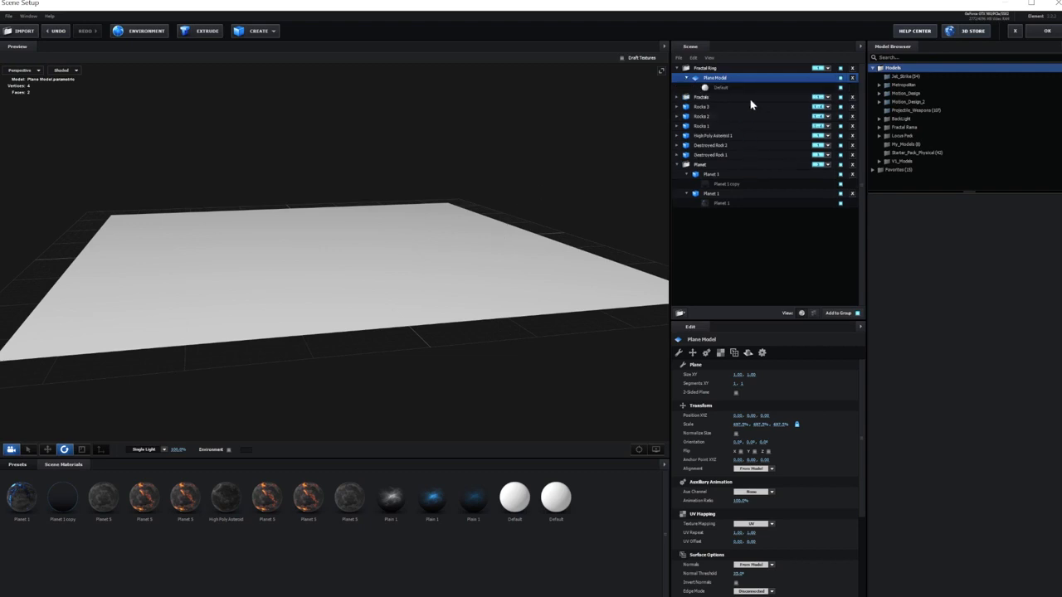
left_click(708, 88)
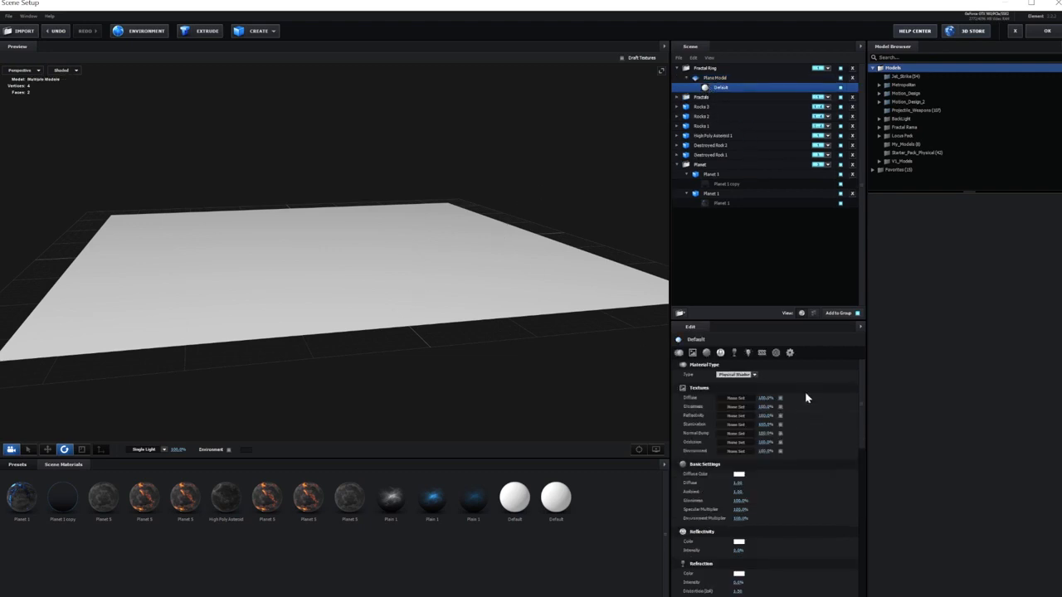
scroll(806, 399, "down", 2)
left_click(739, 450)
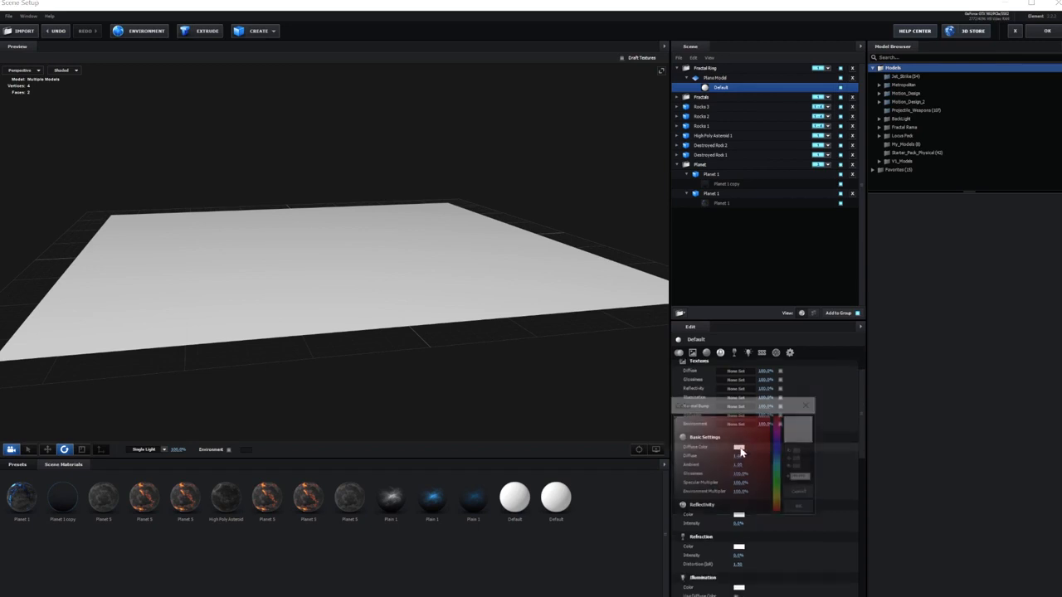
left_click_drag(700, 447, 629, 548)
left_click(795, 509)
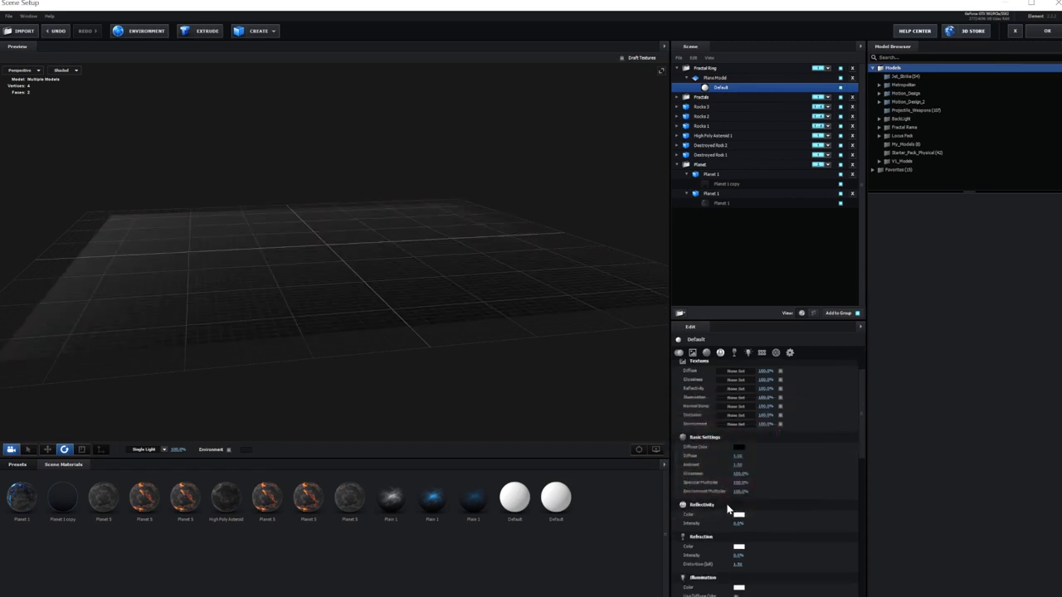
left_click_drag(740, 484, 640, 489)
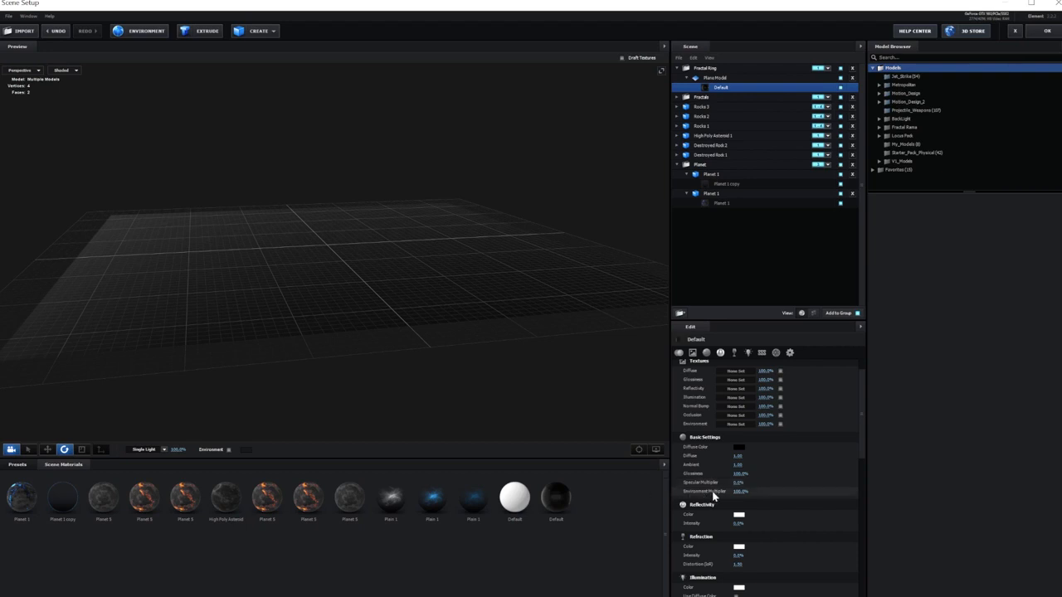
left_click_drag(737, 491, 660, 496)
- Set the Illumination Intensity of the plane's Default material to 100
scroll(747, 448, "down", 4)
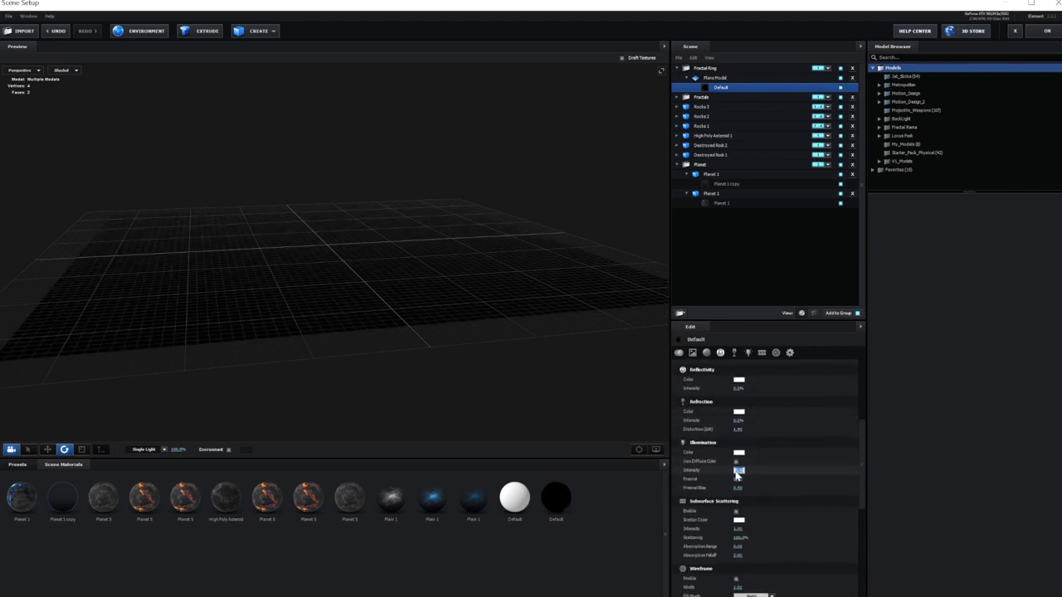
type("100")
key("Return")
- Change the Blend Mode of the plane's Default material to Screen
scroll(773, 479, "down", 5)
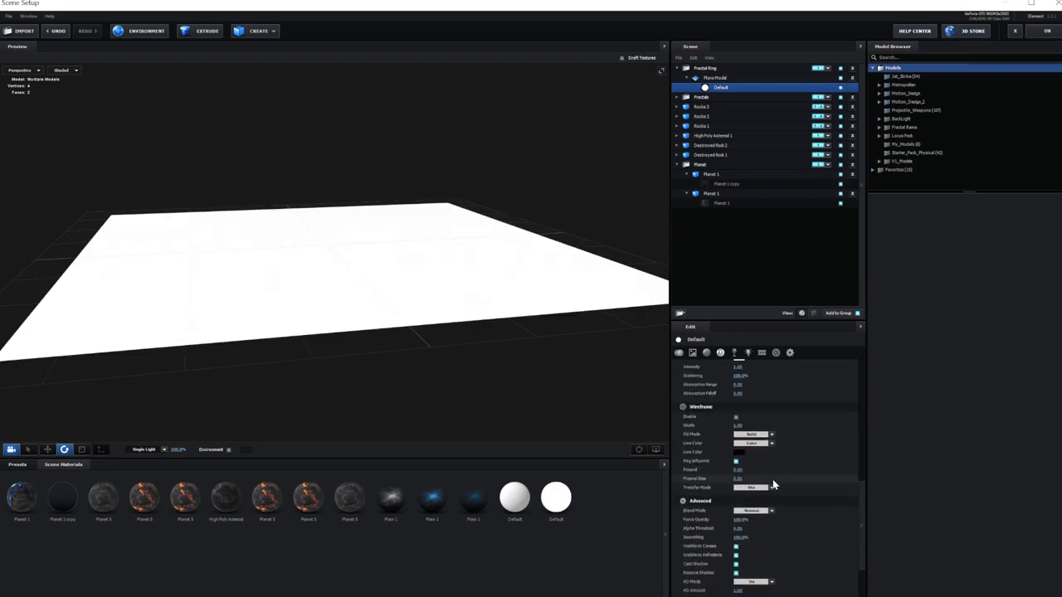
scroll(773, 483, "down", 2)
left_click(752, 456)
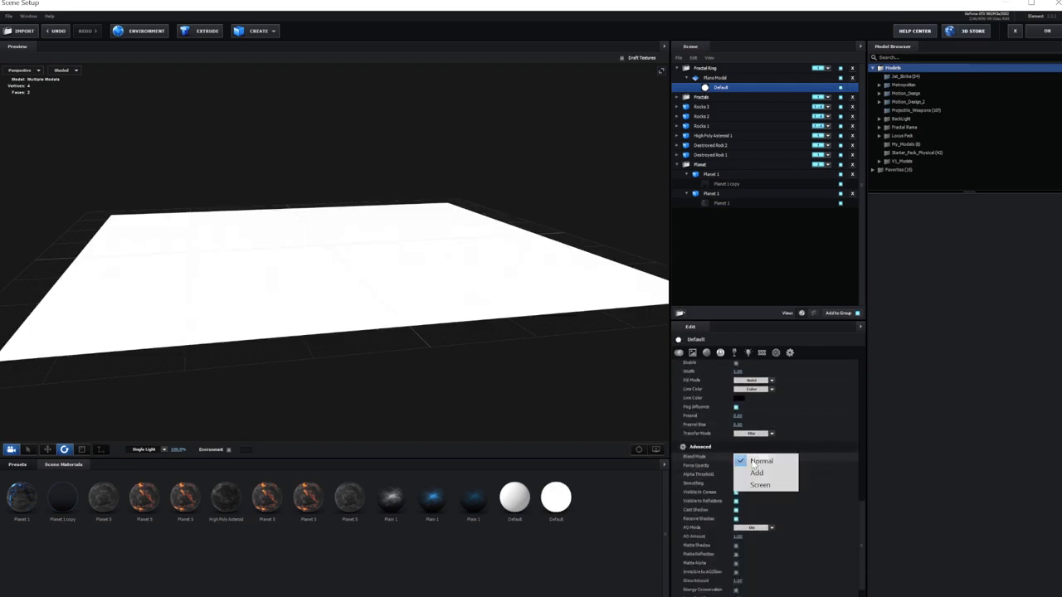
left_click(752, 487)
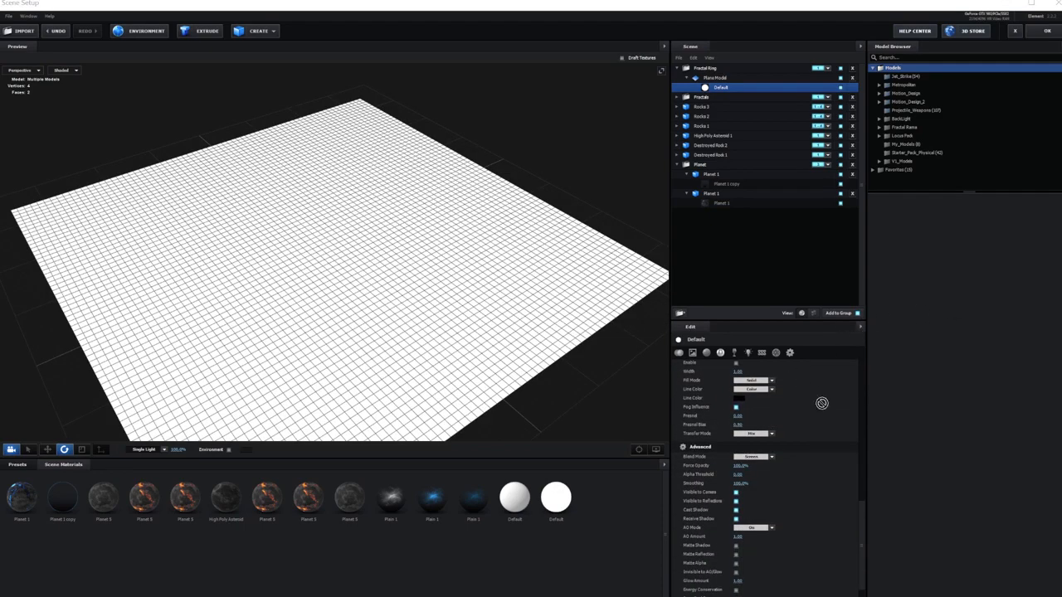
- Load the Cloud 2 LOAF.jpg image into the Illumination texture slot of the plane's material
scroll(825, 402, "up", 7)
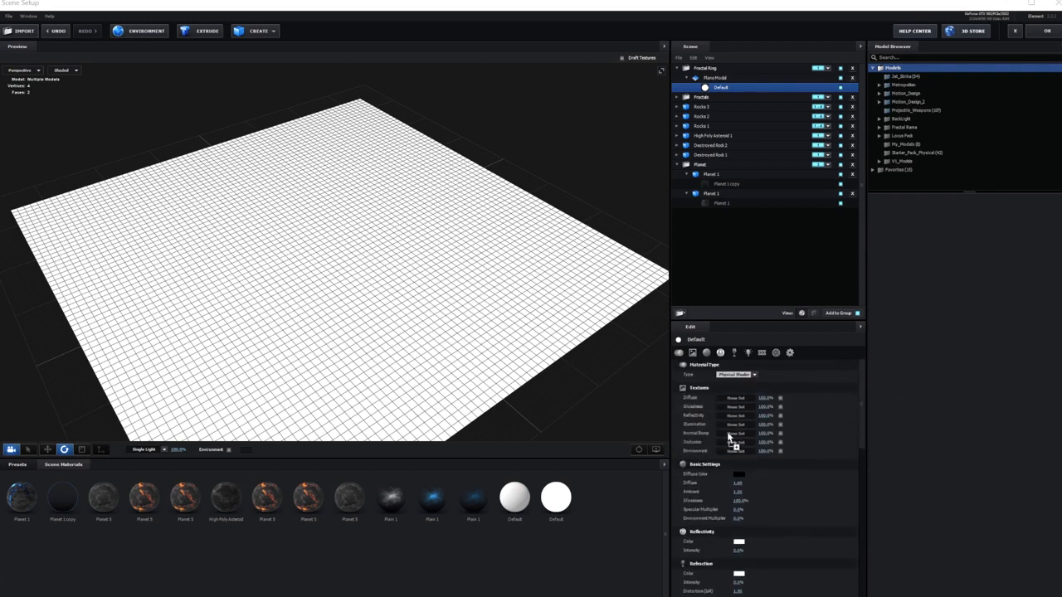
left_click_drag(728, 429, 735, 425)
mouse_move(556, 311)
left_mouse_down()
mouse_move(581, 302)
mouse_move(531, 307)
mouse_move(576, 304)
left_mouse_up()
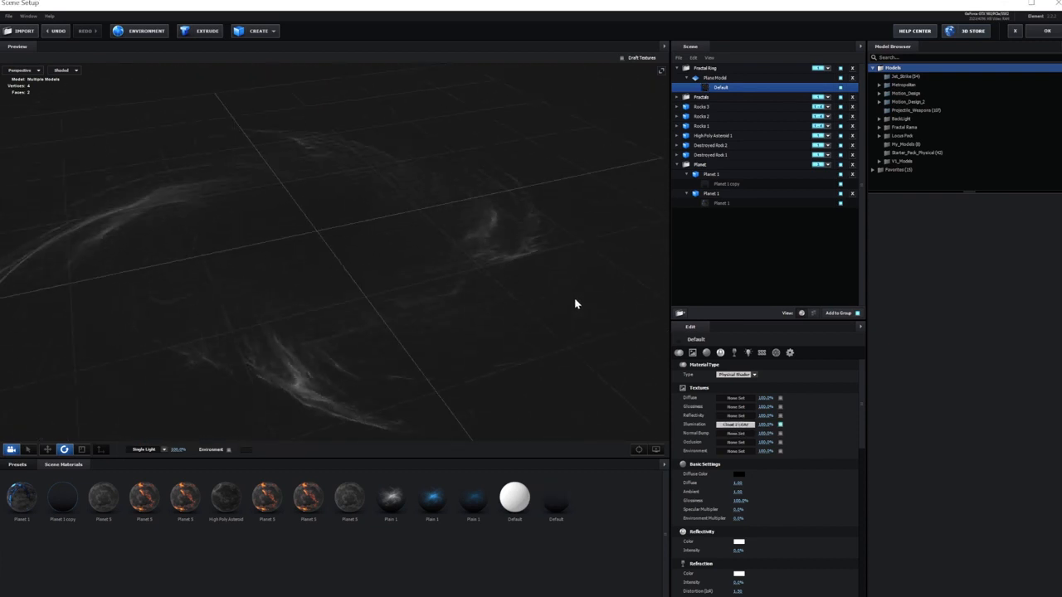
- Duplicate the cloud plane with the move gizmo and offset the copy slightly upward along the Y axis
left_click(48, 450)
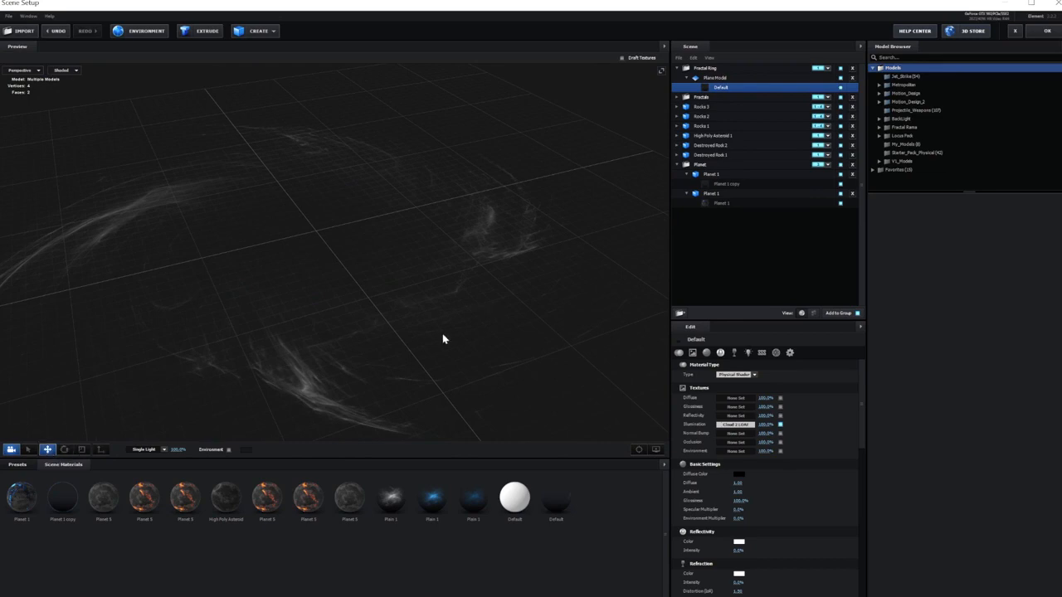
left_click(659, 451)
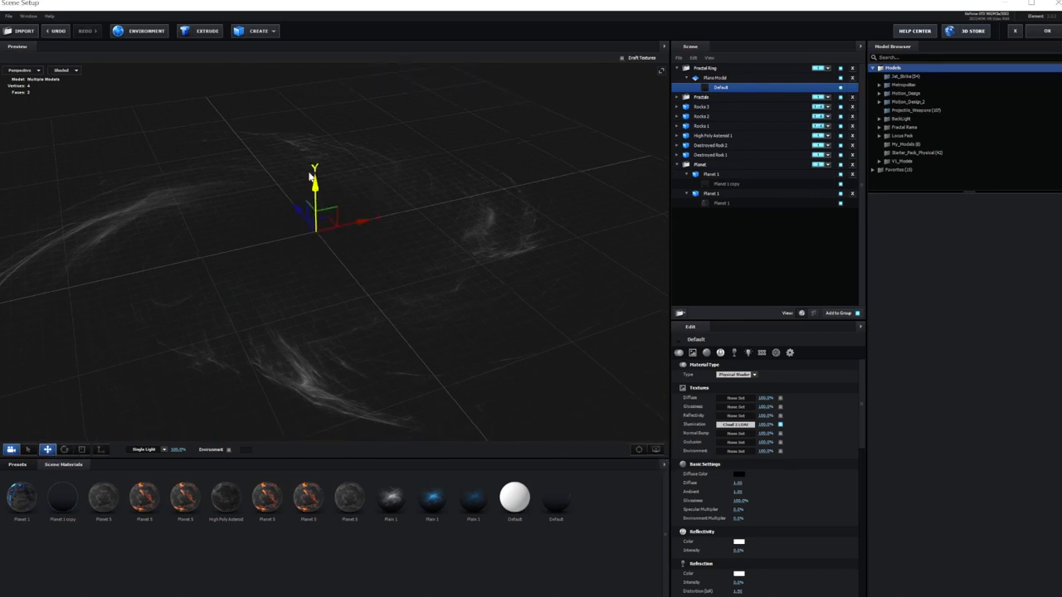
left_click_drag(314, 190, 317, 177)
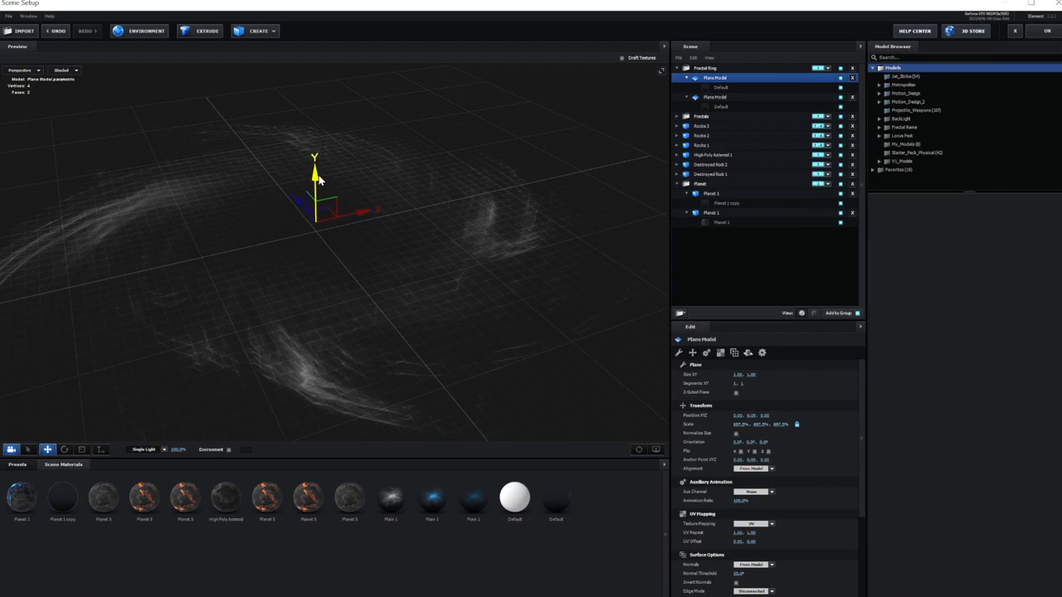
- Rotate the duplicated top plane in the Fractal Ring group about its vertical axis
left_click(64, 450)
left_click_drag(281, 251, 351, 266)
left_click(50, 449)
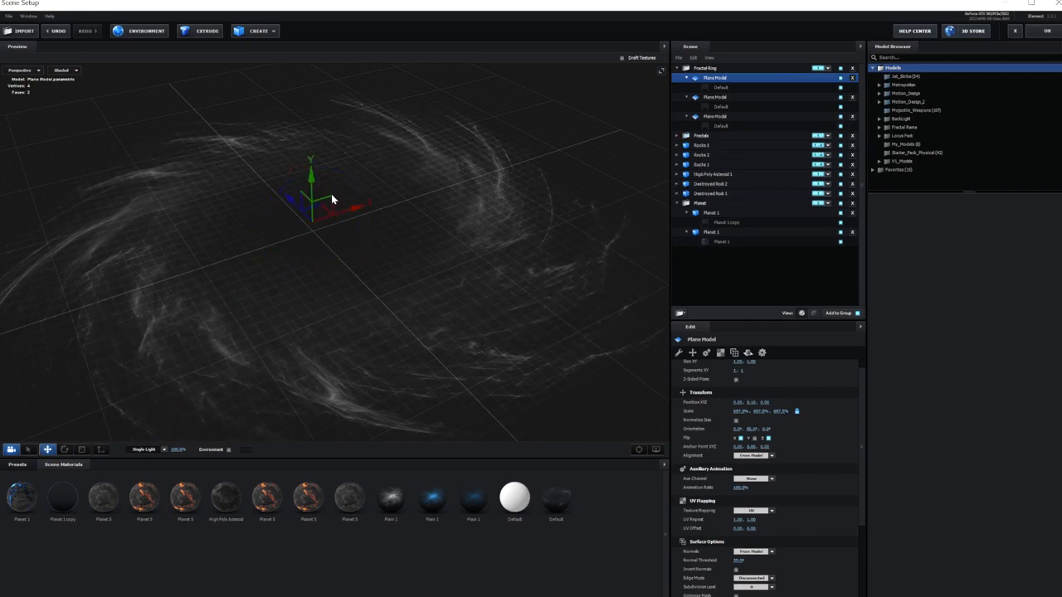
- Raise the newest plane copy slightly above the others and duplicate it to make a fourth plane in the Fractal Ring group
left_click_drag(314, 187, 312, 166)
key("ctrl+d")
left_click(65, 449)
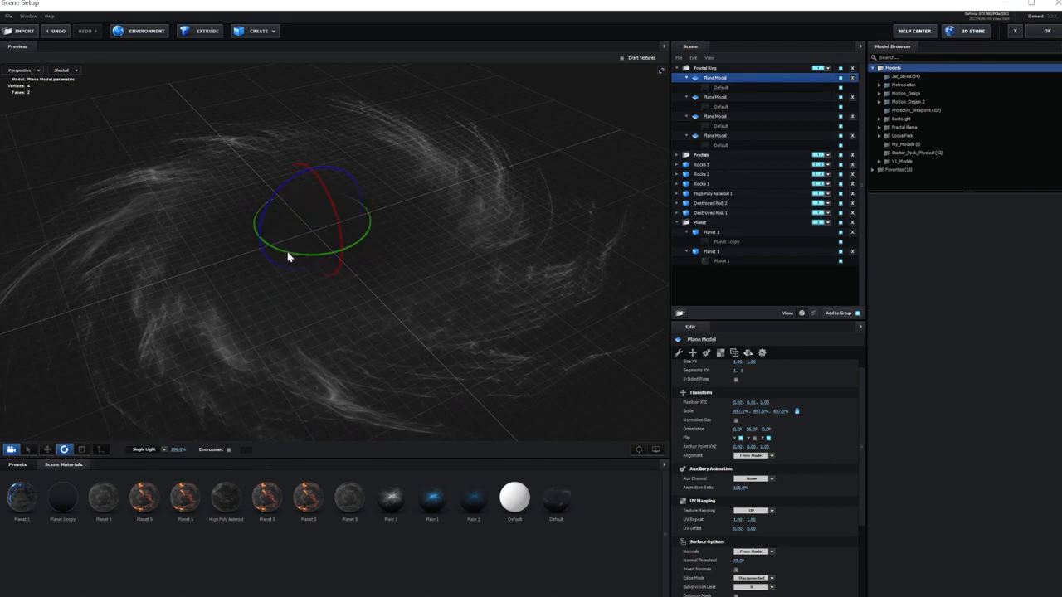
mouse_move(543, 329)
left_mouse_down()
mouse_move(426, 265)
mouse_move(455, 266)
mouse_move(429, 263)
mouse_move(415, 341)
mouse_move(536, 319)
left_mouse_up()
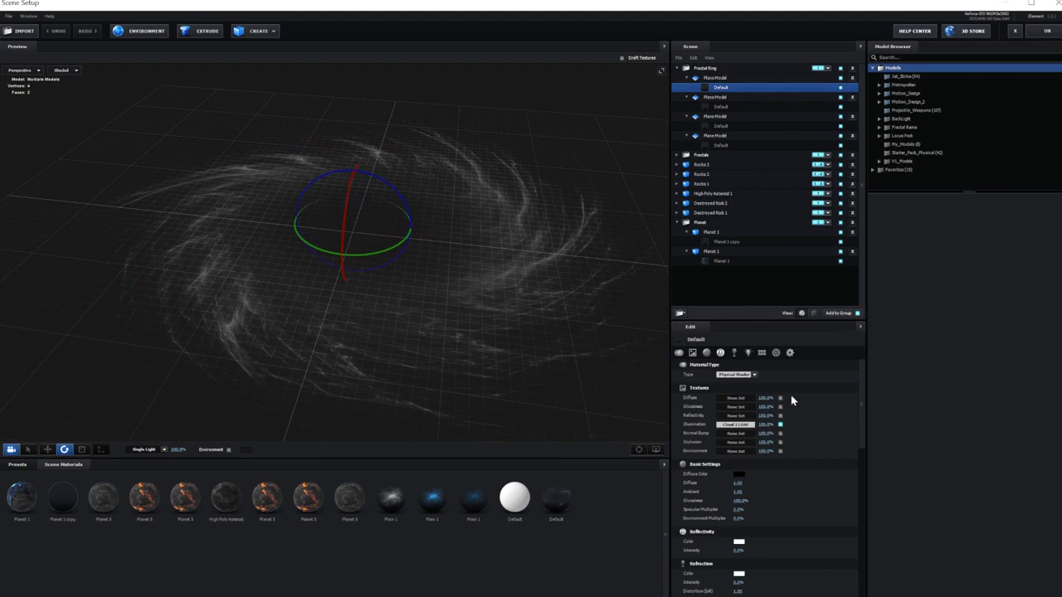
- Set the illumination color of the planes' Default material to a saturated blue
scroll(782, 440, "down", 5)
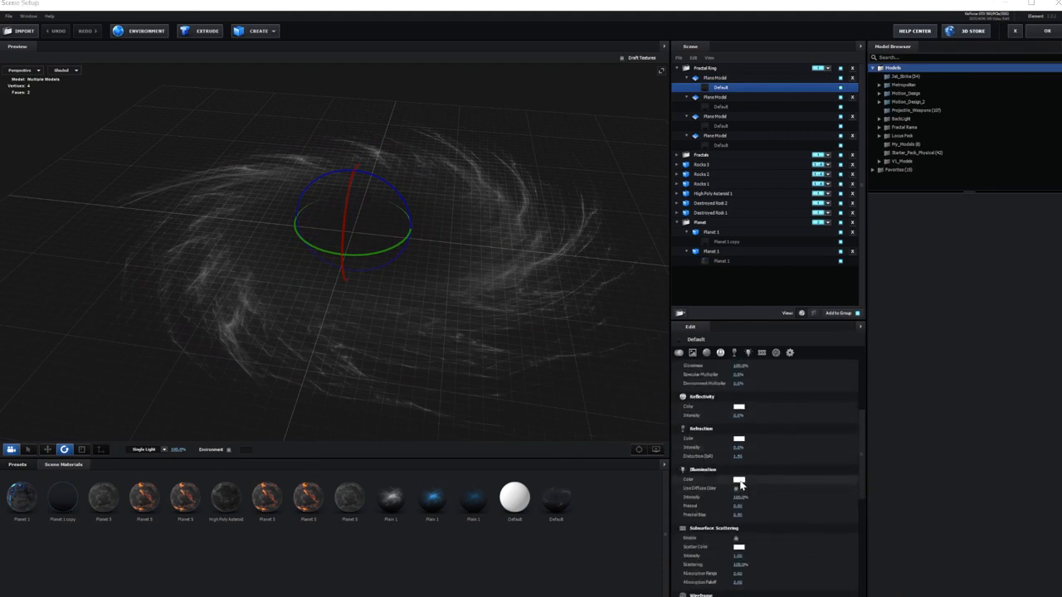
left_click(740, 480)
left_click(731, 449)
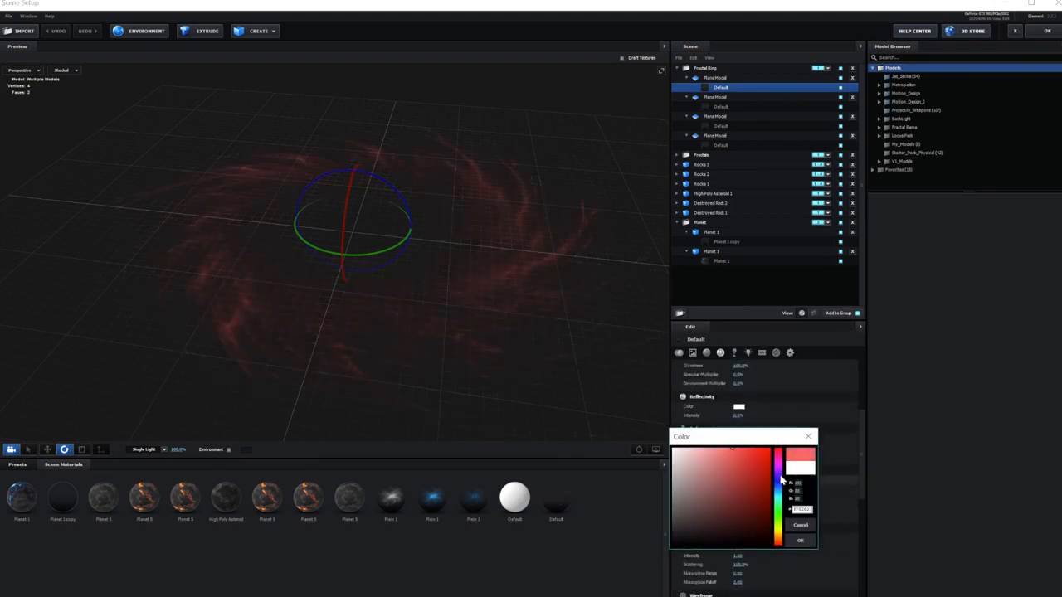
left_click_drag(782, 480, 783, 494)
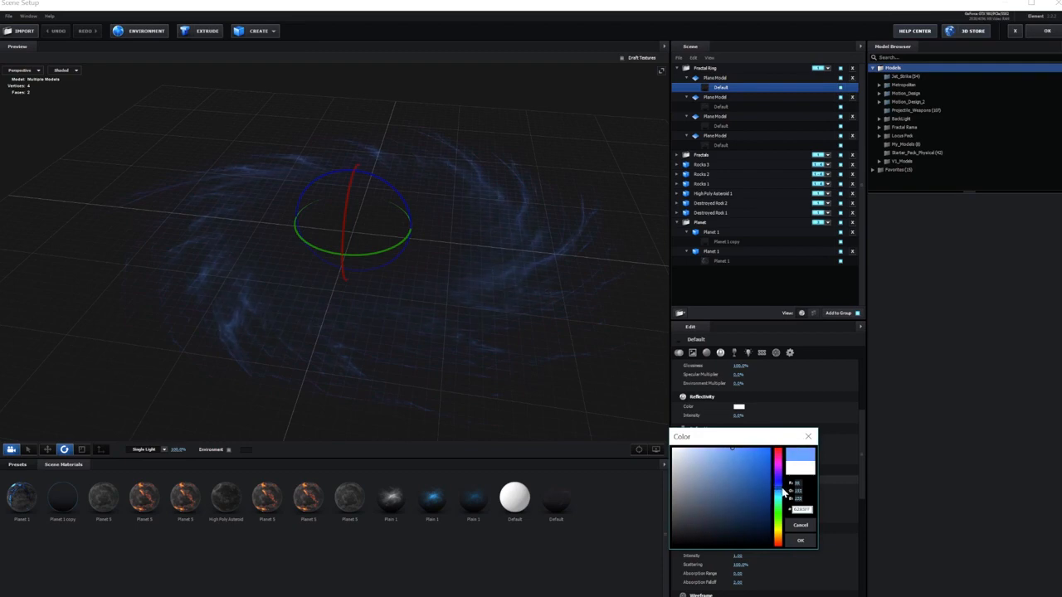
left_click(801, 540)
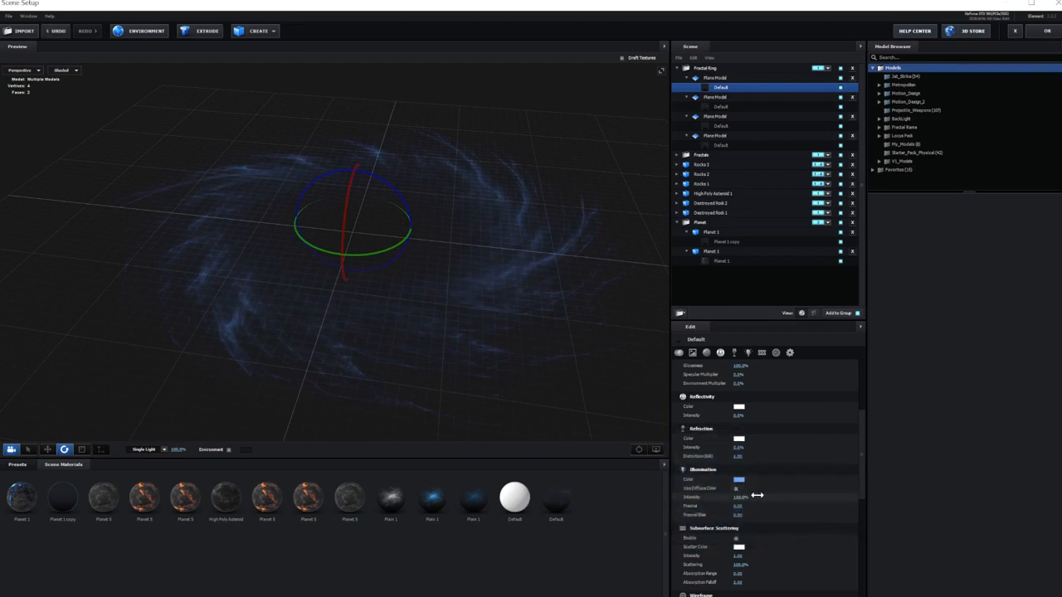
left_click(740, 481)
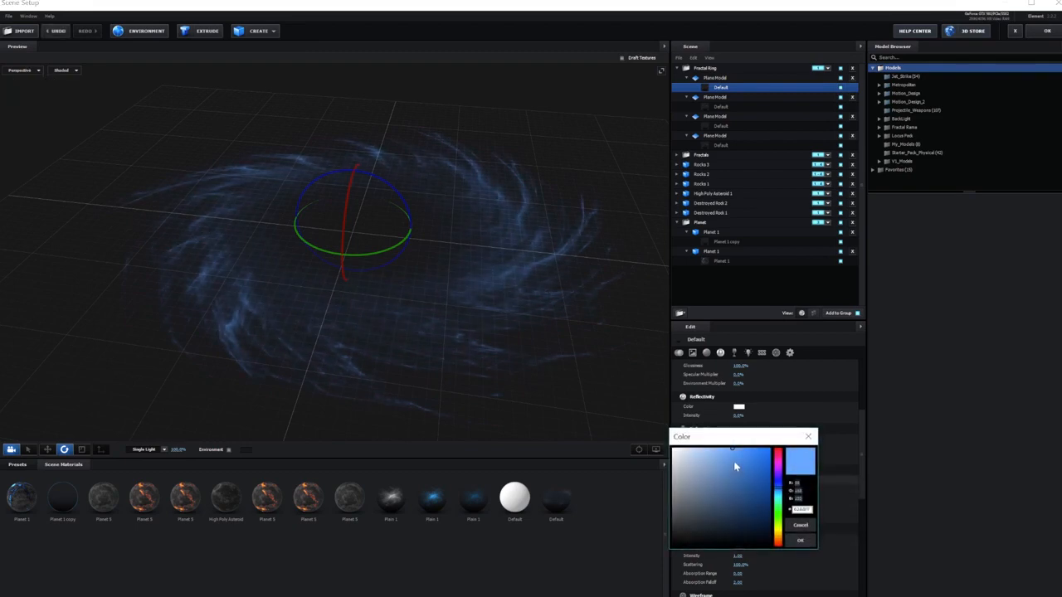
left_click(801, 540)
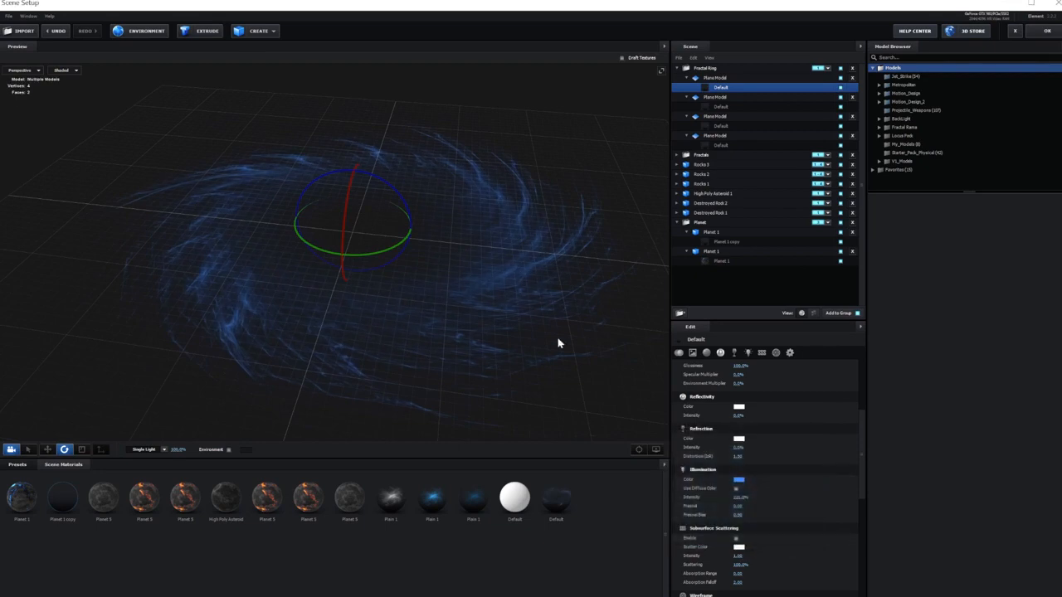
- Adjust the input levels of the planes' illumination texture to strengthen the swirl's contrast
scroll(778, 463, "up", 3)
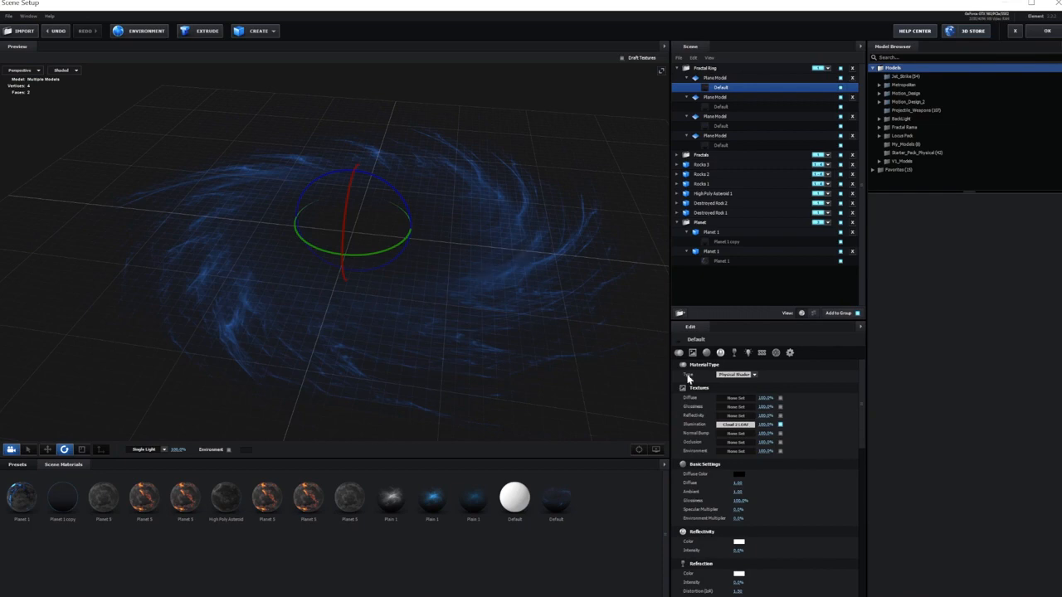
left_click(735, 425)
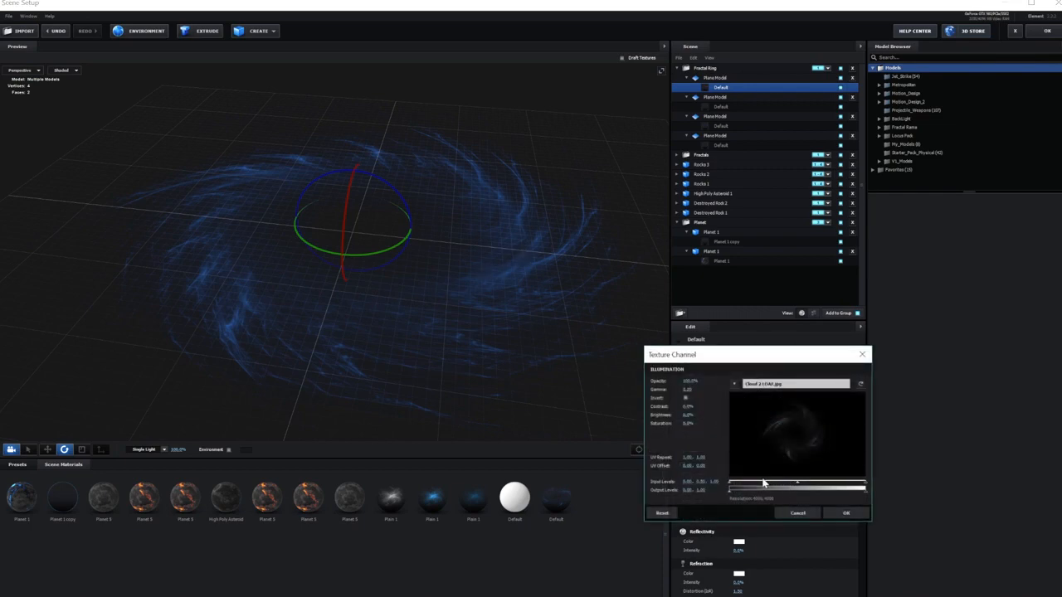
mouse_move(799, 485)
left_mouse_down()
mouse_move(768, 485)
mouse_move(810, 486)
mouse_move(796, 486)
left_mouse_up()
left_click(847, 512)
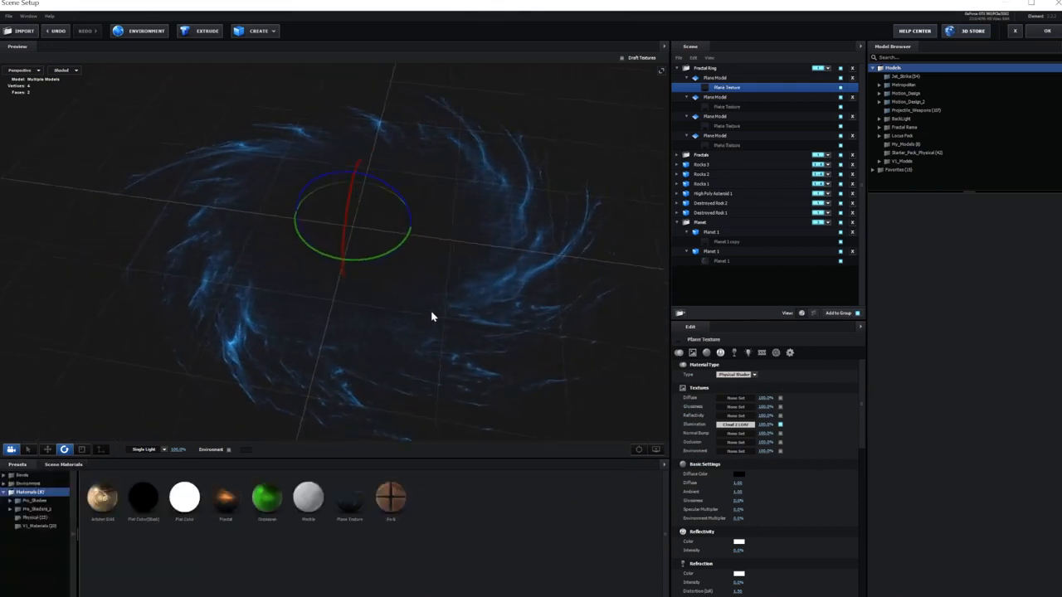
mouse_move(431, 316)
left_mouse_down()
mouse_move(445, 327)
mouse_move(389, 311)
mouse_move(404, 280)
mouse_move(393, 311)
mouse_move(420, 313)
mouse_move(343, 318)
mouse_move(361, 329)
mouse_move(310, 305)
mouse_move(398, 332)
mouse_move(342, 323)
mouse_move(414, 317)
left_mouse_up()
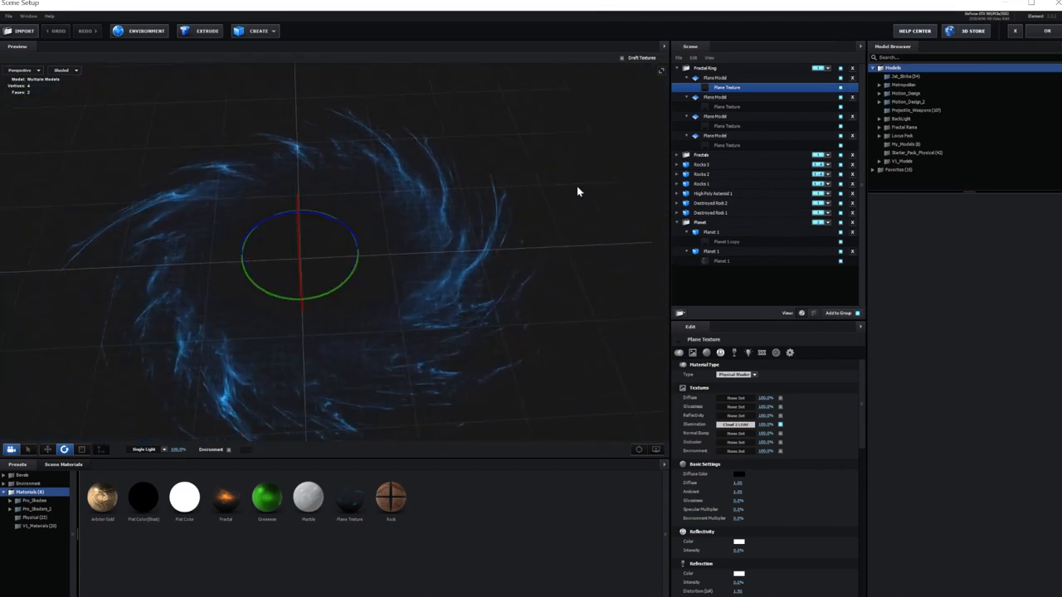
- Assign the Fractal Ring folder to group 5 and apply the scene setup to return to the composition
left_click(707, 68)
left_click(678, 68)
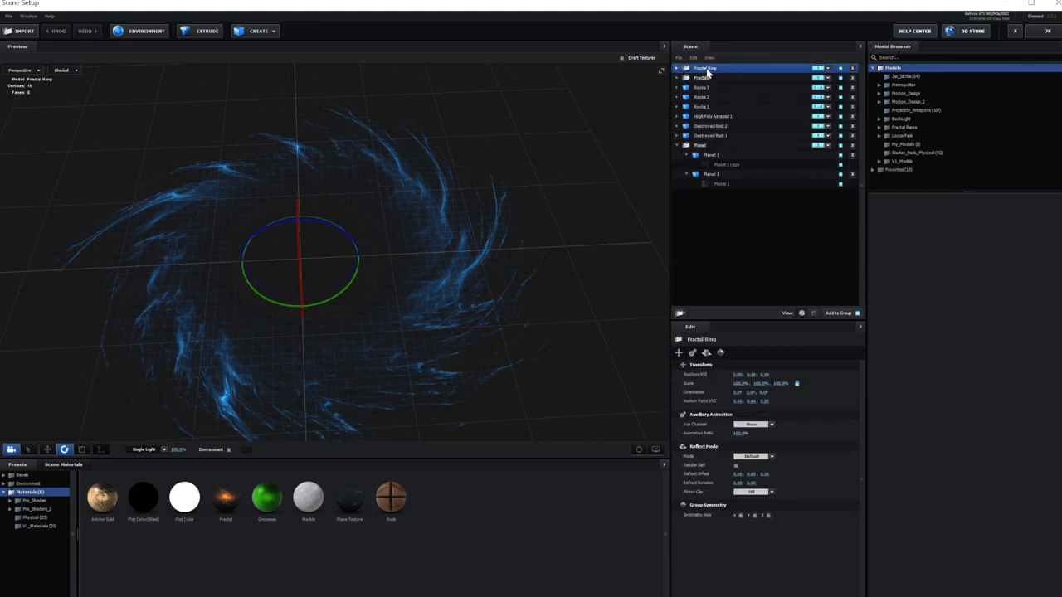
left_click(827, 69)
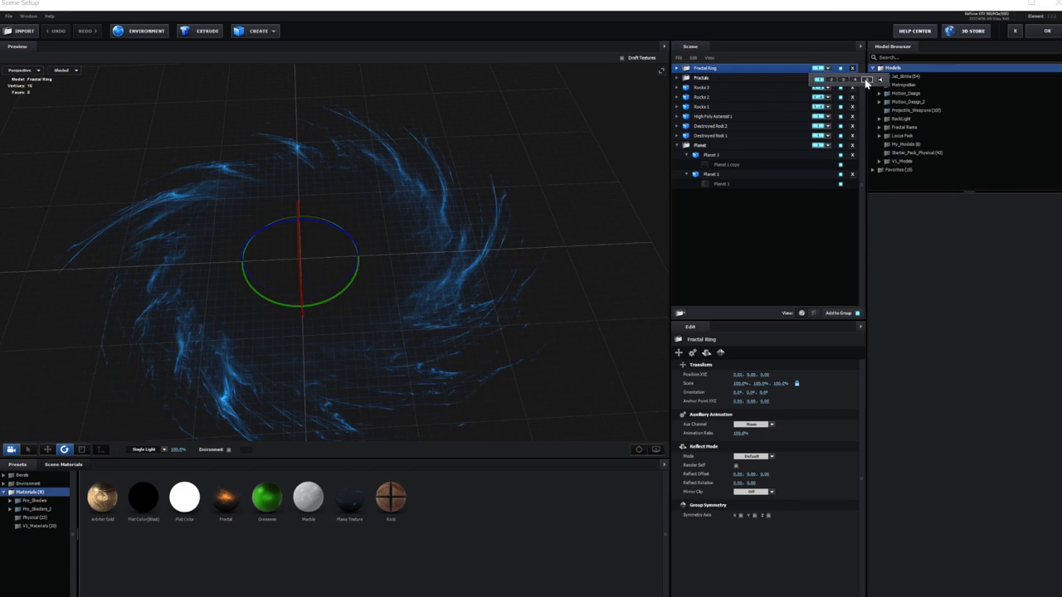
left_click(867, 80)
left_click(746, 227)
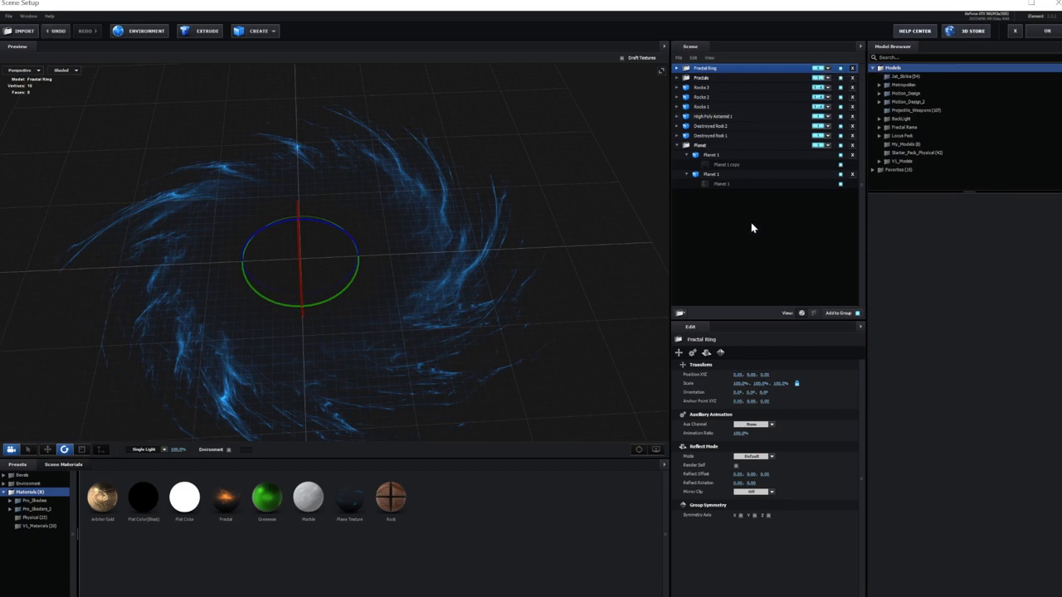
left_click(1038, 34)
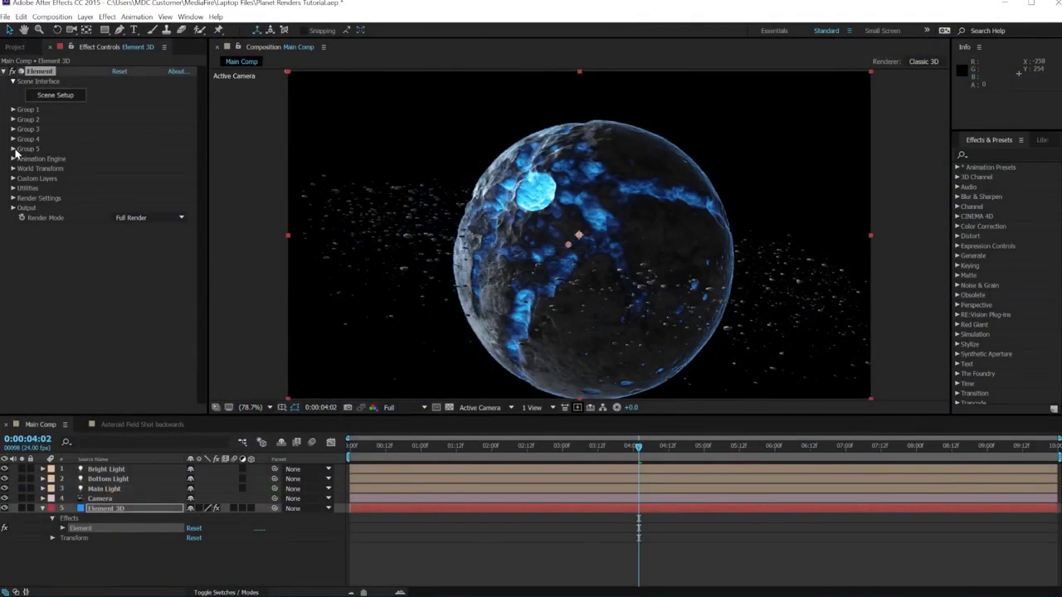
- Set Group 5's Particle Size to 190 in the Element effect
left_click(12, 149)
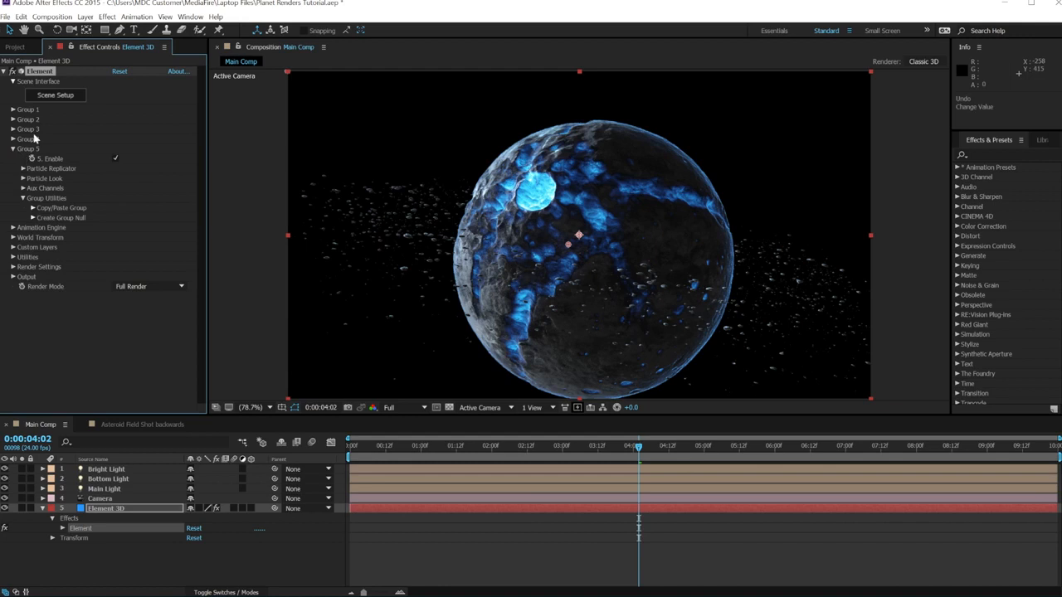
left_click(23, 179)
left_click(122, 188)
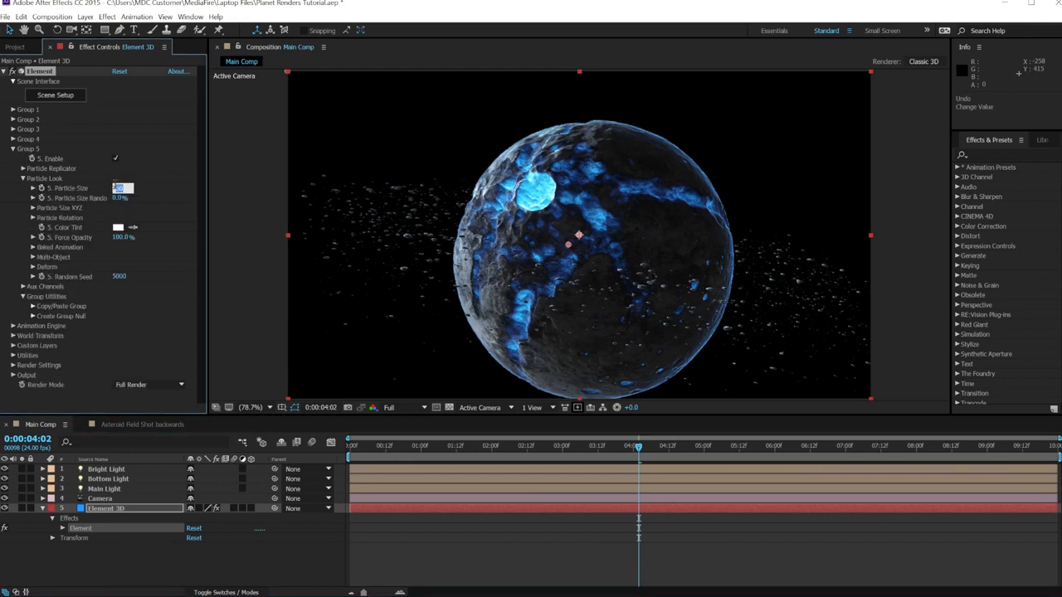
key("Return")
- Set Group 5's Position Z to 56000 in the particle replicator
left_click(23, 170)
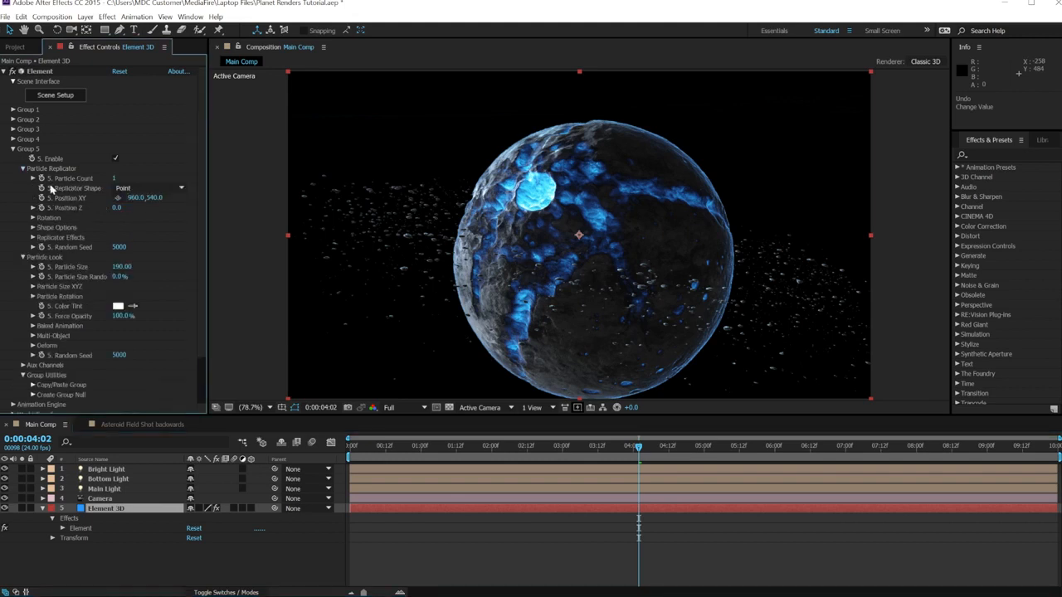
left_click(117, 207)
type("56000")
key("Return")
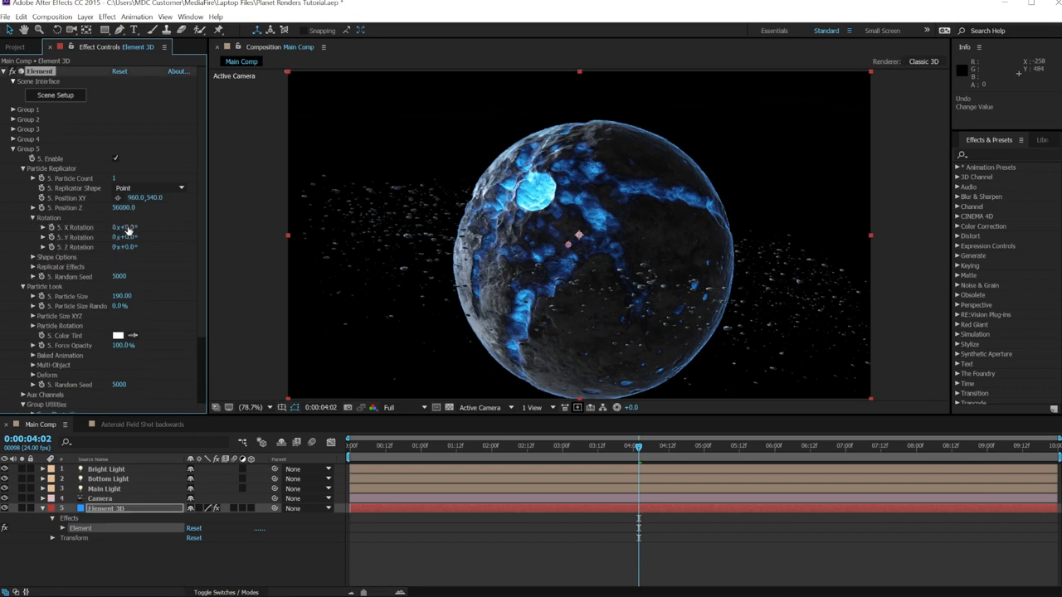
- Tilt the Group 5 ring by setting its X Rotation to 17° and Z Rotation to 6°
left_click_drag(130, 231, 193, 246)
key("ctrl+z")
mouse_move(125, 227)
left_mouse_down()
mouse_move(139, 227)
mouse_move(133, 246)
left_mouse_up()
key("ctrl+z")
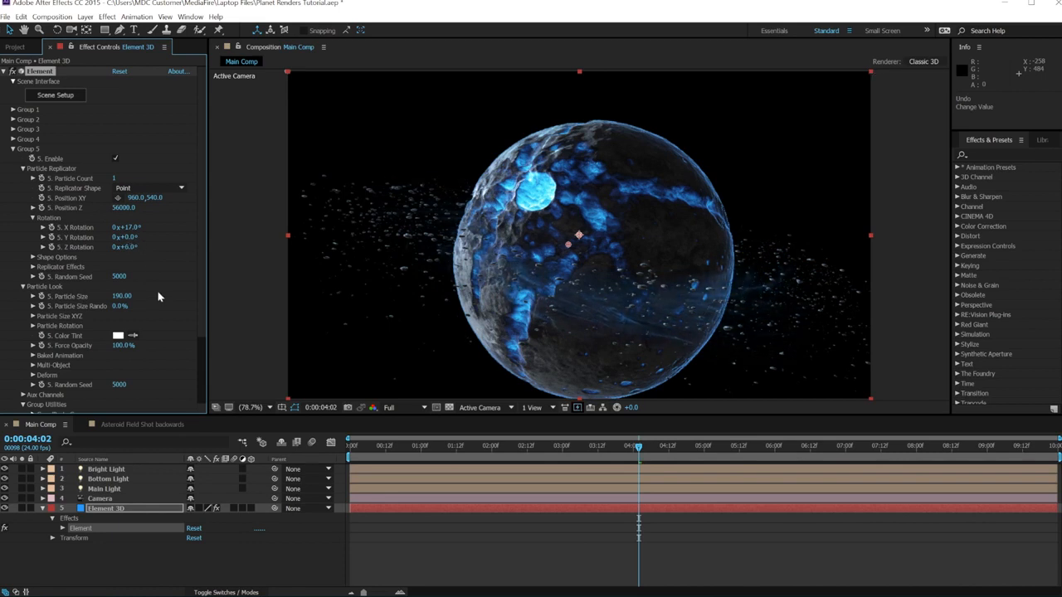
- Increase Group 5's Particle Size to 303 and preview the ring from an earlier point in the timeline
left_click_drag(122, 297, 174, 280)
left_click_drag(638, 449, 461, 446)
key("space")
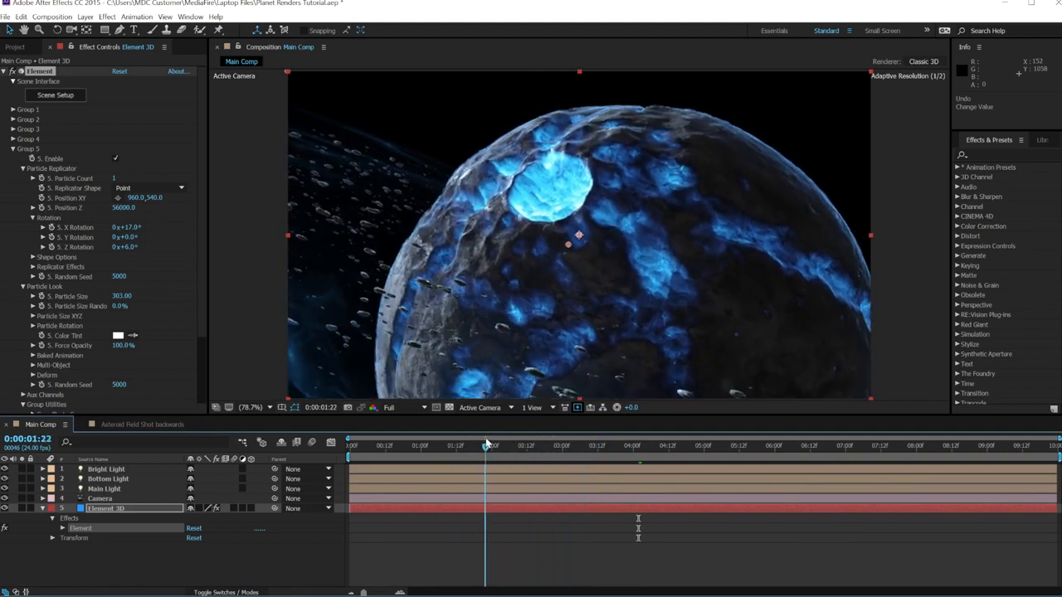
- Set Group 5's Y position to 557 and place the current time at 0:00:02:23
left_click_drag(538, 443, 586, 444)
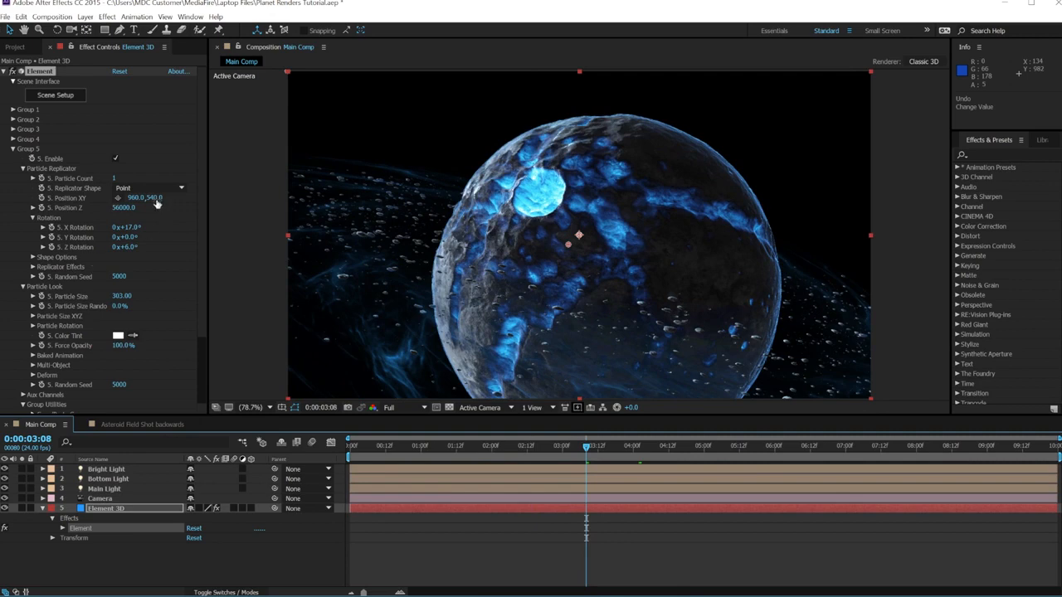
left_click_drag(154, 199, 126, 203)
mouse_move(574, 448)
left_mouse_down()
mouse_move(467, 445)
mouse_move(799, 440)
mouse_move(578, 433)
mouse_move(556, 446)
left_mouse_up()
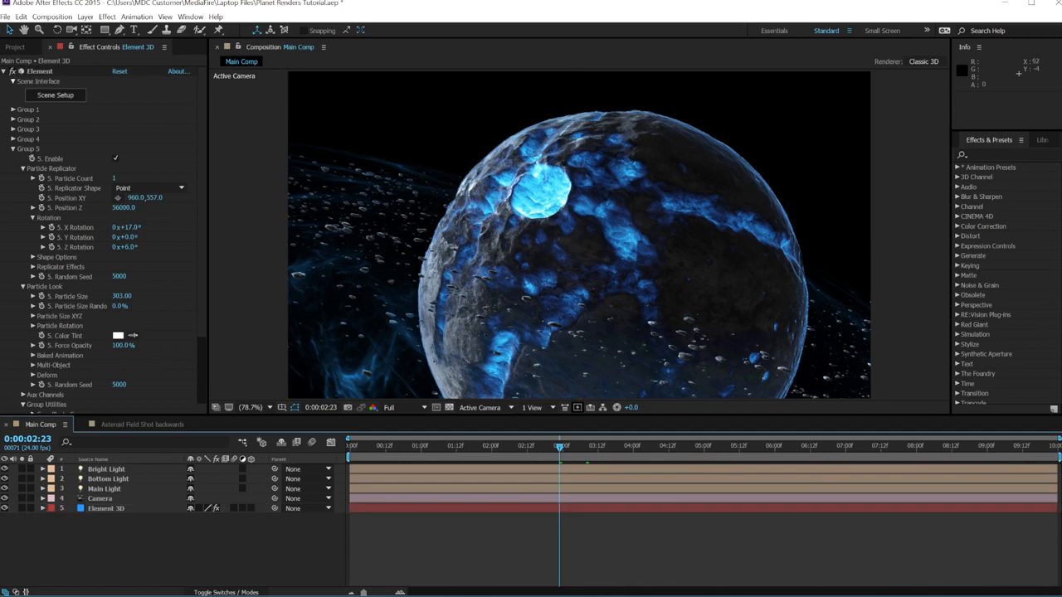
- Create a new 1920 × 1080 px solid layer named Flare
left_click(84, 18)
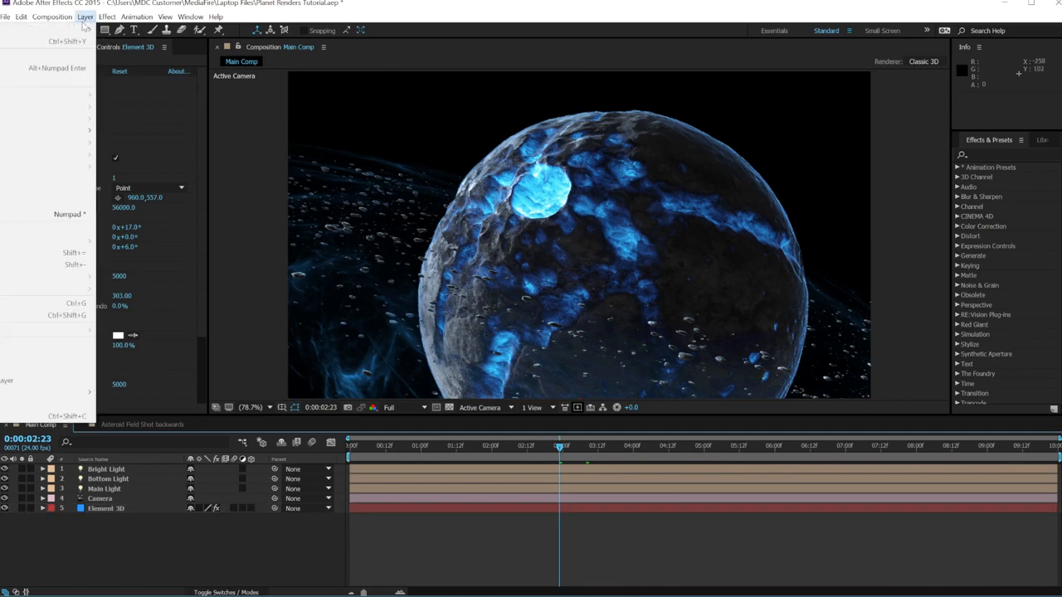
mouse_move(50, 27)
left_click(124, 43)
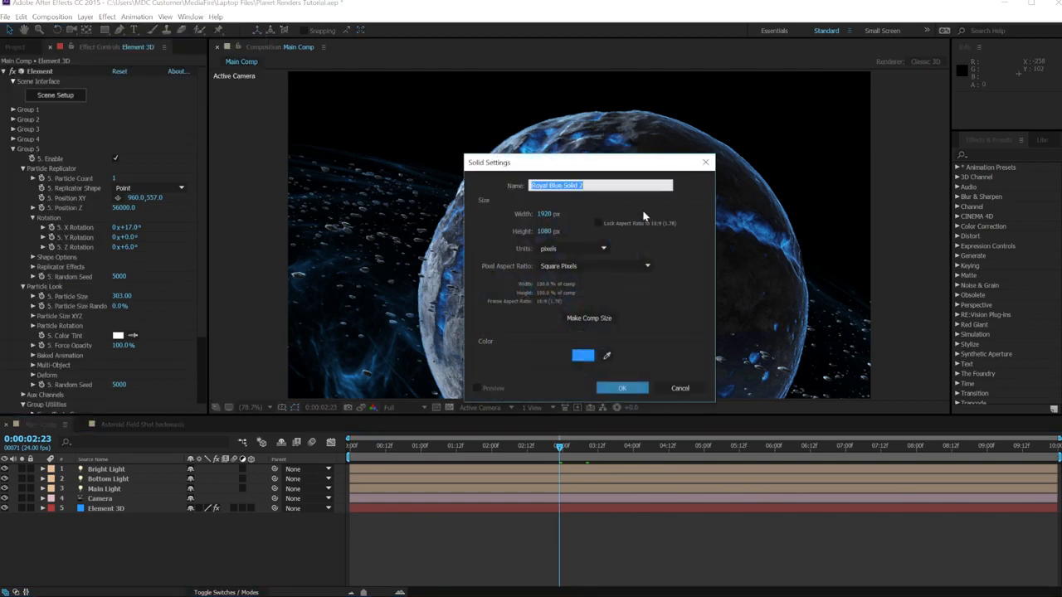
type("Pl")
left_click(622, 388)
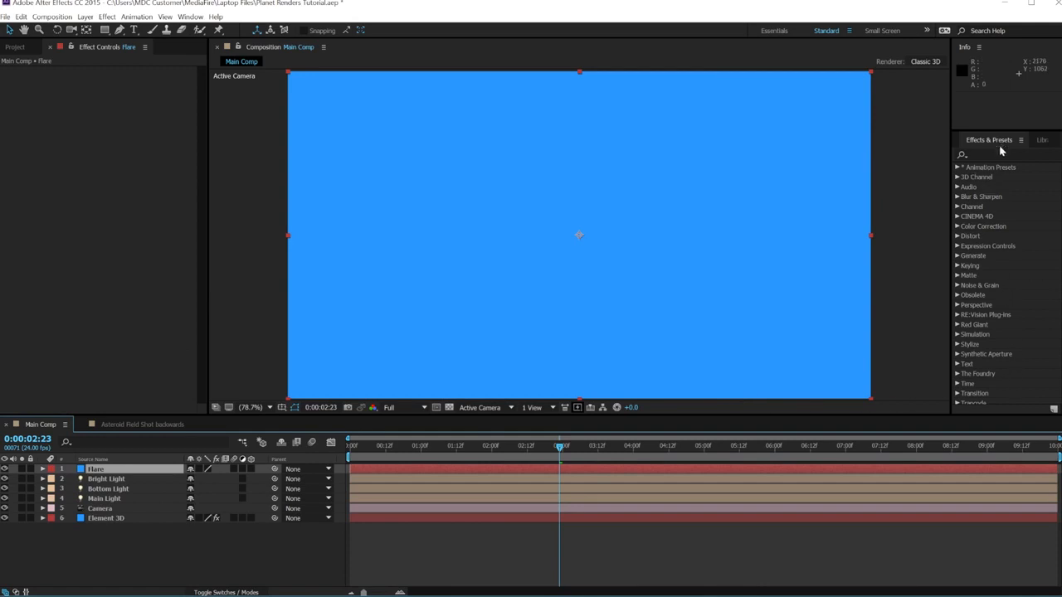
- Apply the Video Copilot Optical Flares effect to the Flare layer
scroll(1021, 265, "down", 4)
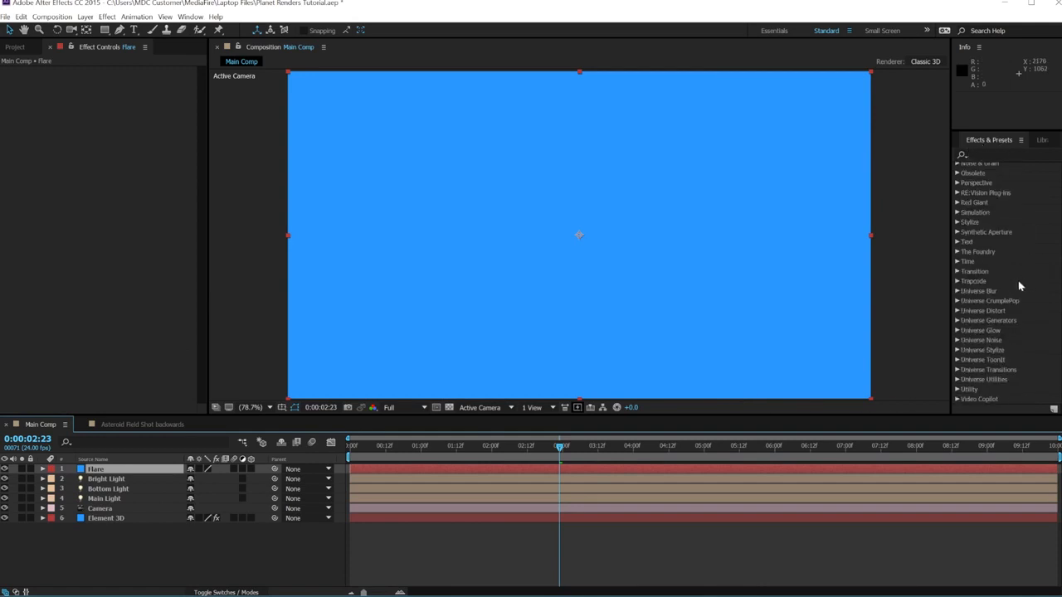
left_click(957, 400)
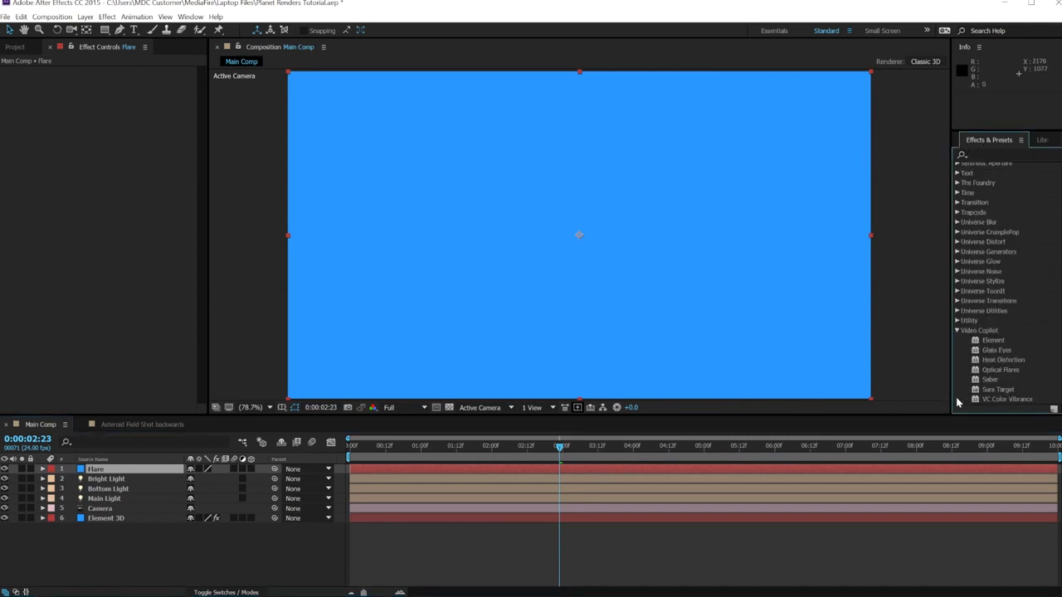
left_click(1009, 370)
left_click_drag(1011, 375, 688, 472)
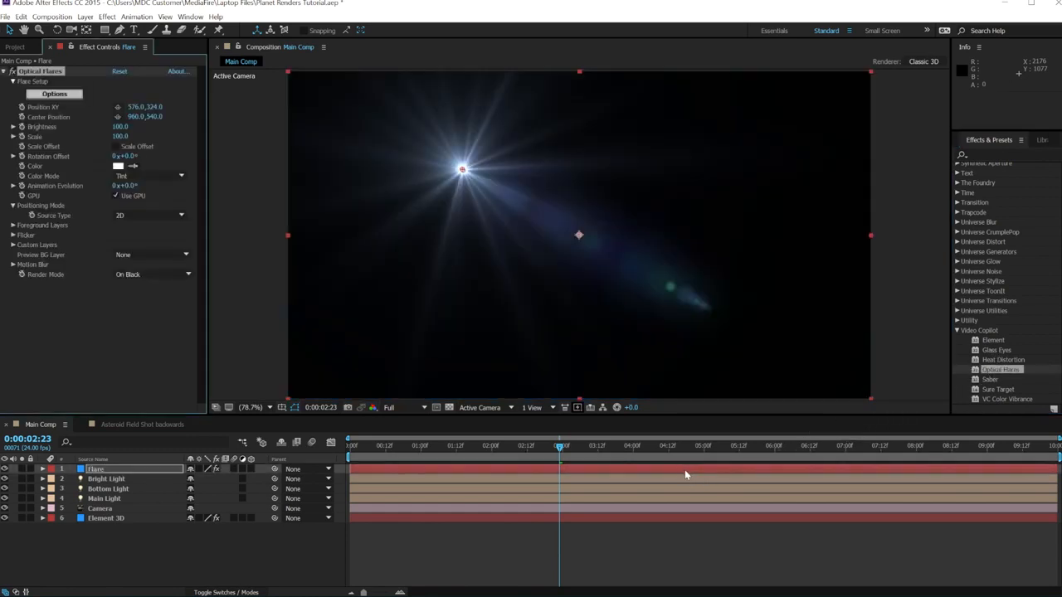
- Open the Optical Flares options, load a blue horizontal-streak flare from the Pro Presets 2 collection and preview it at different positions
left_click(55, 95)
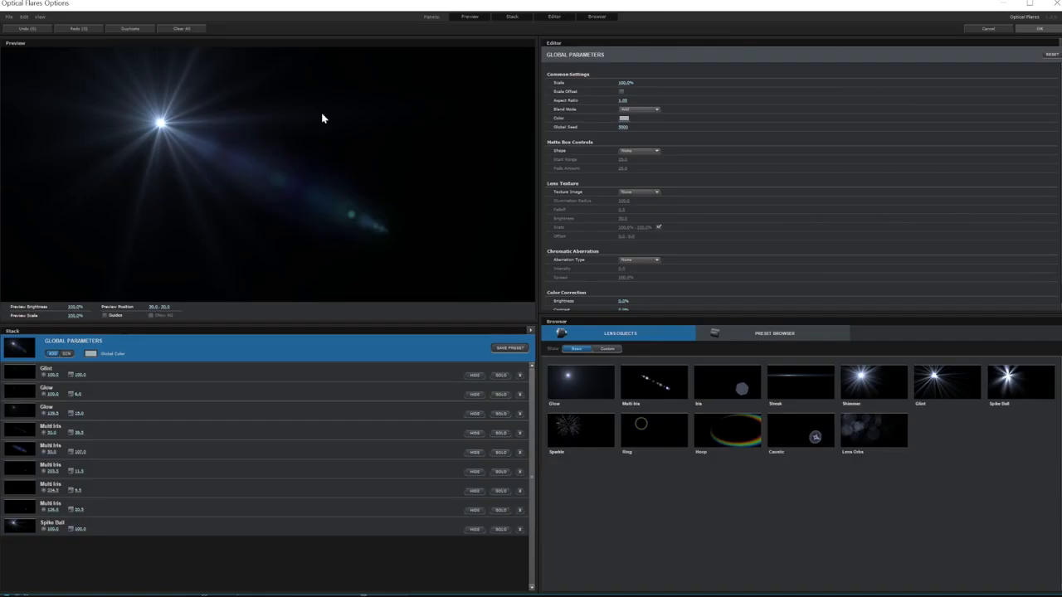
left_click_drag(181, 118, 228, 148)
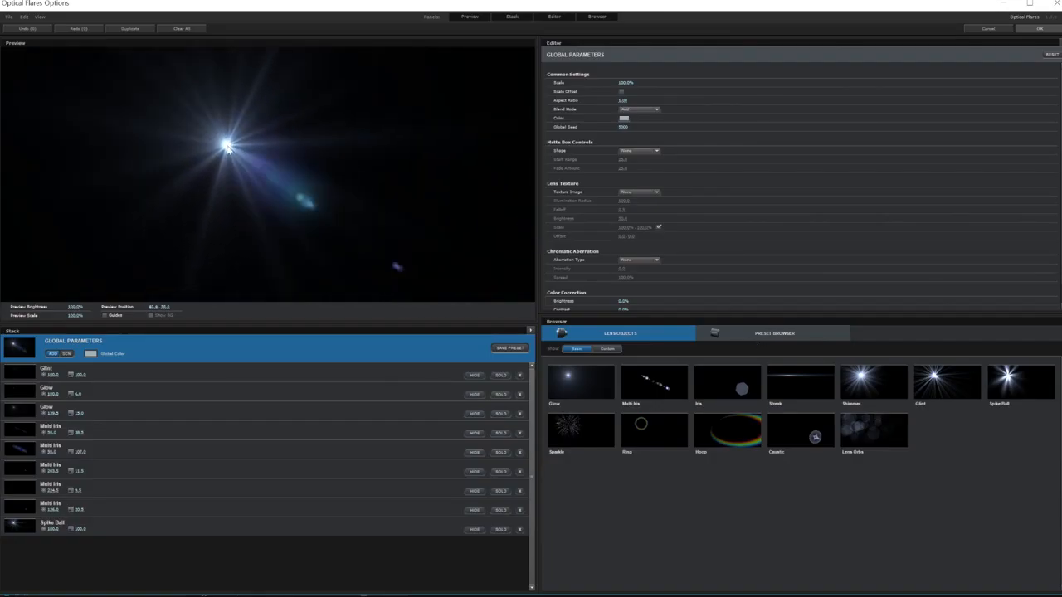
left_click(757, 335)
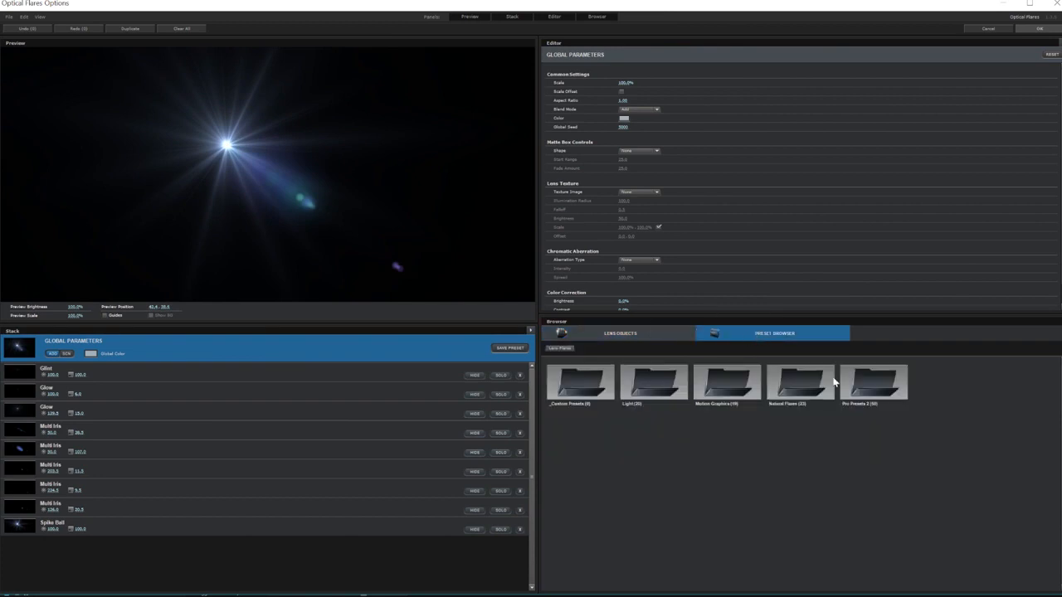
left_click(730, 384)
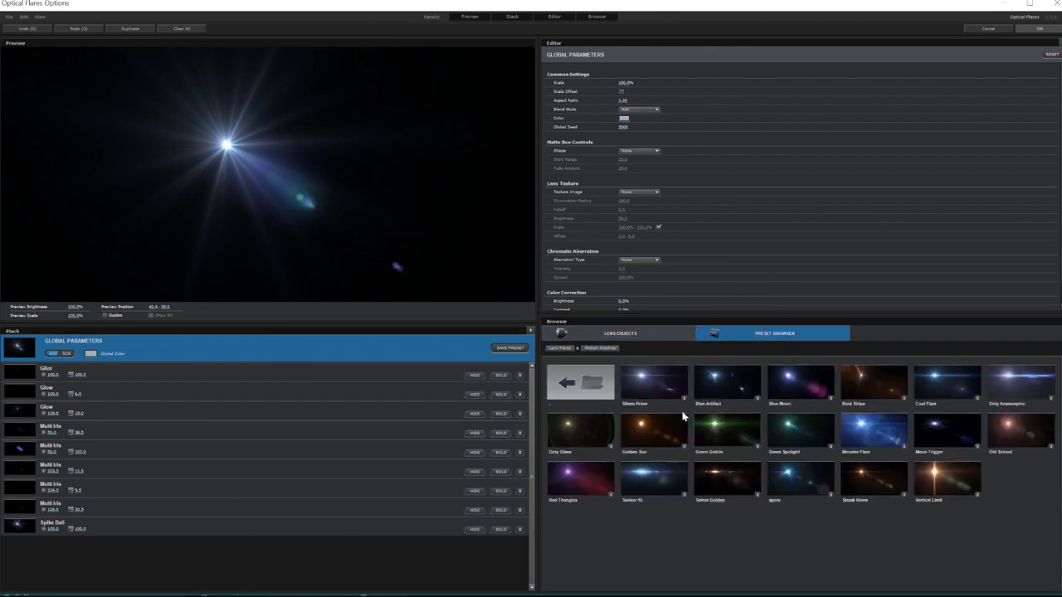
left_click(577, 383)
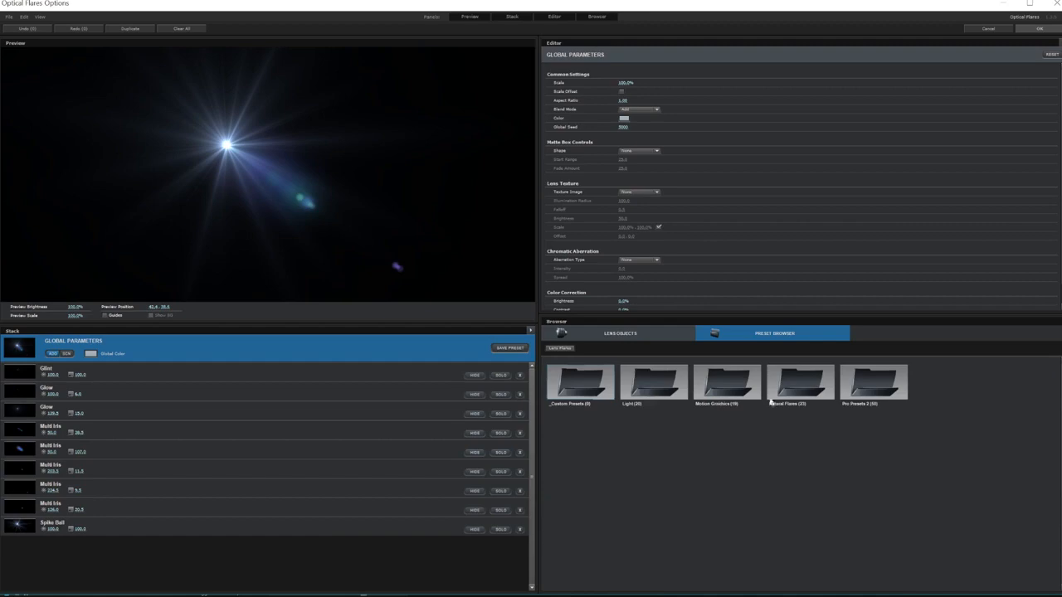
left_click(871, 384)
scroll(877, 447, "down", 2)
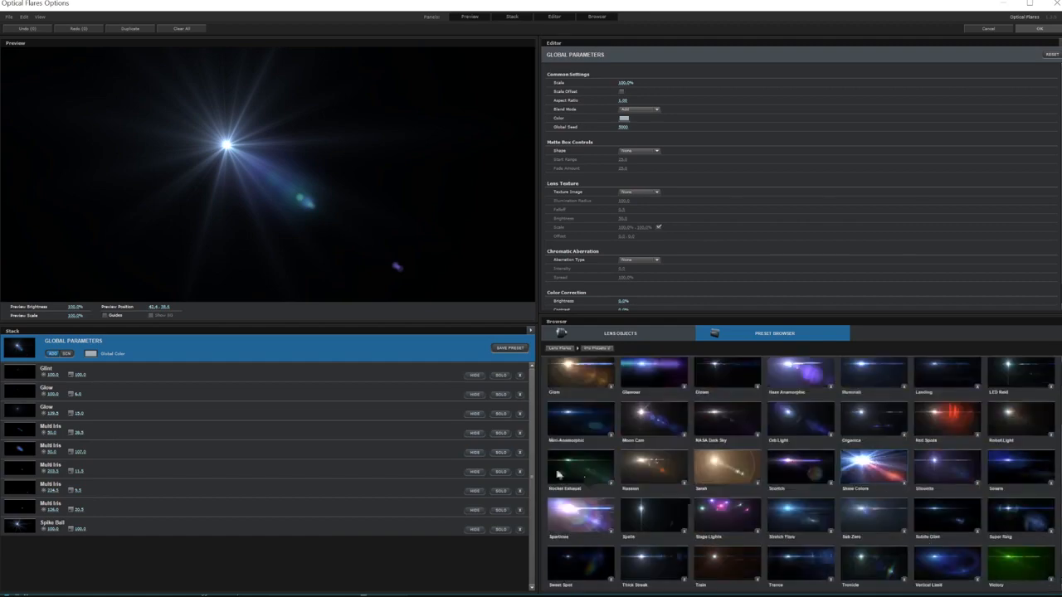
left_click(579, 516)
left_click_drag(249, 157, 427, 265)
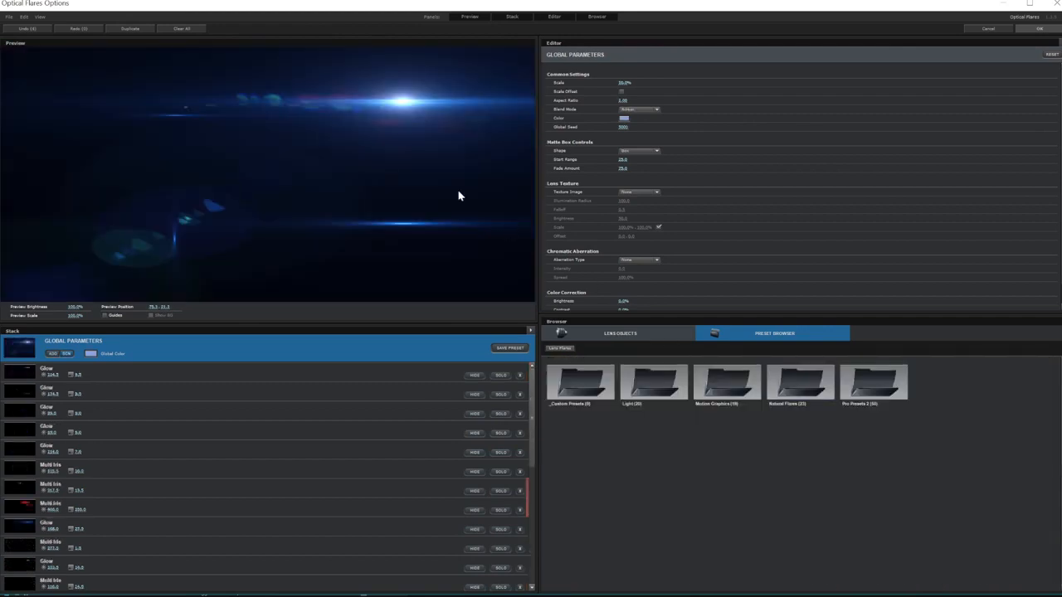
left_click_drag(459, 194, 431, 130)
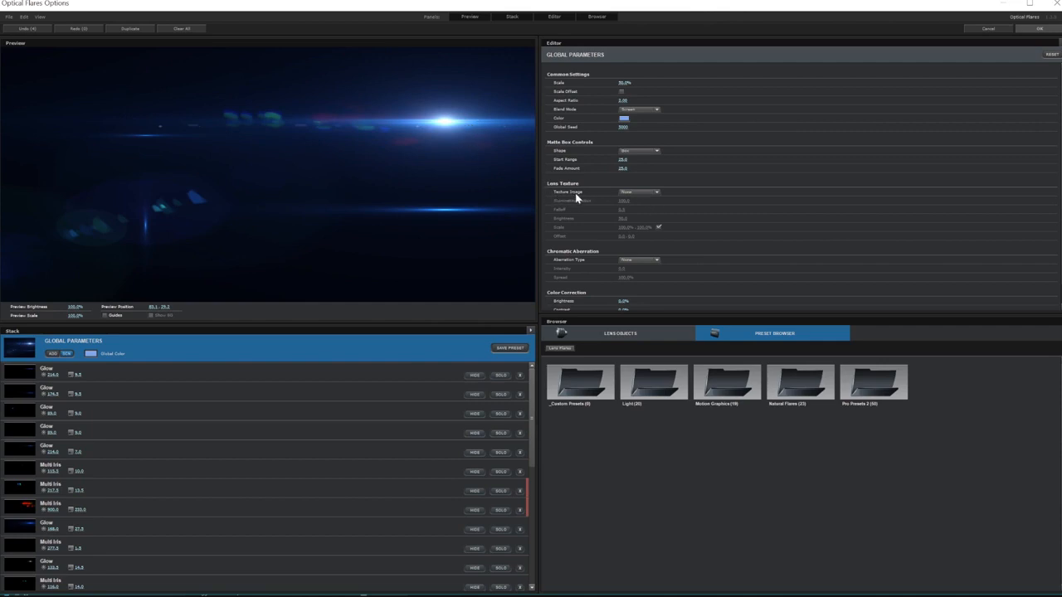
- Try the Coarse and Dag lens texture images on the flare, moving the preview flare around to judge them
left_click(637, 192)
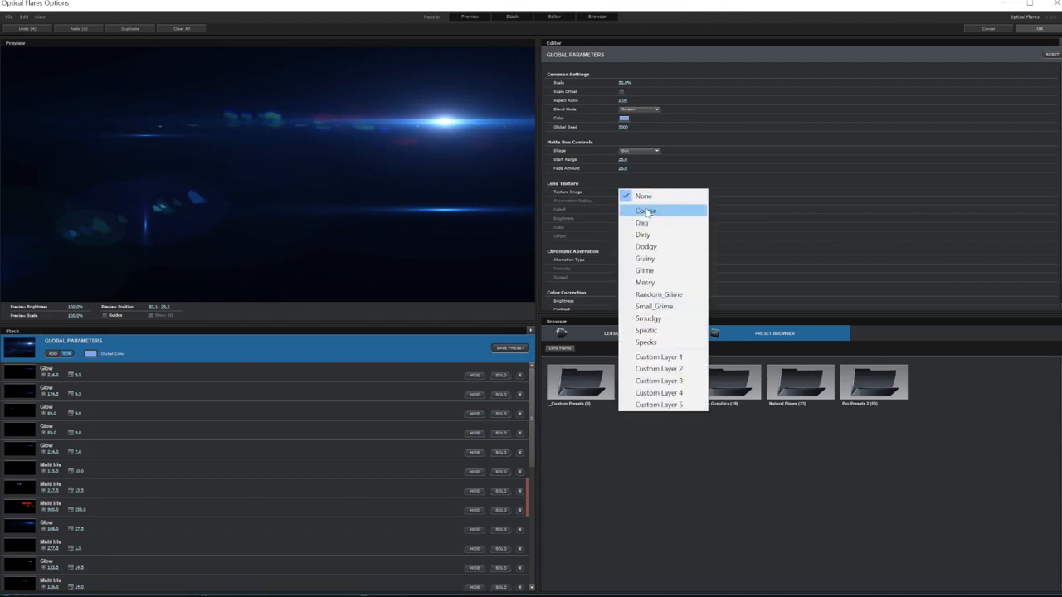
left_click(646, 210)
left_click_drag(426, 119, 394, 149)
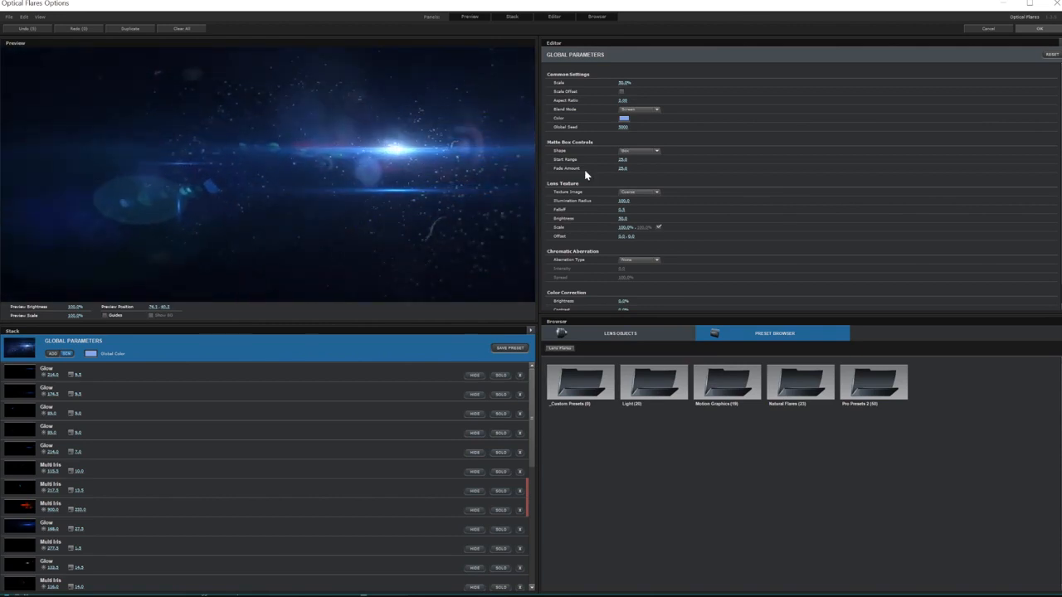
left_click(654, 192)
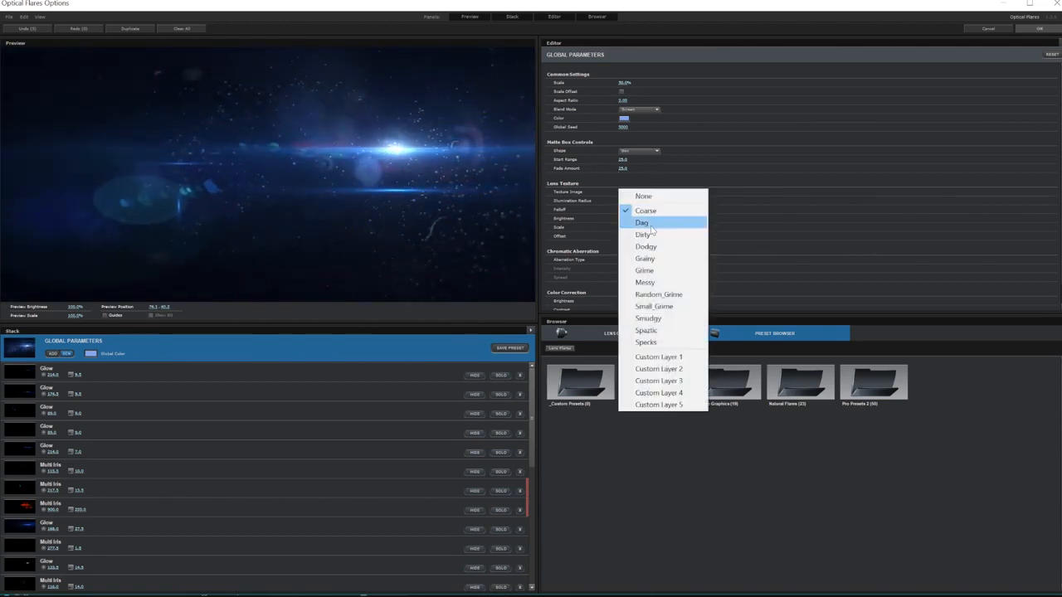
left_click(648, 220)
- Set the flare's lens Texture Image to Dirty and preview it with the light source at the frame's left edge
left_click(655, 193)
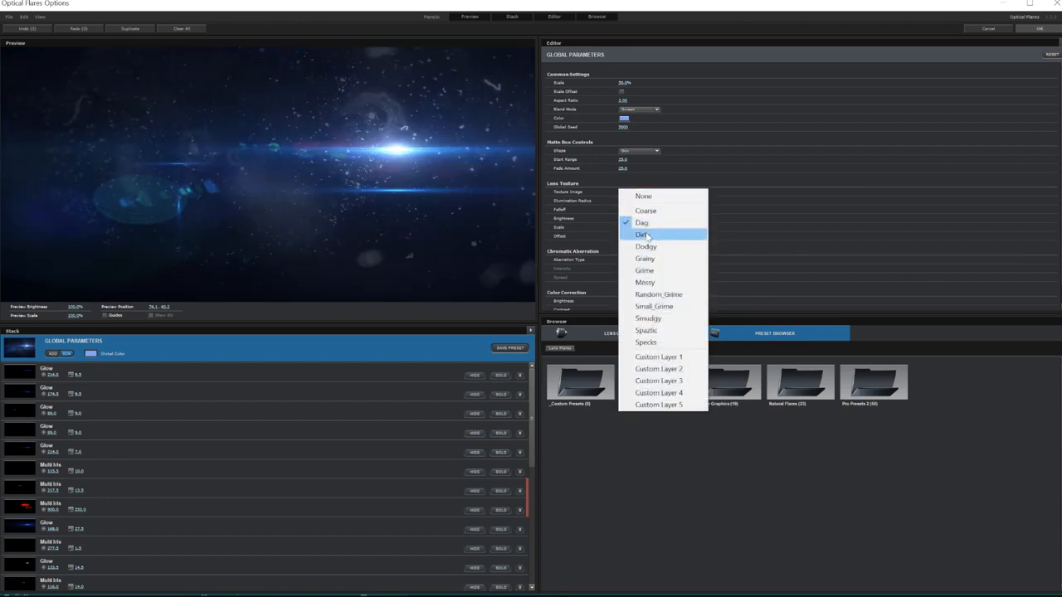
left_click(648, 235)
left_click_drag(378, 152, 27, 128)
- Set the Chromatic Aberration type to Red/Blue Shift, raise its intensity and preview the flare closer to the frame's centre
scroll(679, 260, "down", 1)
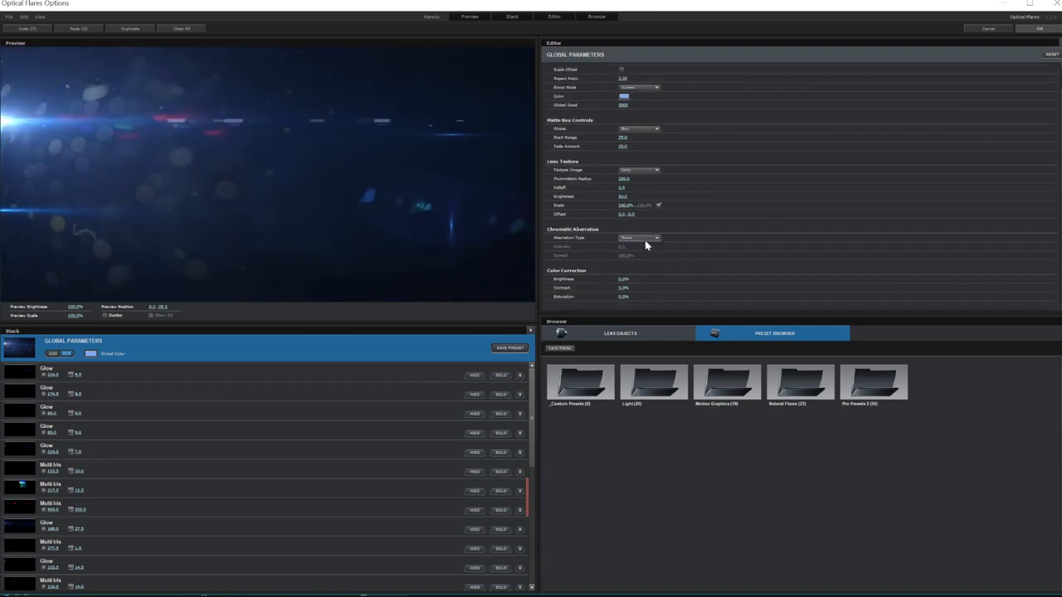
left_click(629, 238)
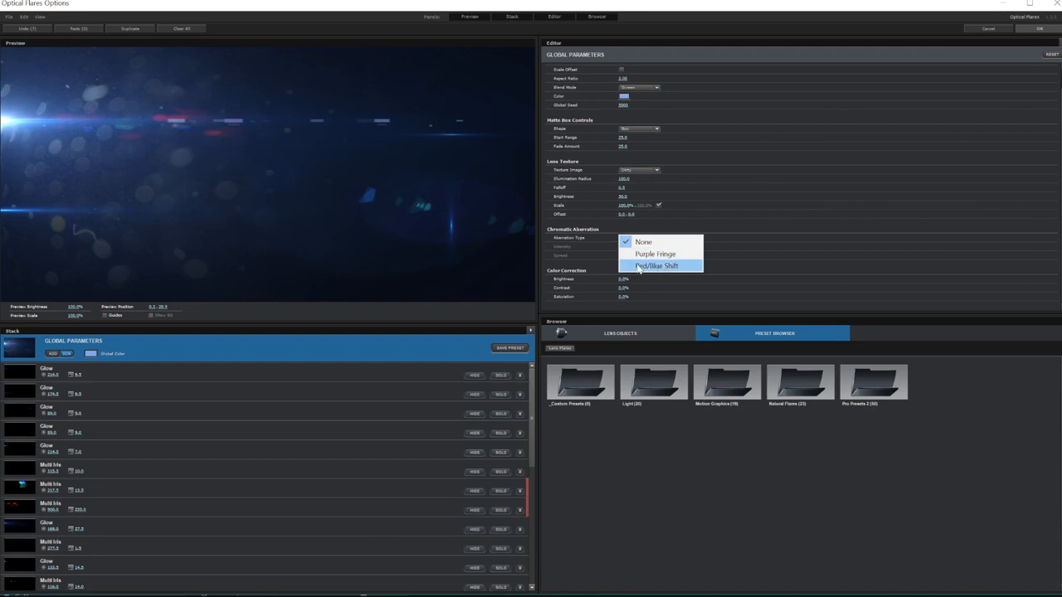
left_click(663, 266)
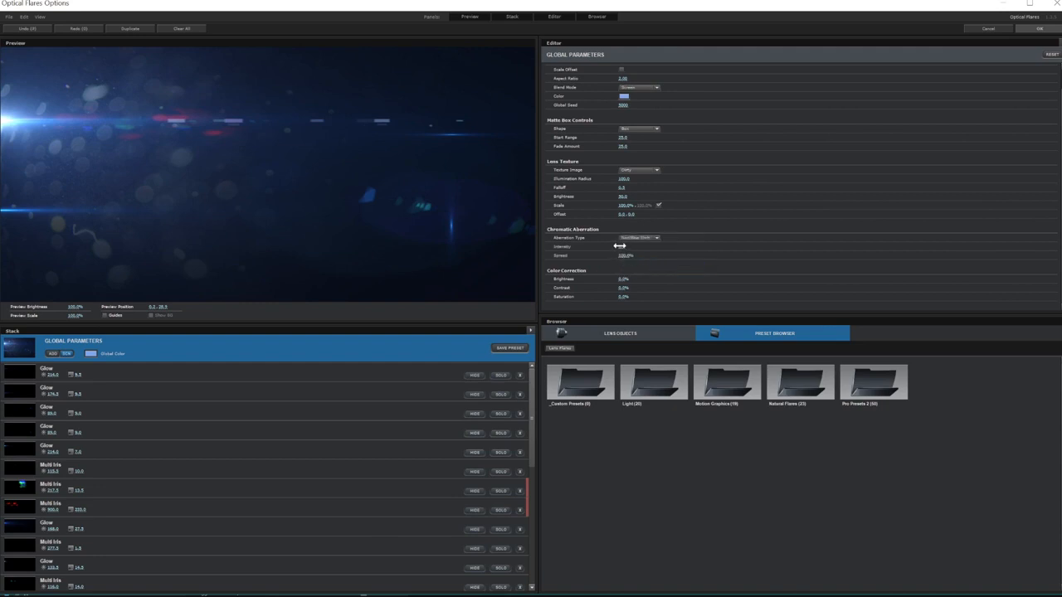
left_click_drag(619, 246, 631, 246)
left_click_drag(232, 197, 279, 211)
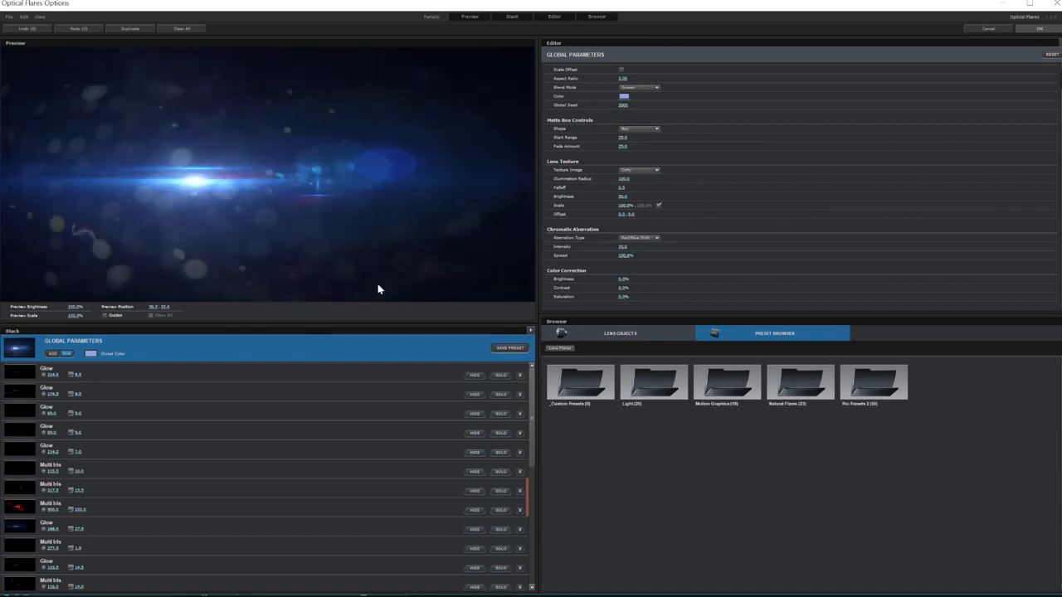
- Set the large blue Glow element's dynamic trigger Brightness Offset to about 197% and Scale Offset to about 22%, and accept the flare setup
scroll(269, 444, "down", 3)
scroll(107, 503, "down", 1)
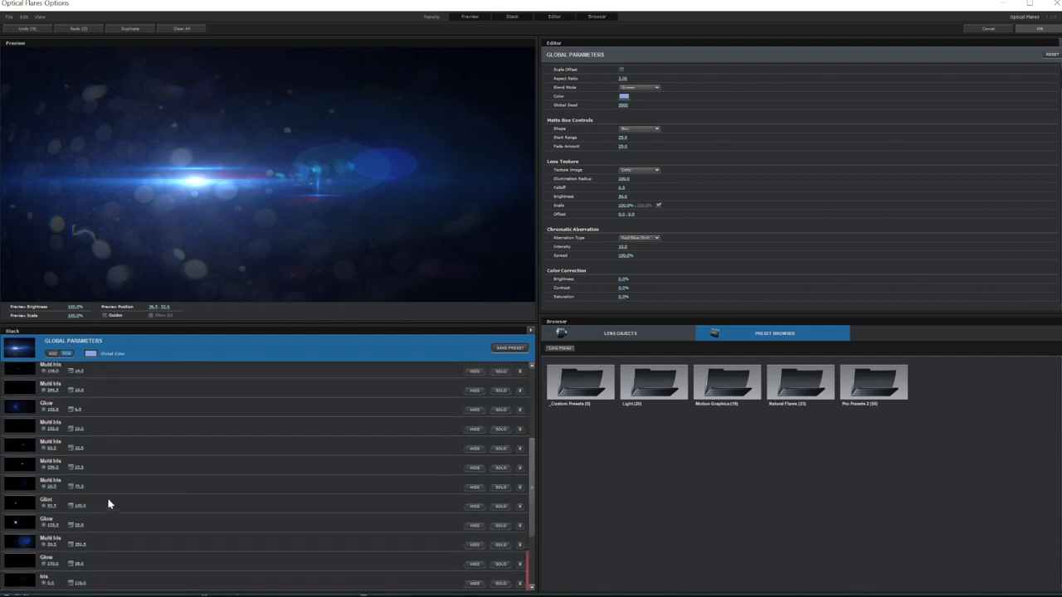
scroll(92, 482, "down", 1)
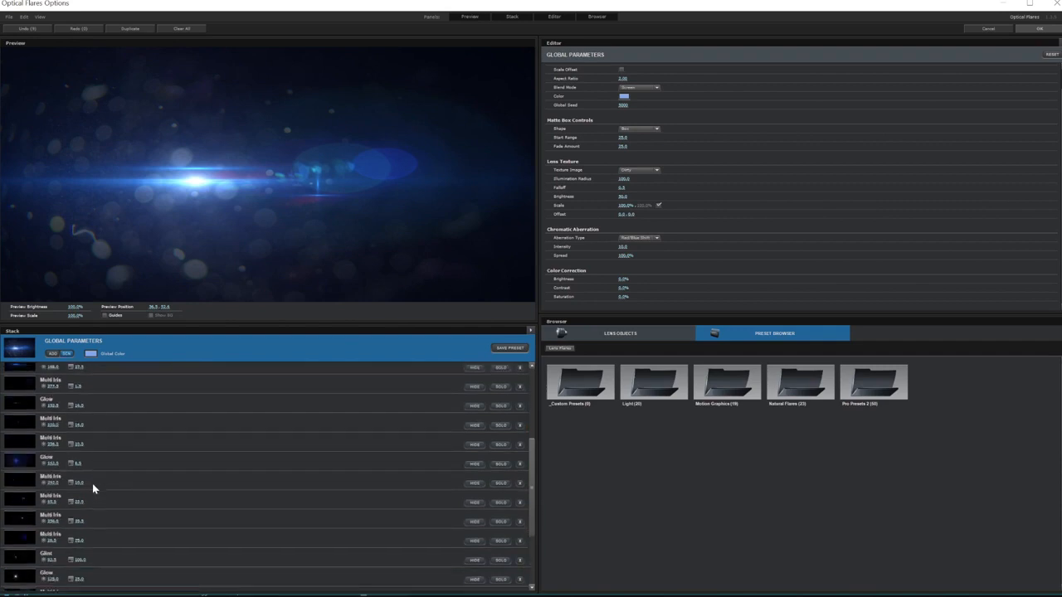
left_click(28, 464)
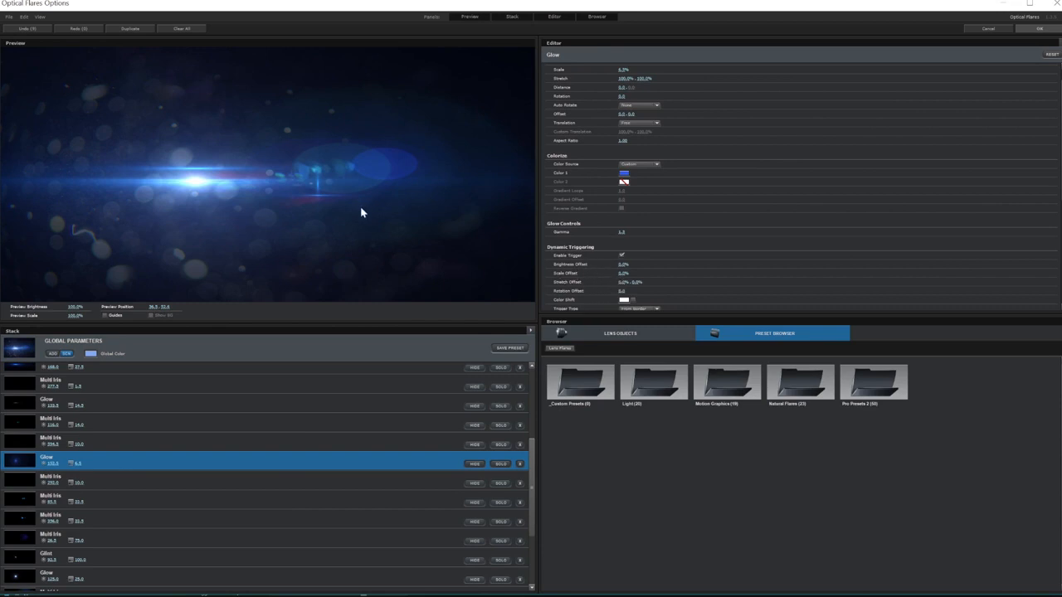
left_click_drag(363, 207, 12, 172)
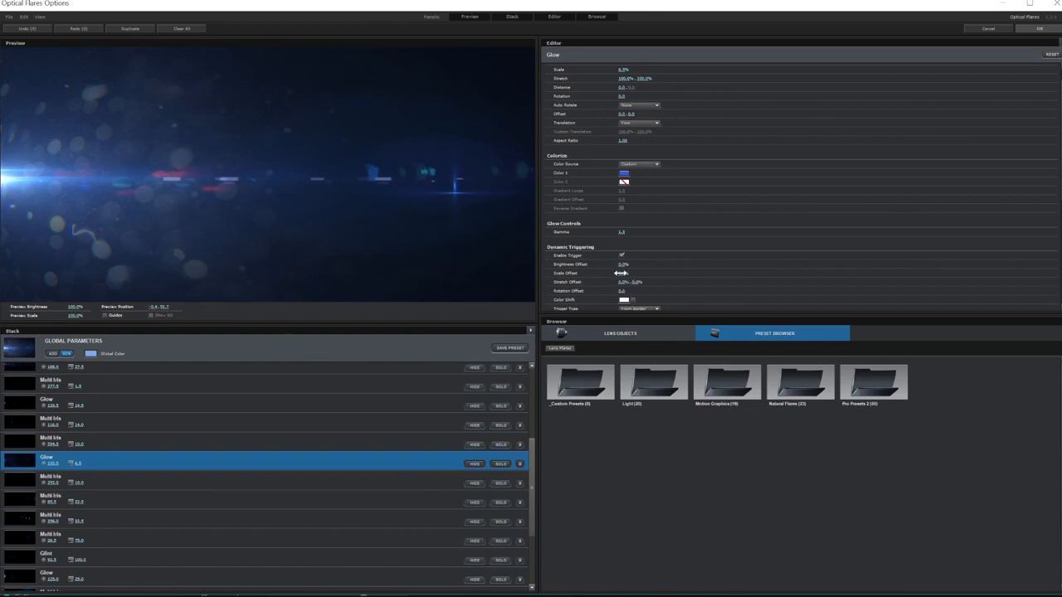
left_click_drag(621, 272, 749, 268)
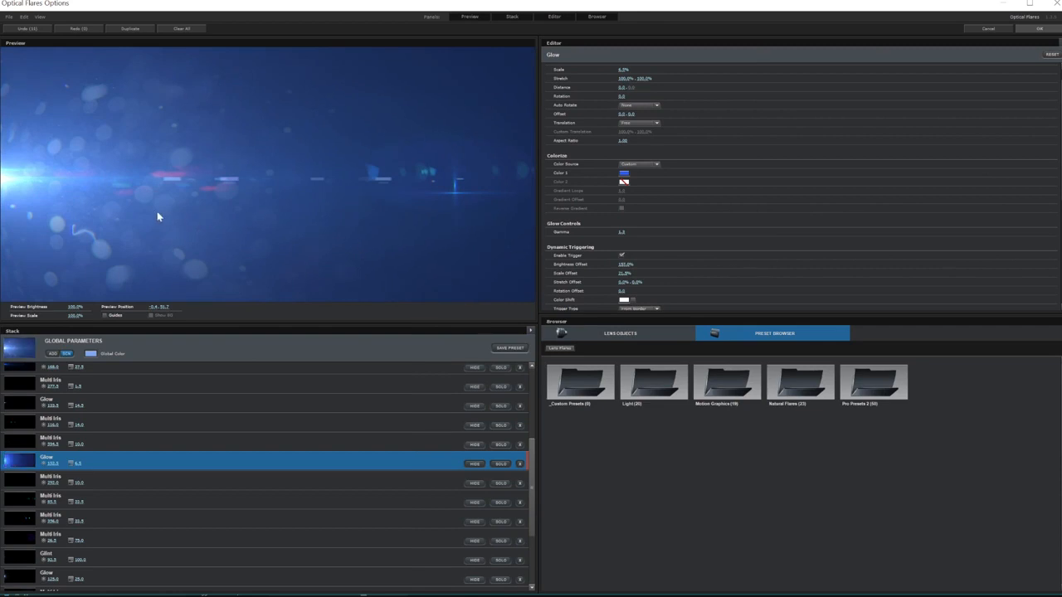
left_click_drag(158, 215, 150, 145)
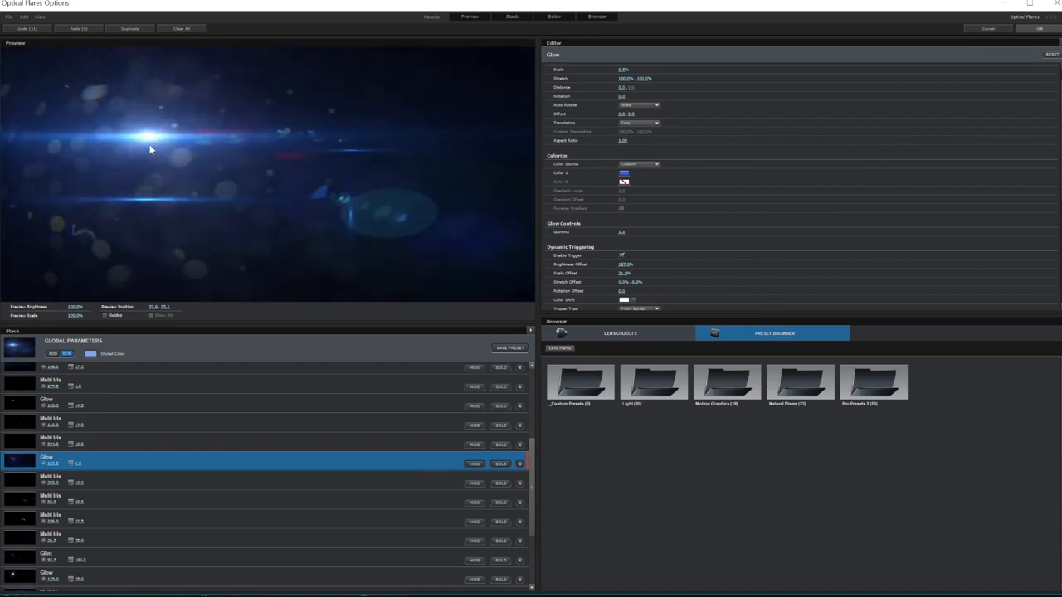
left_click(1041, 29)
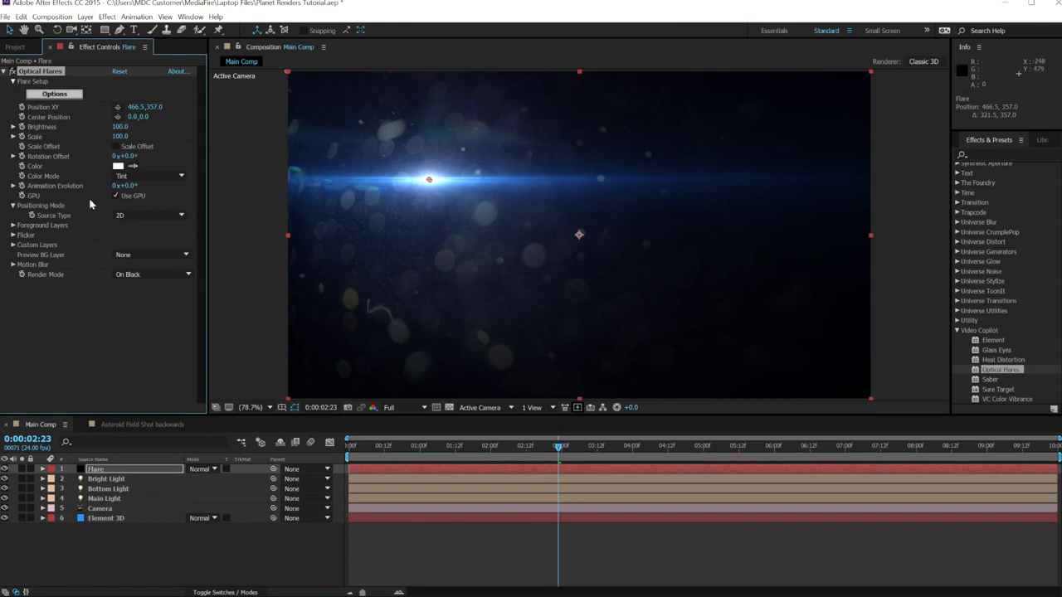
- Tint the flare light blue, about A3CFFF
left_click(118, 166)
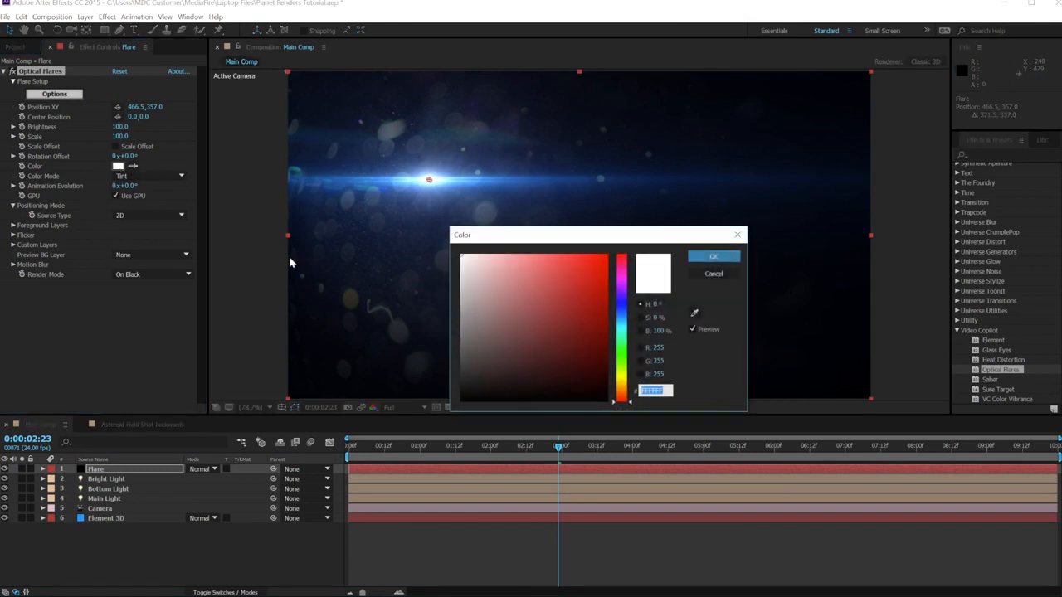
left_click_drag(624, 309, 623, 316)
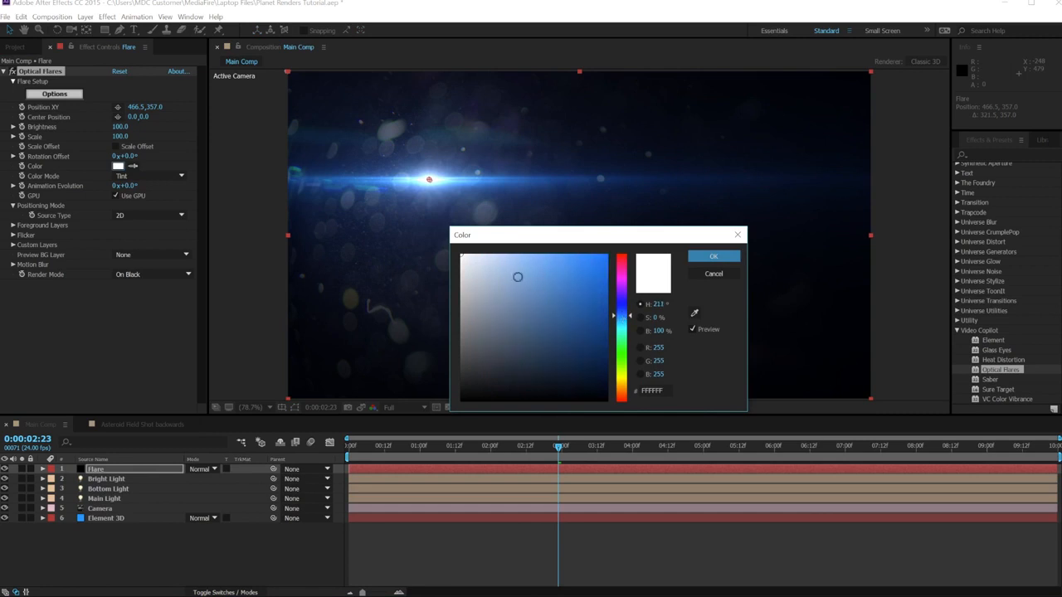
mouse_move(489, 266)
left_mouse_down()
mouse_move(486, 255)
mouse_move(512, 253)
left_mouse_up()
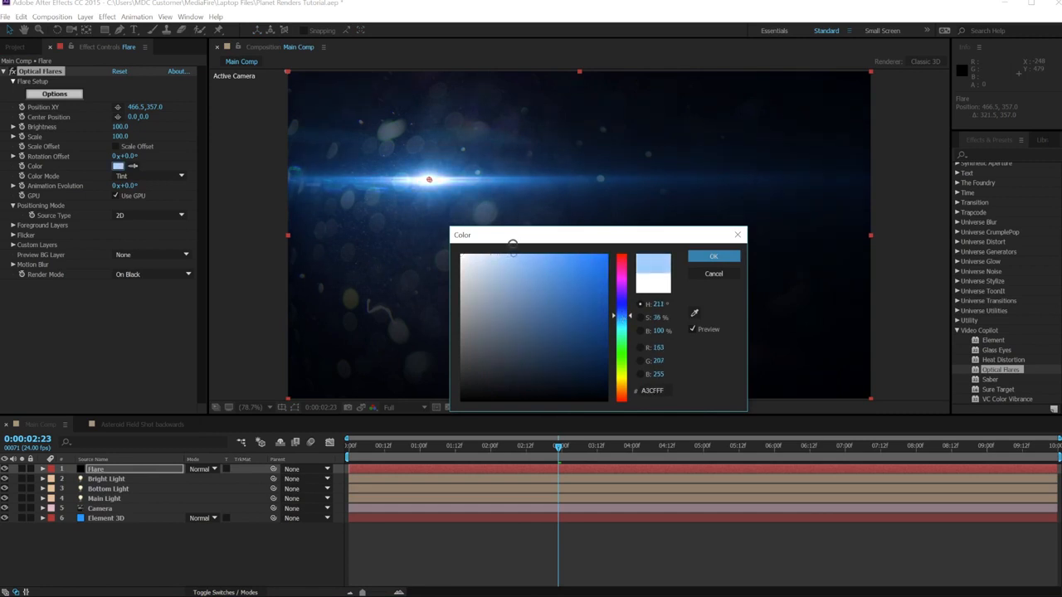
left_click_drag(629, 321, 629, 316)
left_click(713, 257)
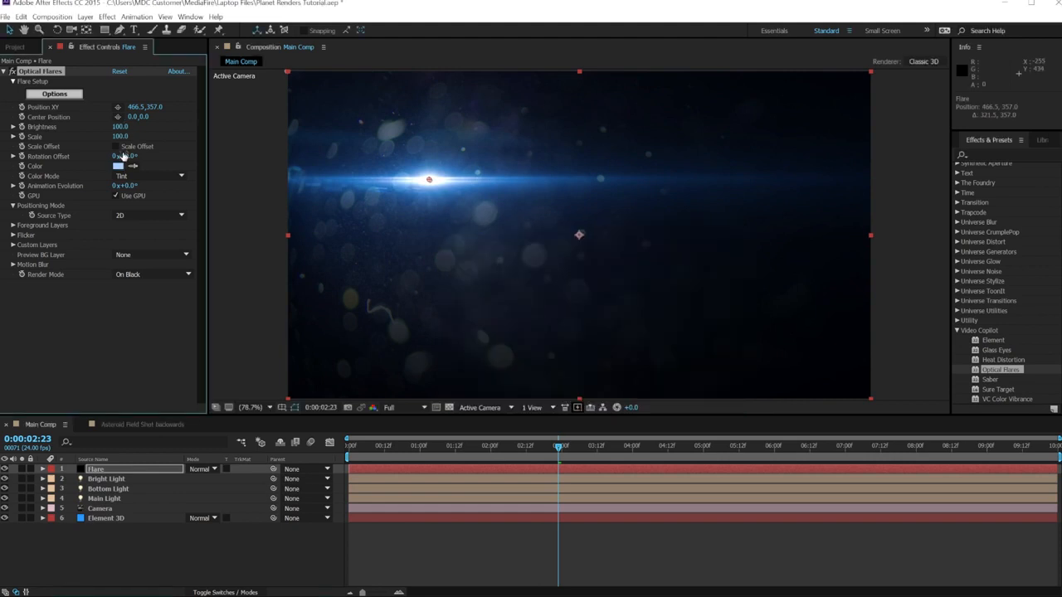
- Set the flare's positioning Source Type to 3D and the Flare layer's blending mode to Screen, and collapse the layer's properties
left_click(119, 217)
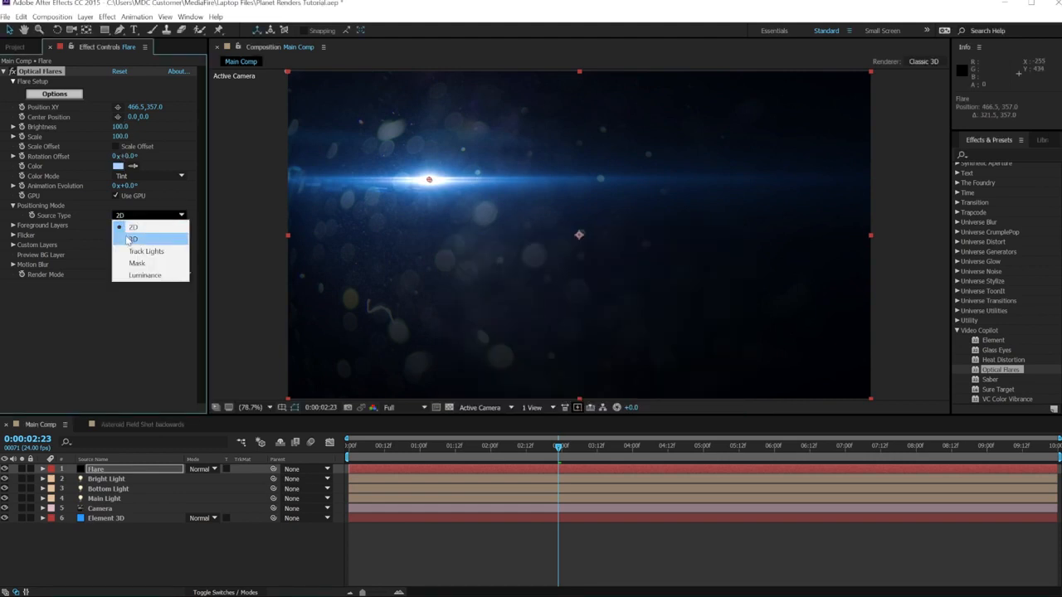
left_click(130, 240)
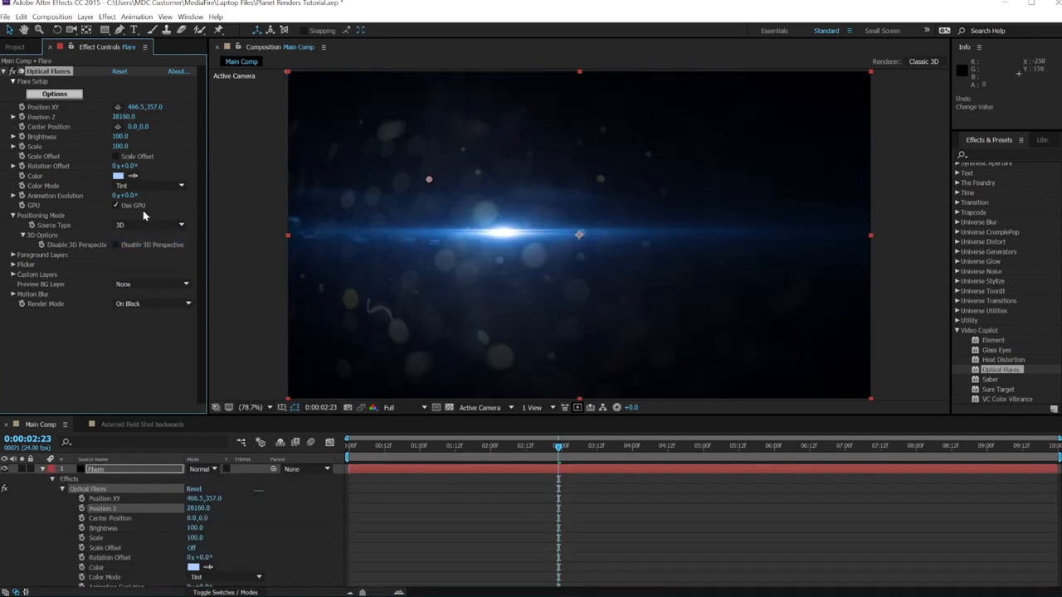
left_click(199, 469)
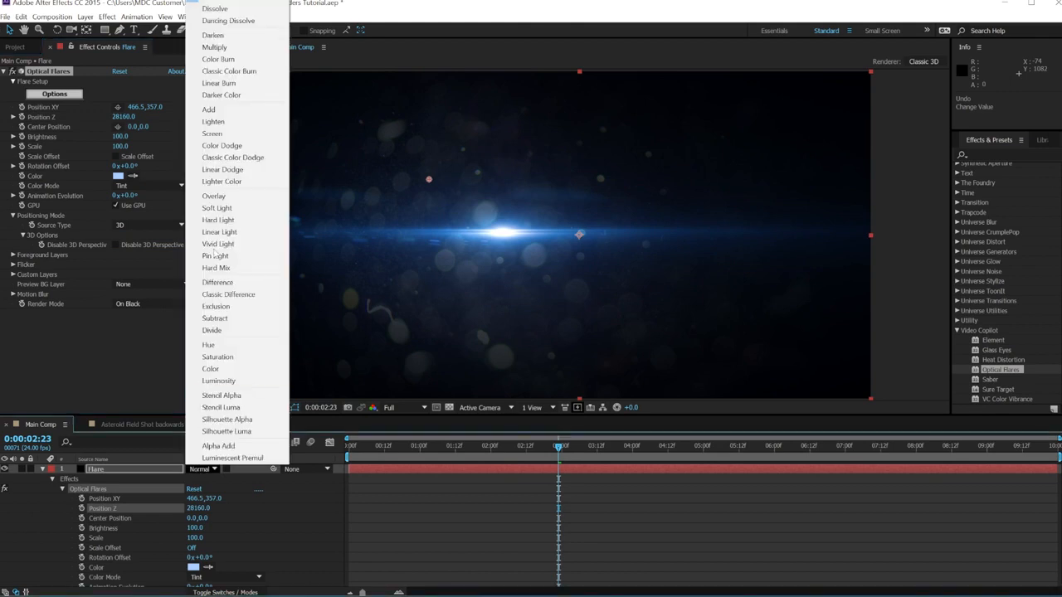
left_click(212, 133)
left_click(43, 470)
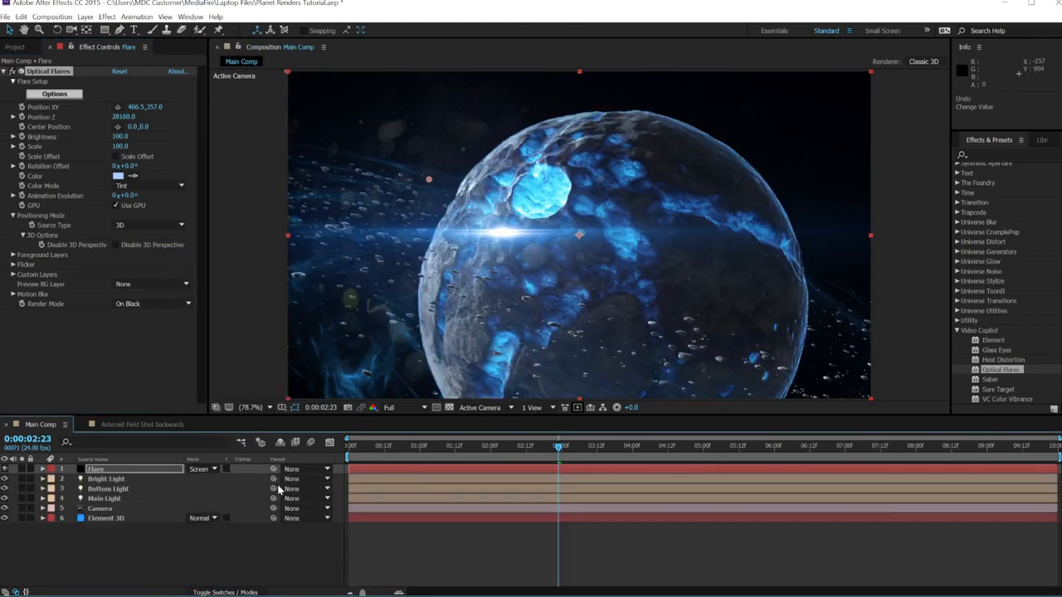
- Toggle the timeline between the switches and modes columns and choose Screen again as the Flare layer's blending mode
left_click(226, 592)
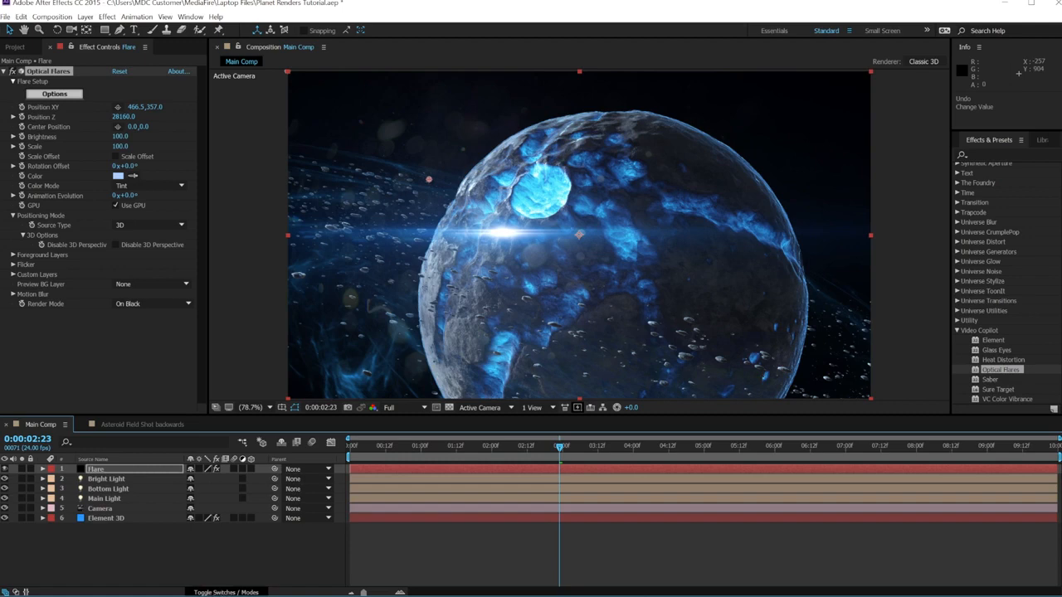
left_click(226, 593)
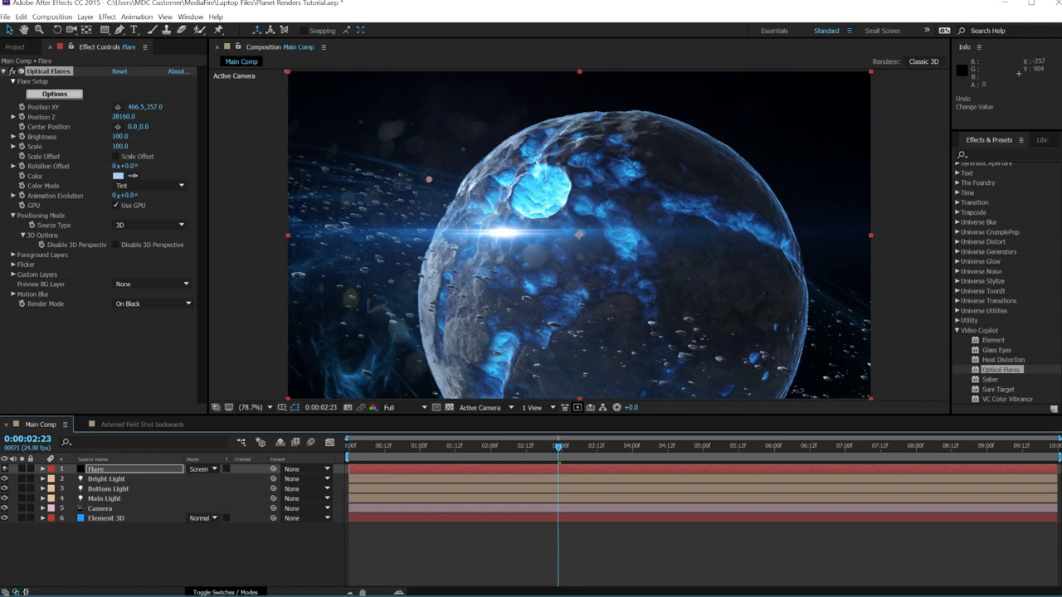
left_click(198, 469)
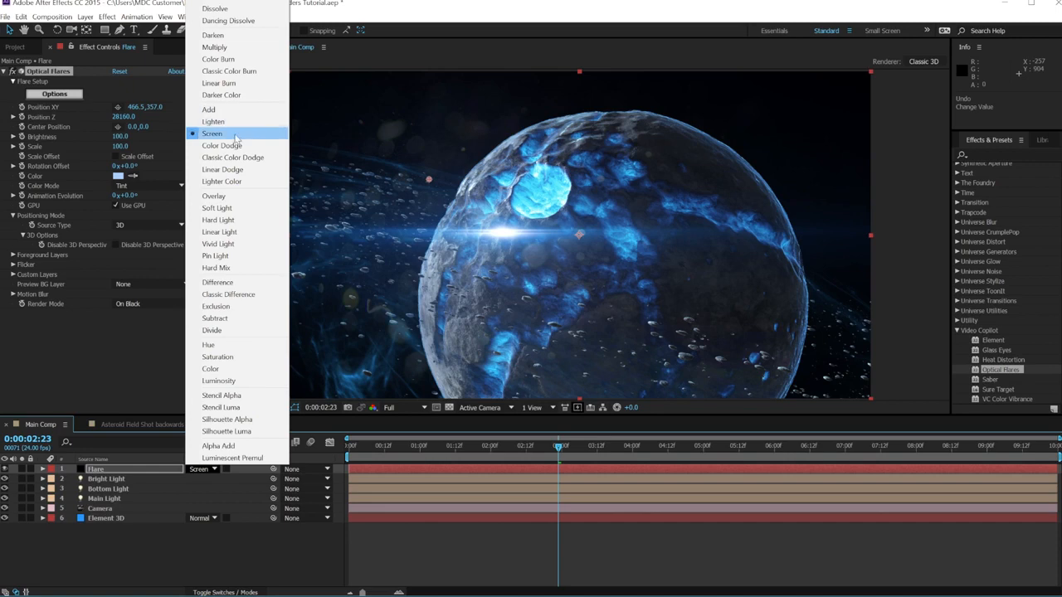
left_click(237, 135)
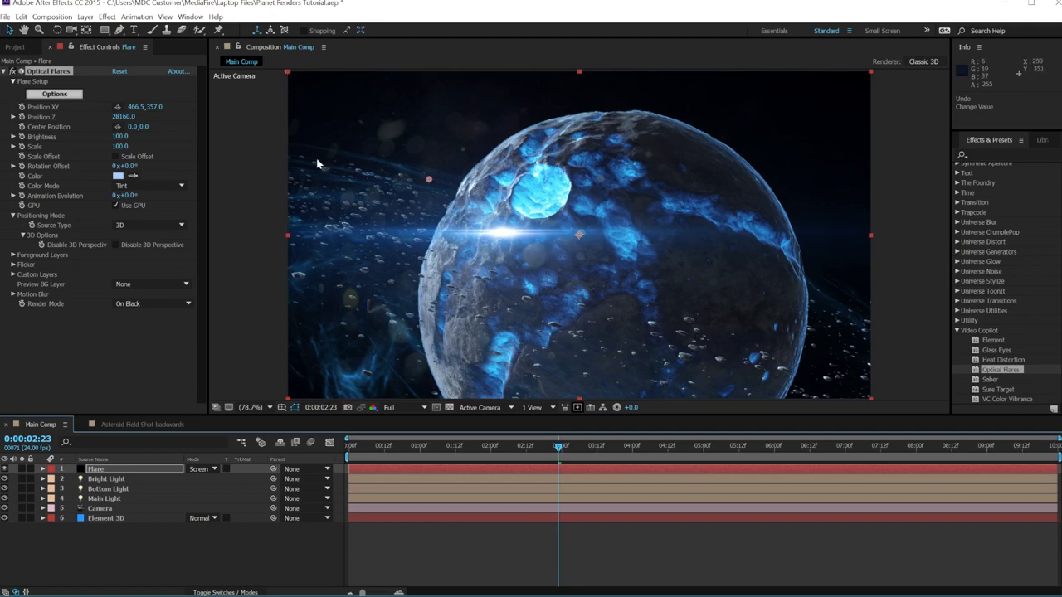
- Set the flare's Position XY to about -2235.5, -5693 and its Position Z to about 82000
left_click(160, 146)
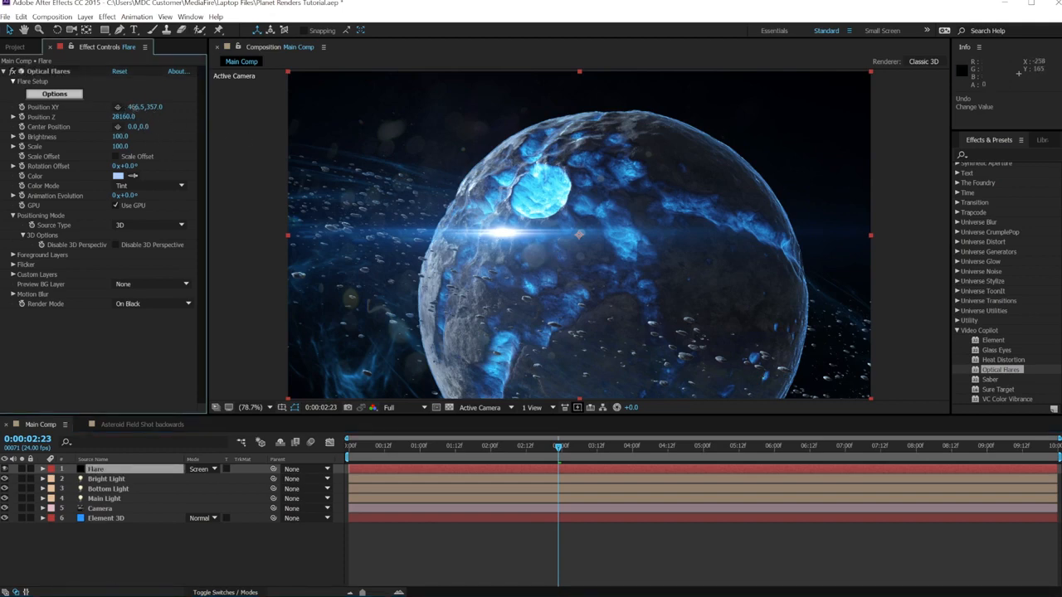
left_click_drag(133, 107, 46, 118)
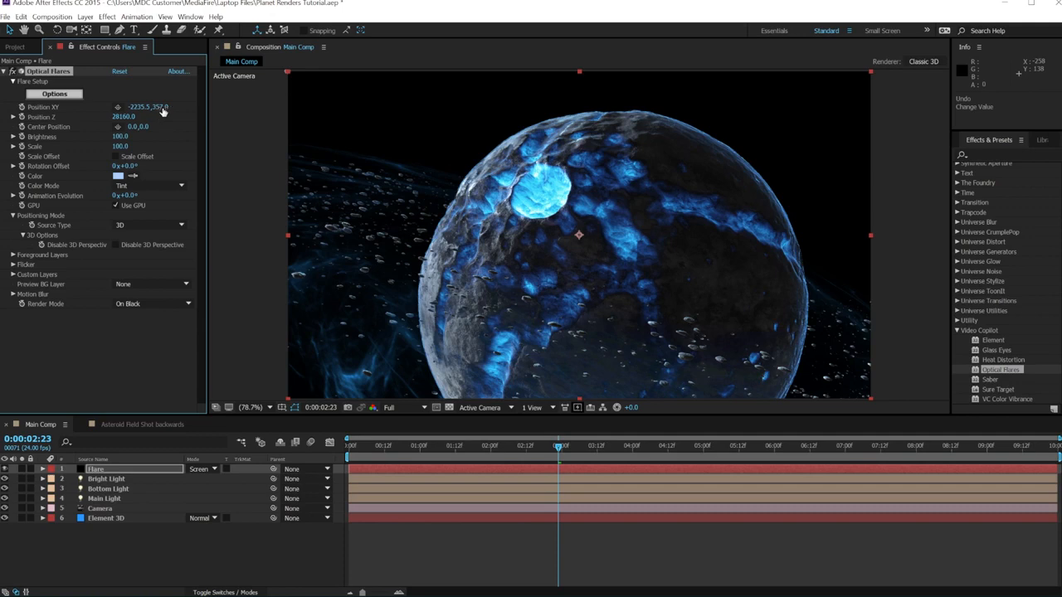
left_click_drag(139, 114, 118, 138)
left_click_drag(117, 119, 169, 218)
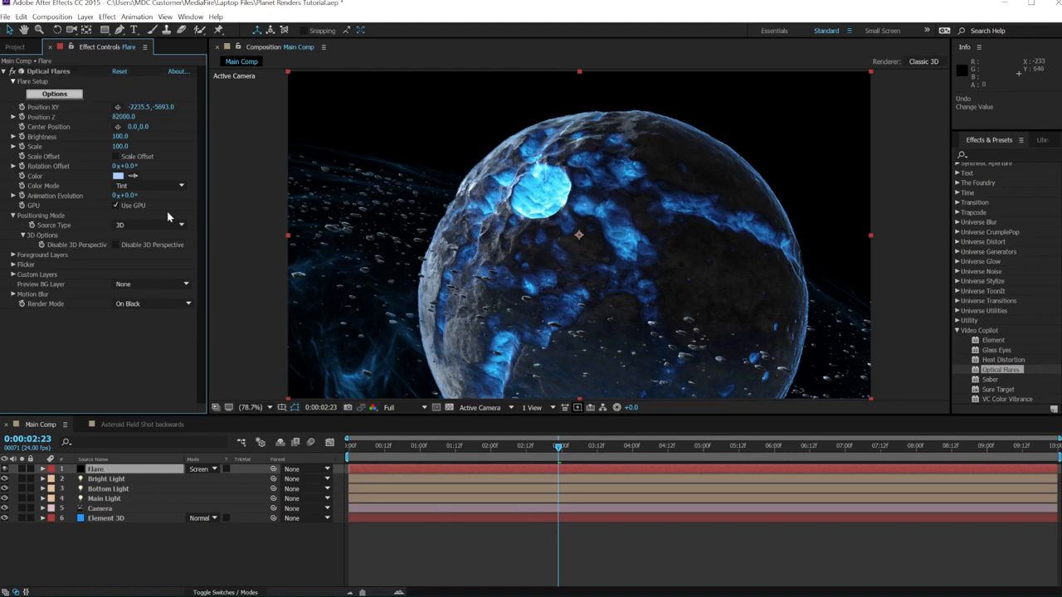
- Set the flare's Brightness to 129 and its Scale to 1900
left_click(120, 136)
type("129")
left_click(122, 147)
type("1900")
key("Return")
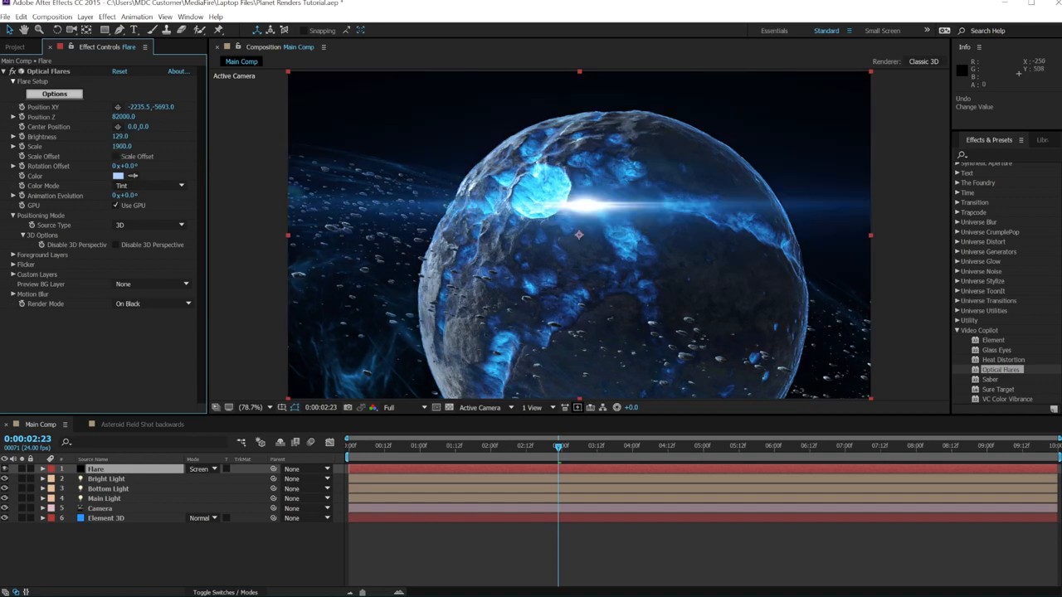
- Shift the flare's tint colour towards cyan, about A6EEFF, and accept it
left_click(118, 177)
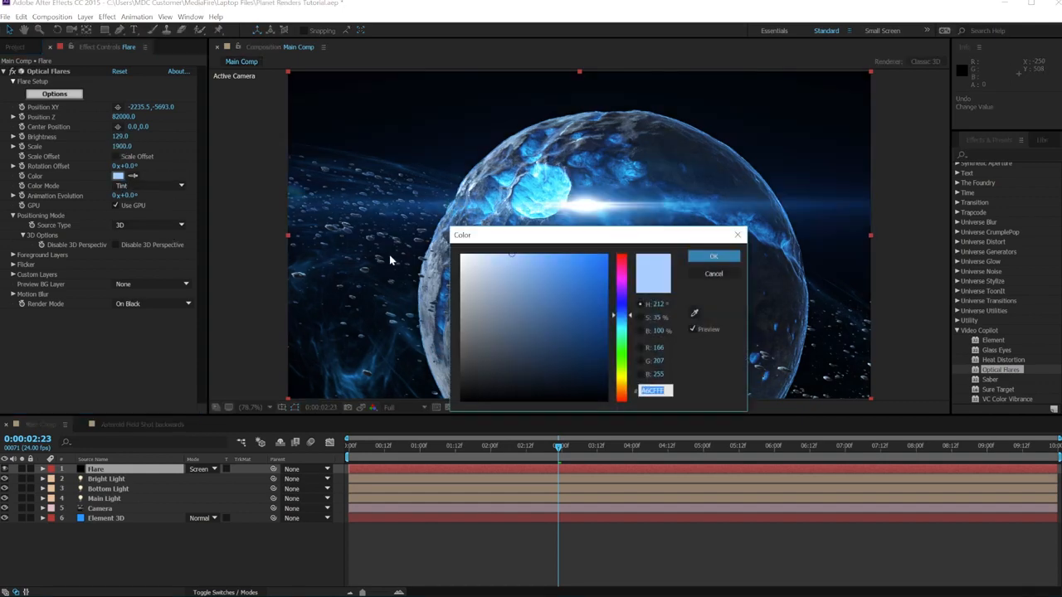
left_click(630, 319)
left_click_drag(630, 322, 630, 328)
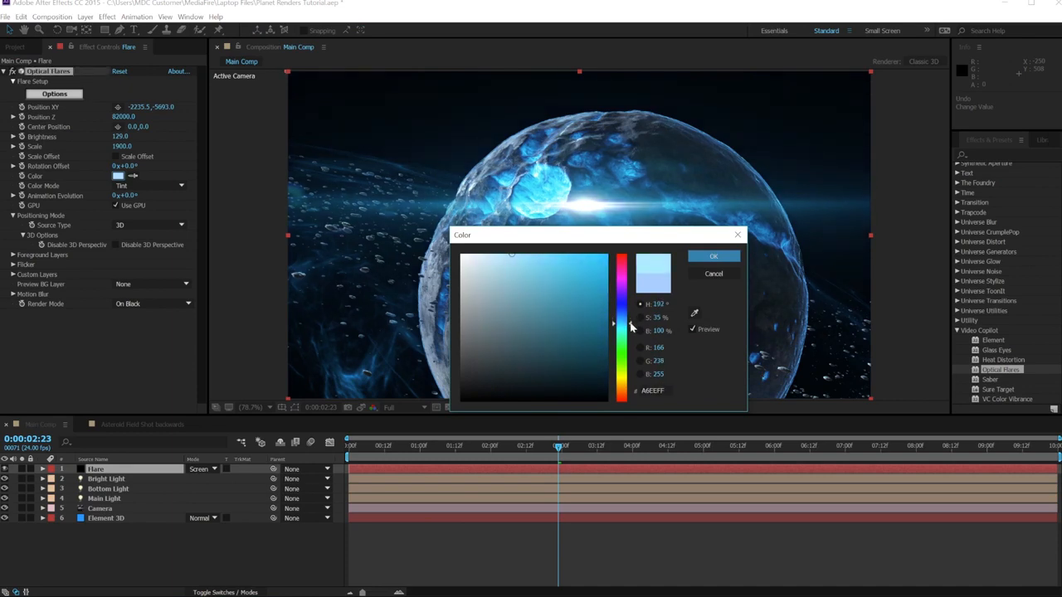
left_click(712, 257)
- Move the flare to an X position of -22235.5 and preview the animation from the first frame
key("ctrl+z")
left_click_drag(558, 449, 229, 437)
key("space")
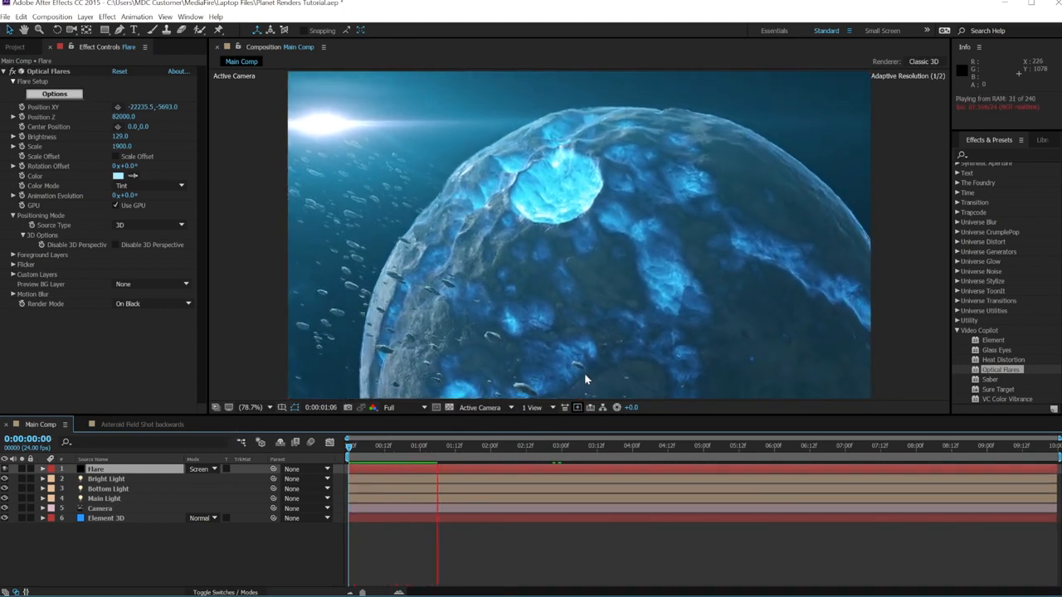
key("space")
- Reveal the Flare layer's opacity, add the Curves effect below Optical Flares, and pull its RGB curve's midpoint down to darken the haze
key("t")
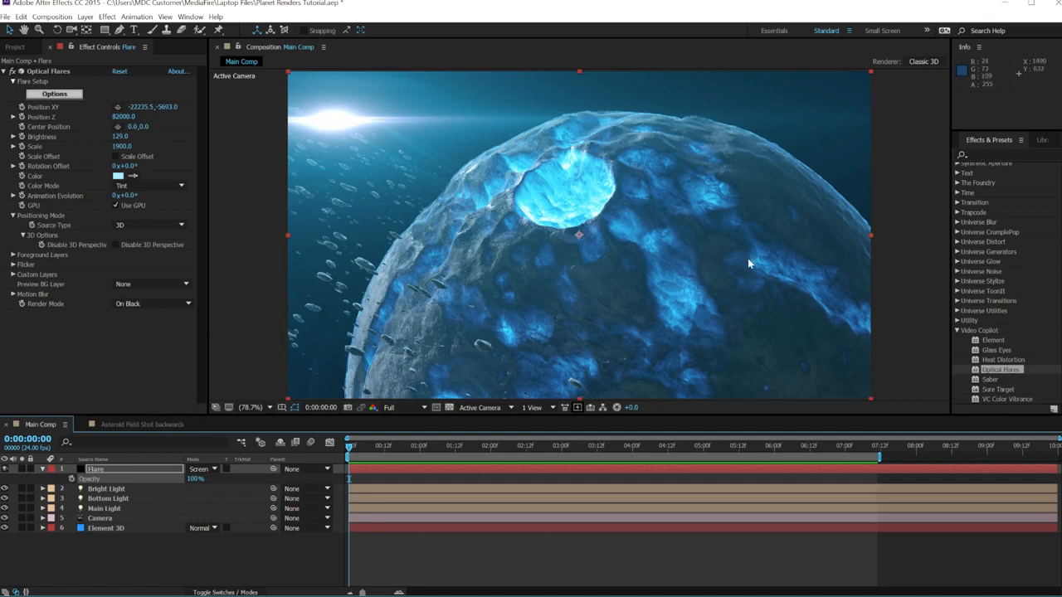
left_click(981, 155)
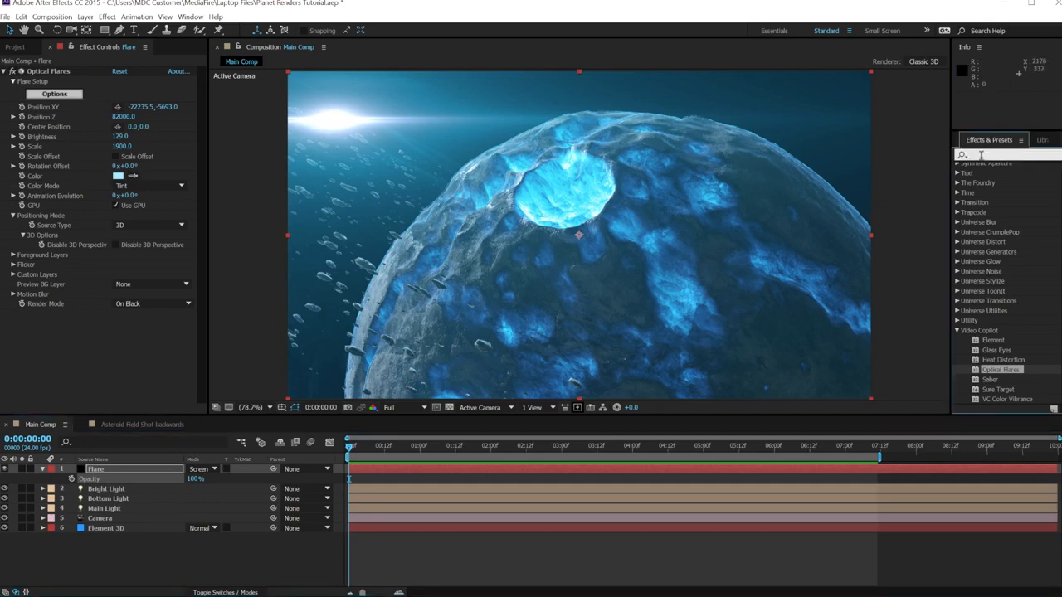
type("curv")
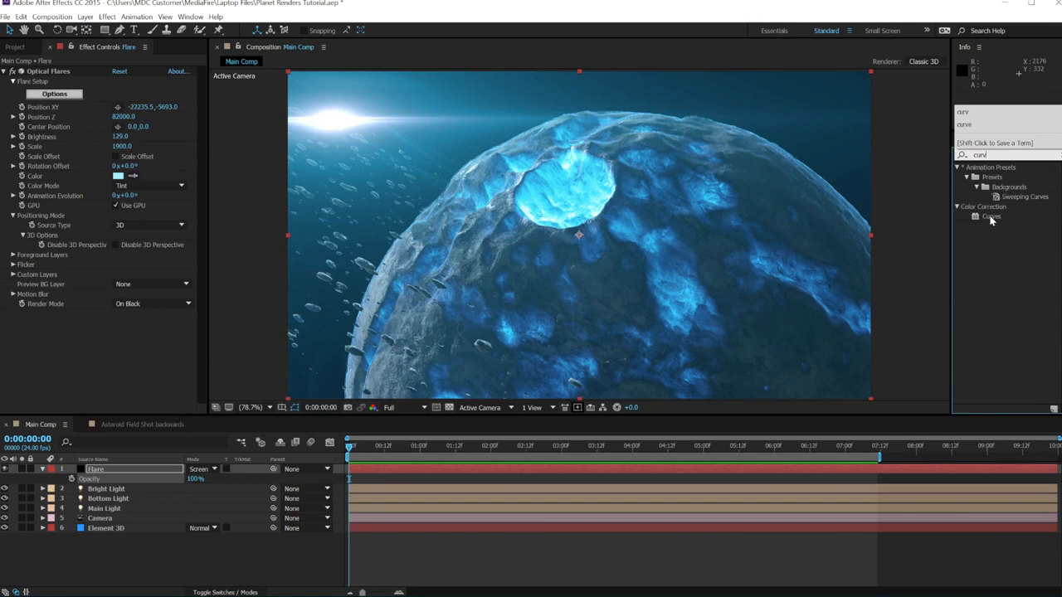
left_click_drag(991, 216, 60, 363)
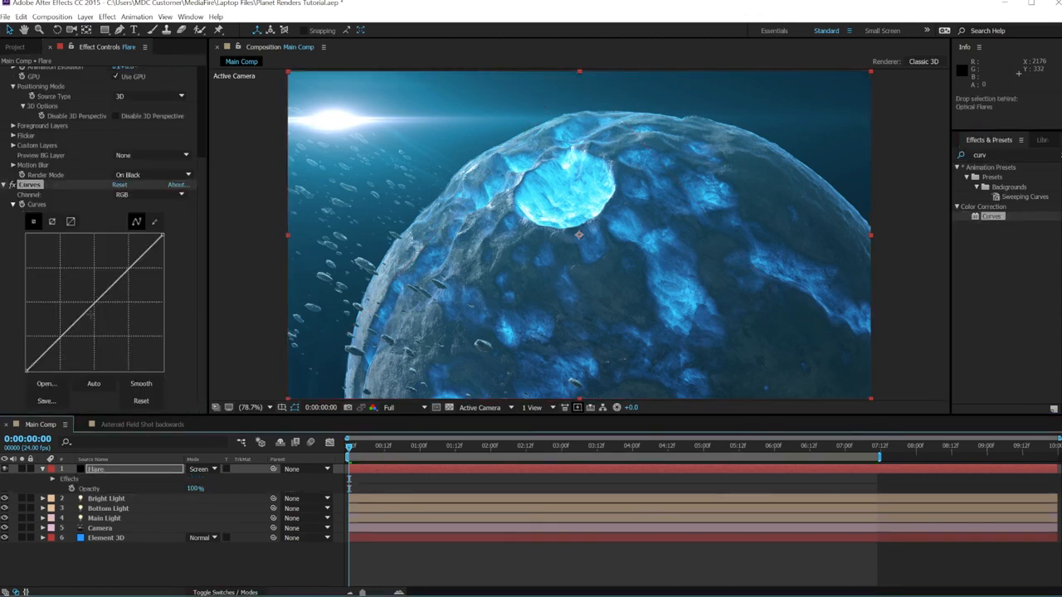
left_click_drag(88, 309, 103, 327)
- Raise the midpoint of the Curves effect's Green channel slightly and switch the channel to Blue
left_click(125, 194)
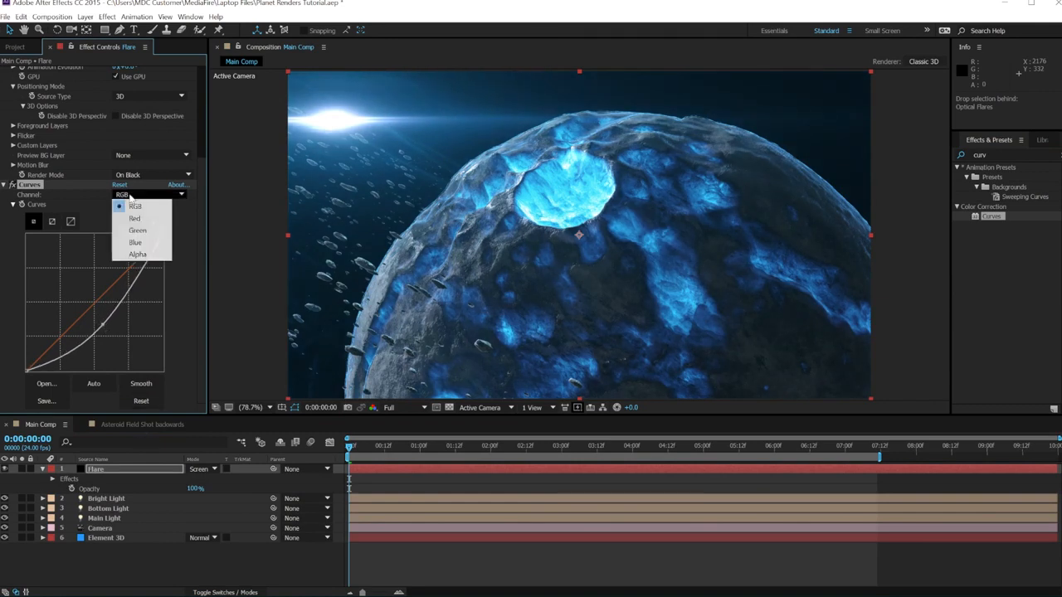
left_click(147, 233)
left_click_drag(86, 309, 80, 308)
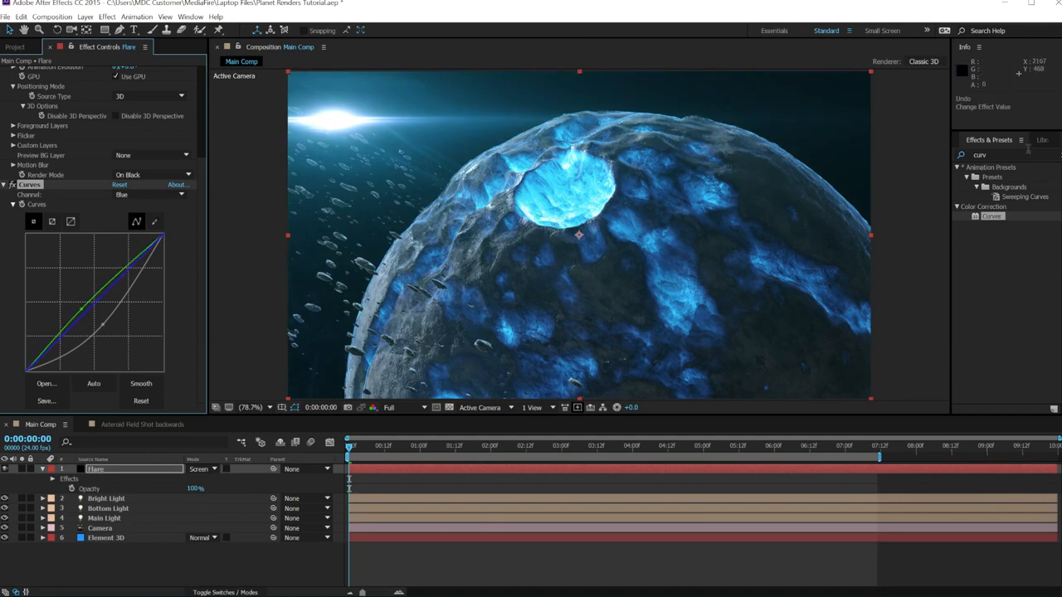
- Add the Tint effect to the Flare layer below Curves with Amount to Tint at 44%, and check other frames of the animation
left_click(1000, 155)
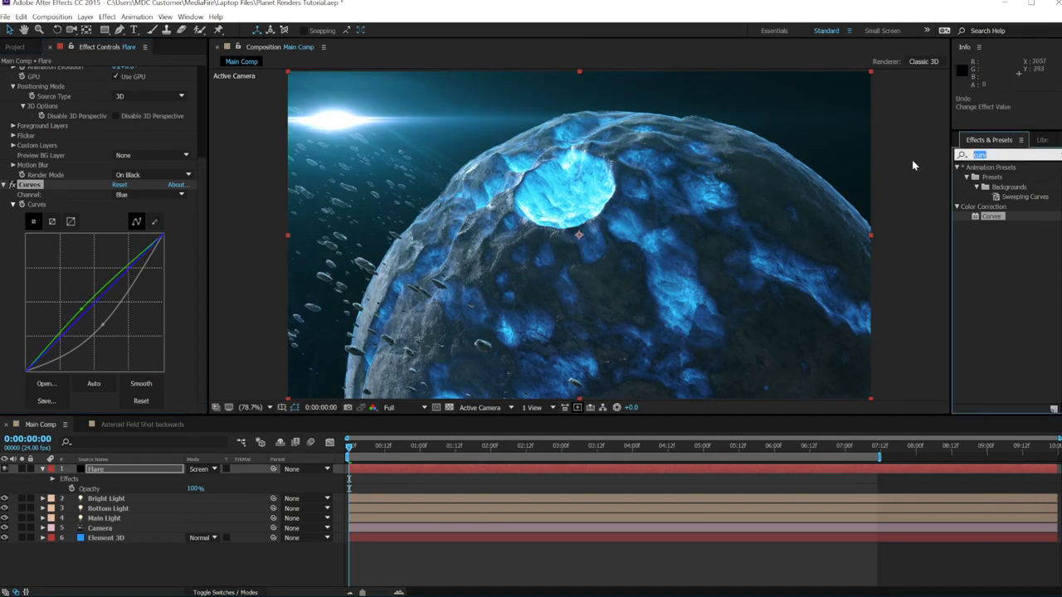
type("tint")
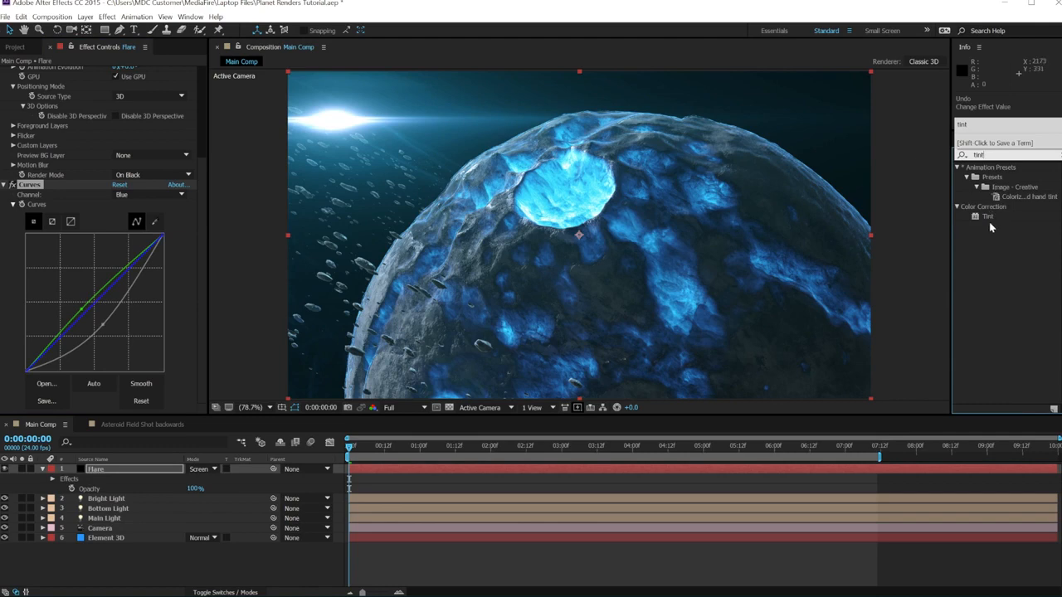
left_click_drag(987, 218, 146, 297)
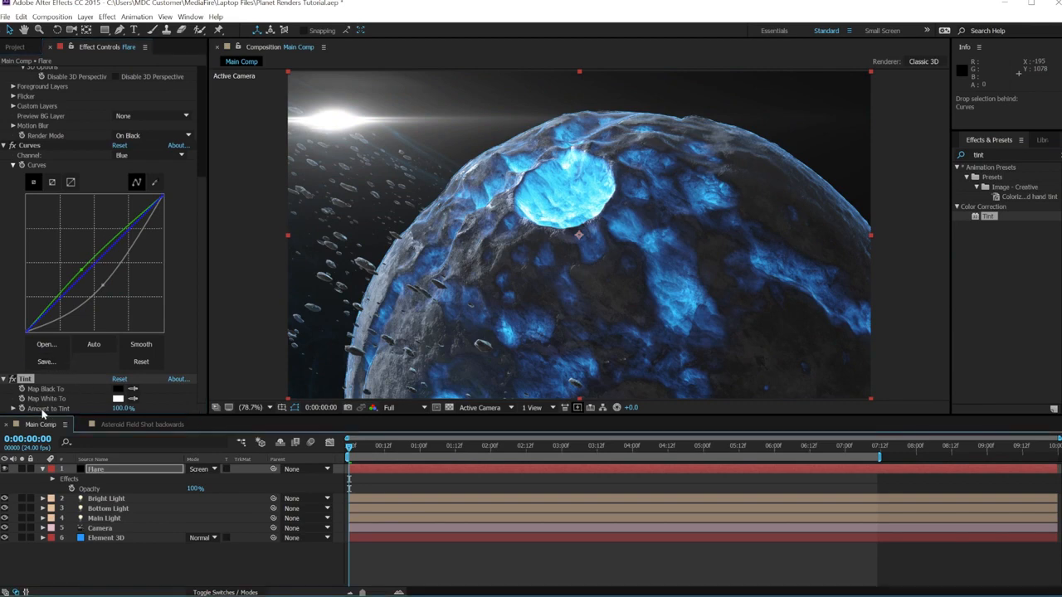
left_click(120, 409)
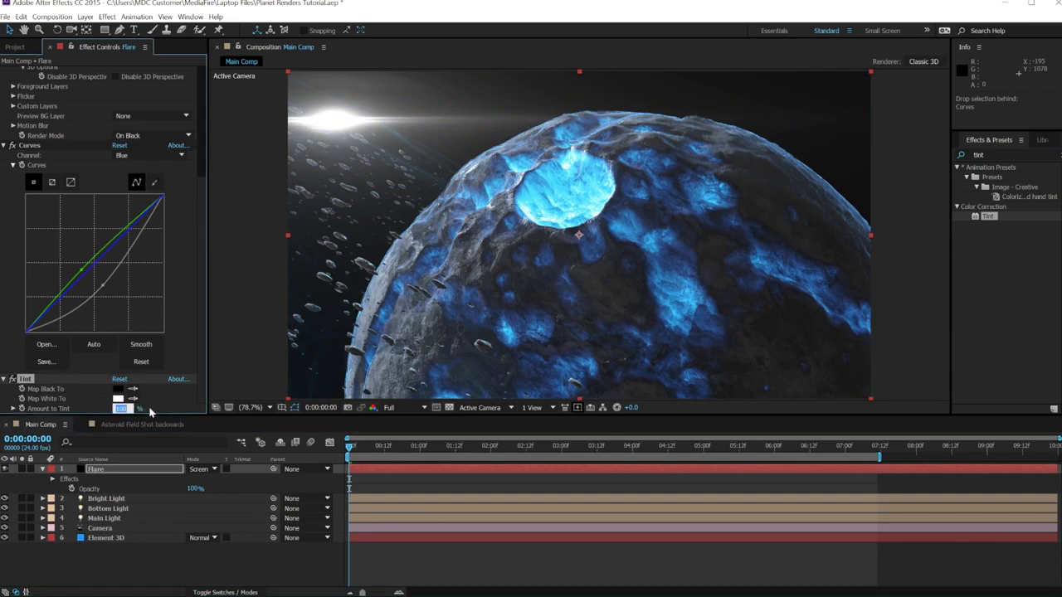
key("Return")
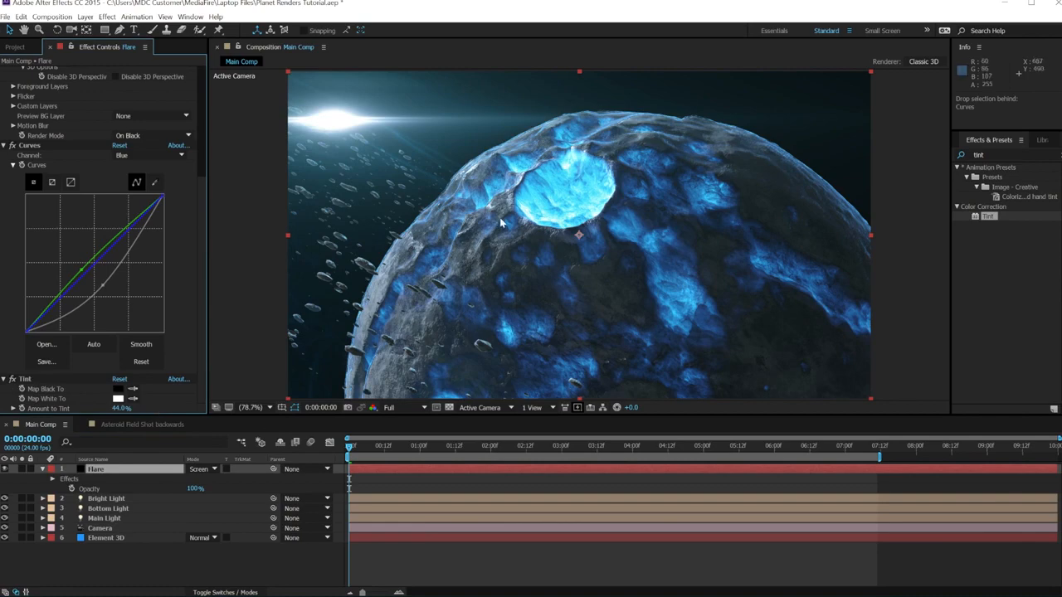
key("space")
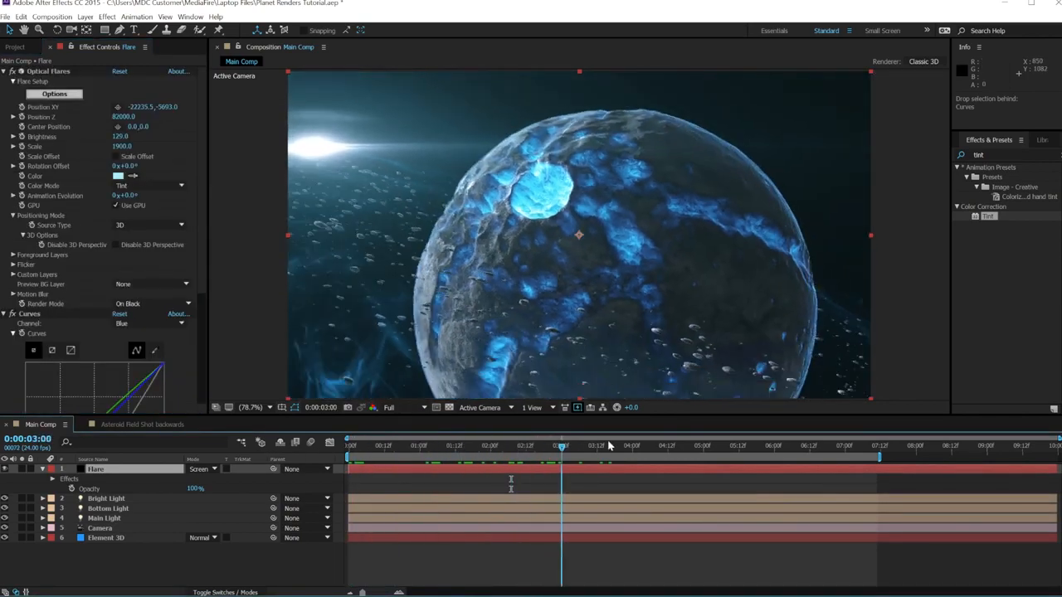
left_click(519, 449)
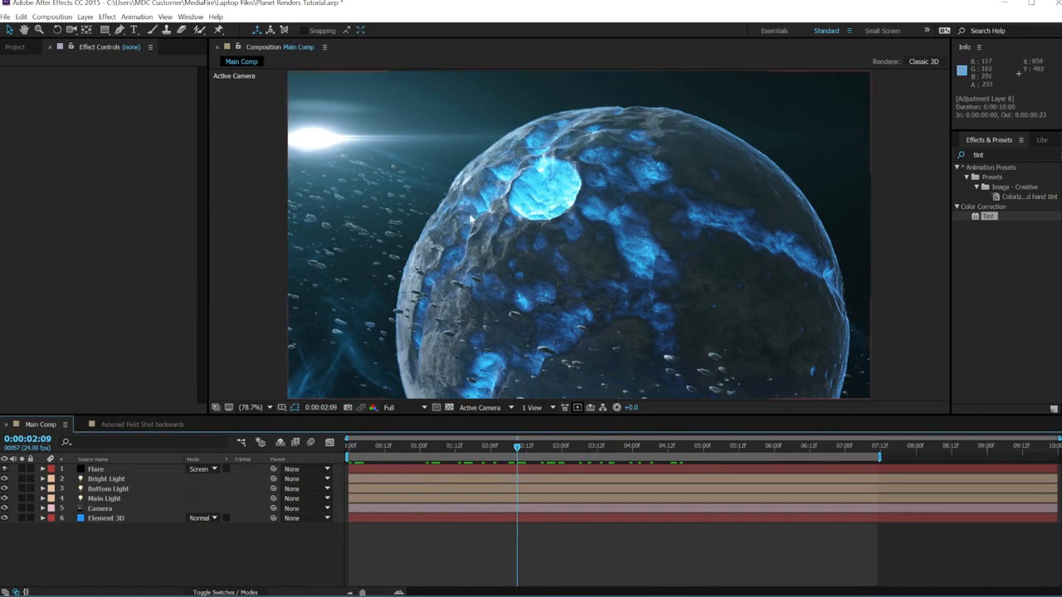
- Create an adjustment layer at the top of the main composition and name it Glow
left_click(86, 18)
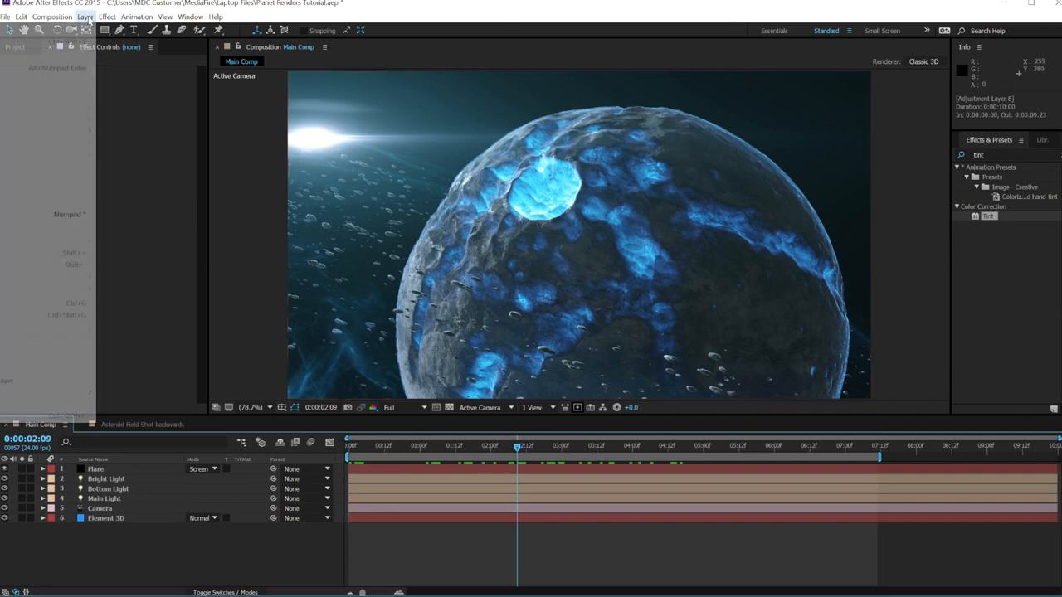
mouse_move(74, 30)
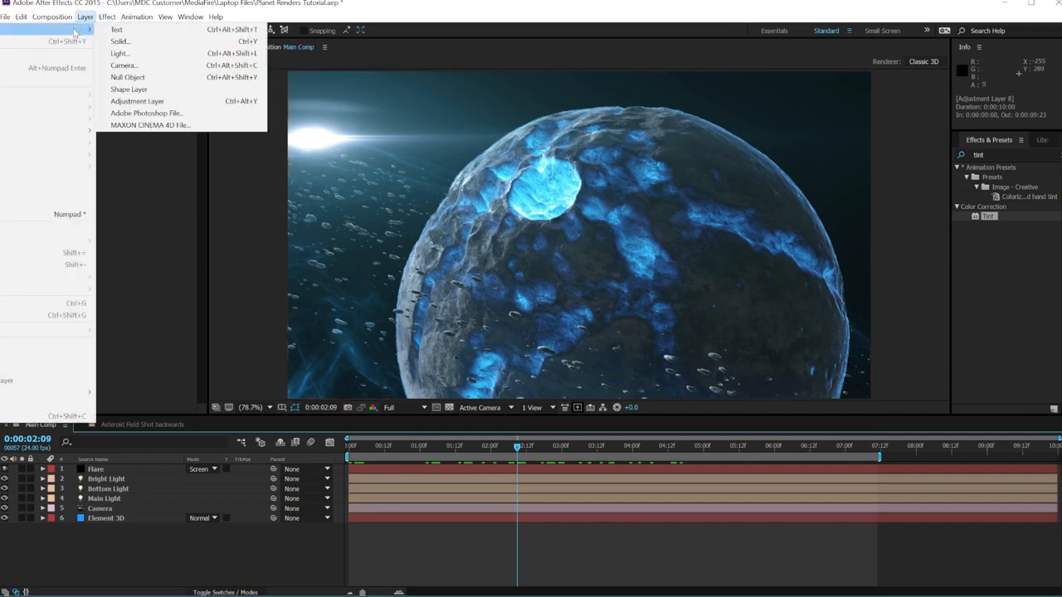
left_click(172, 102)
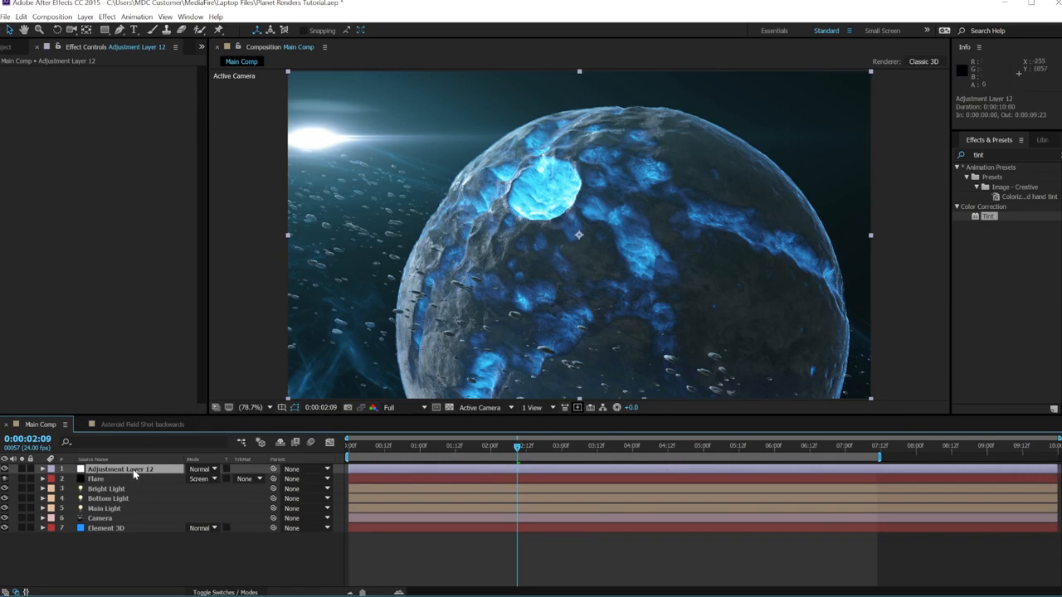
key("Return")
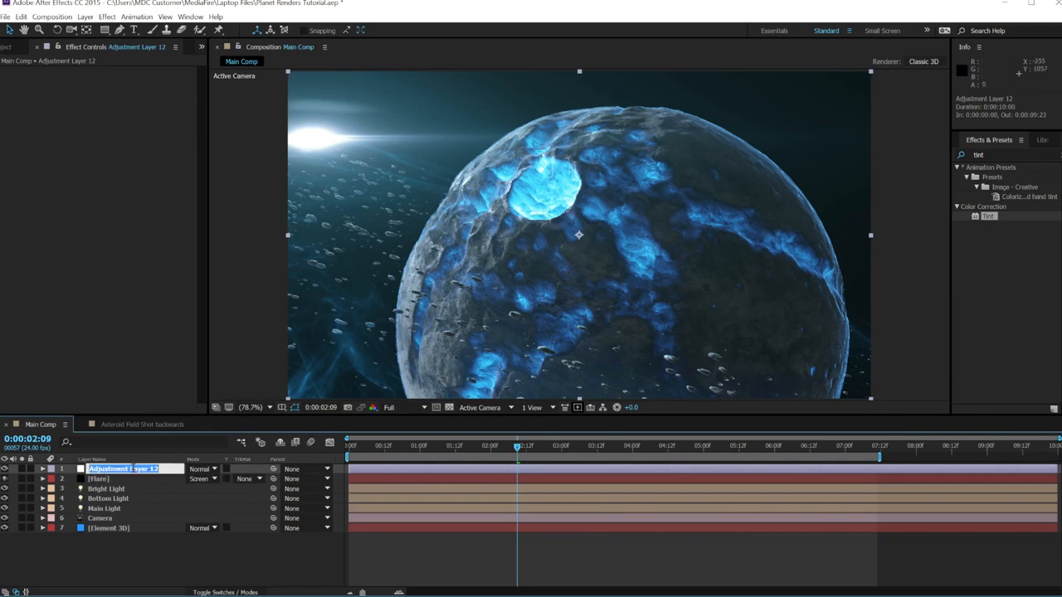
type("Glow")
left_click(225, 560)
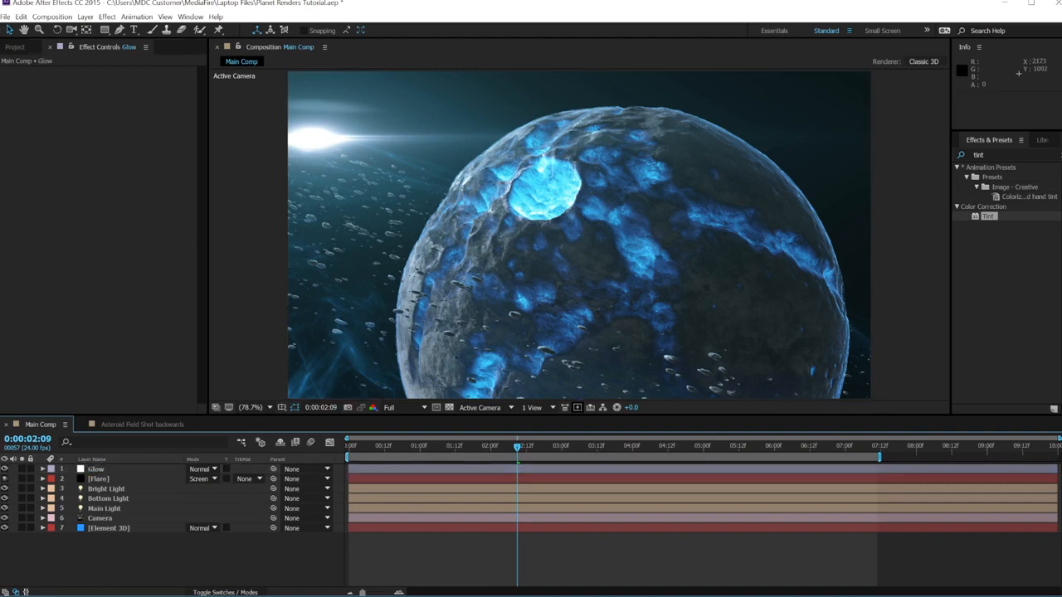
- Find the Stylize Glow effect and apply it to the Glow adjustment layer
left_click_drag(994, 153, 946, 158)
key("BackSpace")
type("Glow")
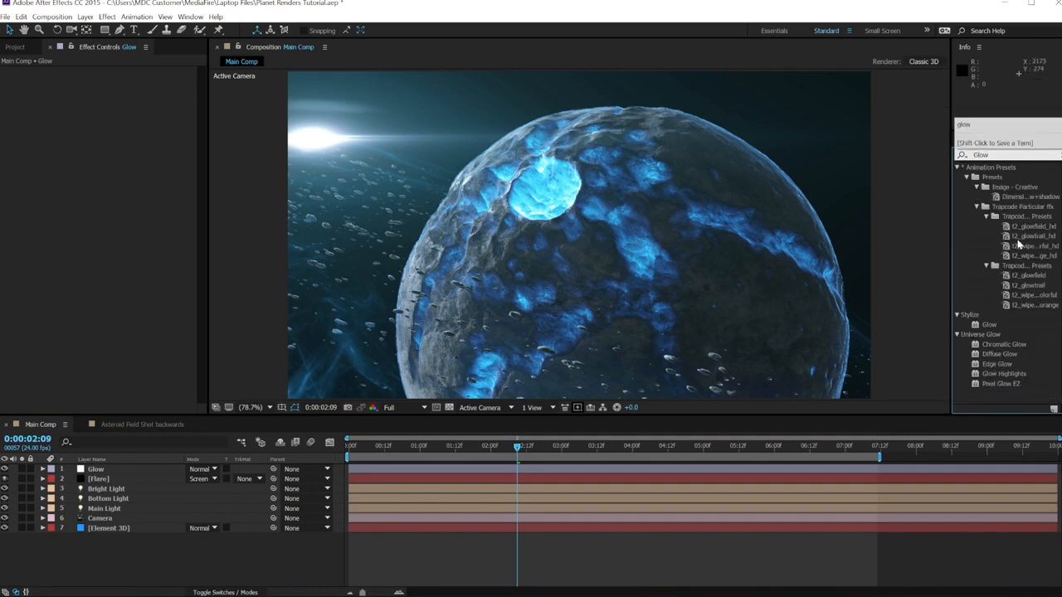
left_click(990, 324)
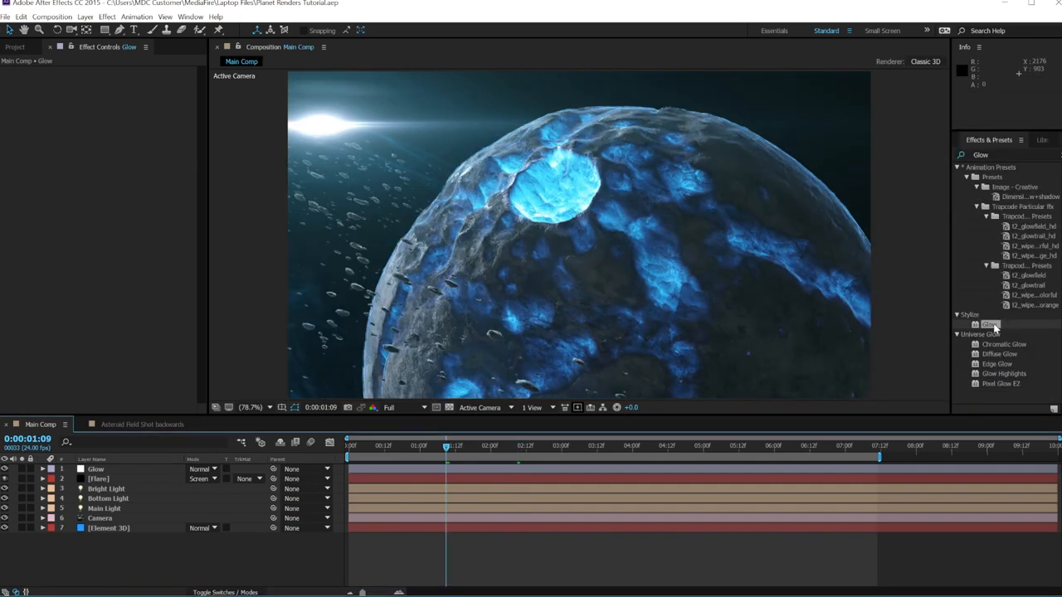
left_click_drag(995, 328, 97, 472)
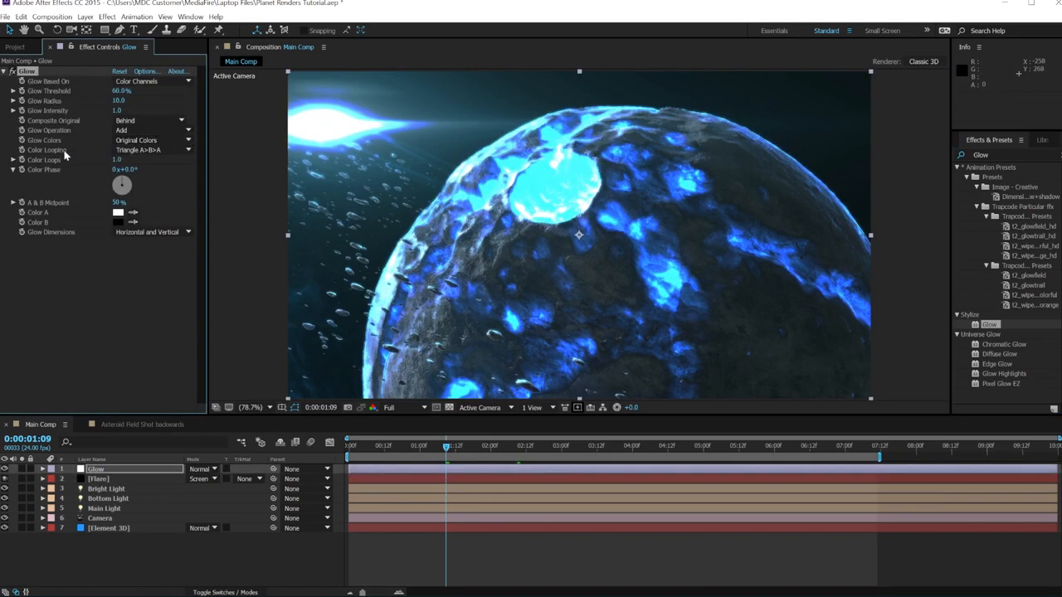
- Set the Glow effect's colours to A & B Colors, threshold to 30%, radius to 215 and intensity to 0.3
left_click(137, 141)
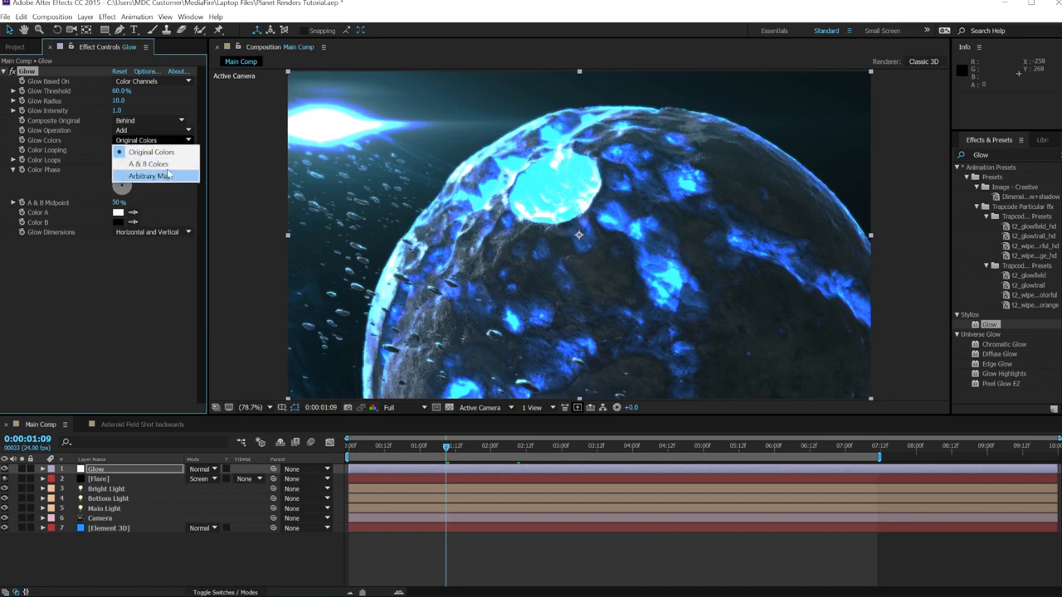
left_click(153, 171)
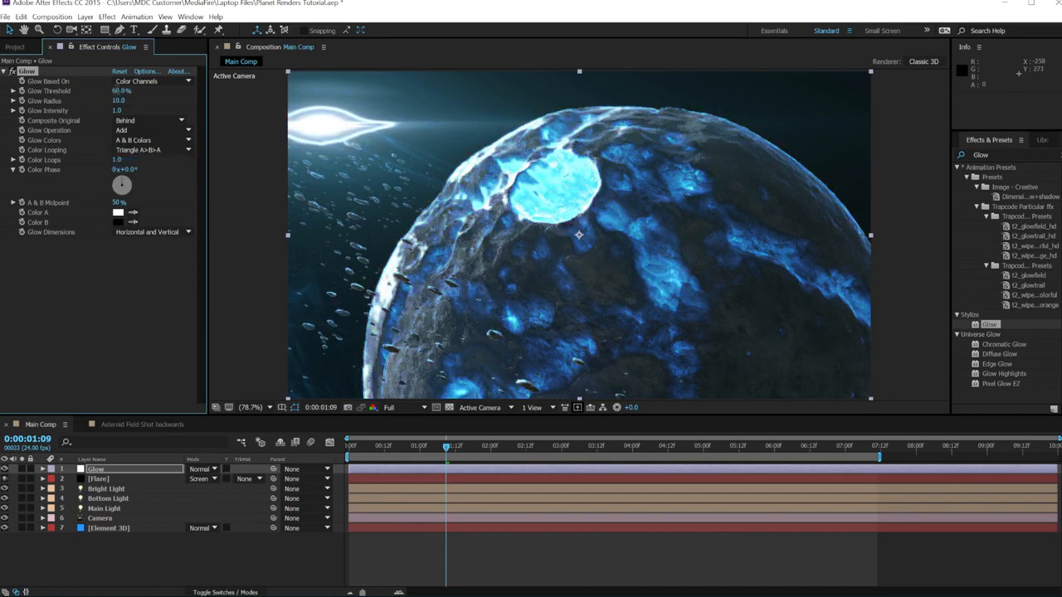
left_click(121, 90)
left_click(119, 100)
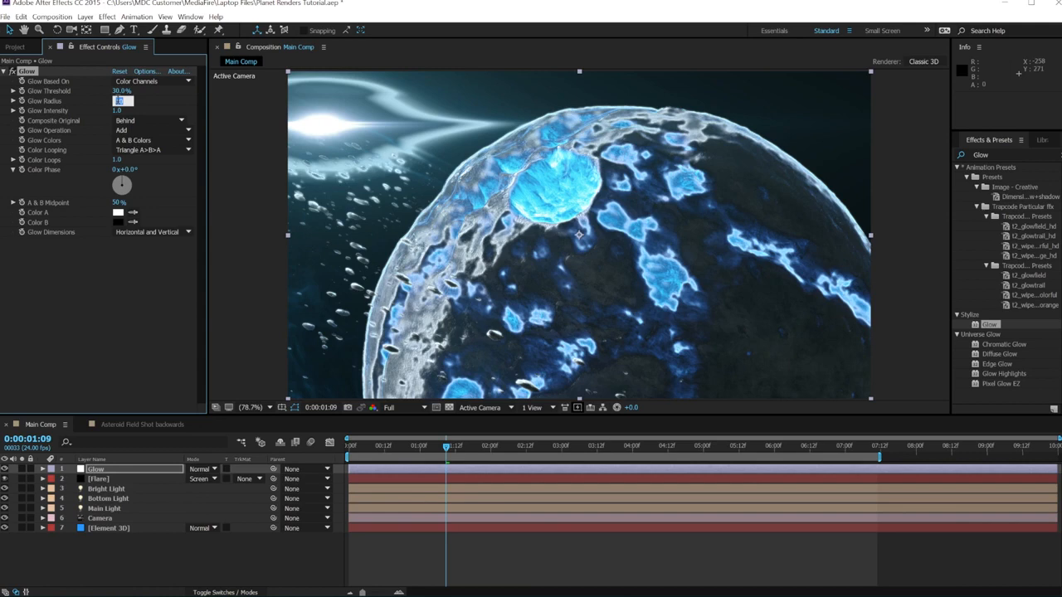
type("215")
key("Tab")
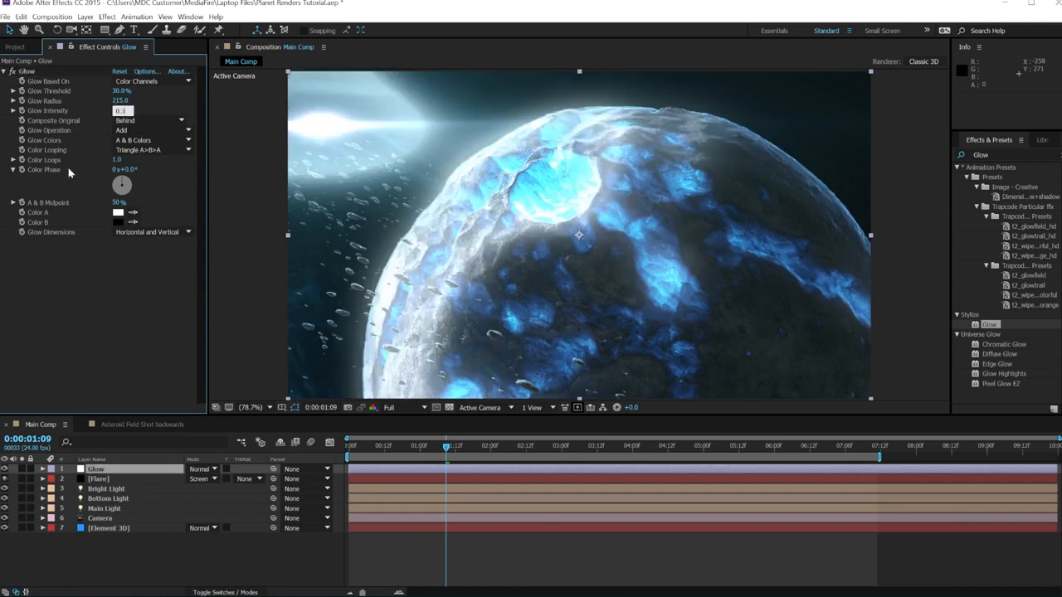
type("0.3")
key("Return")
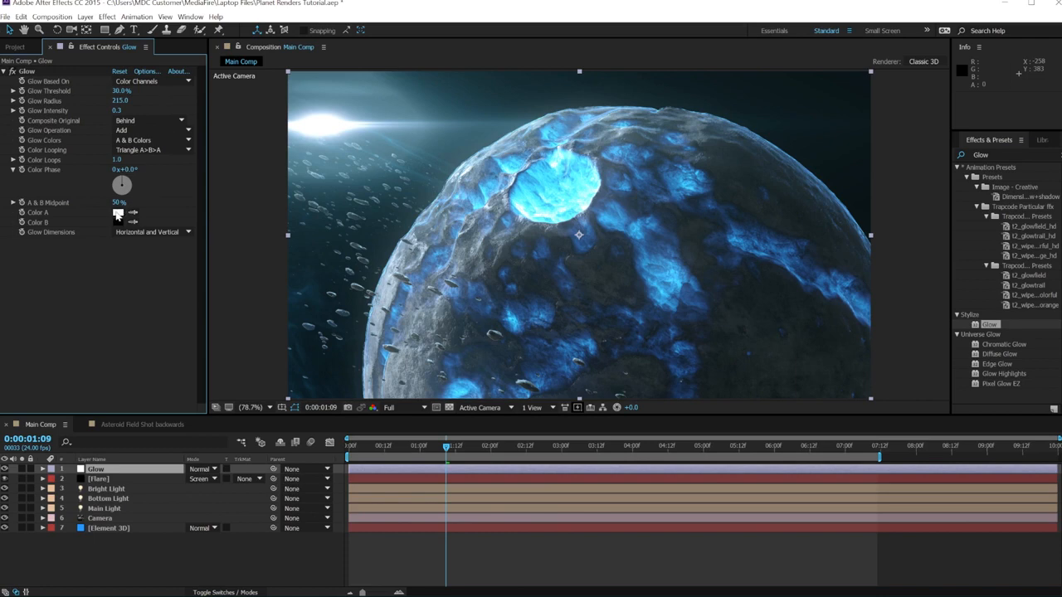
- Set the Glow effect's Color A to cyan (00FAFF) and Color B to blue (0052FF)
left_click(118, 214)
type("FF0000")
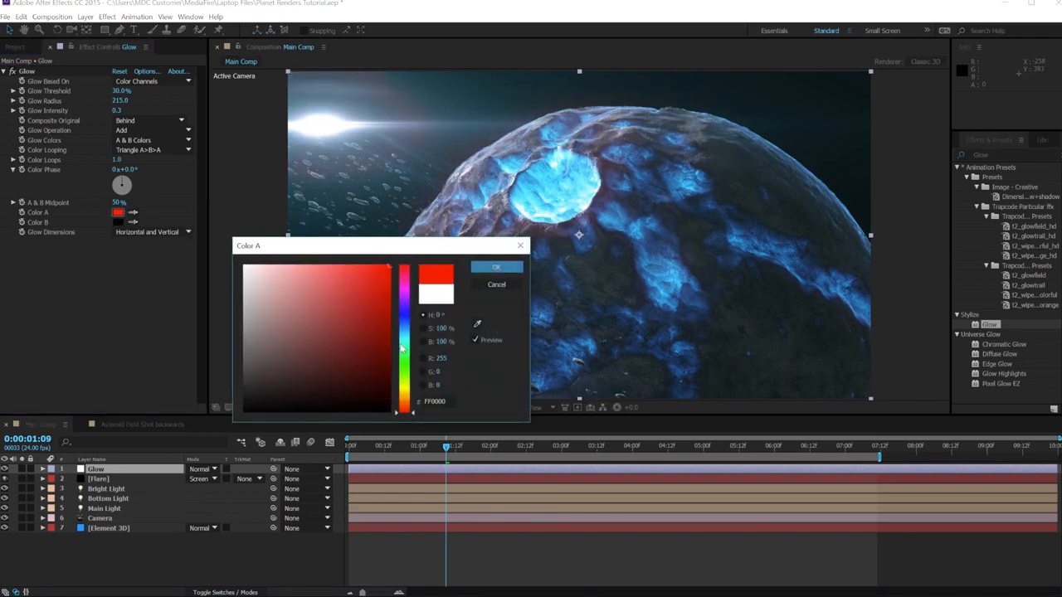
left_click_drag(401, 349, 409, 344)
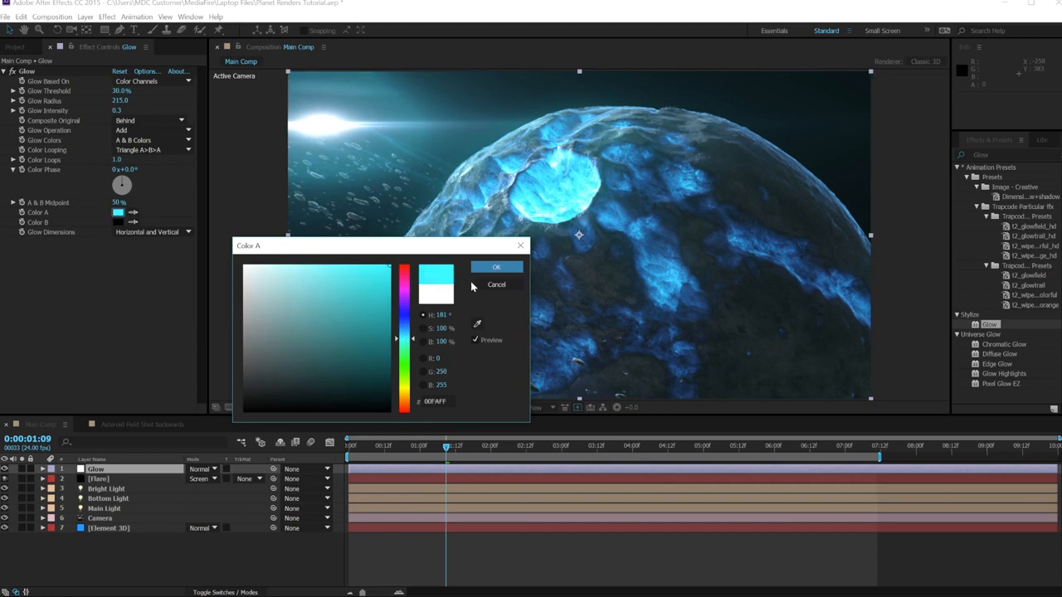
left_click(497, 268)
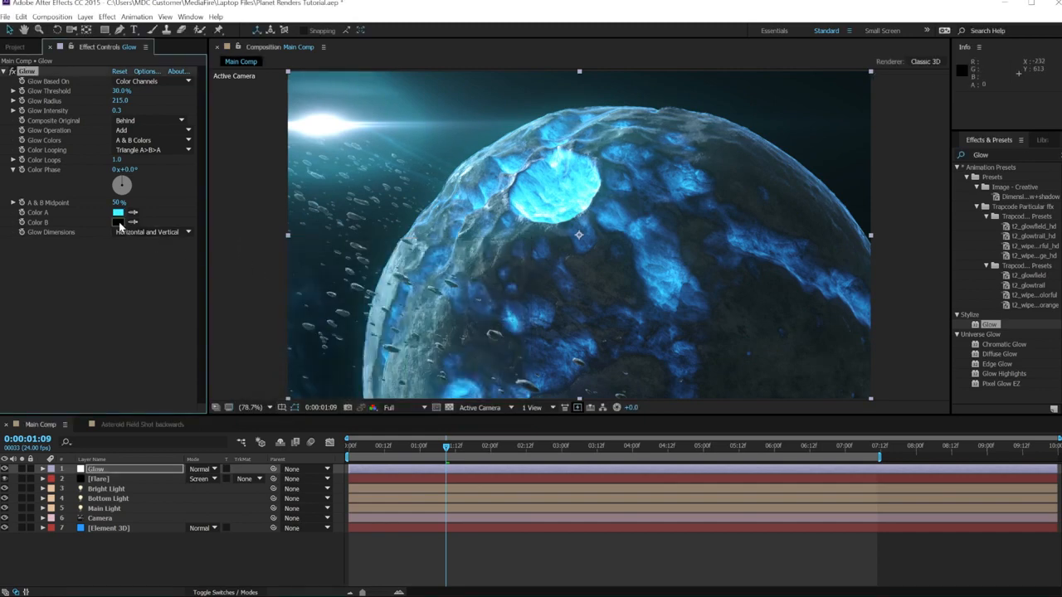
left_click(118, 223)
left_click(358, 332)
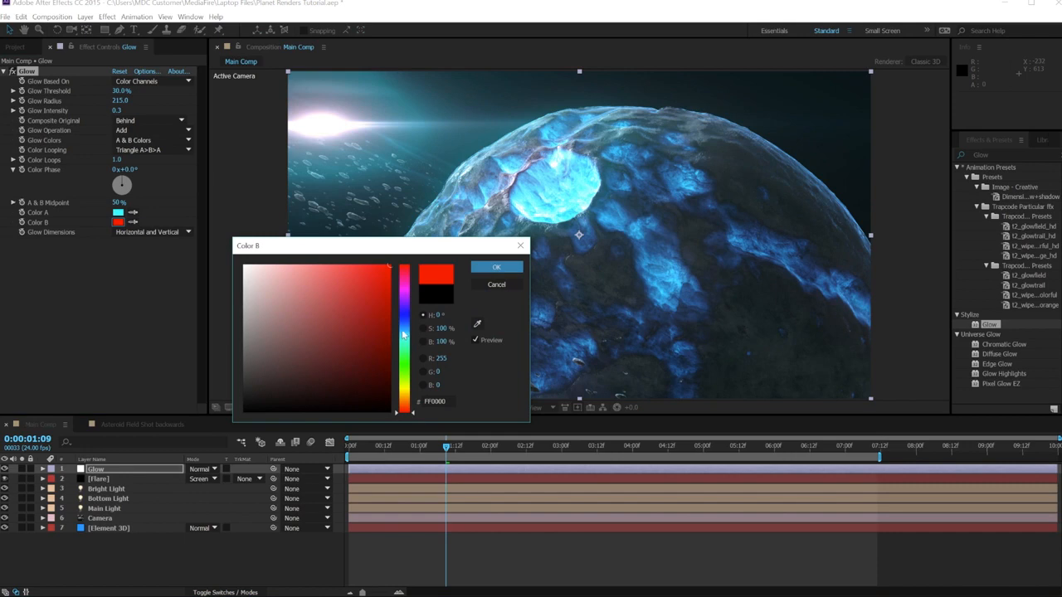
left_click_drag(404, 334, 408, 326)
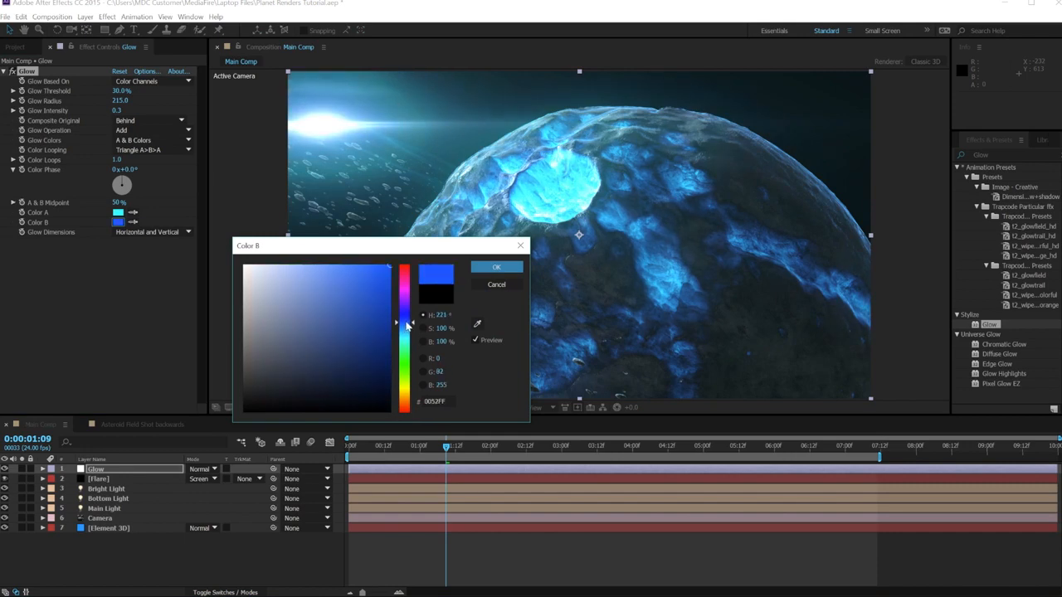
left_click(511, 267)
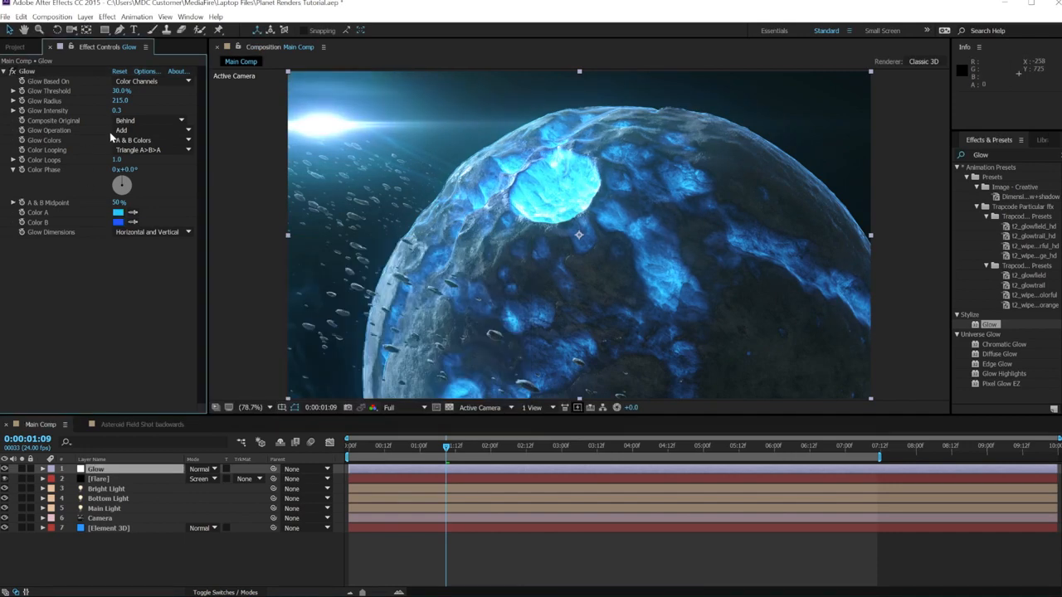
- Duplicate the Glow effect and set the copy's radius to 560 and intensity to 0.1
left_click(37, 74)
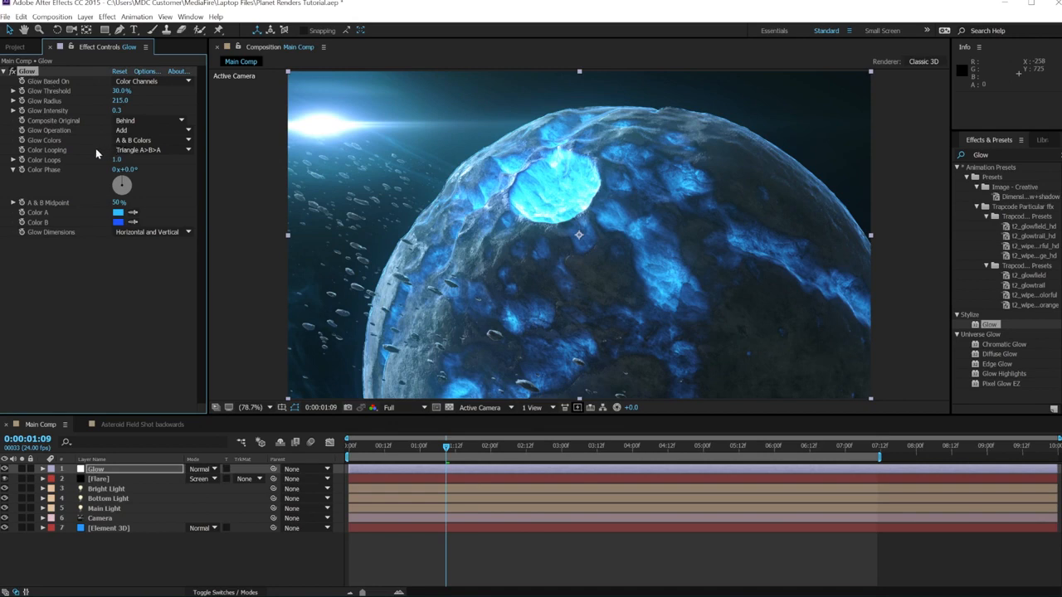
key("ctrl+d")
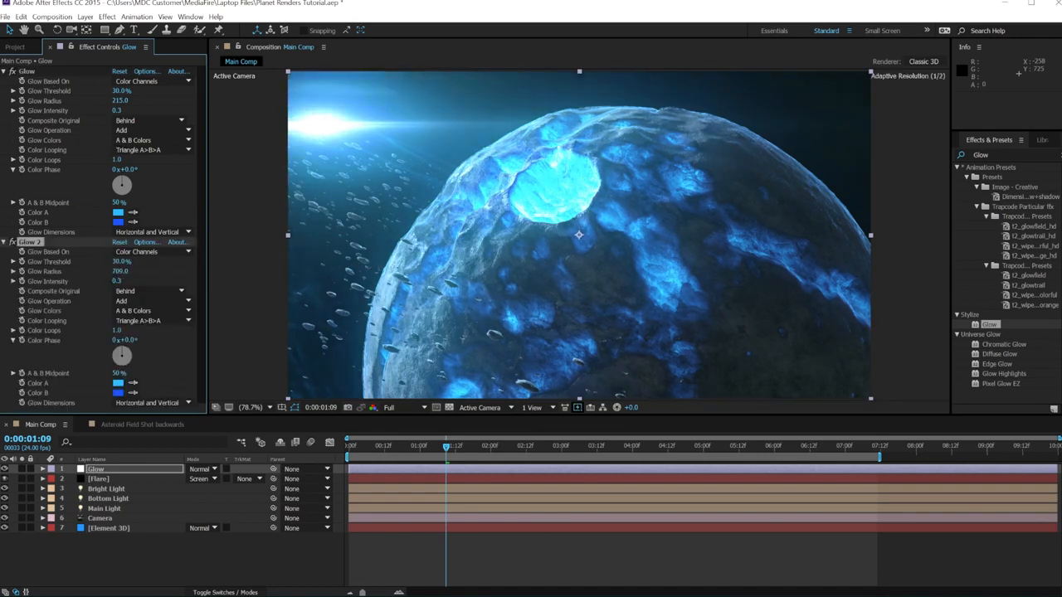
left_click_drag(121, 272, 142, 288)
left_click(116, 281)
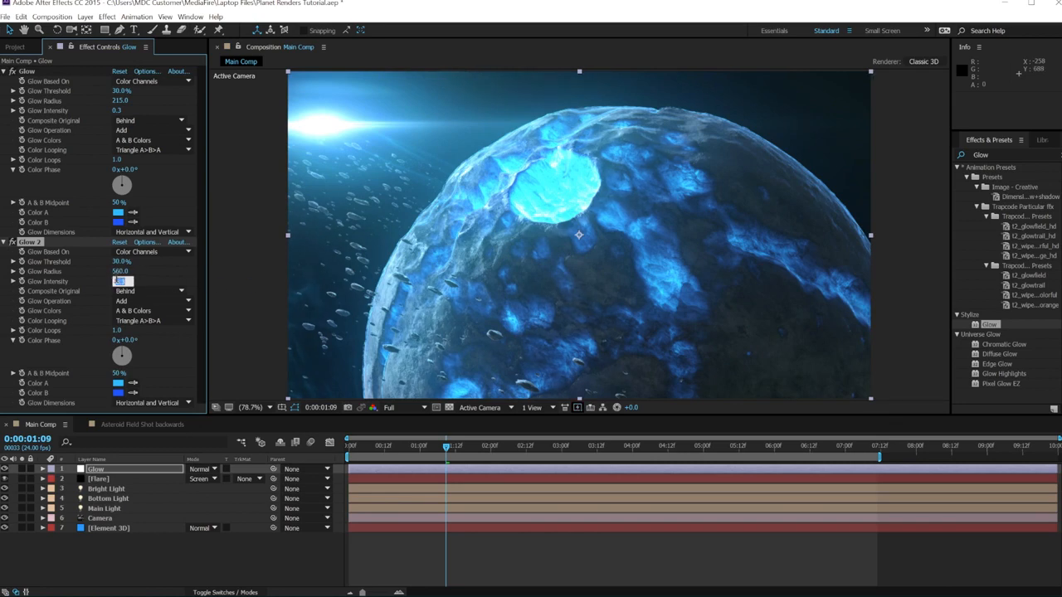
type("0.1")
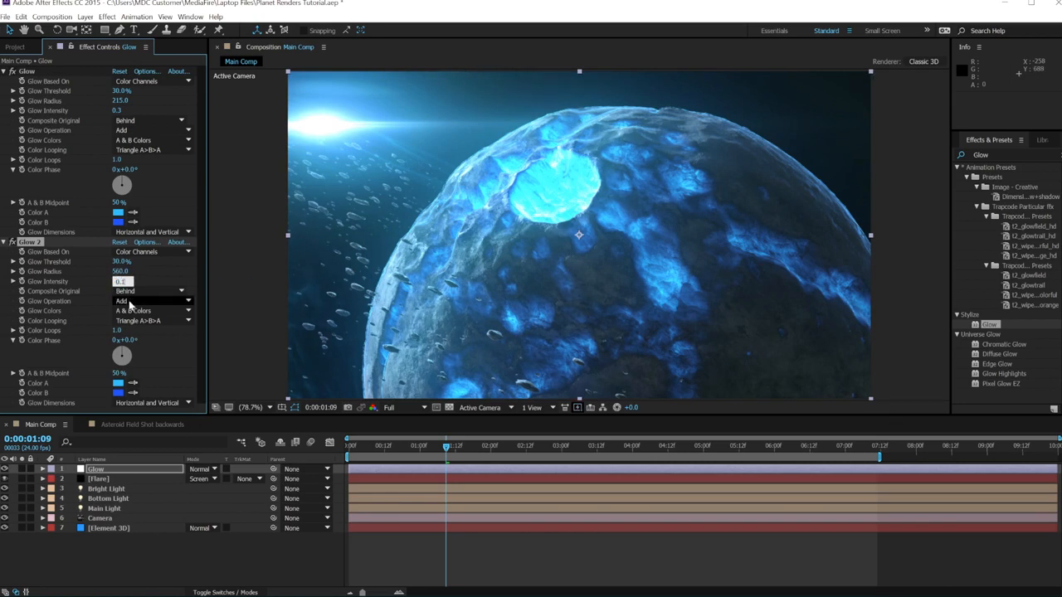
key("Return")
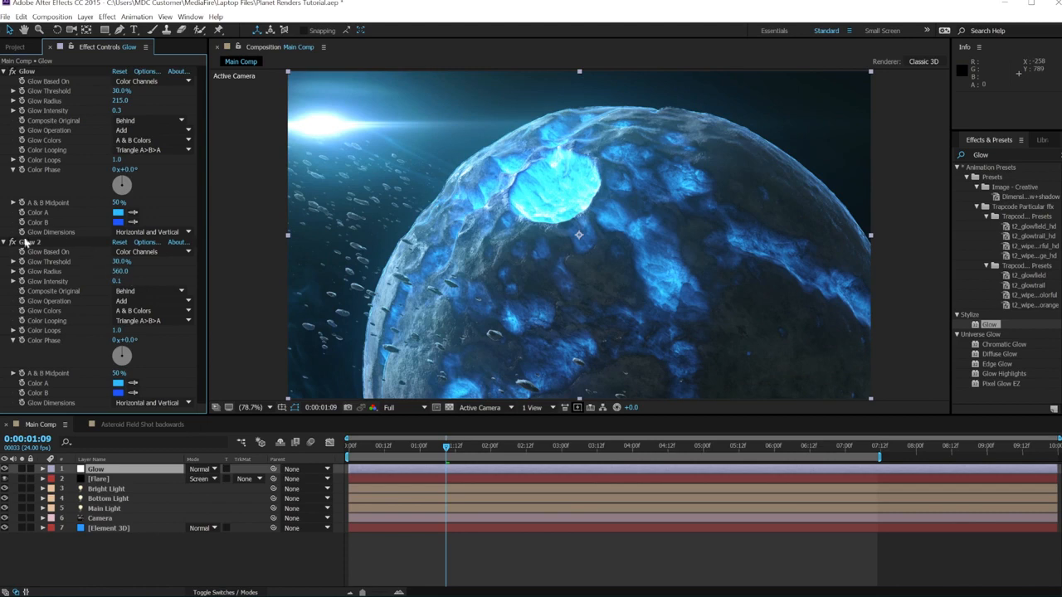
- Compare the image with and without the second glow, and check the frame at 0:00:02:14
left_click(15, 244)
left_click(15, 243)
left_click(15, 243)
left_click_drag(435, 449, 532, 448)
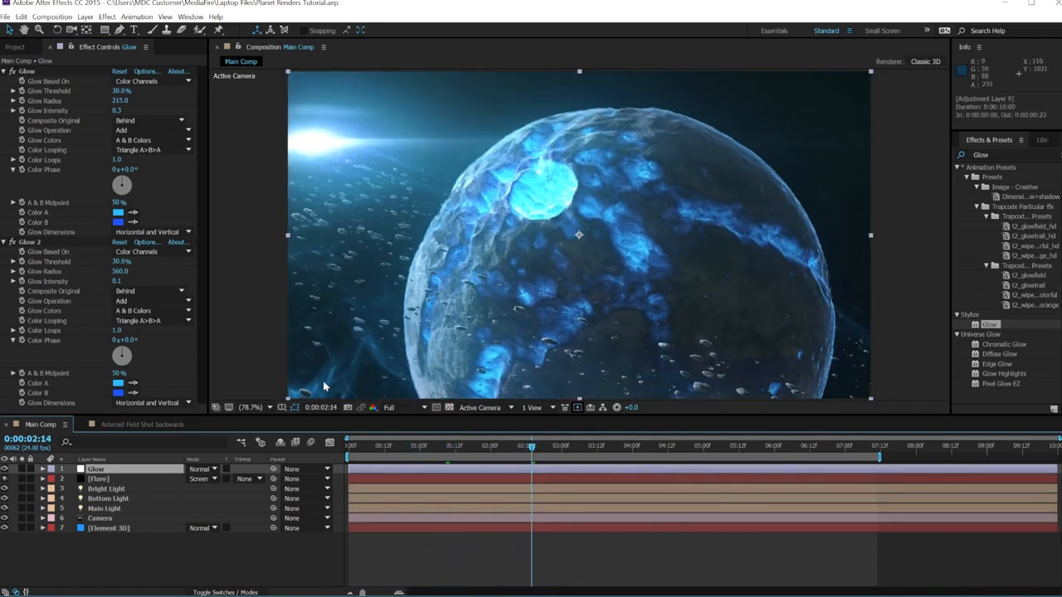
- Create an adjustment layer at the top of the main composition and name it Rays
left_click(86, 17)
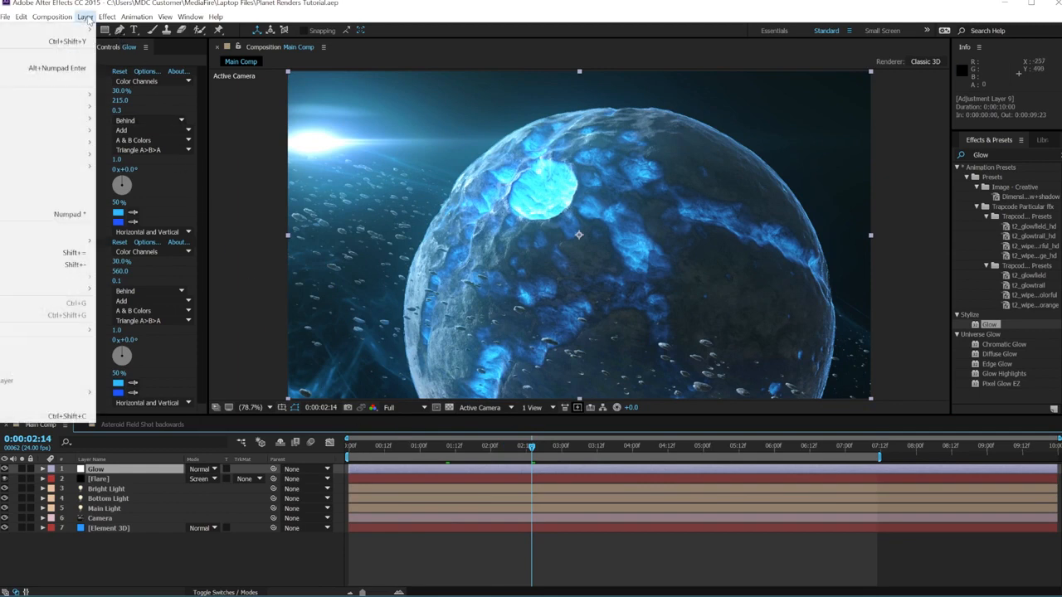
mouse_move(70, 31)
left_click(137, 101)
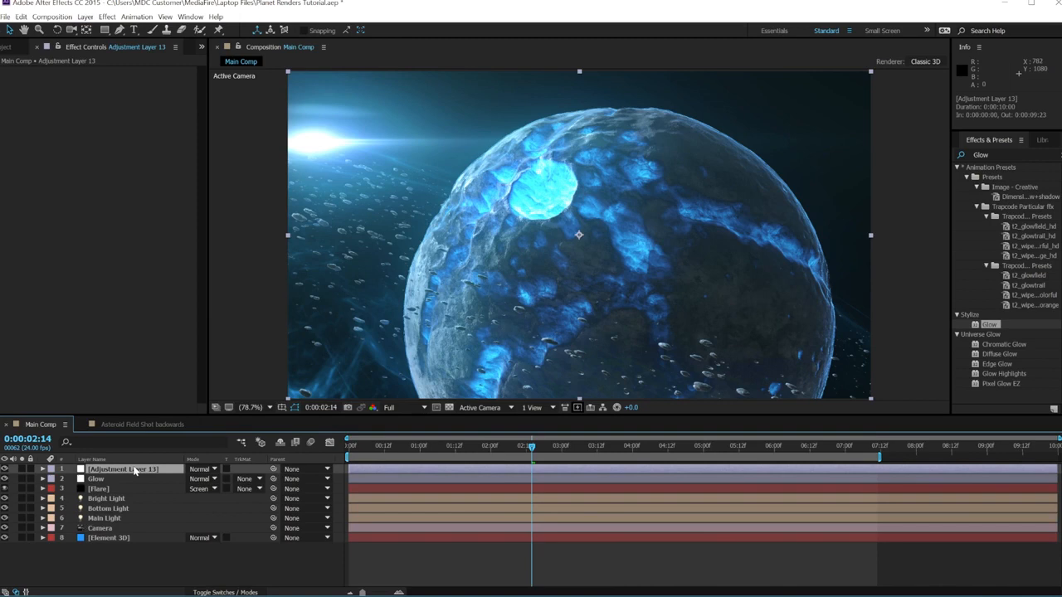
key("Return")
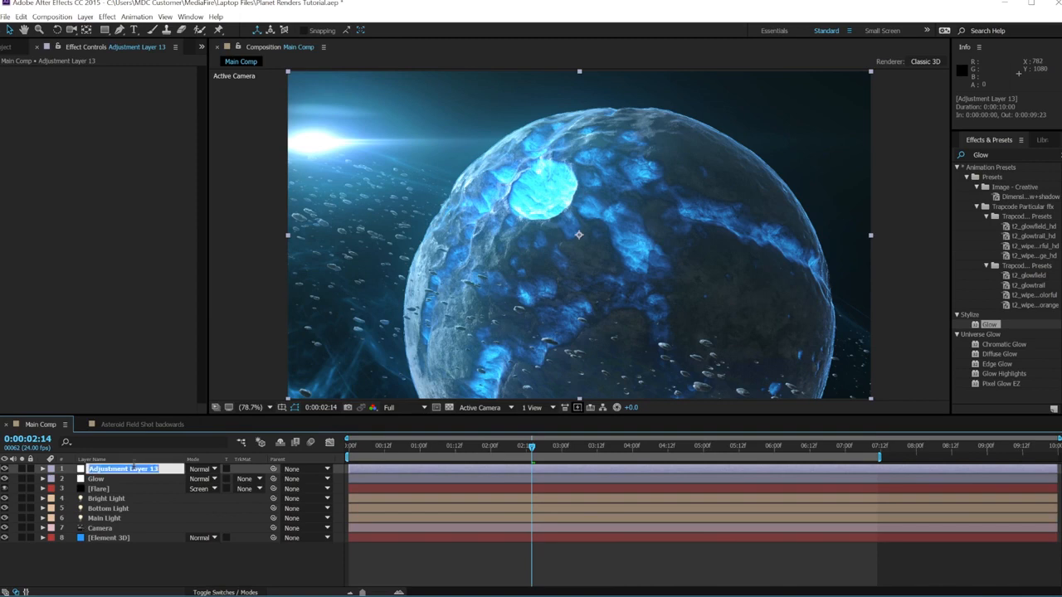
type("Rays")
left_click(153, 564)
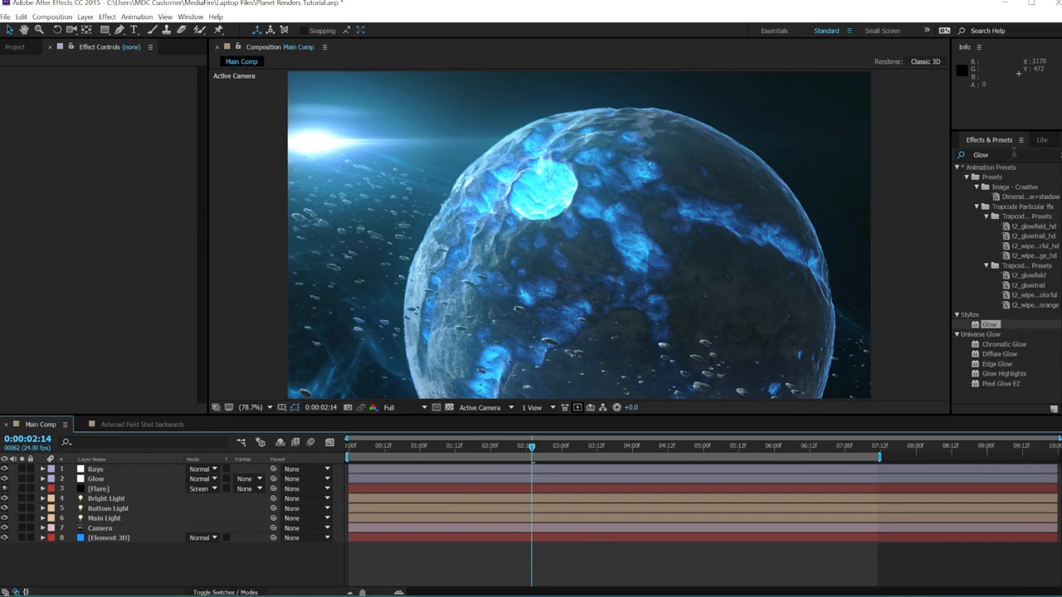
- Find the CC Radial Fast Blur effect and apply it to the Rays adjustment layer
left_click(1013, 154)
key("BackSpace")
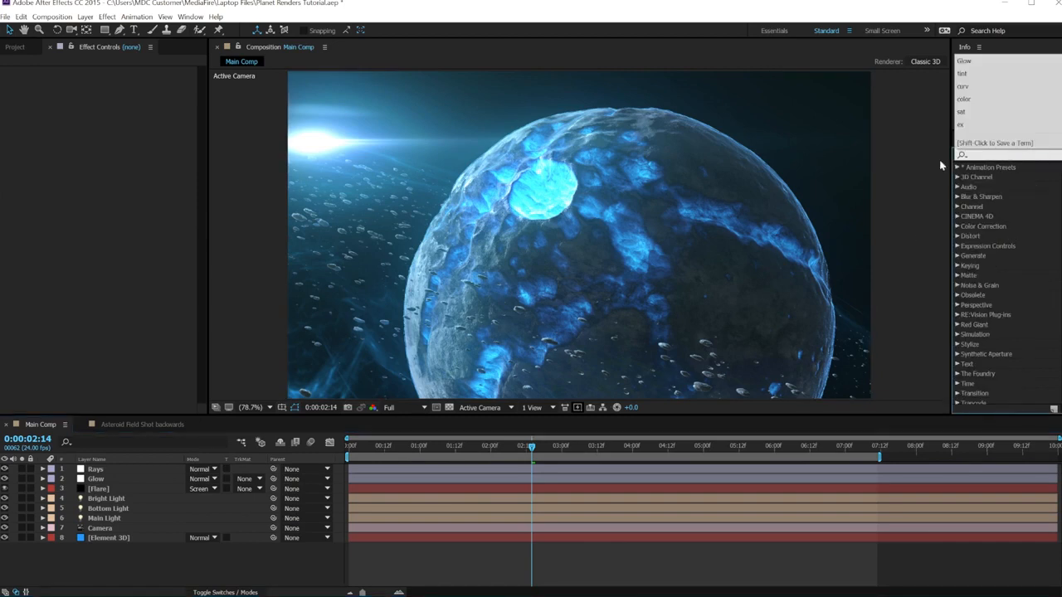
type("CC r")
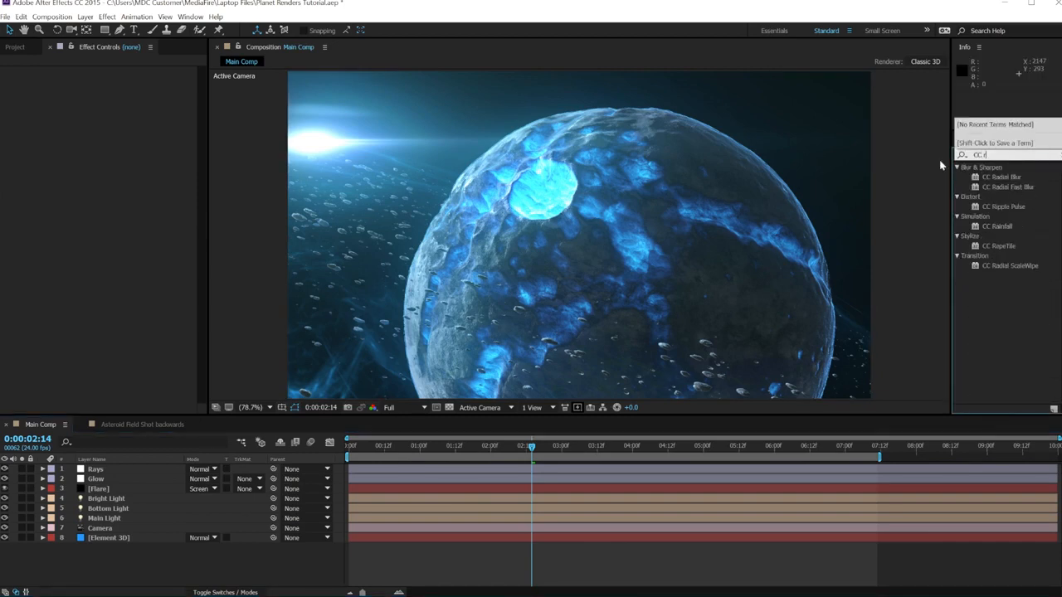
left_click_drag(1019, 192, 98, 472)
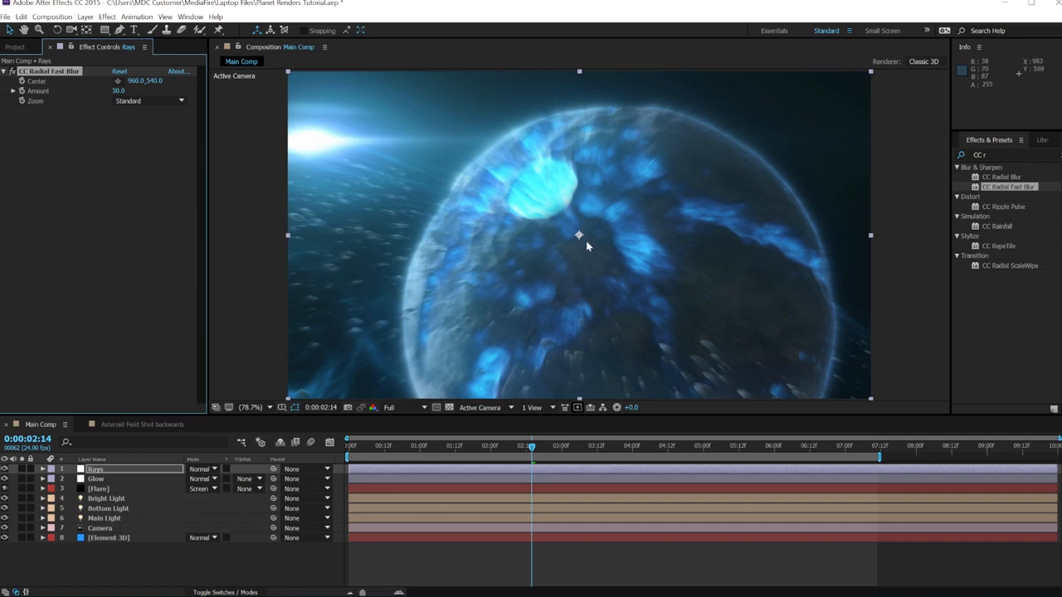
- Set the Rays layer's blending mode to Lighten and place the blur centre on the planet at about 1125, 583
mouse_move(578, 238)
left_mouse_down()
mouse_move(503, 277)
mouse_move(267, 214)
mouse_move(403, 354)
mouse_move(463, 234)
mouse_move(710, 300)
mouse_move(540, 225)
mouse_move(603, 317)
mouse_move(580, 249)
mouse_move(605, 249)
mouse_move(600, 230)
left_mouse_up()
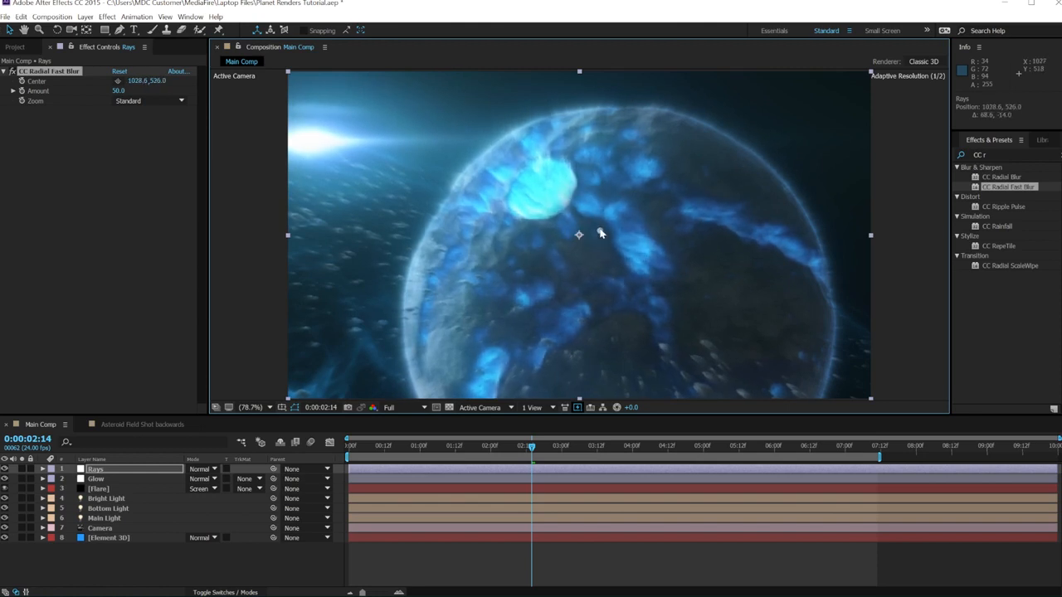
left_click(206, 469)
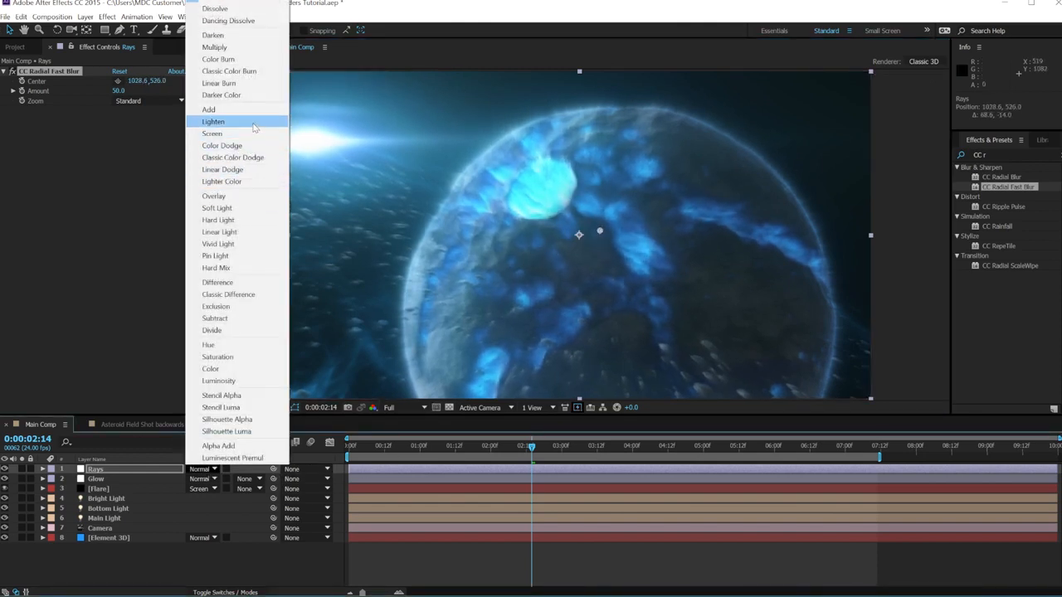
left_click(213, 121)
mouse_move(602, 234)
left_mouse_down()
mouse_move(621, 175)
mouse_move(610, 208)
mouse_move(621, 298)
left_mouse_up()
left_click_drag(593, 338, 275, 106)
mouse_move(336, 176)
left_mouse_down()
mouse_move(702, 202)
mouse_move(706, 351)
mouse_move(628, 260)
left_mouse_up()
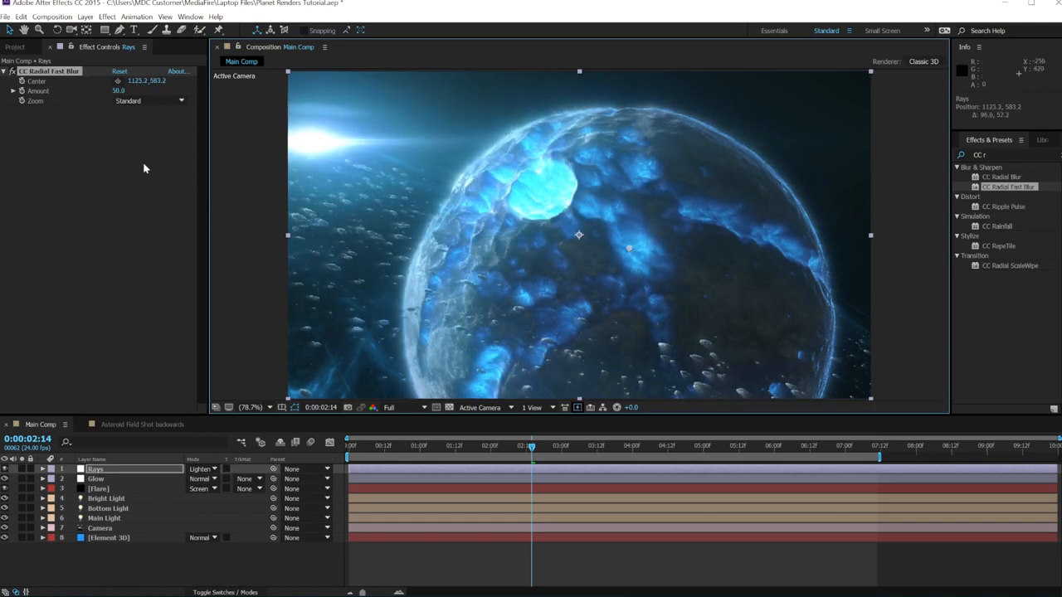
- Set the CC Radial Fast Blur amount to 94 and shift its centre to about 1144, 583
left_click(120, 90)
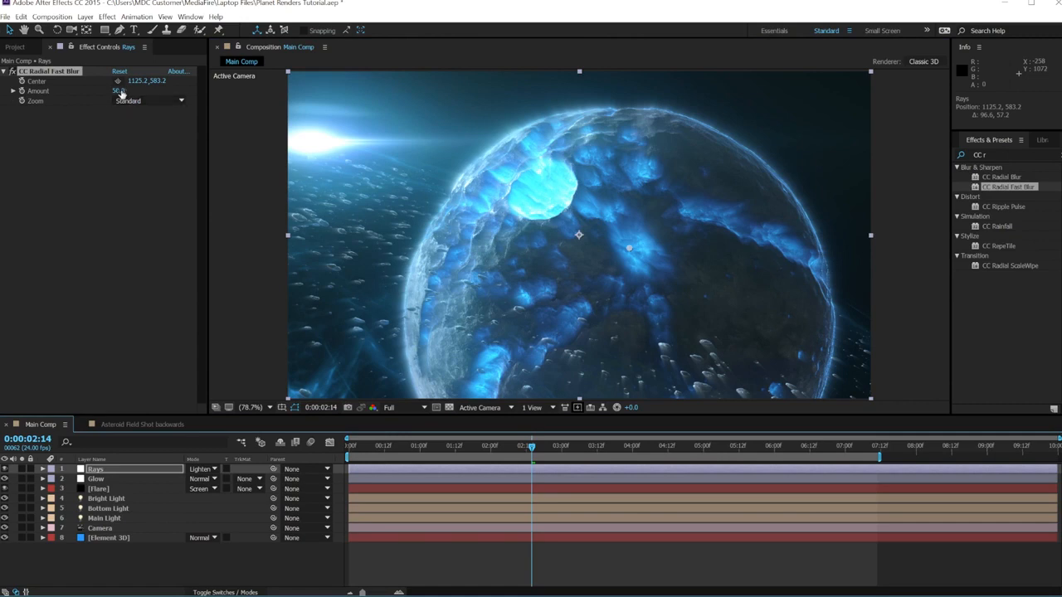
type("84")
key("Return")
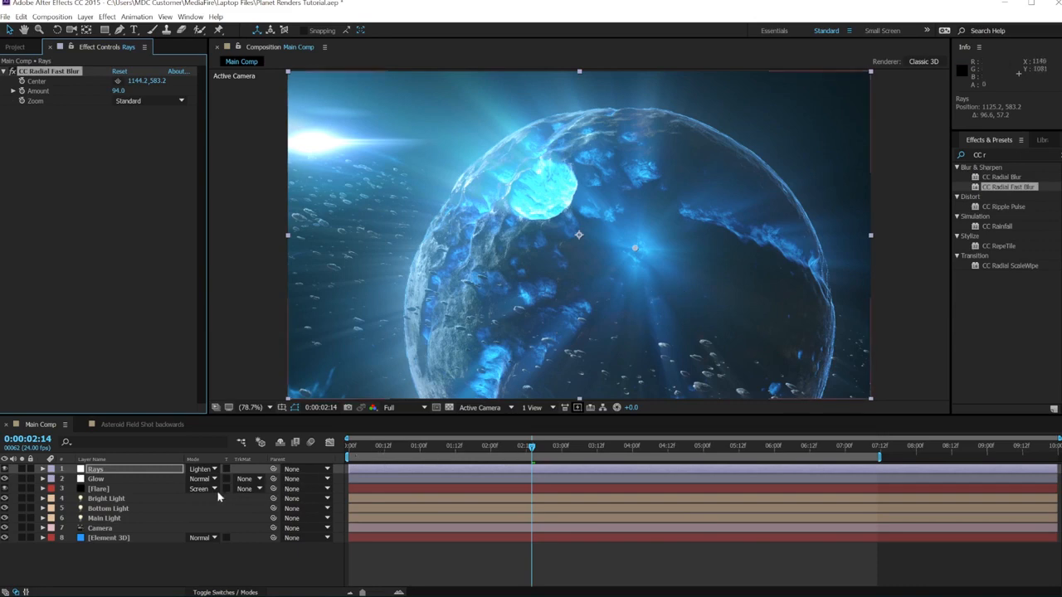
- Reduce the Rays layer's opacity to 41%
key("t")
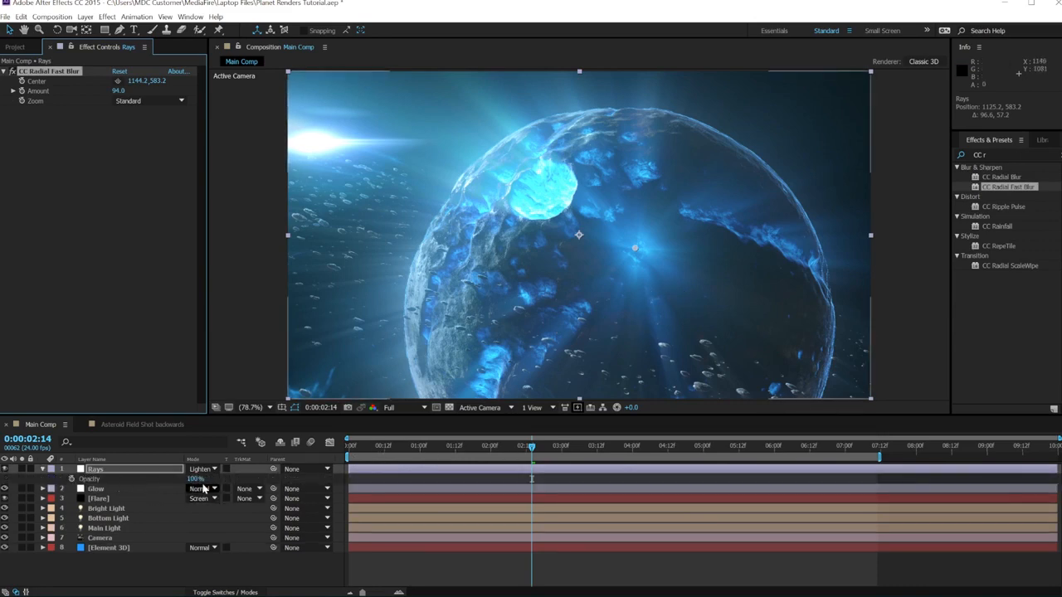
left_click(195, 479)
type("4")
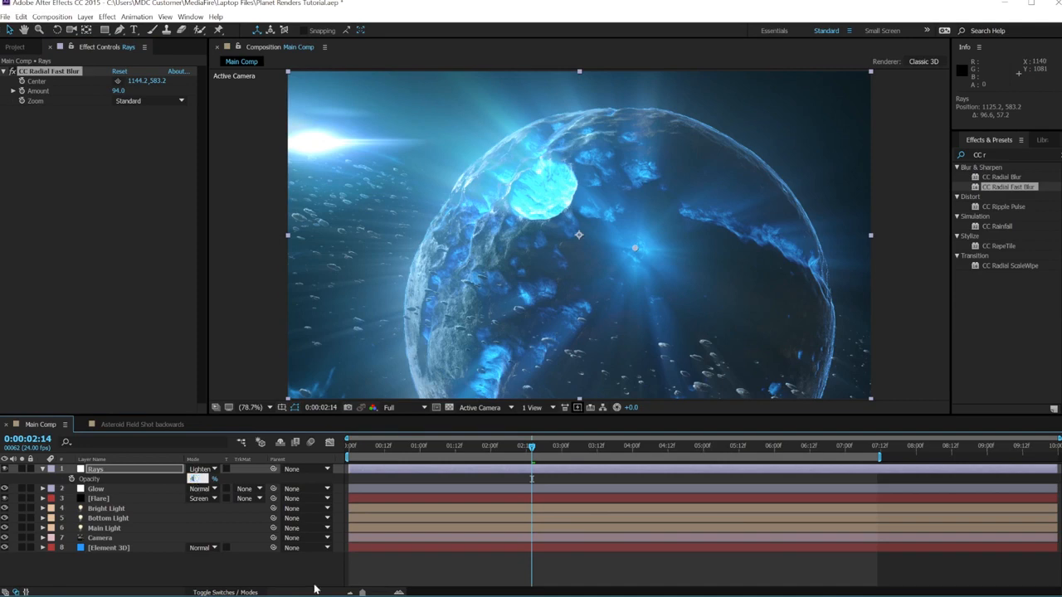
type("1")
left_click(405, 558)
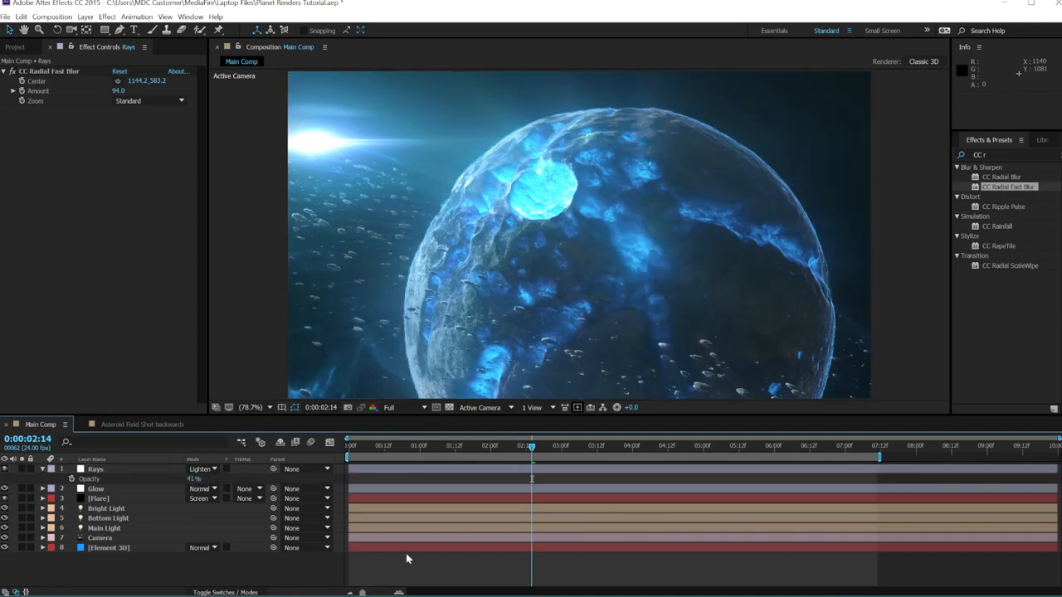
- Compare the composition with and without the Rays layer
left_click(5, 470)
left_click(5, 469)
left_click(5, 470)
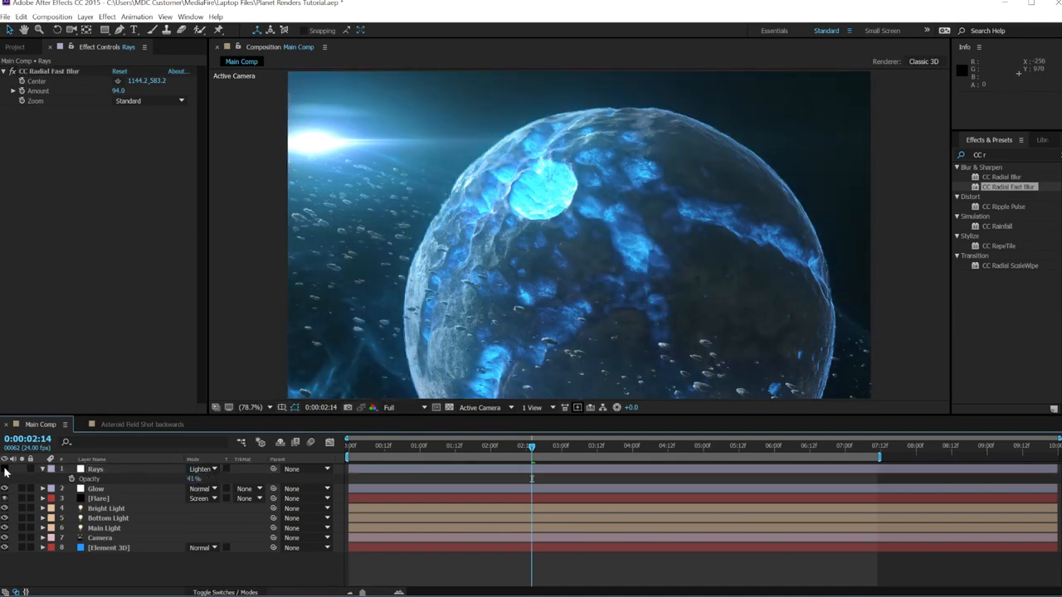
left_click(5, 469)
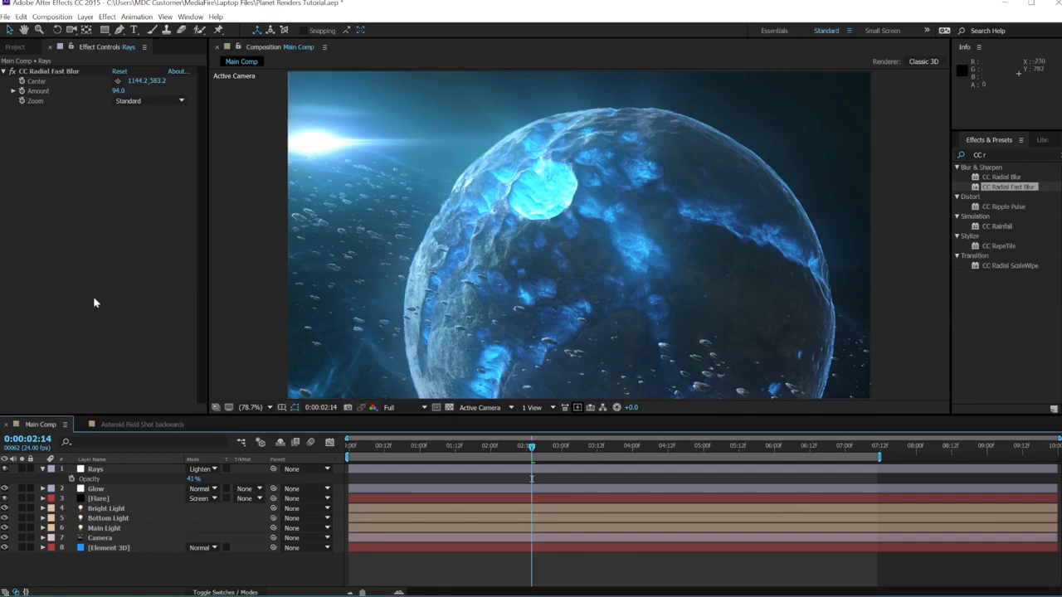
- Try the Rays blur centre beyond the frame's upper-left corner, undo that, and place it on the planet at about 1161, 578
left_click(51, 71)
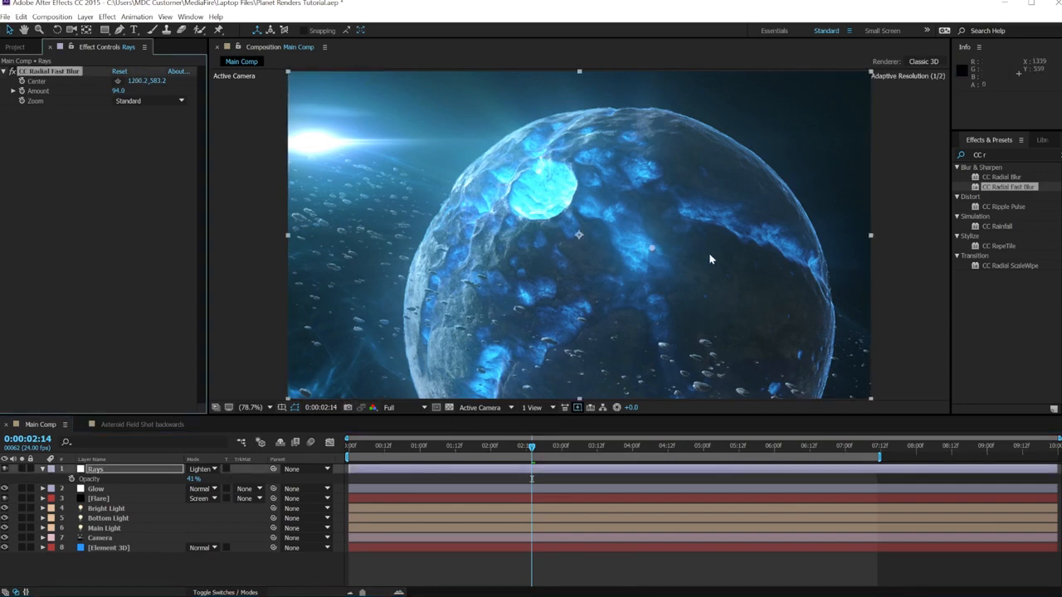
left_click_drag(653, 250, 396, 54)
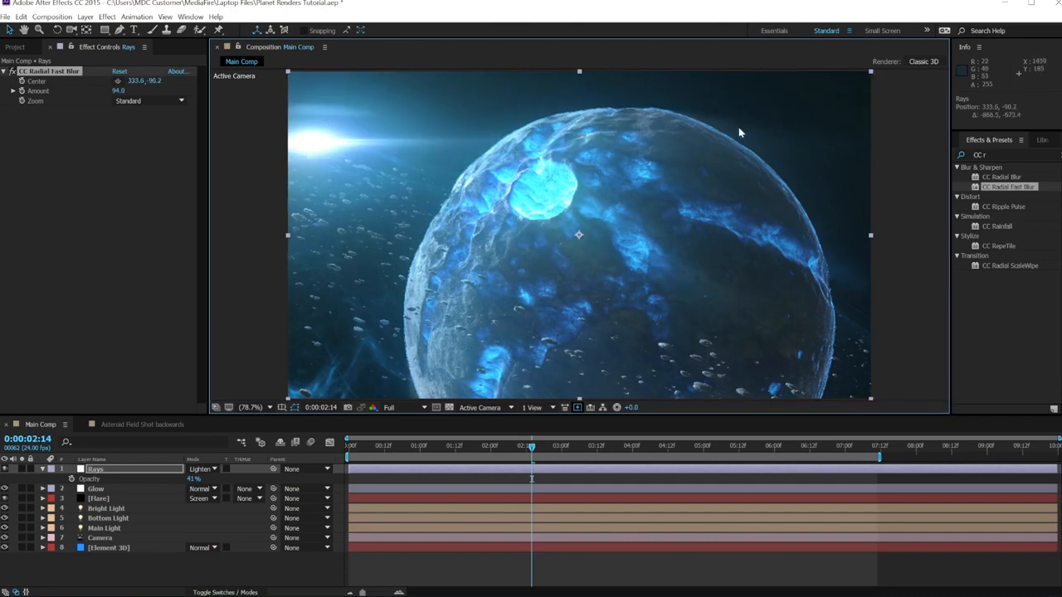
key("ctrl+z")
mouse_move(653, 250)
left_mouse_down()
mouse_move(635, 233)
mouse_move(640, 246)
left_mouse_up()
key("t")
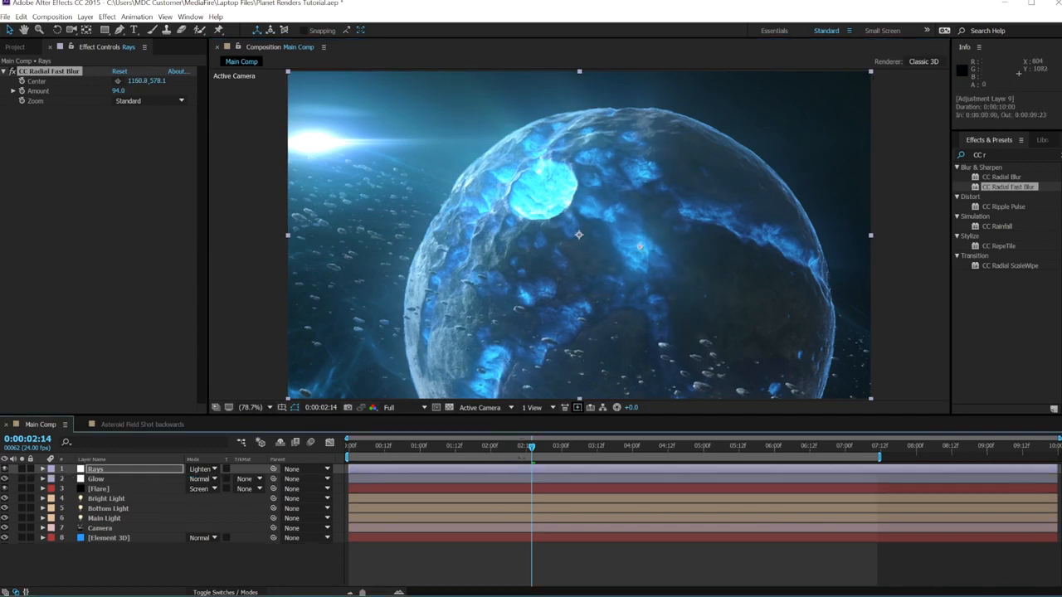
- Duplicate the Rays layer, name the copy Rays Flare, and go to the frame at 0:00:05:06
left_click(106, 472)
key("ctrl+d")
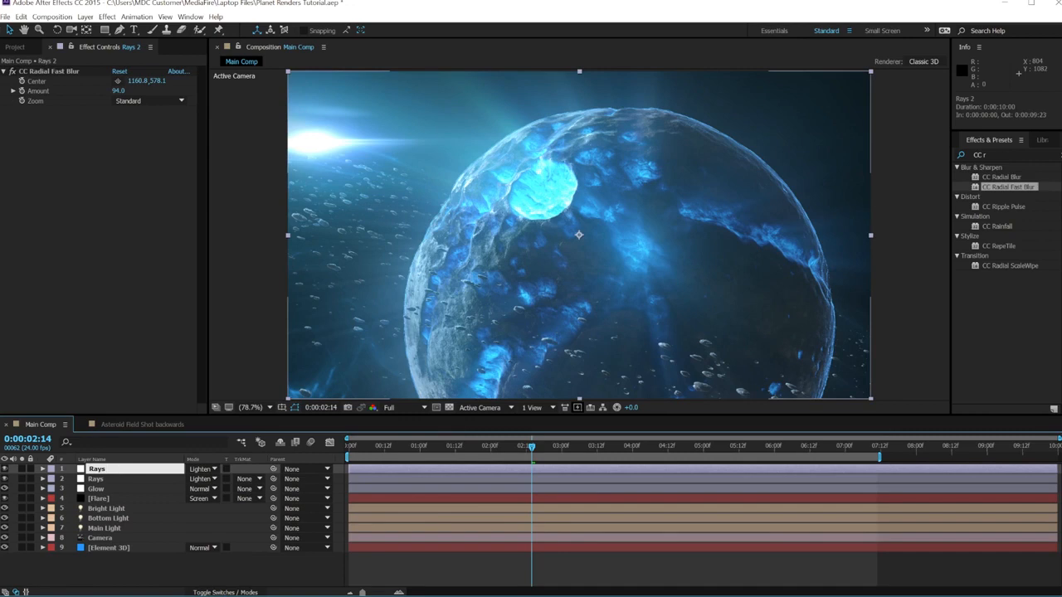
left_click(123, 470)
type("Rays Flare")
key("Return")
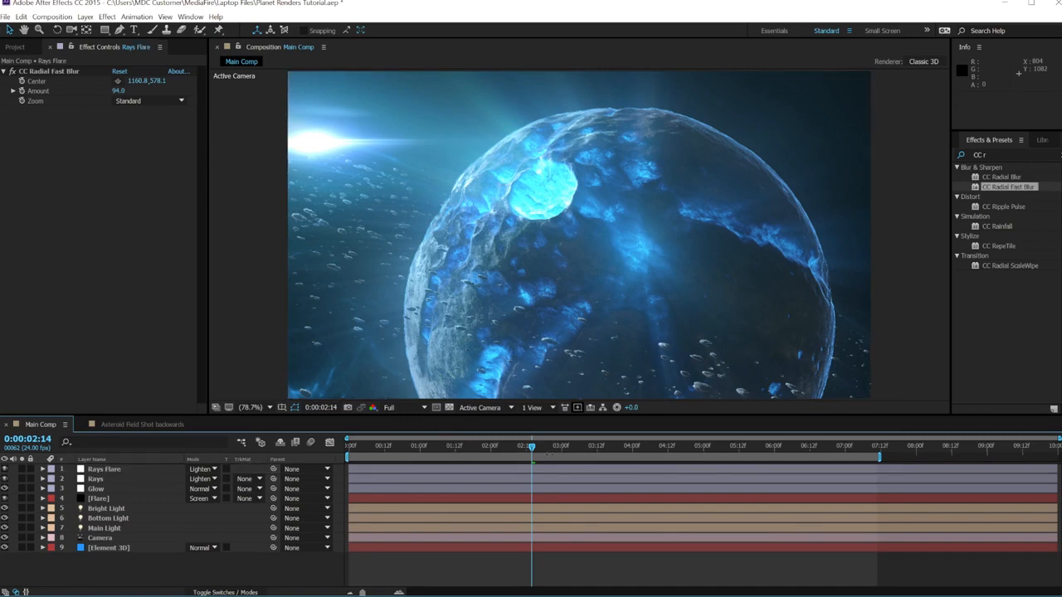
left_click_drag(532, 448, 720, 448)
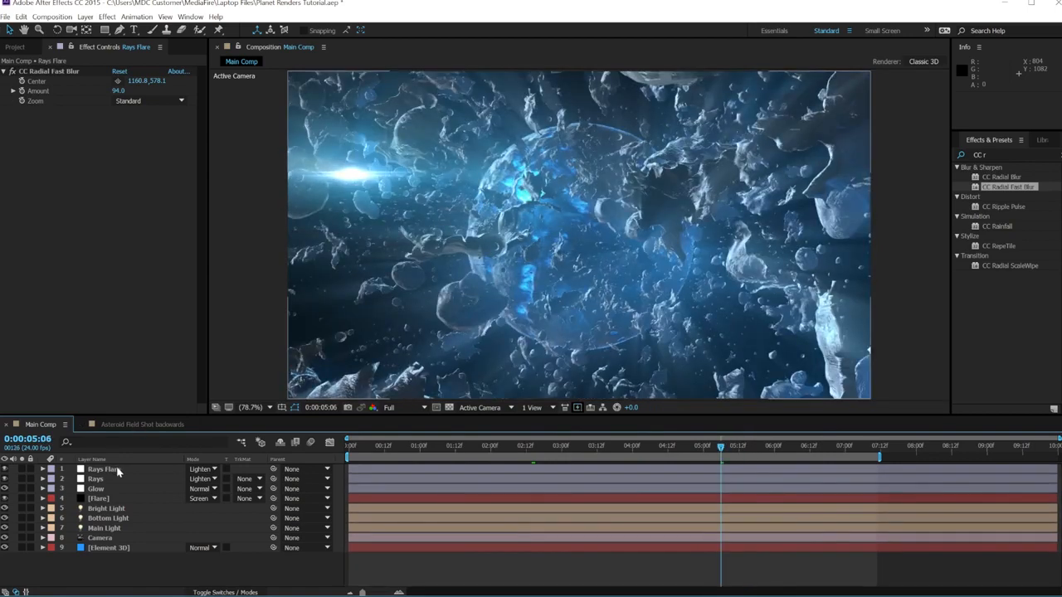
- Move the Rays Flare layer's radial blur centre onto the bright flare at about 214, 334
left_click(117, 470)
left_click_drag(141, 82, 78, 81)
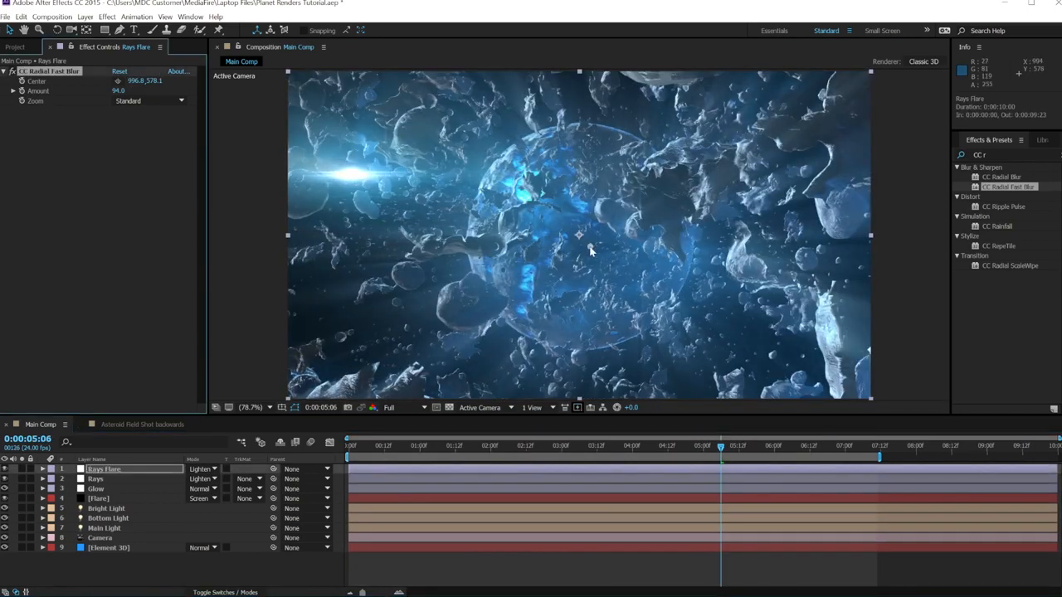
left_click_drag(590, 251, 353, 172)
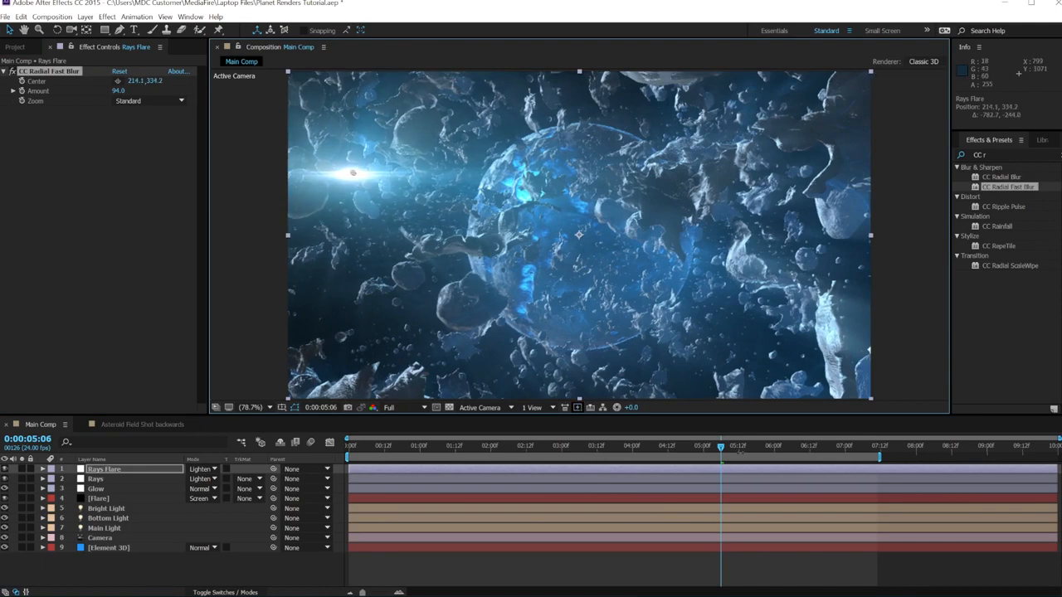
- Preview the animation, and compare the Element 3D layer on its own with the full composite around 0:00:04:05
left_click_drag(738, 453, 686, 459)
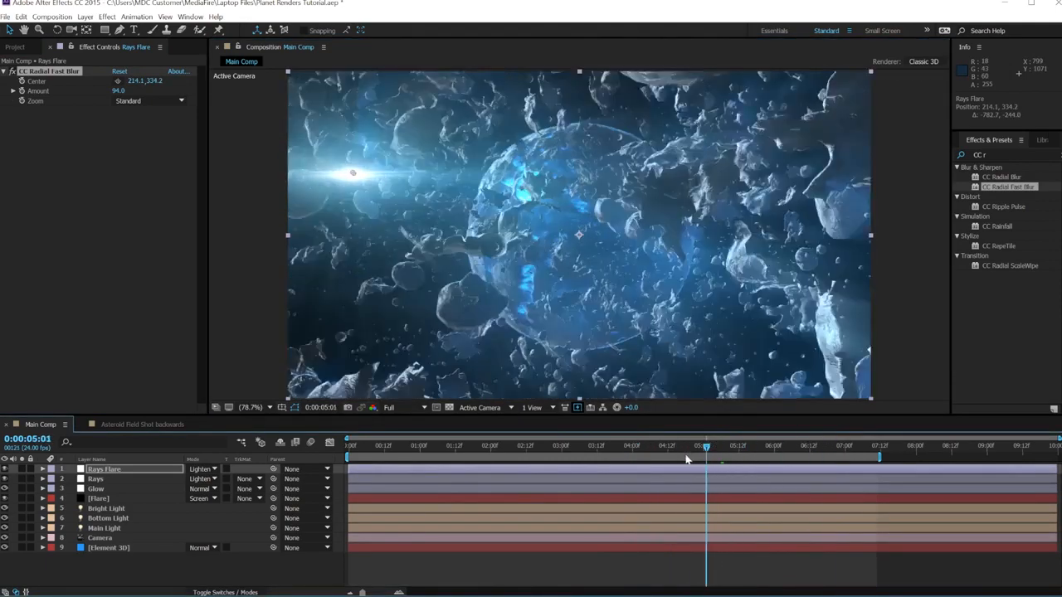
key("space")
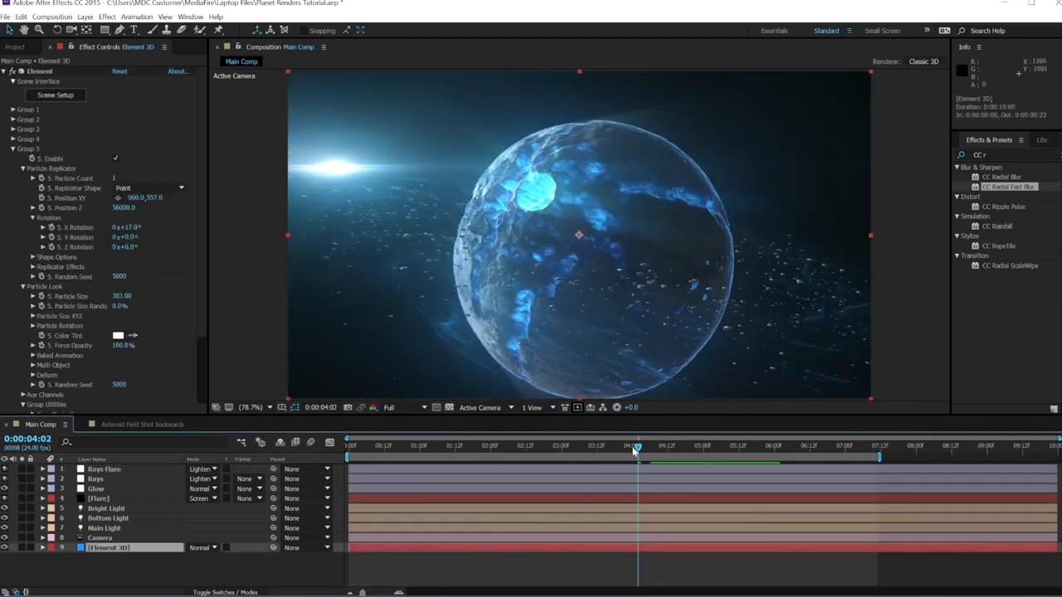
mouse_move(634, 449)
left_mouse_down()
mouse_move(654, 449)
mouse_move(628, 450)
mouse_move(644, 450)
left_mouse_up()
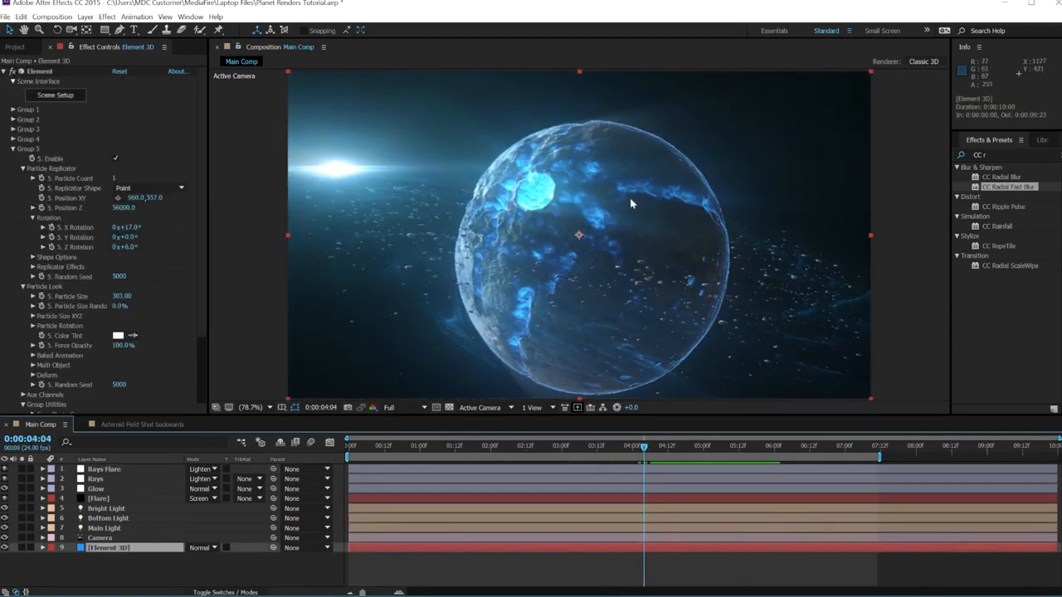
left_click(21, 548)
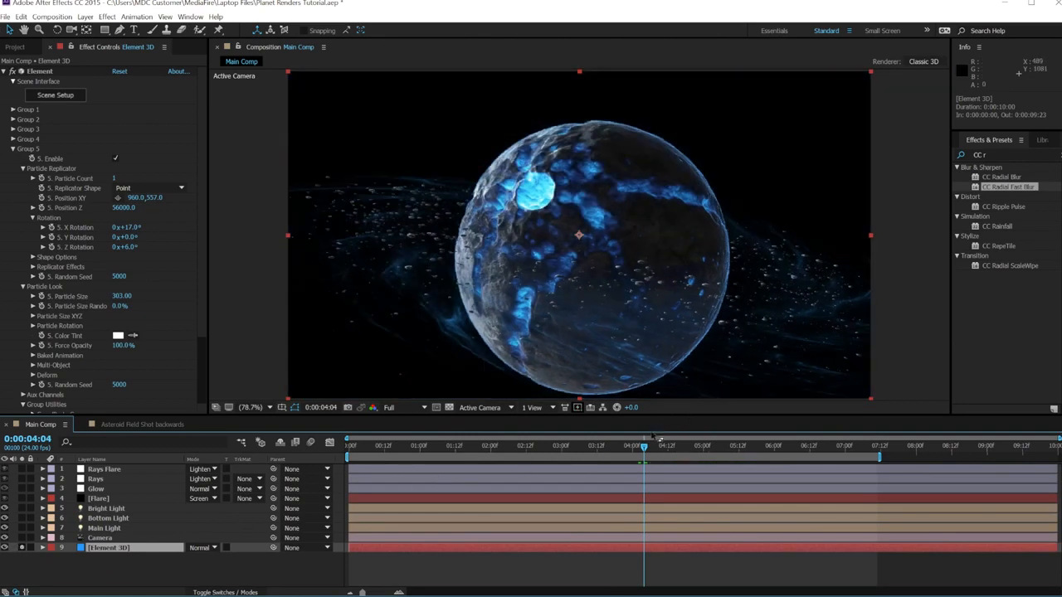
mouse_move(643, 450)
left_mouse_down()
mouse_move(689, 449)
mouse_move(647, 449)
left_mouse_up()
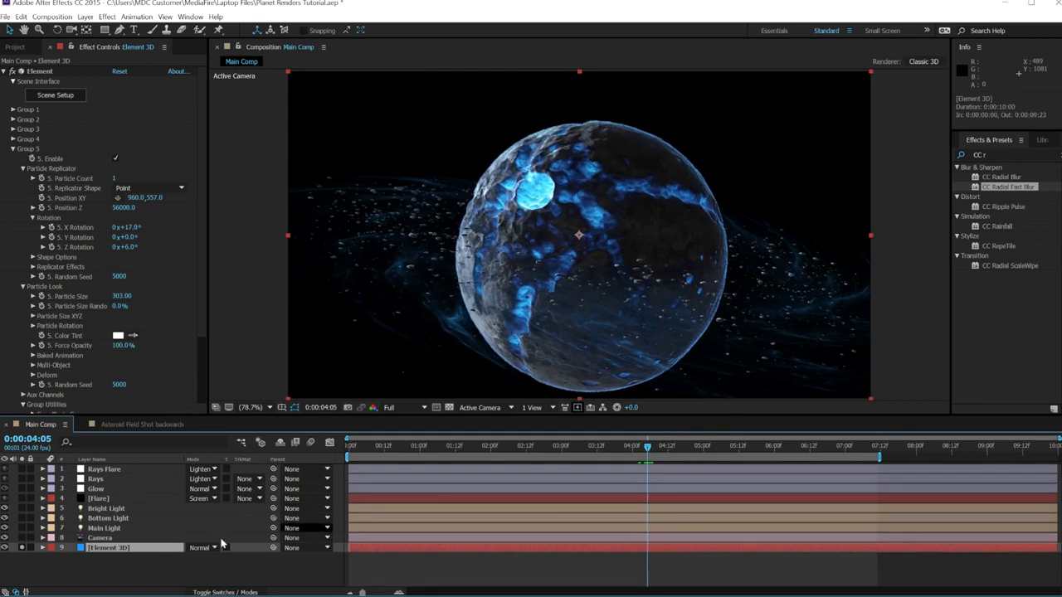
left_click(21, 548)
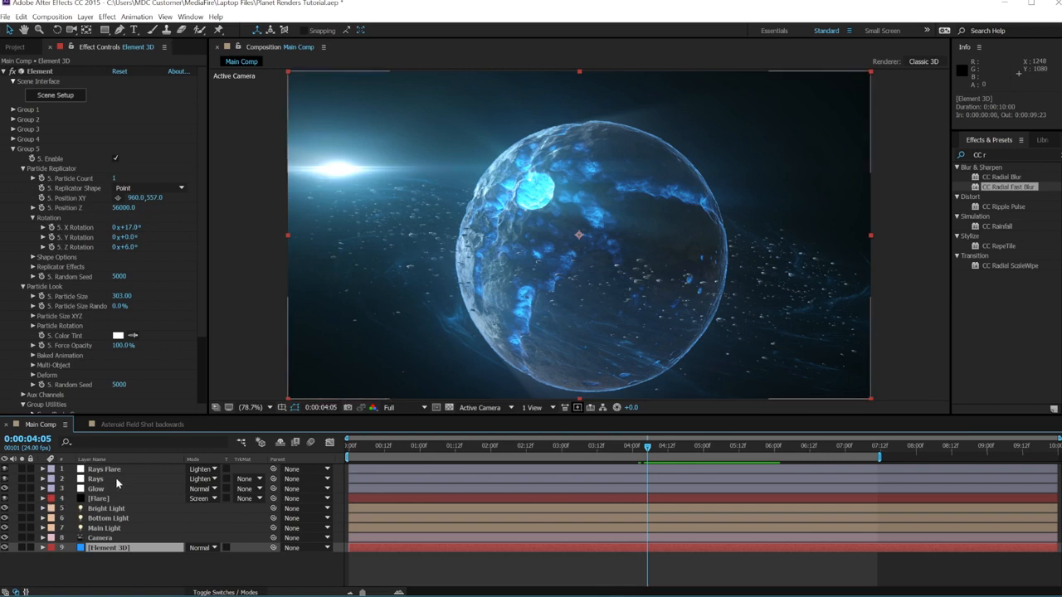
- Add an adjustment layer above all other layers and name it CC
left_click(283, 292)
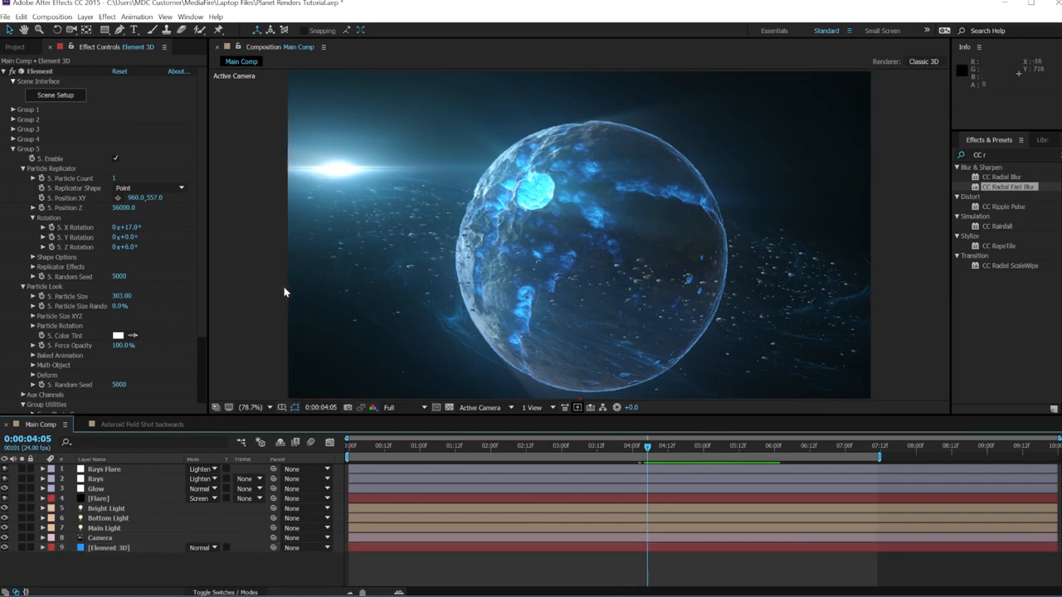
left_click(85, 16)
mouse_move(78, 31)
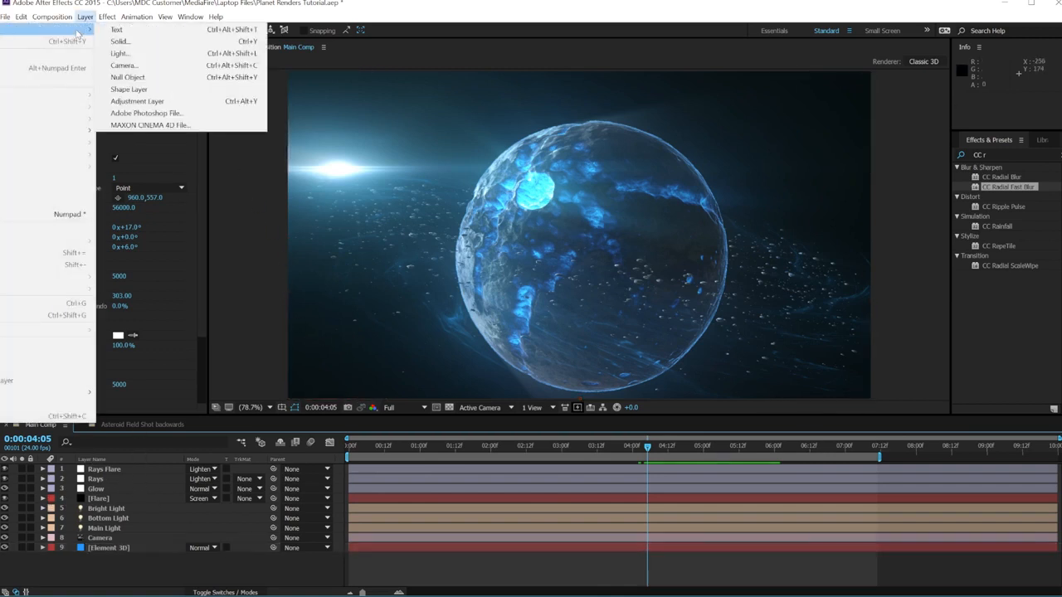
left_click(170, 101)
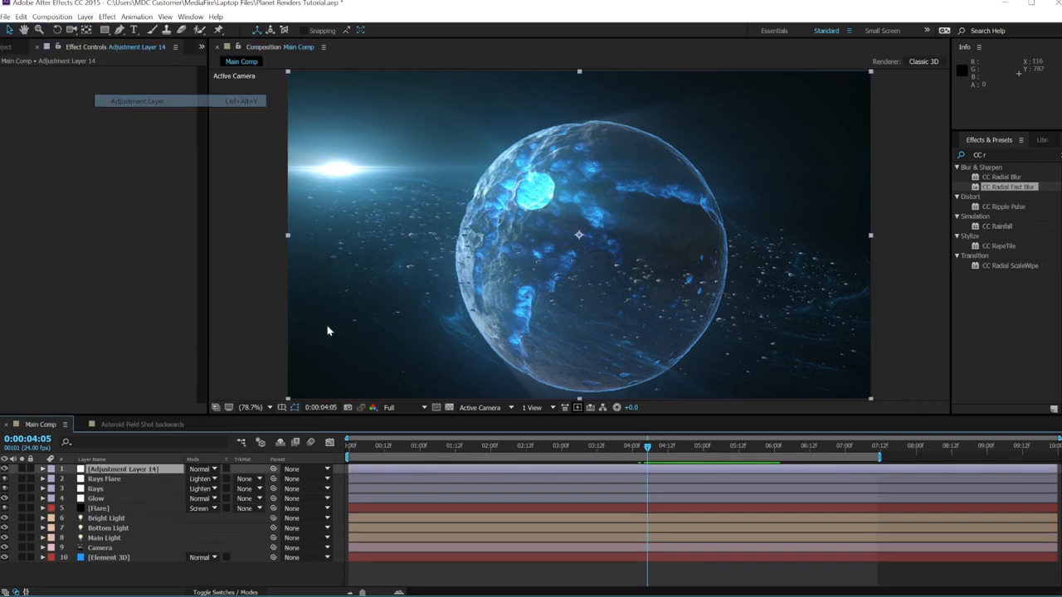
left_click(118, 470)
key("Return")
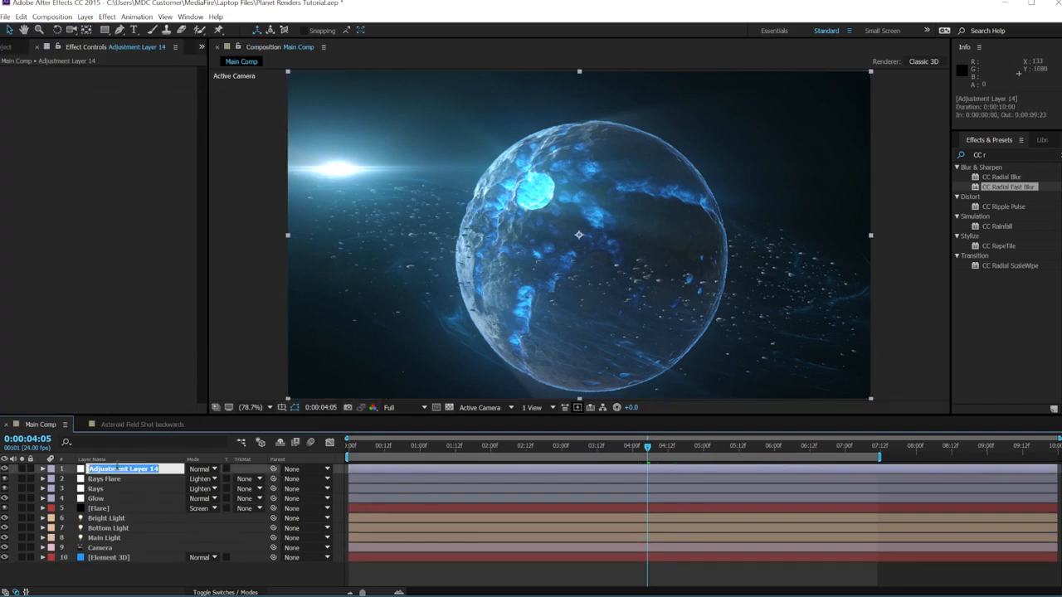
type("CC")
key("Return")
- Apply Curves to the CC layer and shape its RGB and individual colour channels into gentle S-curves
left_click(987, 155)
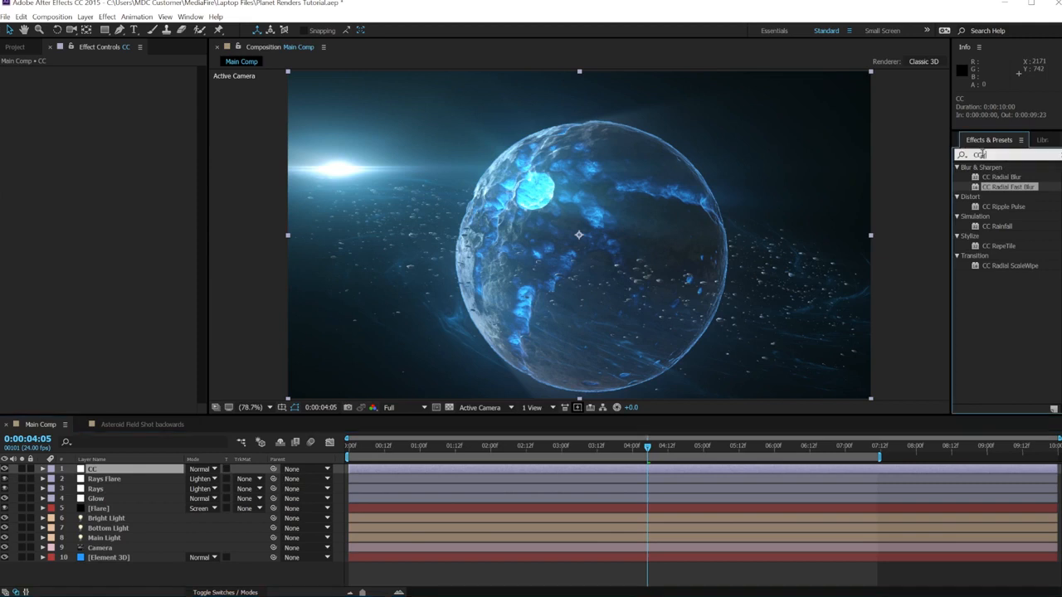
type("Curv")
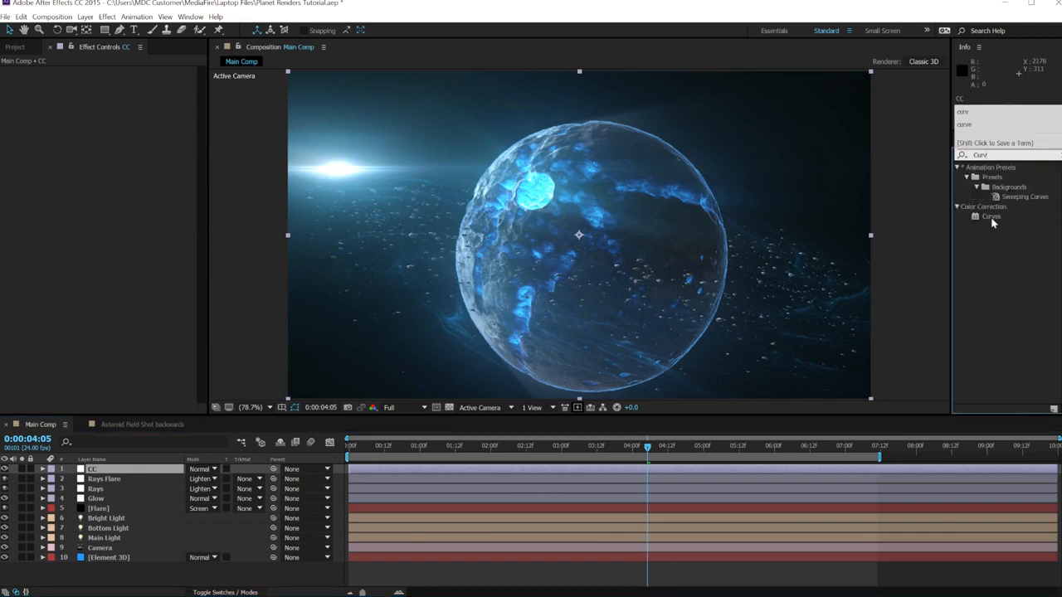
left_click_drag(992, 216, 304, 398)
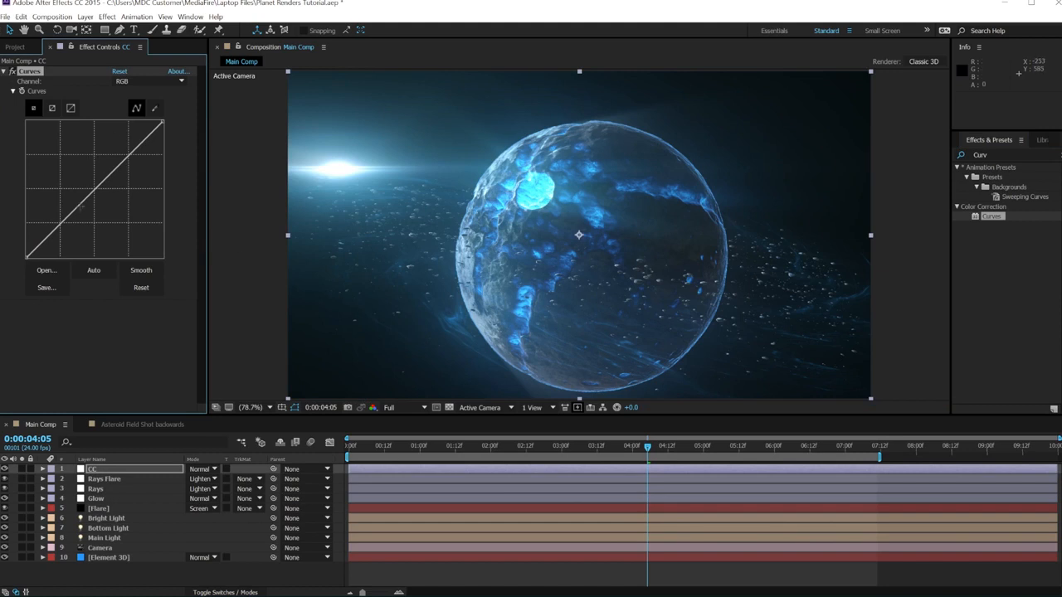
left_click_drag(81, 209, 131, 157)
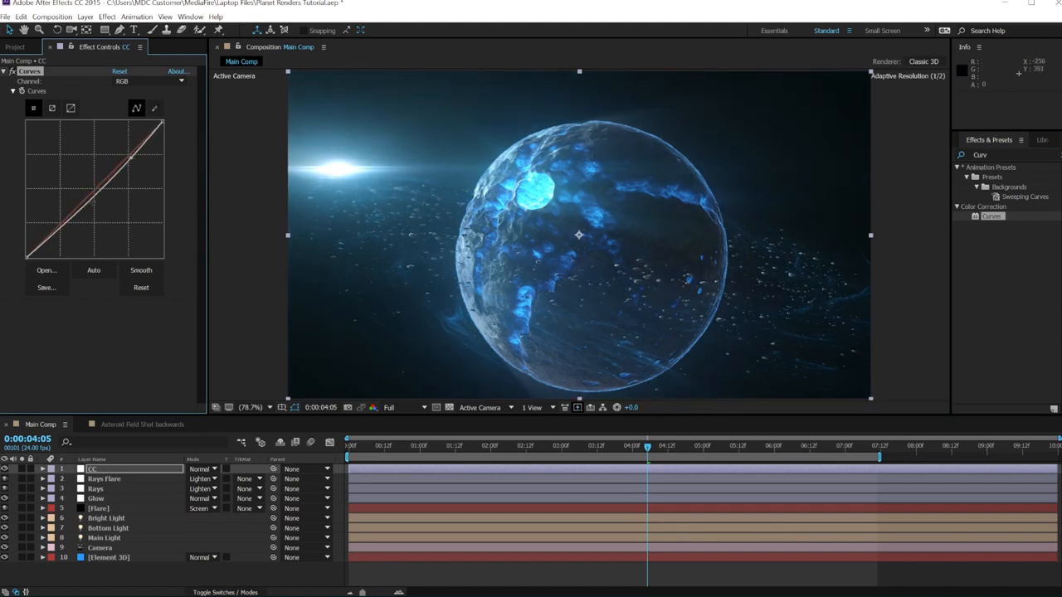
mouse_move(78, 213)
left_mouse_down()
mouse_move(83, 226)
mouse_move(82, 213)
left_mouse_up()
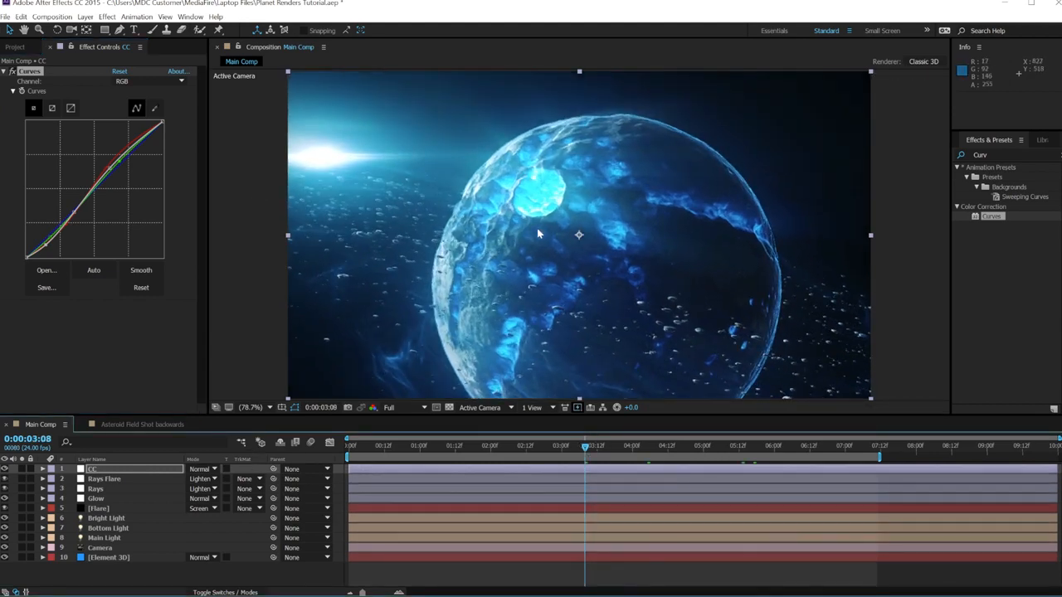
- Enable shadows in the Element 3D layer's render settings and set the shadow mode to Ray-Traced
left_click(108, 558)
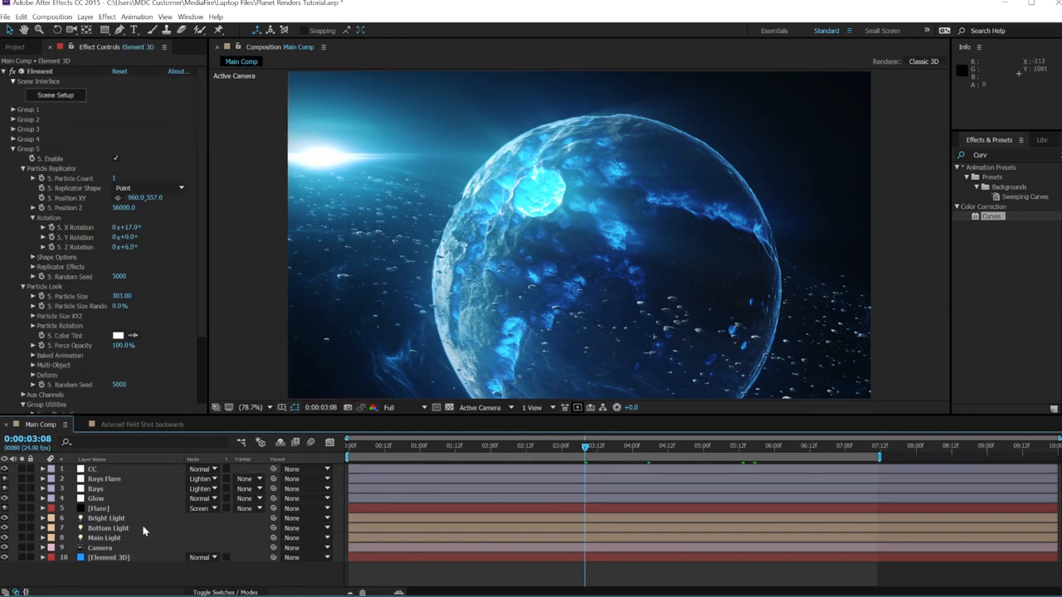
left_click(110, 557)
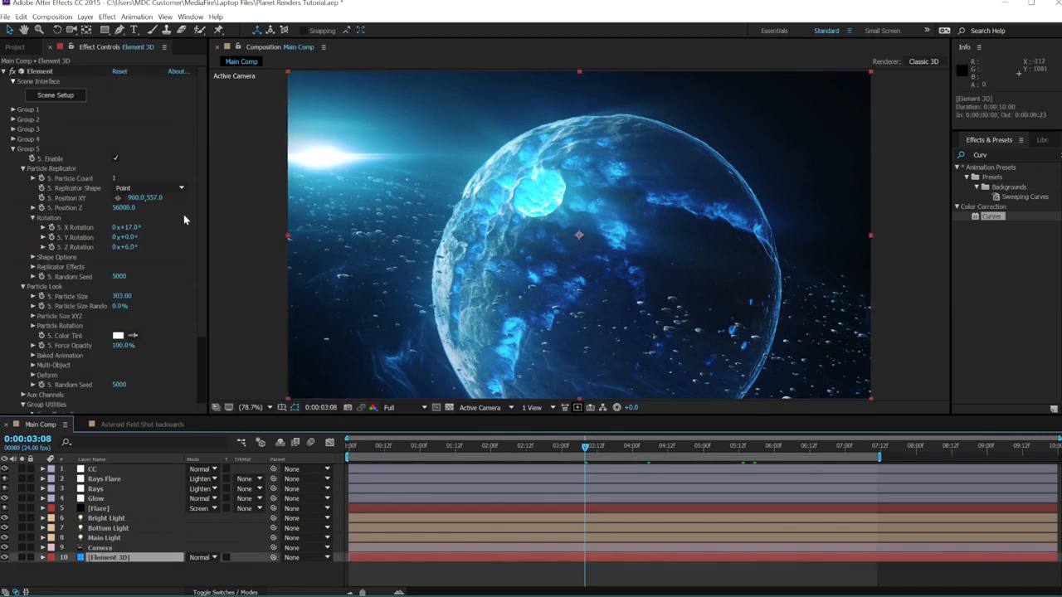
left_click(13, 149)
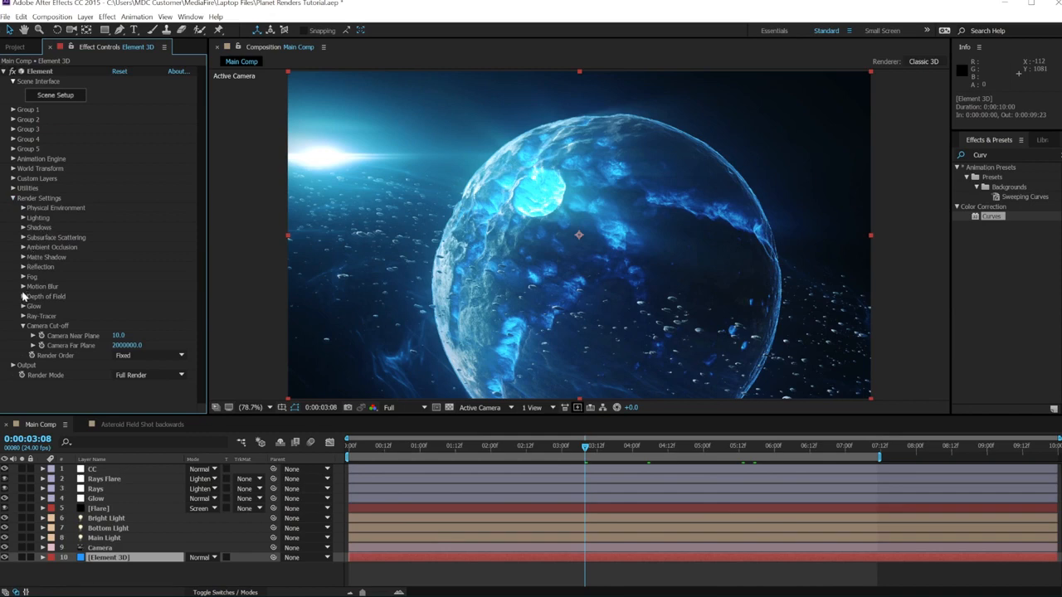
left_click(23, 227)
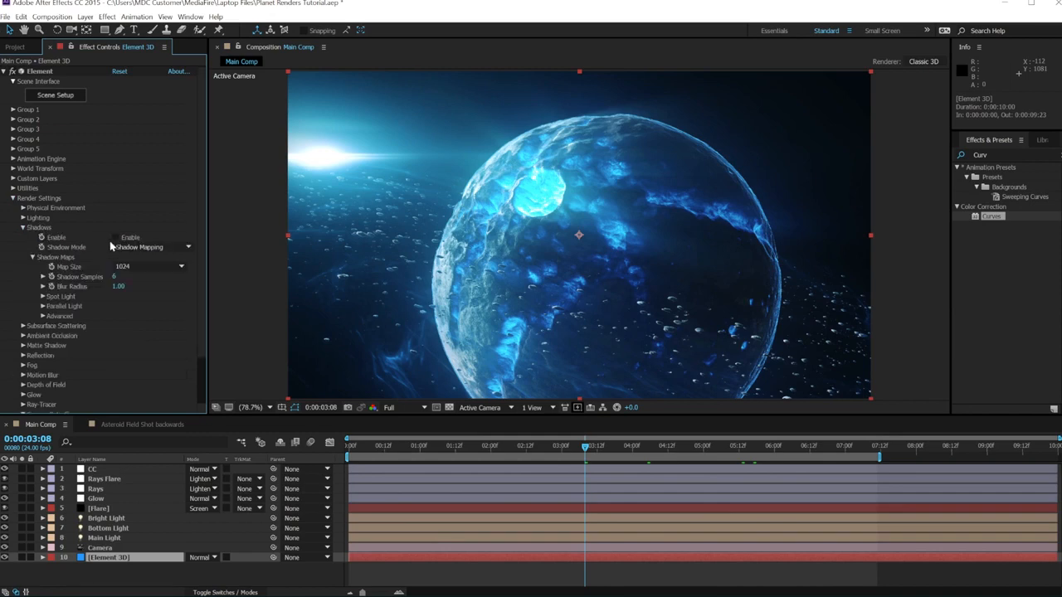
left_click(115, 237)
left_click(145, 247)
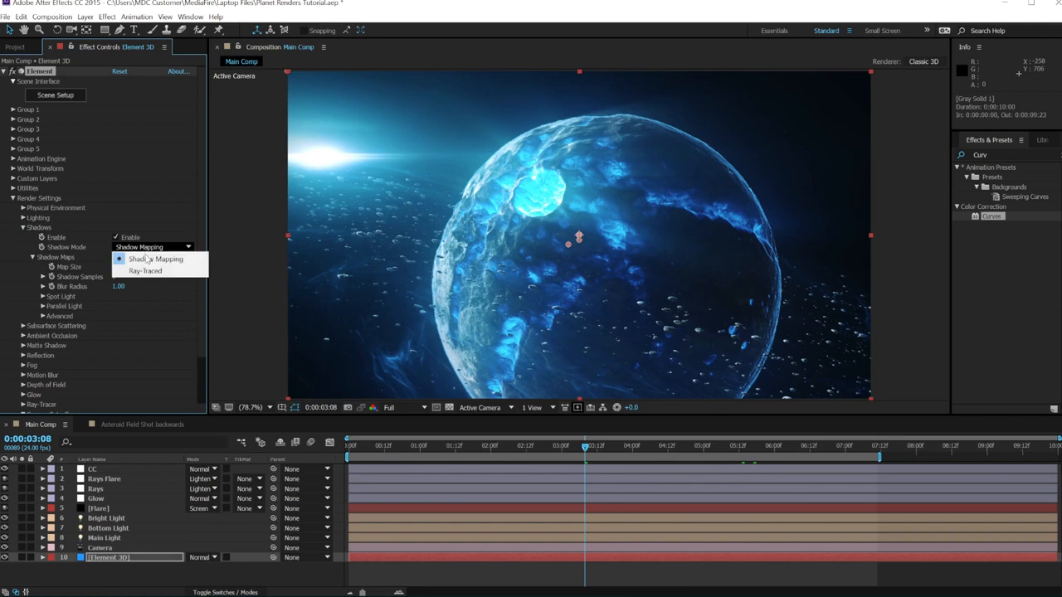
left_click(145, 271)
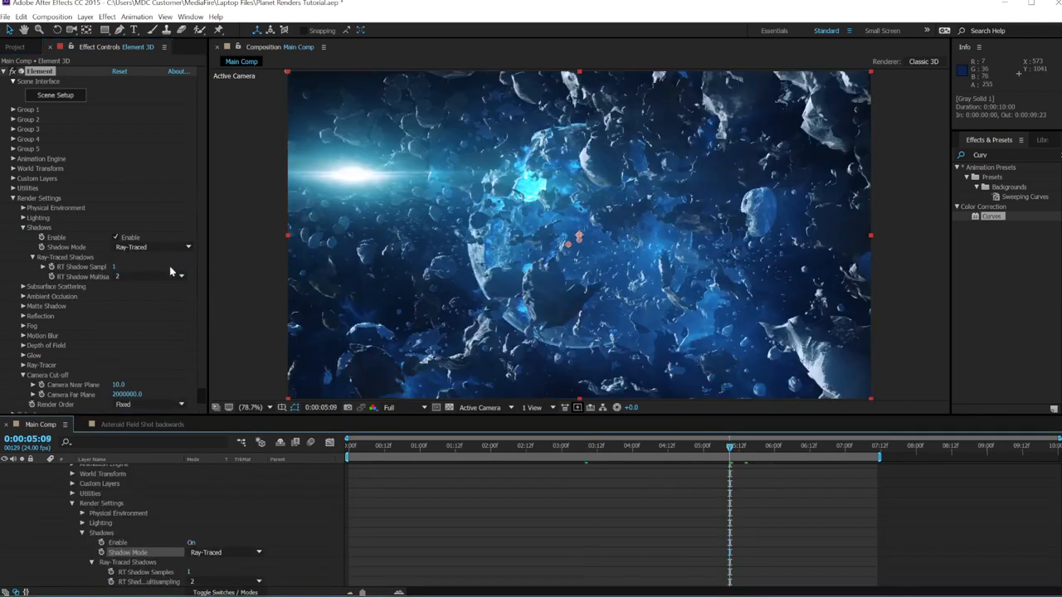
- Compare the asteroid field at 0:00:05:09 with ray-traced shadows off and on, and check the planet at 0:00:02:11
left_click(115, 238)
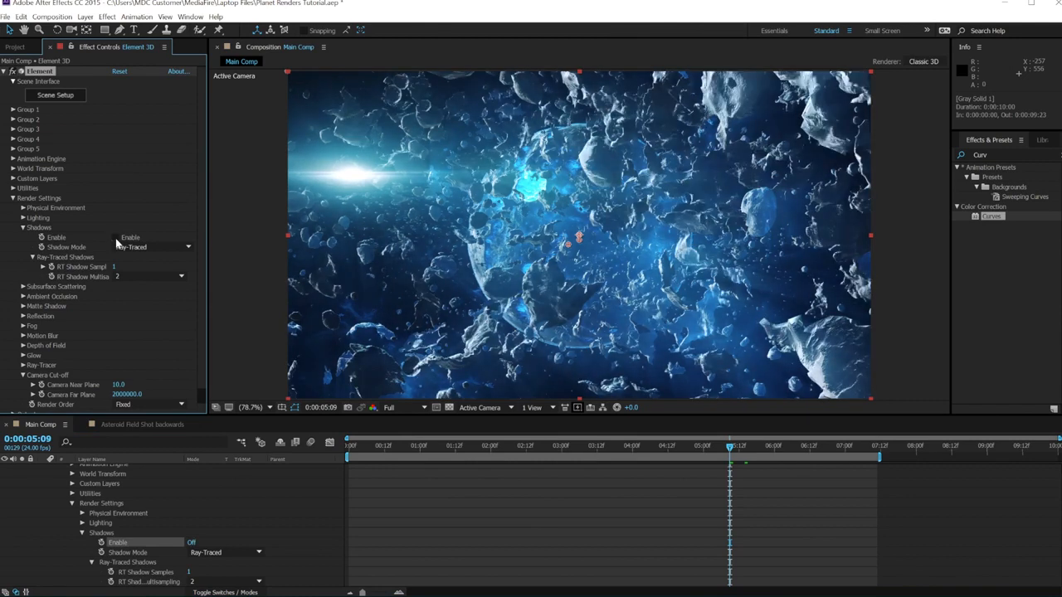
left_click_drag(560, 448, 524, 456)
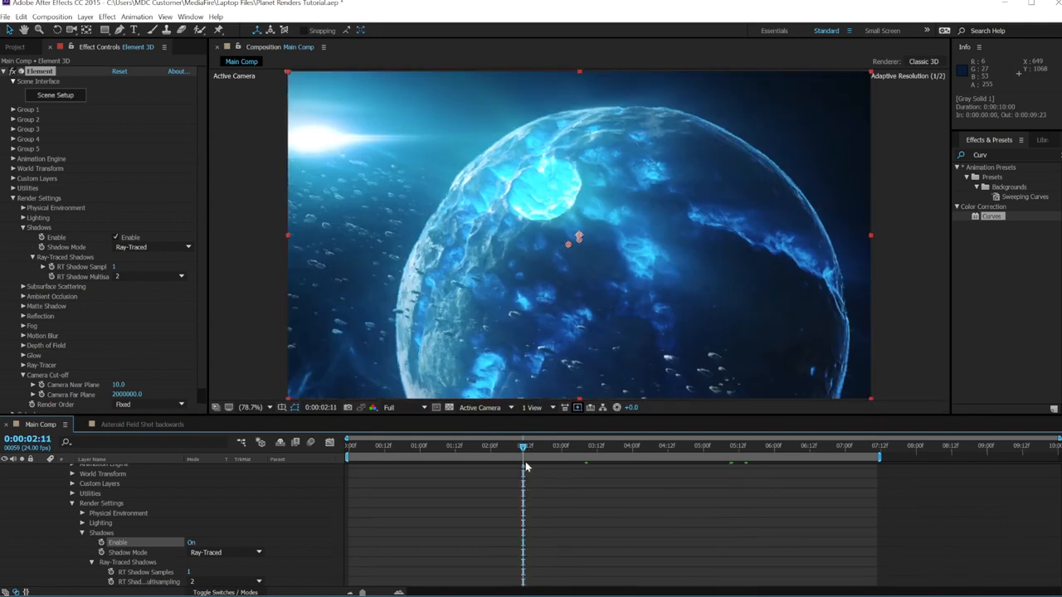
left_click(23, 229)
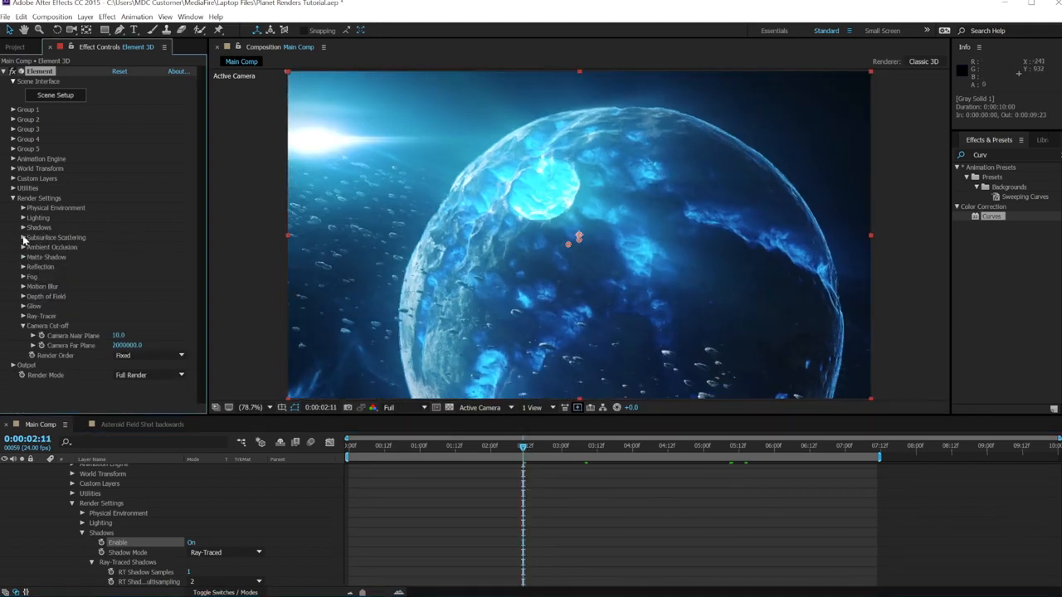
- Enable SSAO ambient occlusion on the Element 3D layer with an intensity of 32.3, and preview the animation from the start
left_click(24, 247)
left_click_drag(155, 316, 300, 327)
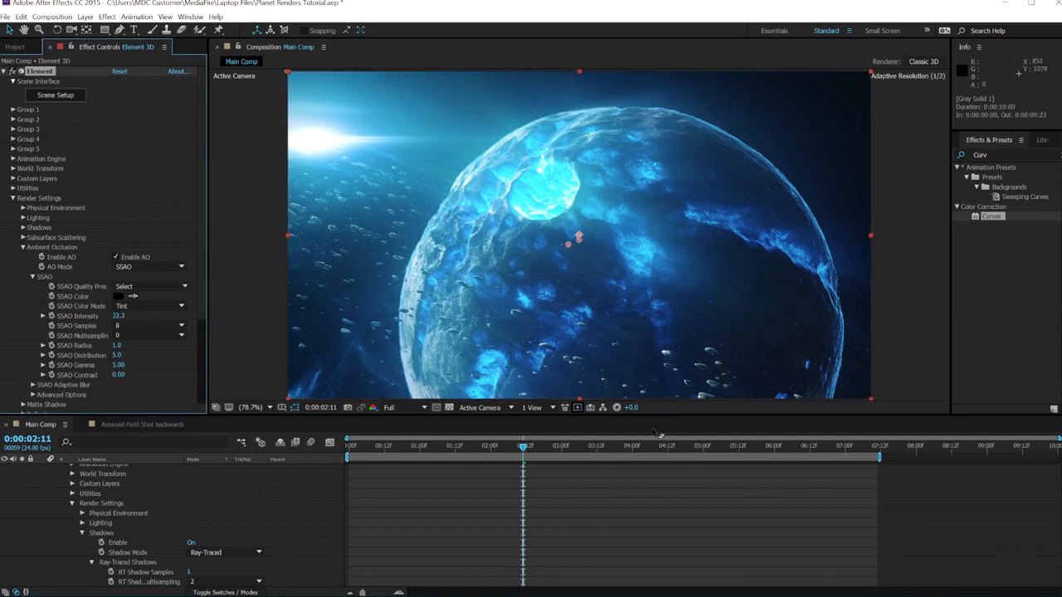
left_click_drag(604, 443, 732, 446)
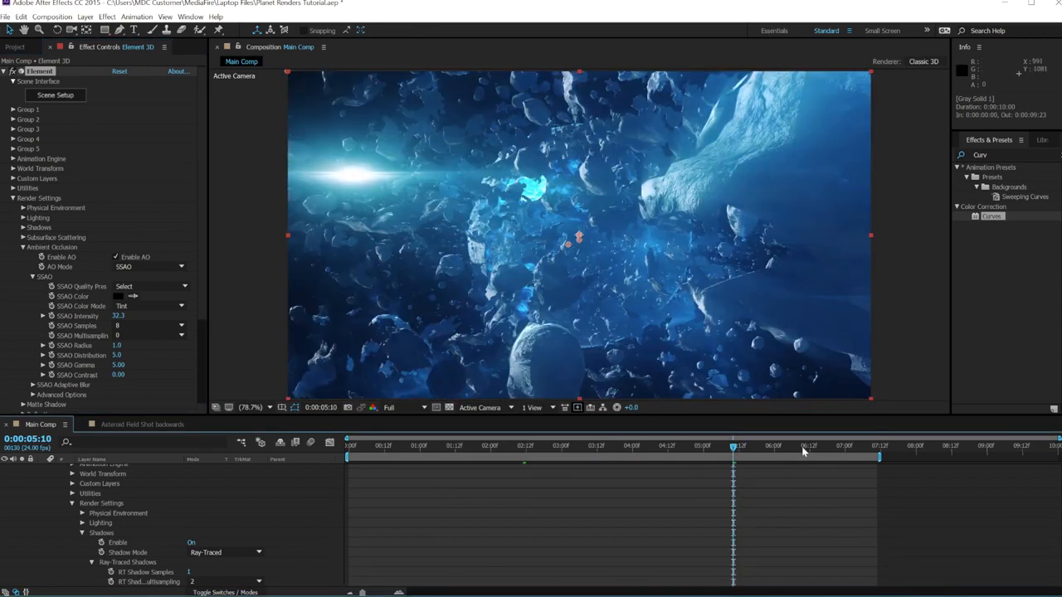
key("Home")
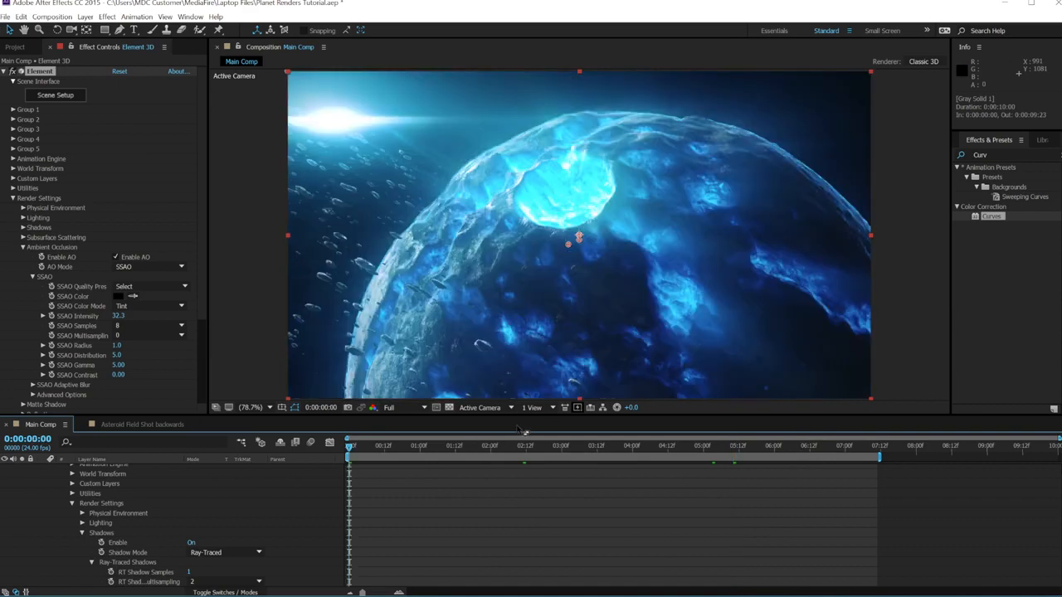
key("space")
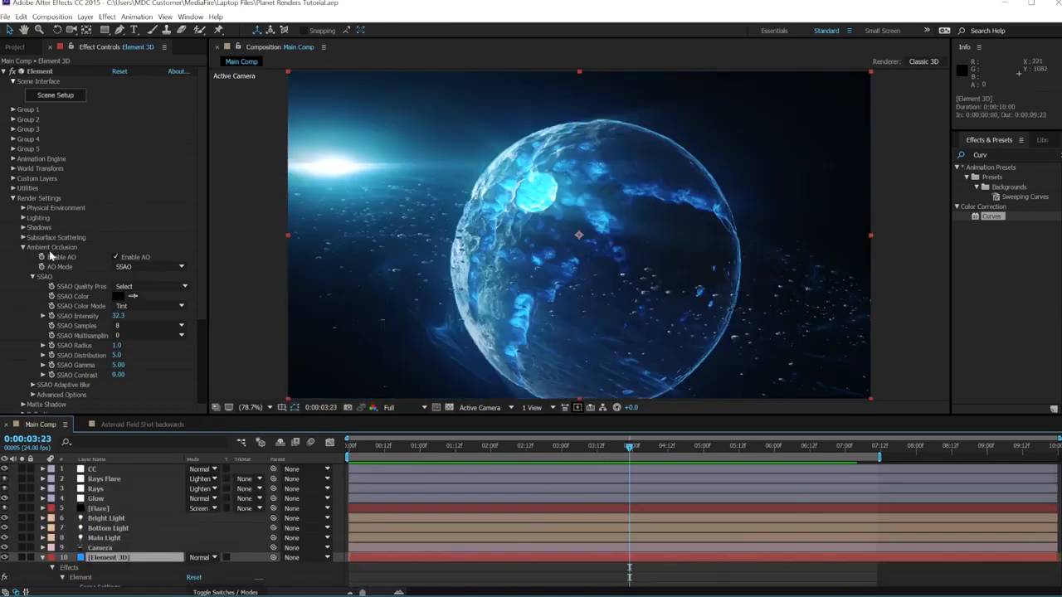
- Enable Element 3D's built-in glow in the render settings
left_click(22, 248)
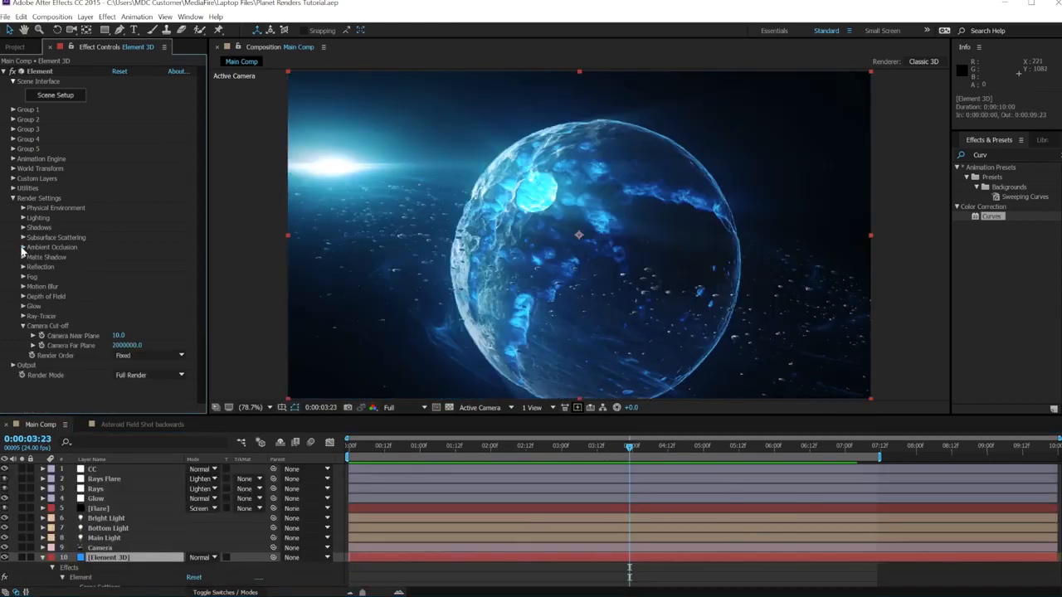
left_click(23, 307)
scroll(128, 289, "down", 2)
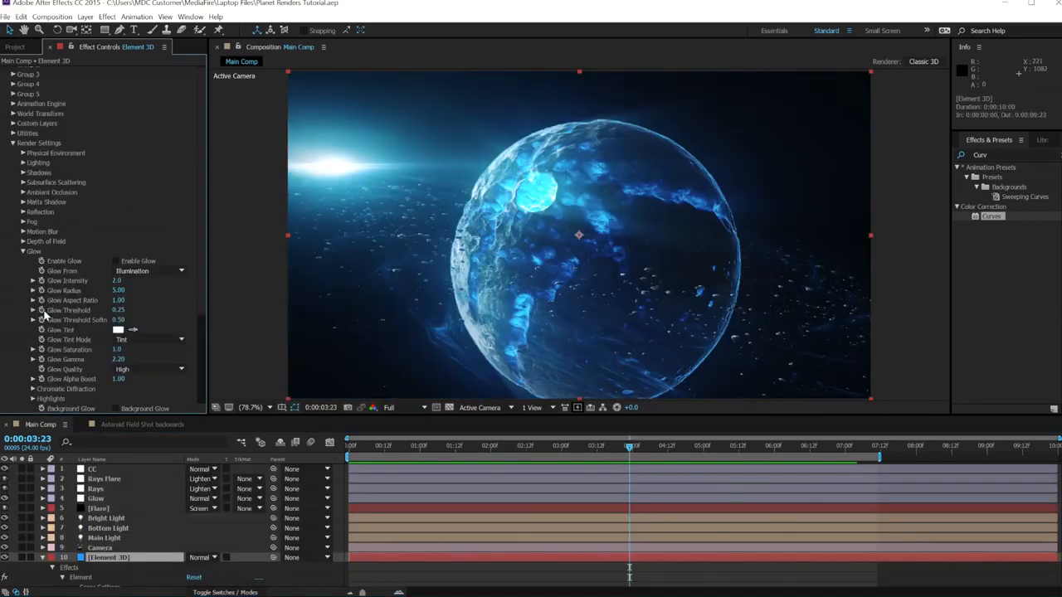
left_click(115, 262)
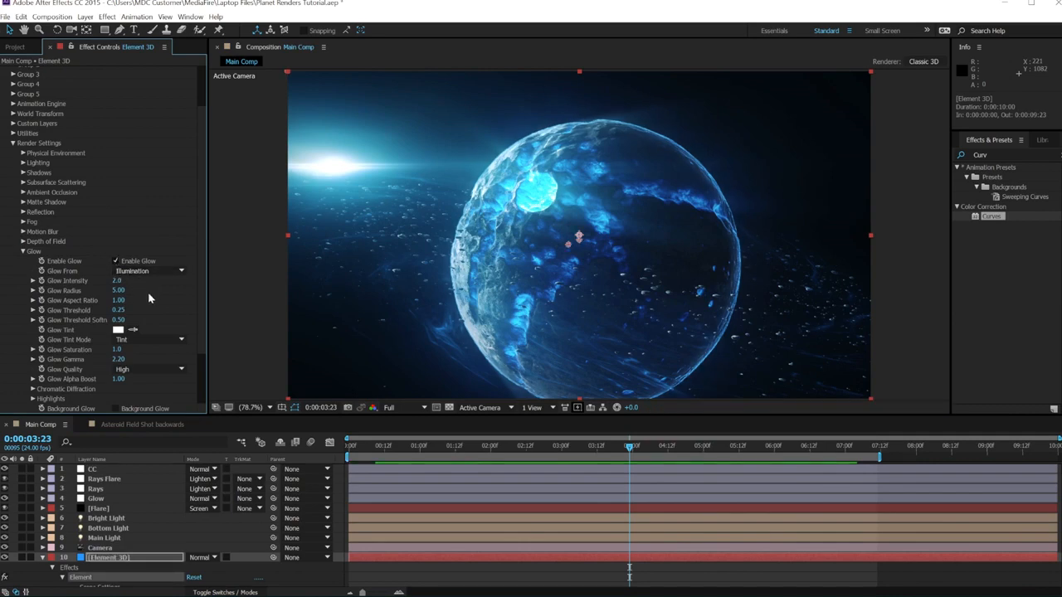
- Tint the Element 3D glow blue and set its intensity to 9.8 and radius to 14.80
left_click(118, 330)
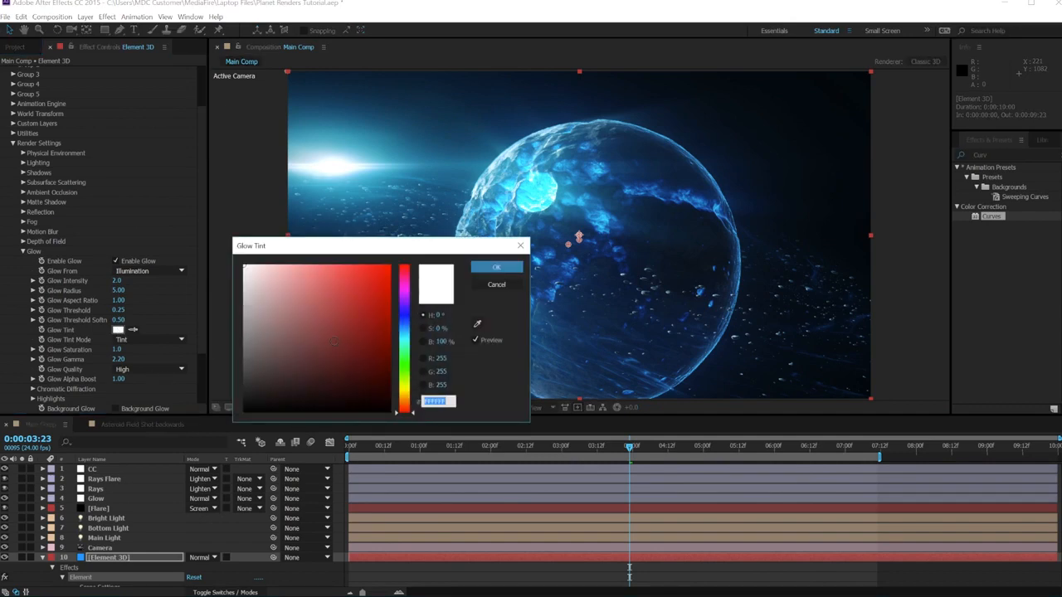
left_click_drag(334, 341, 415, 247)
left_click_drag(403, 329, 403, 330)
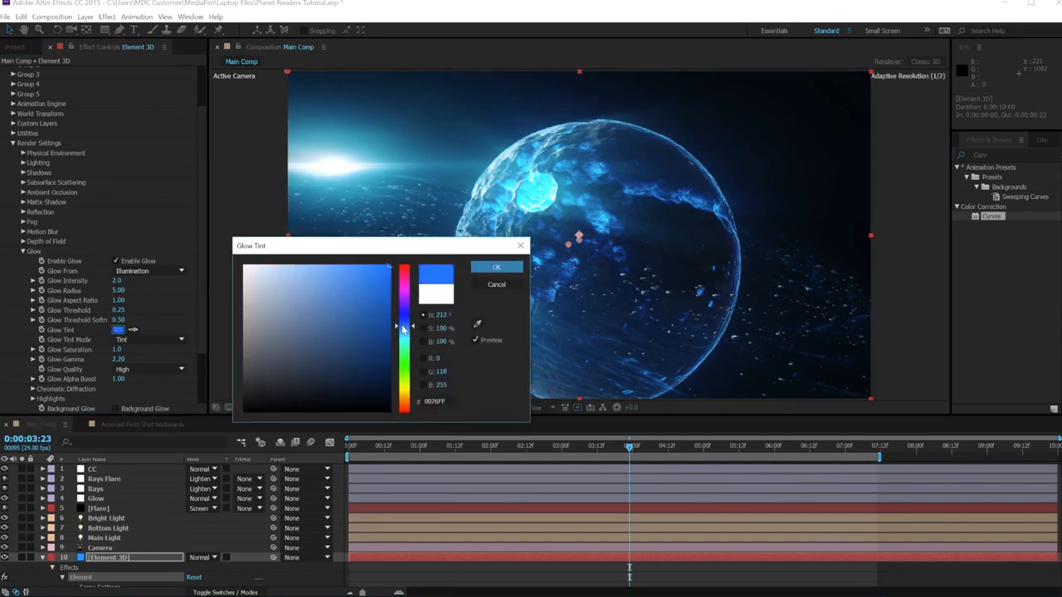
left_click(496, 267)
left_click_drag(119, 282, 156, 286)
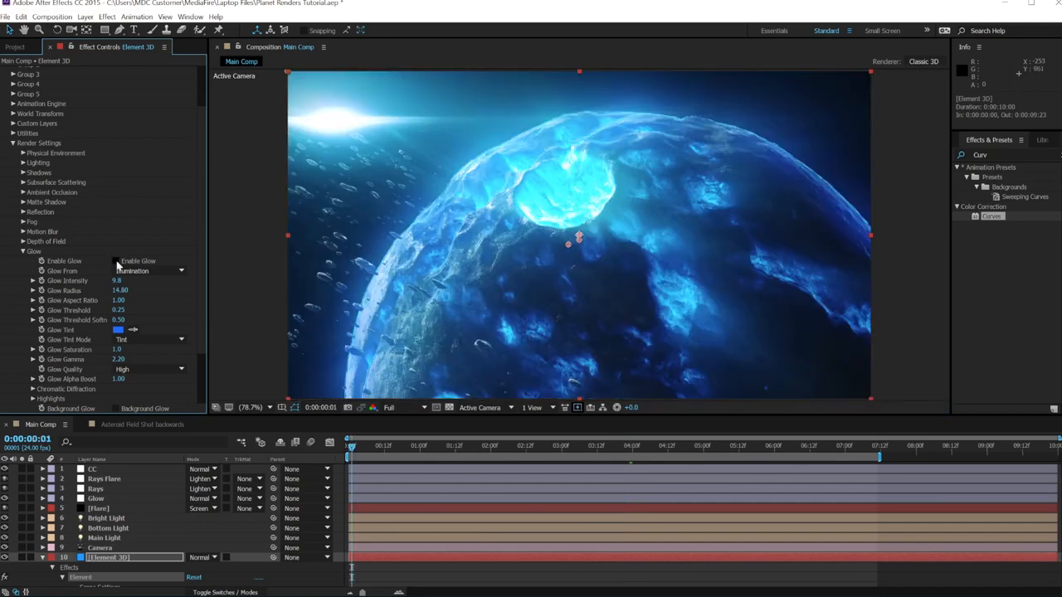
- Compare the planet with the Element 3D glow off and on, and check the asteroid field at 0:00:05:07
left_click(116, 262)
left_click(116, 261)
left_click(114, 261)
left_click_drag(379, 445, 725, 447)
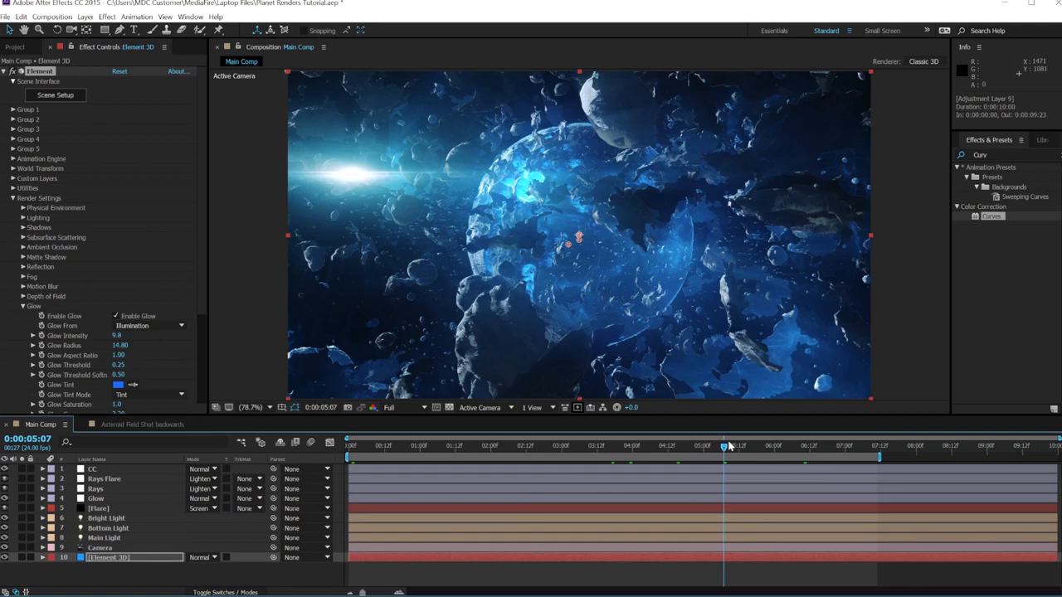
- Set Element 3D's render mode to Draft and solo the Element 3D and Flare layers
left_click(23, 306)
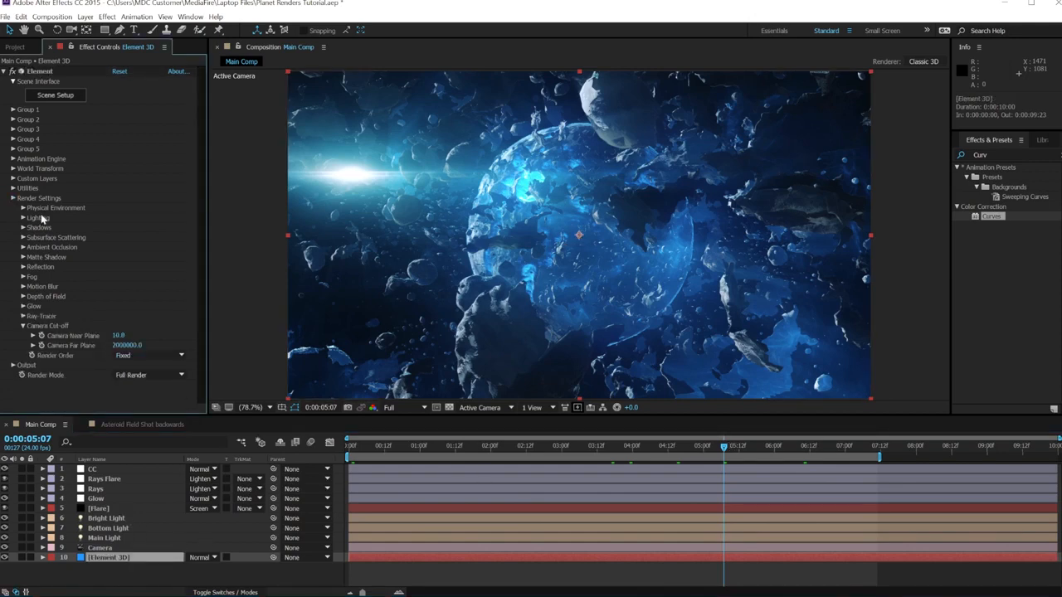
left_click(13, 198)
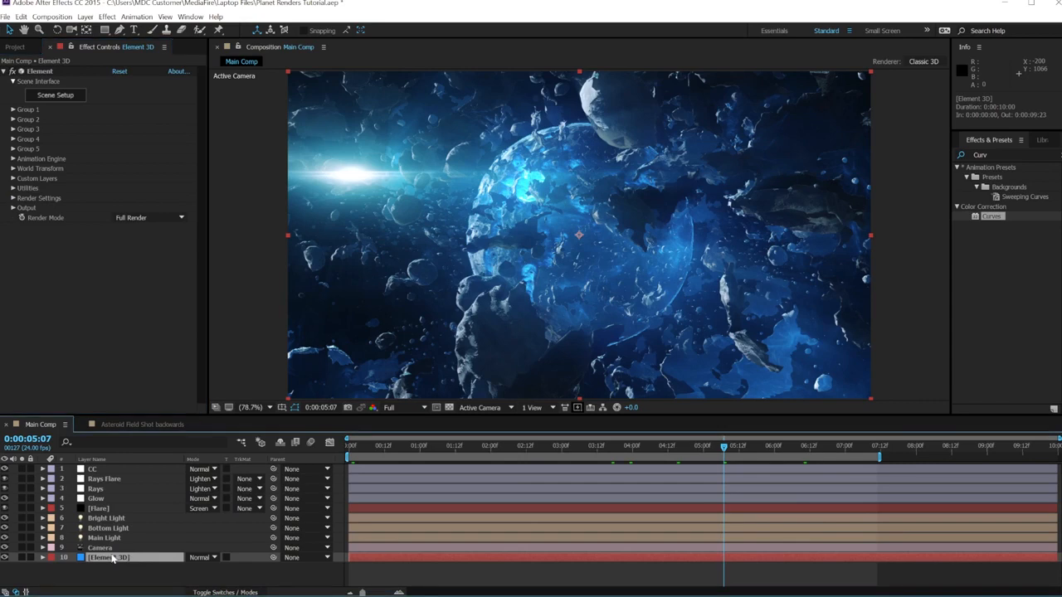
left_click(139, 217)
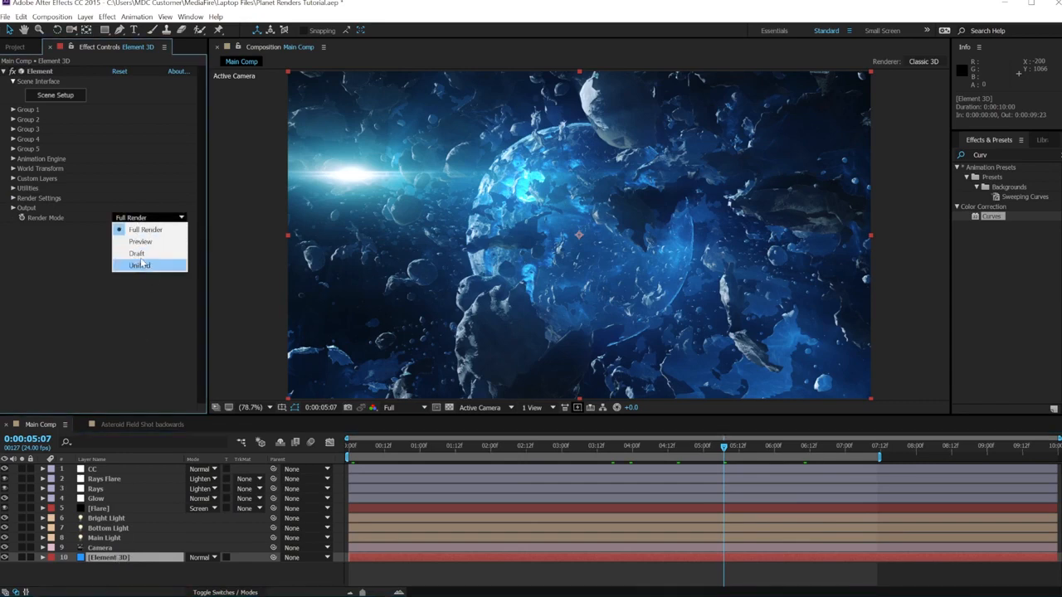
left_click(141, 252)
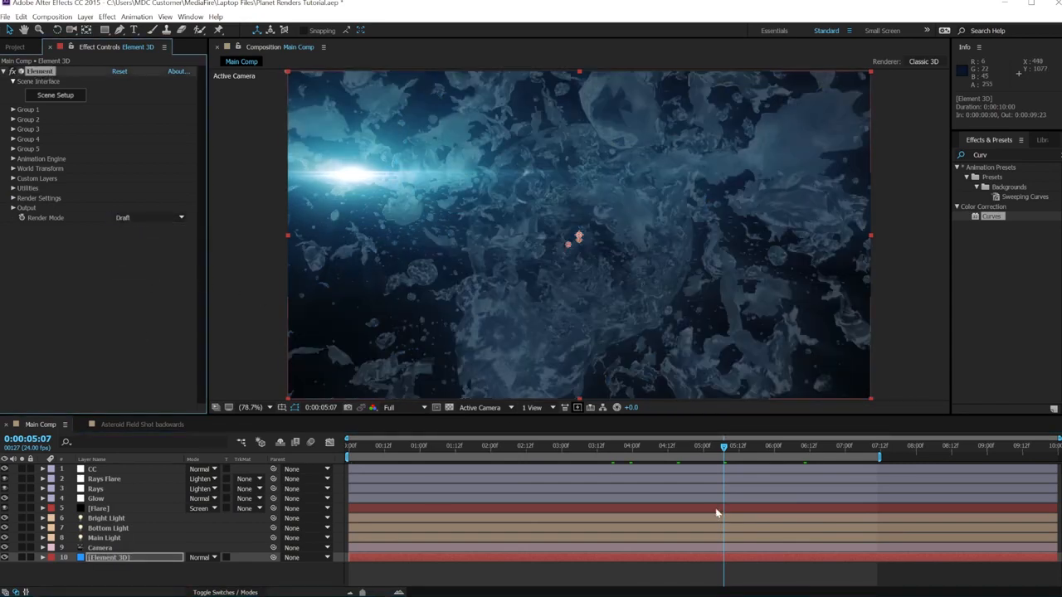
left_click(22, 557)
left_click(21, 507)
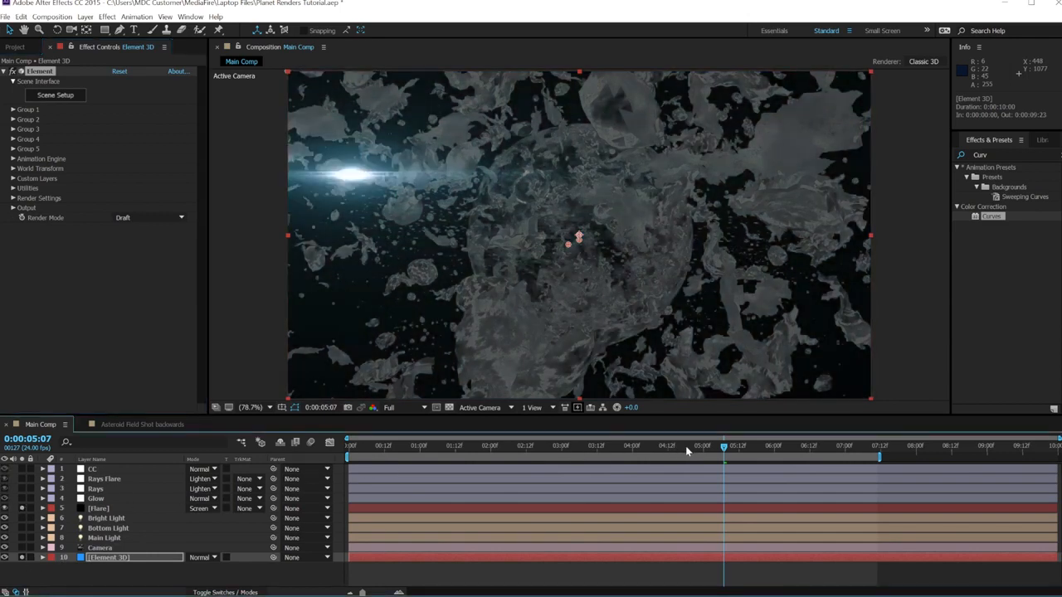
- Keyframe the Flare layer's opacity from 100% at 0:00:04:20 to 0% at 0:00:05:02
mouse_move(685, 446)
left_mouse_down()
mouse_move(600, 446)
mouse_move(721, 429)
mouse_move(691, 429)
left_mouse_up()
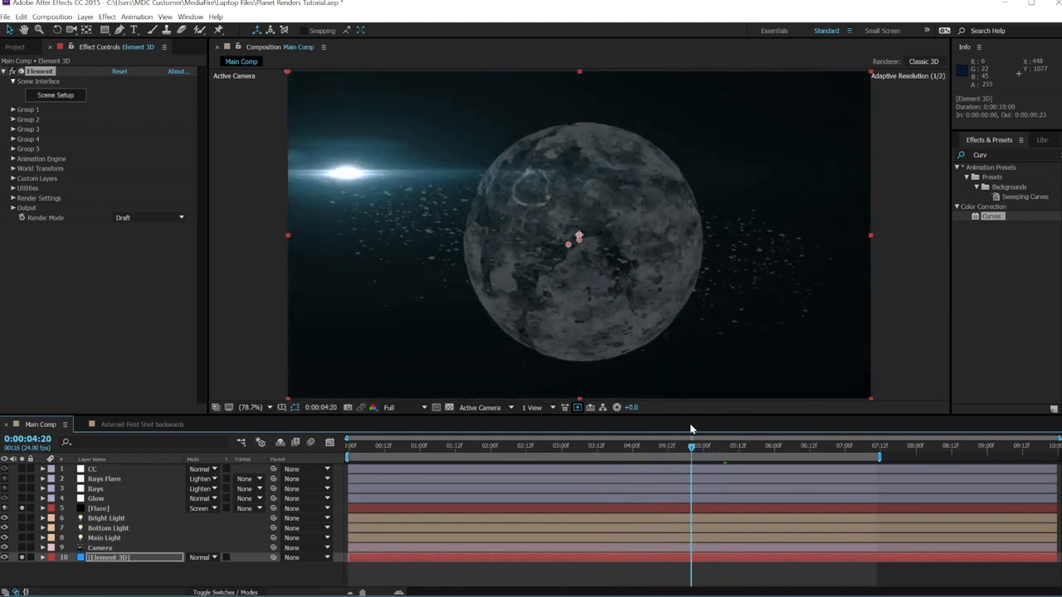
left_click(117, 510)
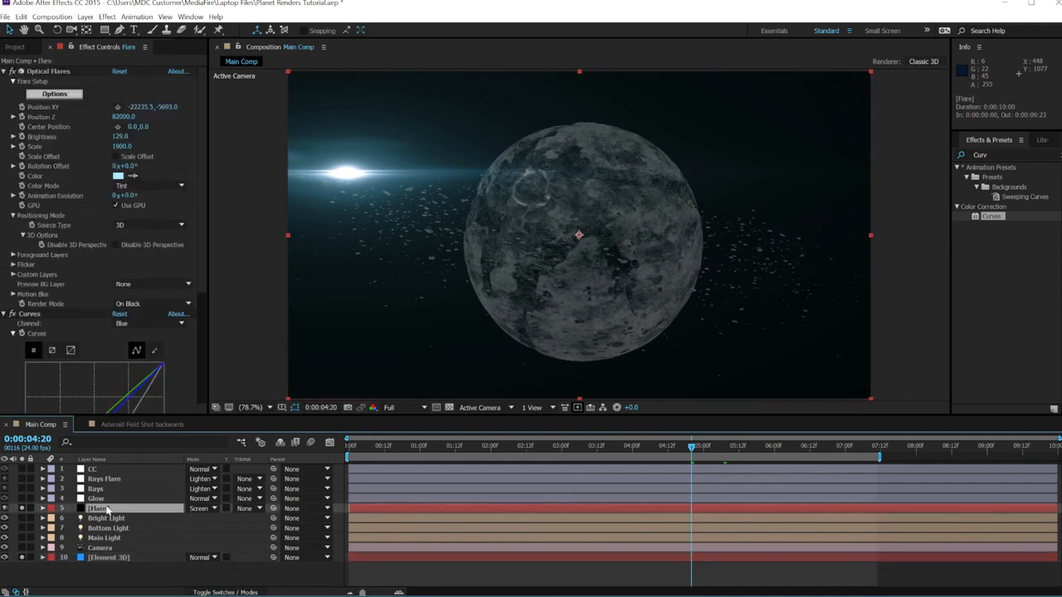
key("t")
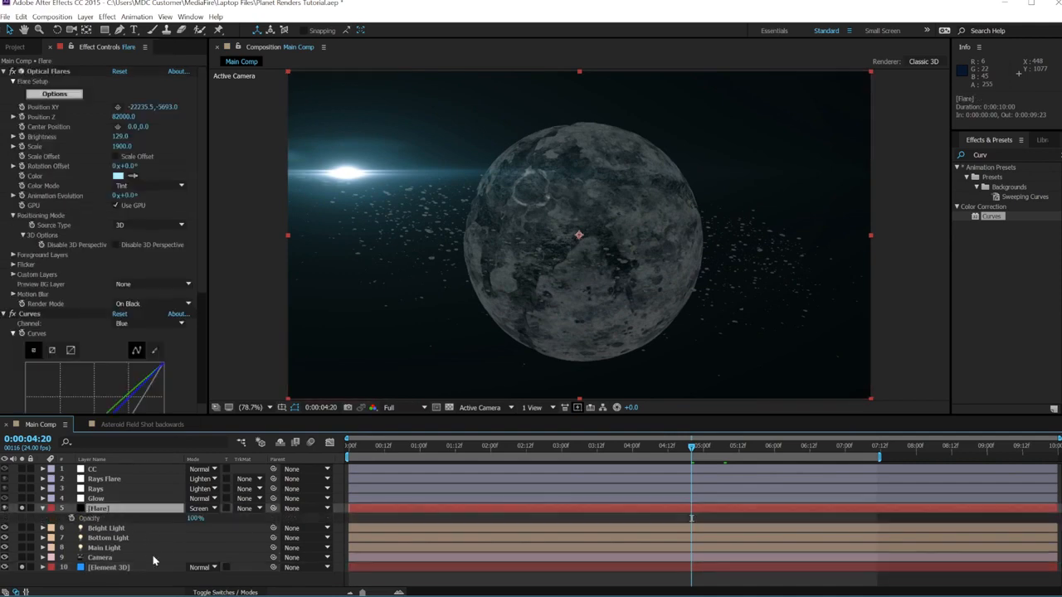
left_click(71, 517)
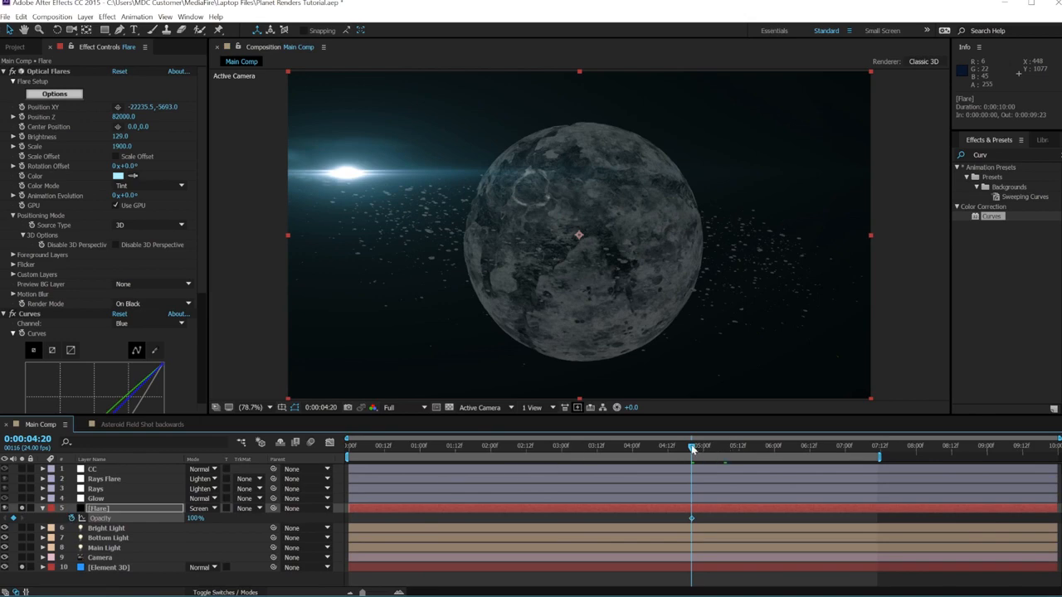
left_click_drag(692, 448, 710, 451)
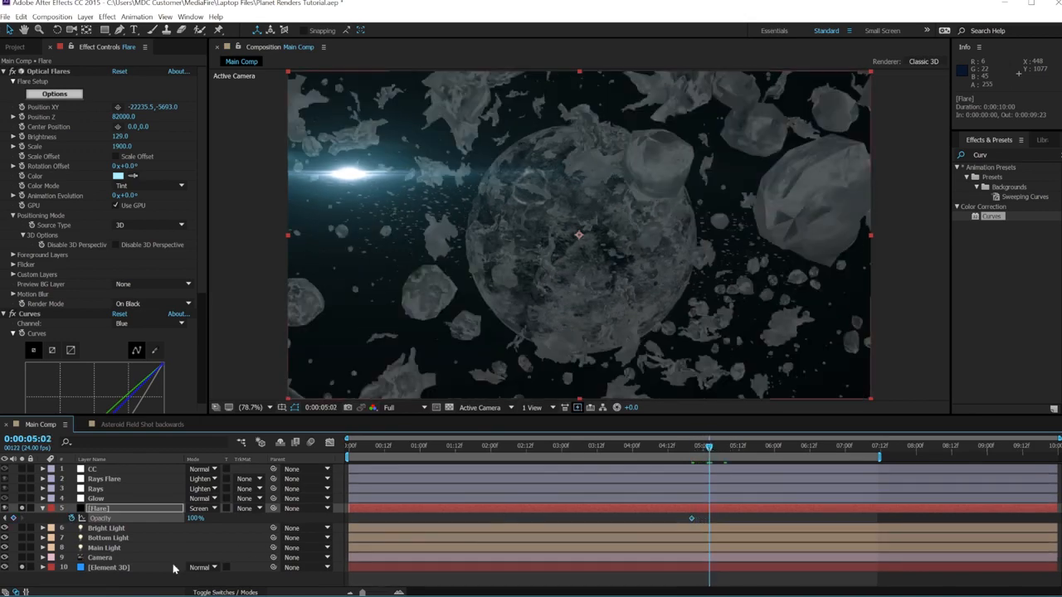
left_click_drag(195, 519, 20, 527)
- Duplicate the Flare layer, place the copy below Element 3D, and swap its opacity keyframes so it fades from 0% to 100%
left_click(100, 511)
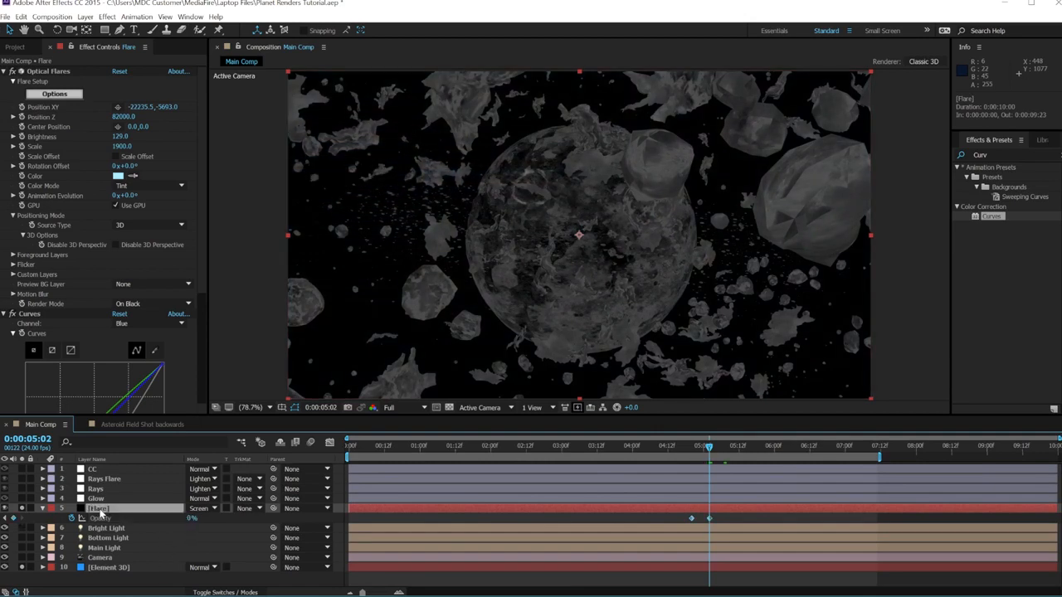
key("ctrl+d")
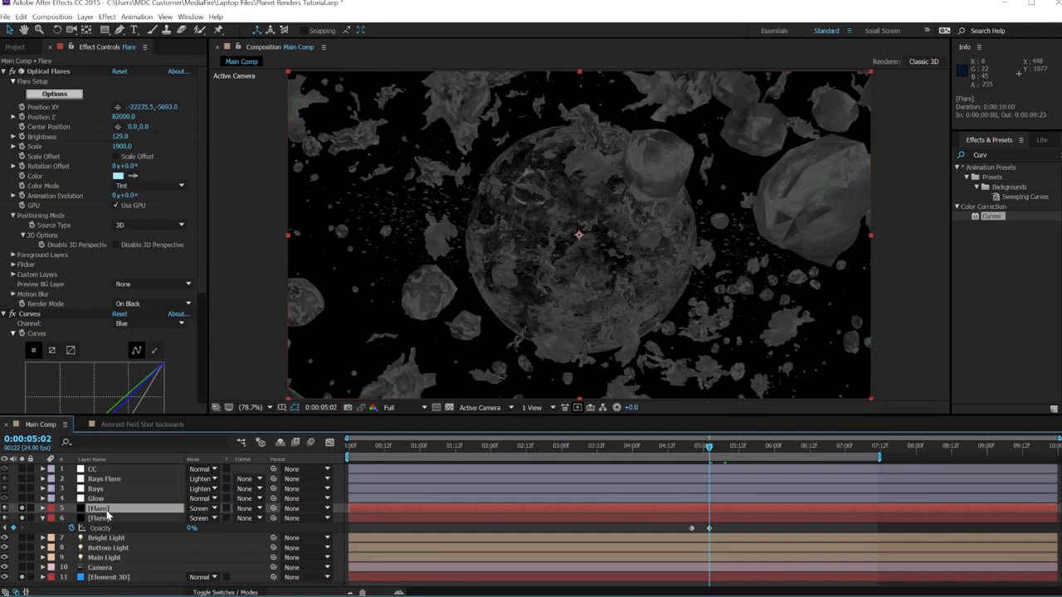
left_click_drag(110, 512, 128, 568)
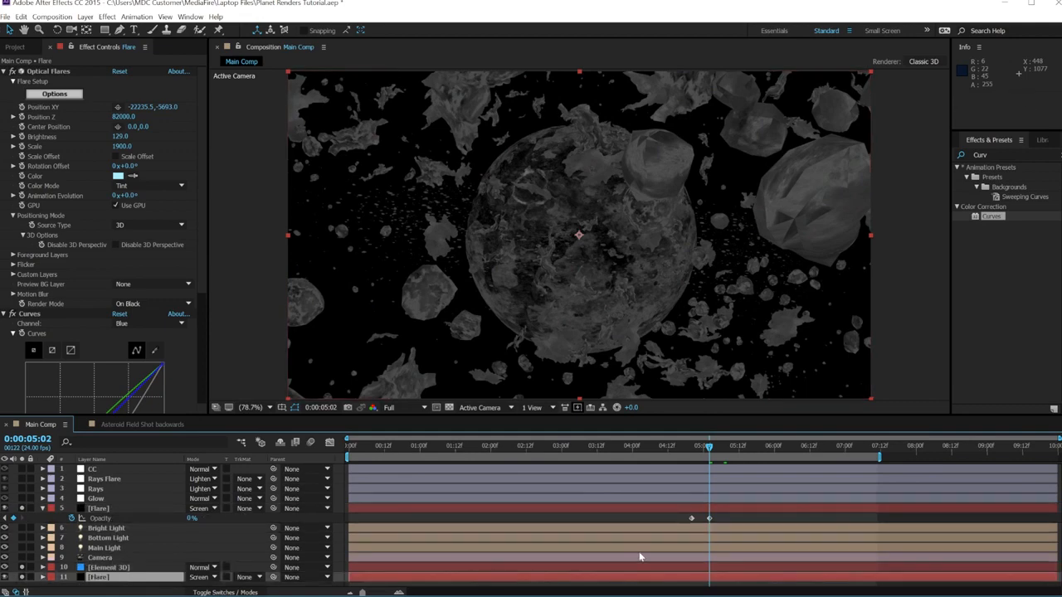
key("u")
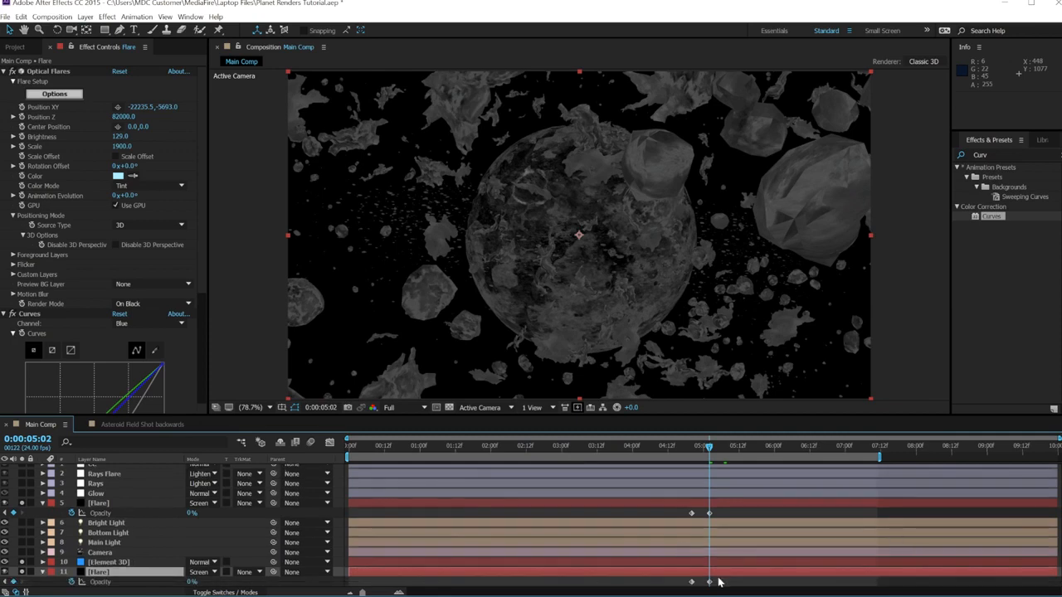
left_click_drag(710, 583, 690, 585)
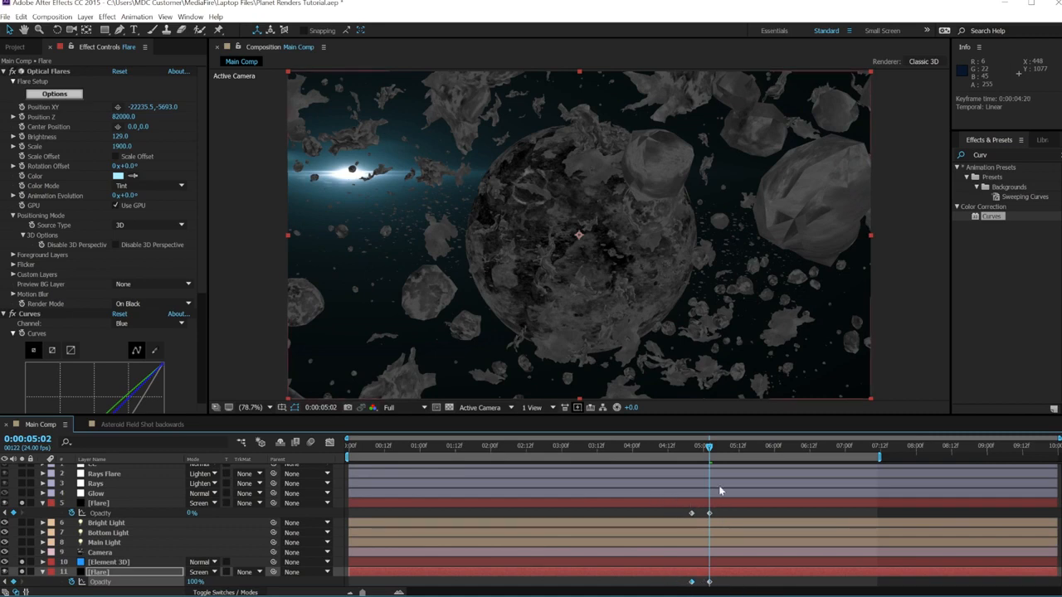
- Preview the opacity crossfade between the two Flare layers from 0:00:04:18 to 0:00:05:02
left_click_drag(703, 448, 688, 449)
key("space")
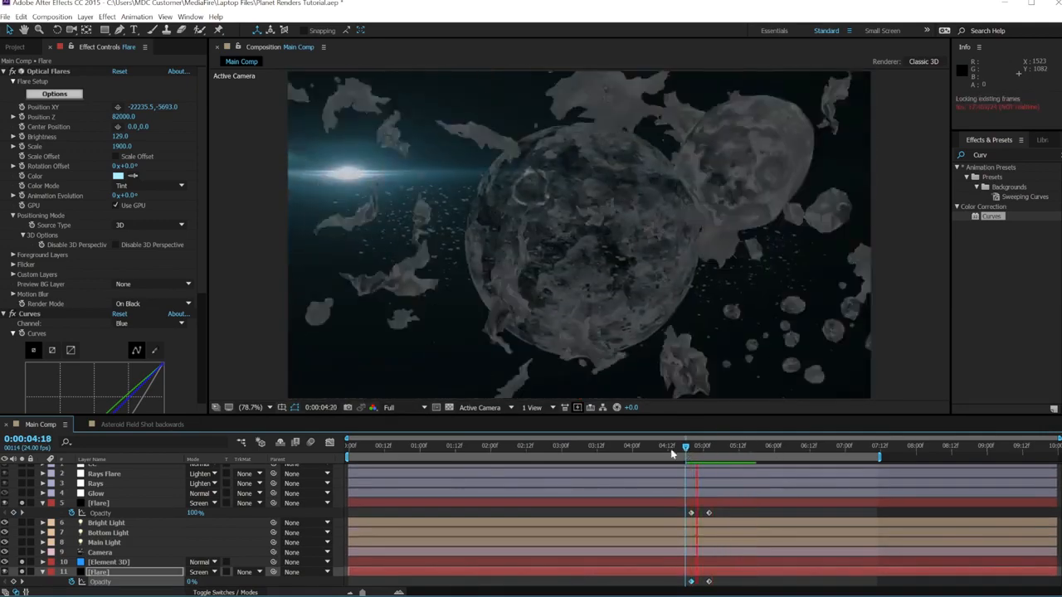
left_click(693, 449)
left_click_drag(695, 449, 709, 449)
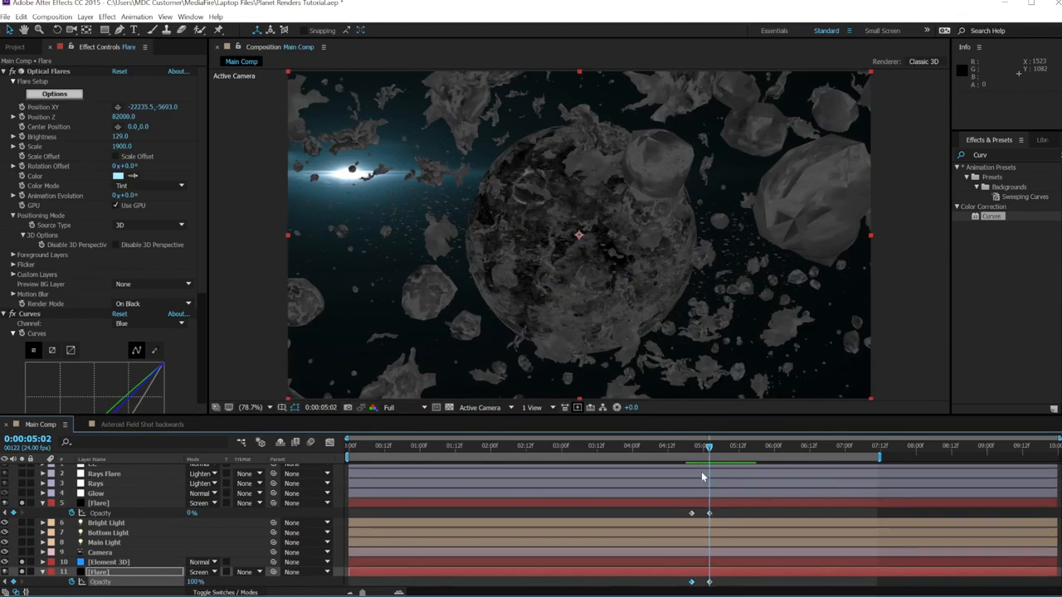
- Move the ending opacity keyframes of both Flare layers to 0:00:05:05
left_click(688, 451)
left_click_drag(688, 455, 717, 455)
left_click_drag(710, 513, 718, 514)
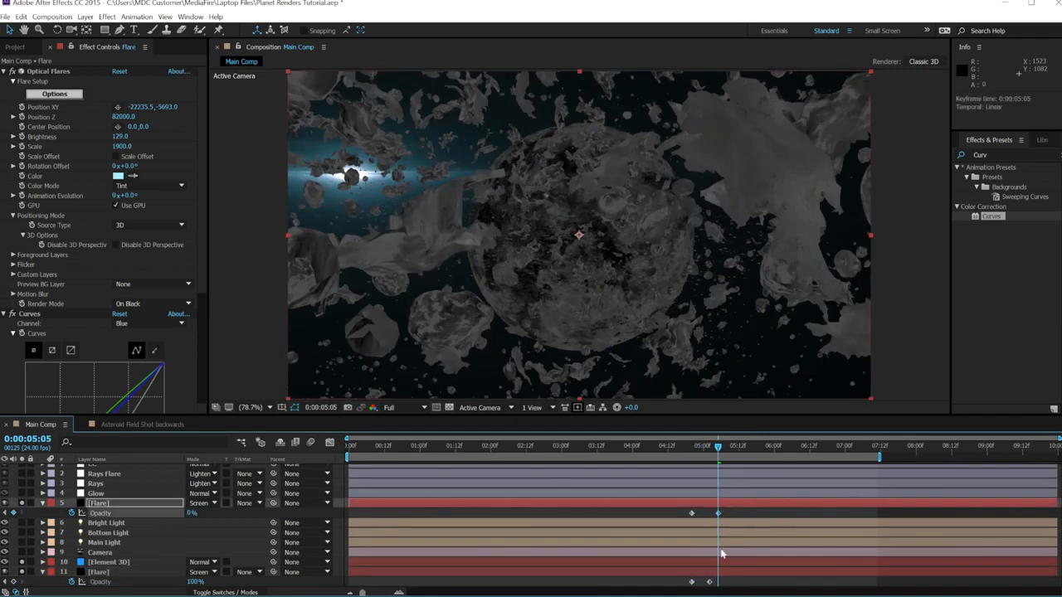
left_click_drag(712, 582, 717, 583)
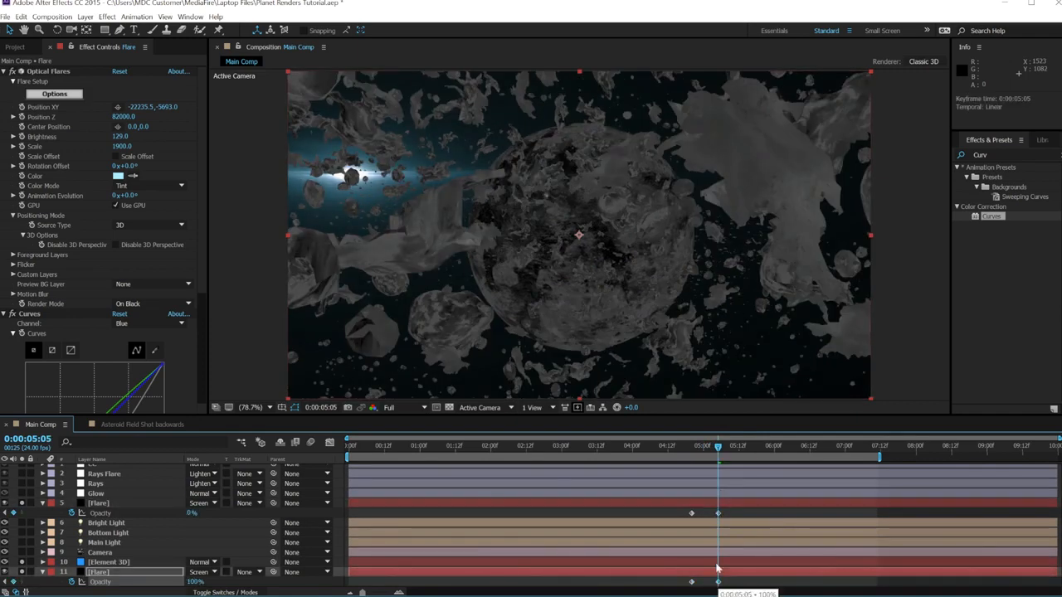
- Play back the lengthened flare crossfade from 0:00:04:11 and check how the asteroids pass in front of the flare
left_click(675, 449)
key("space")
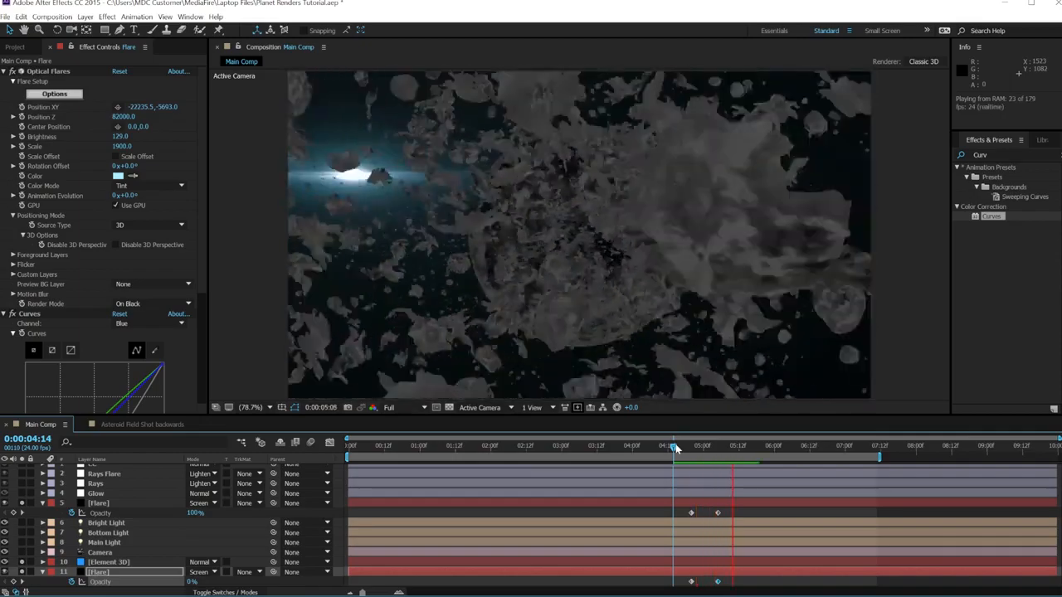
left_click(666, 449)
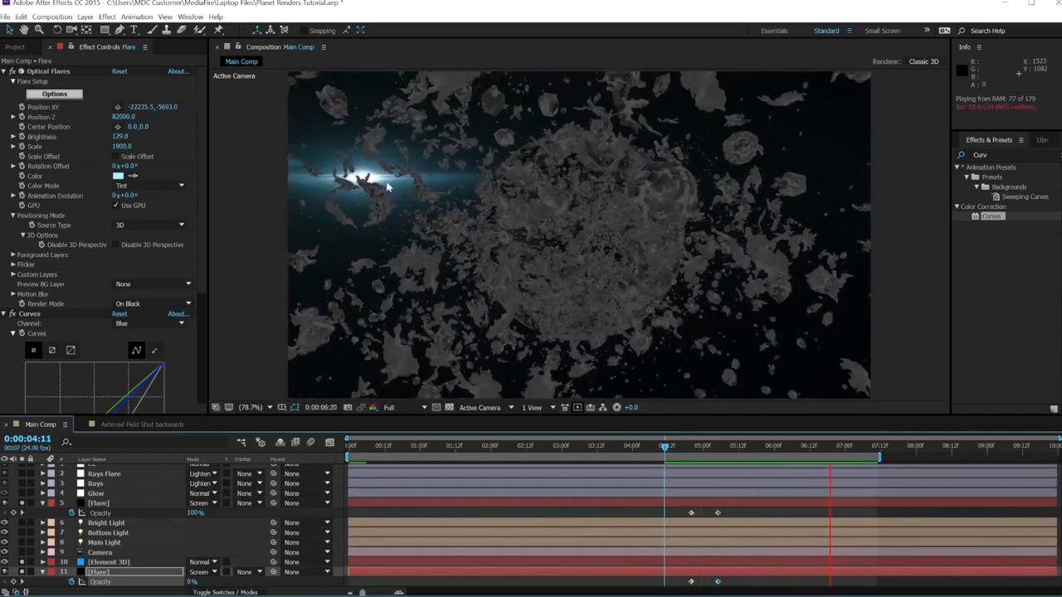
key("space")
left_click_drag(702, 449, 668, 448)
- Unsolo the Flare and Element 3D layers and set Element 3D's render mode to Full Render
left_click(498, 573)
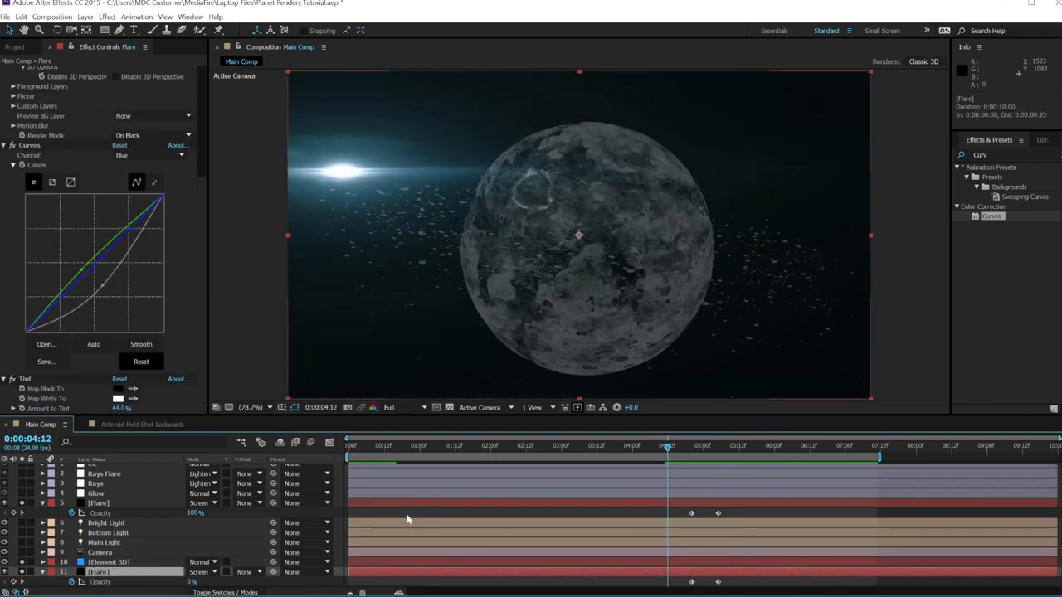
left_click(23, 503)
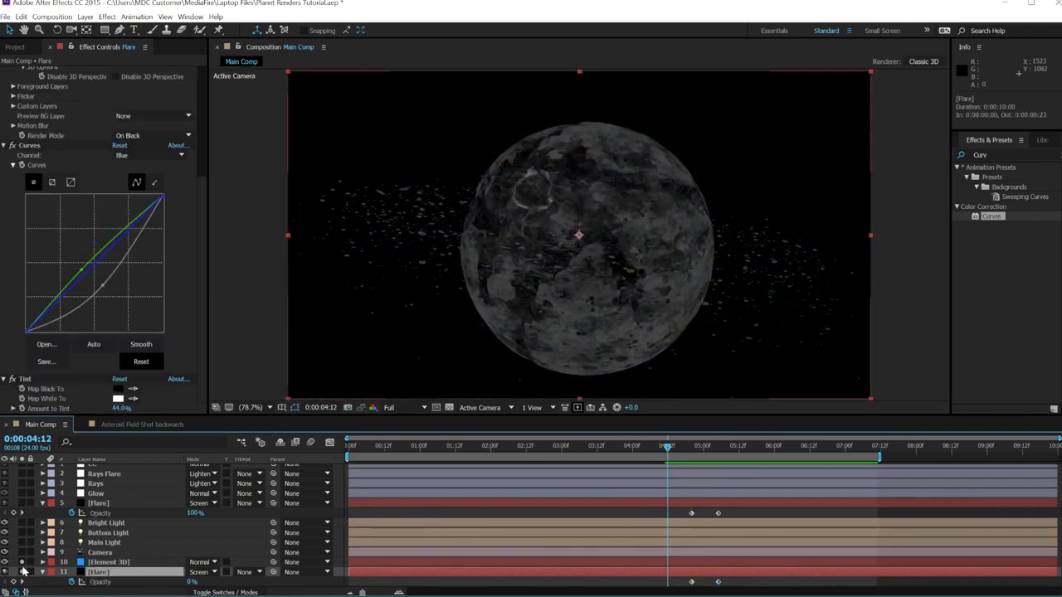
left_click(108, 563)
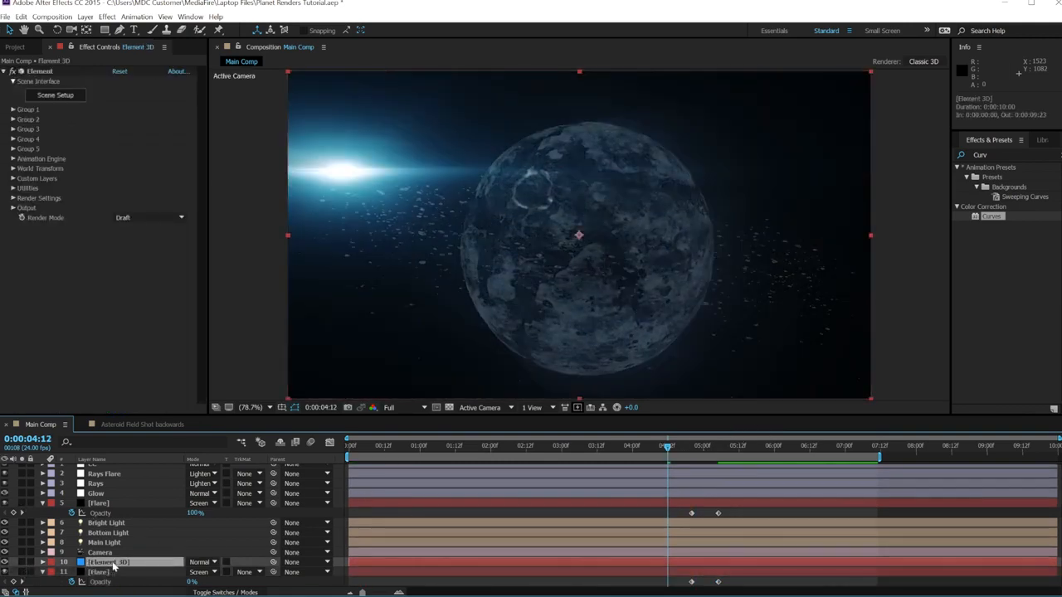
left_click(157, 218)
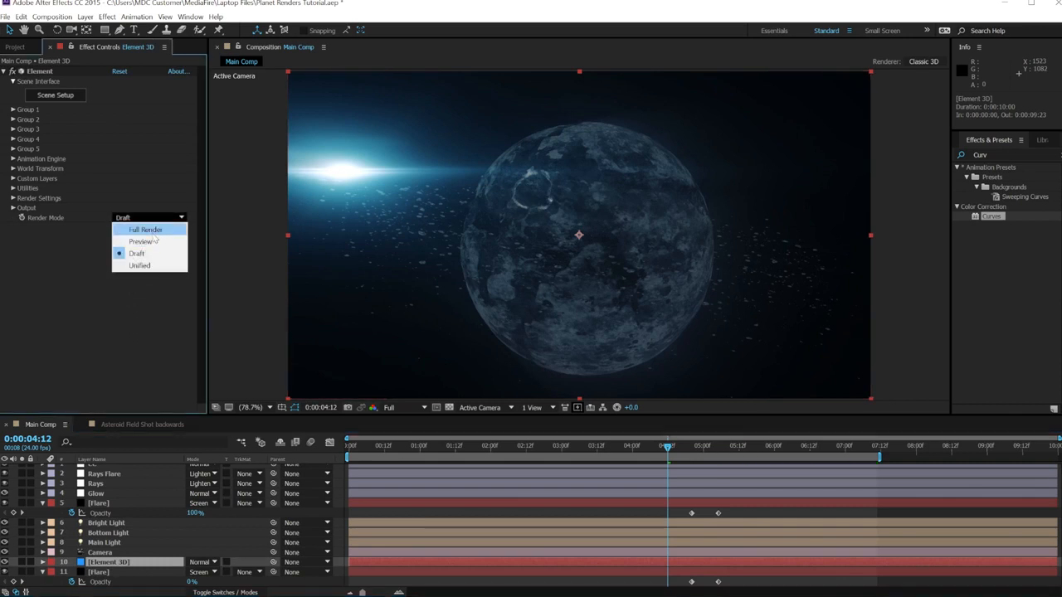
left_click(156, 238)
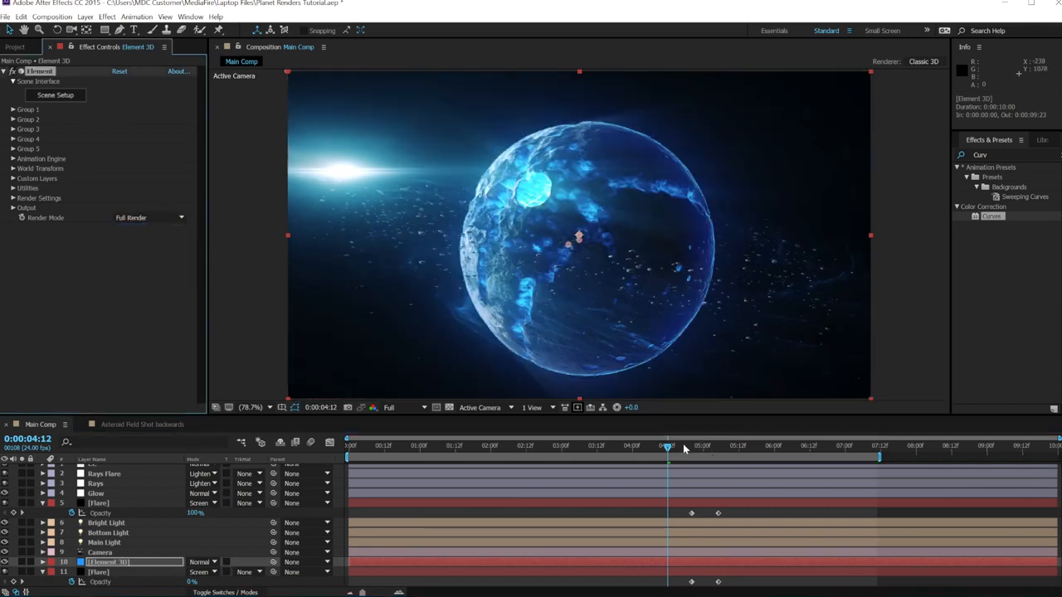
- Preview the fully rendered flare transition and asteroid field from 0:00:04:15
left_click(678, 448)
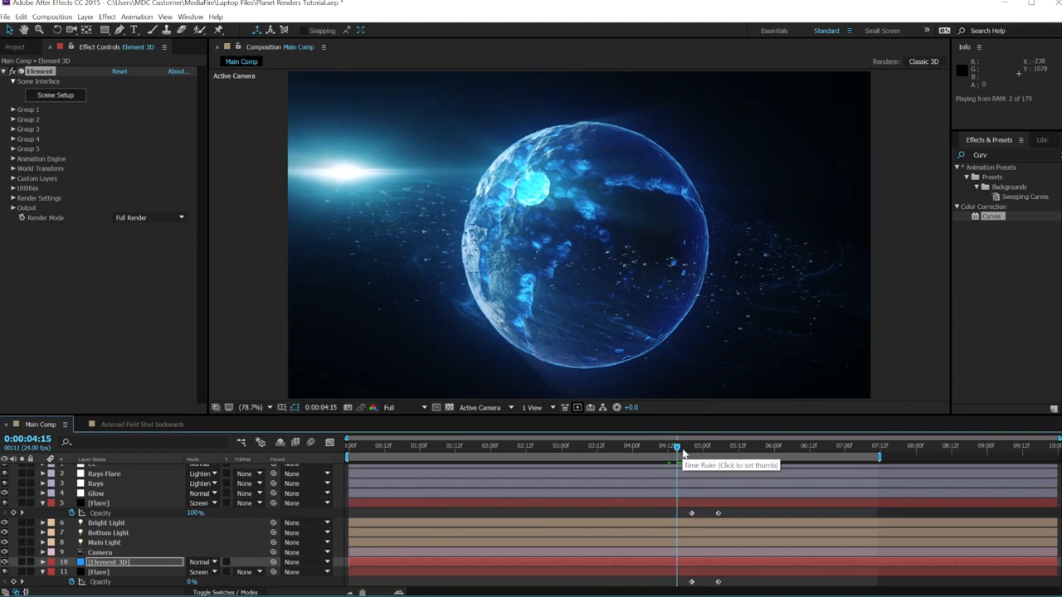
key("space")
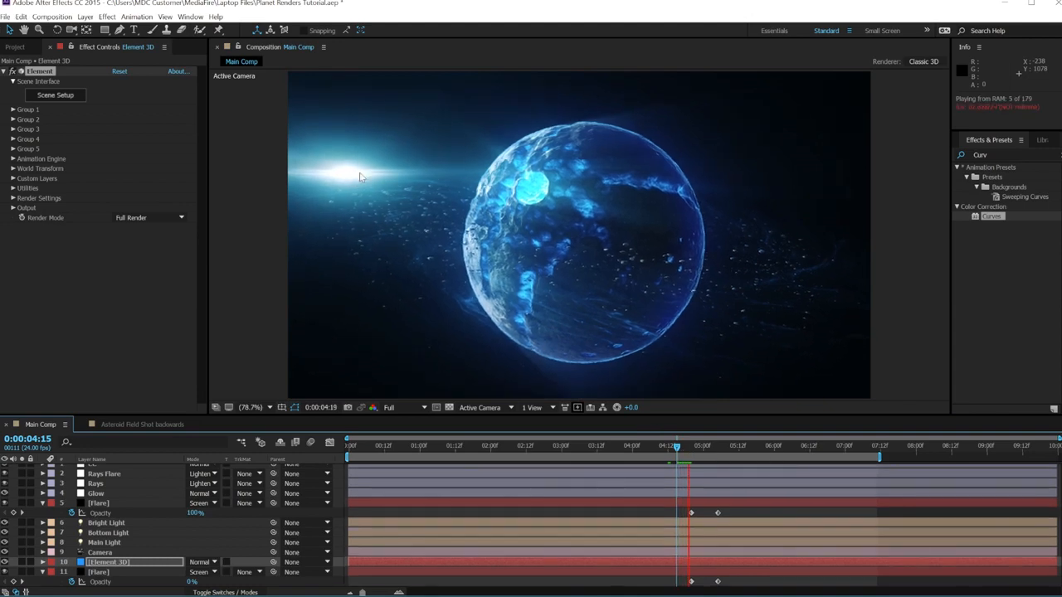
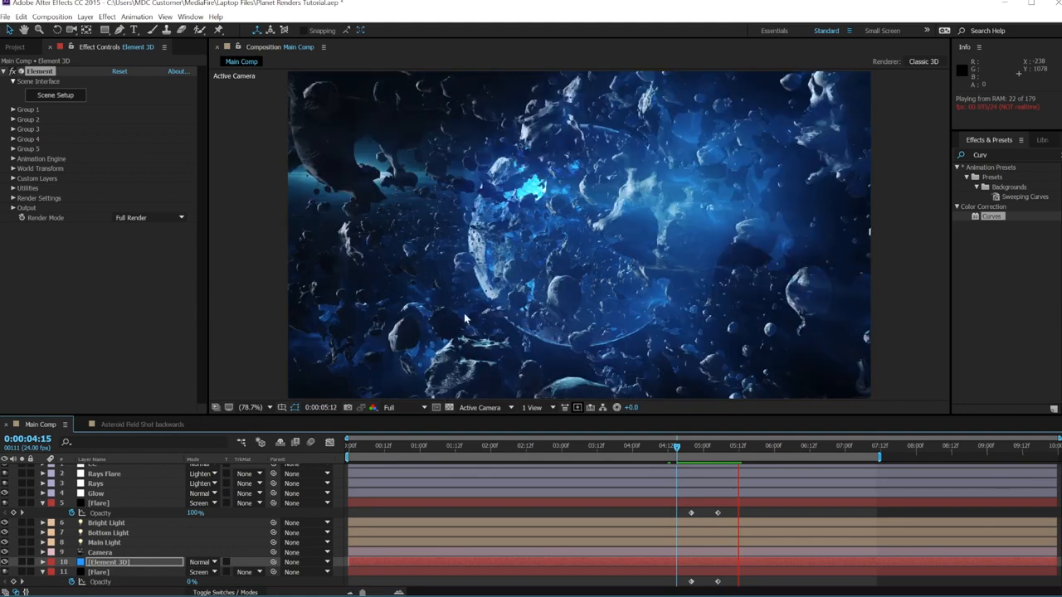
key("space")
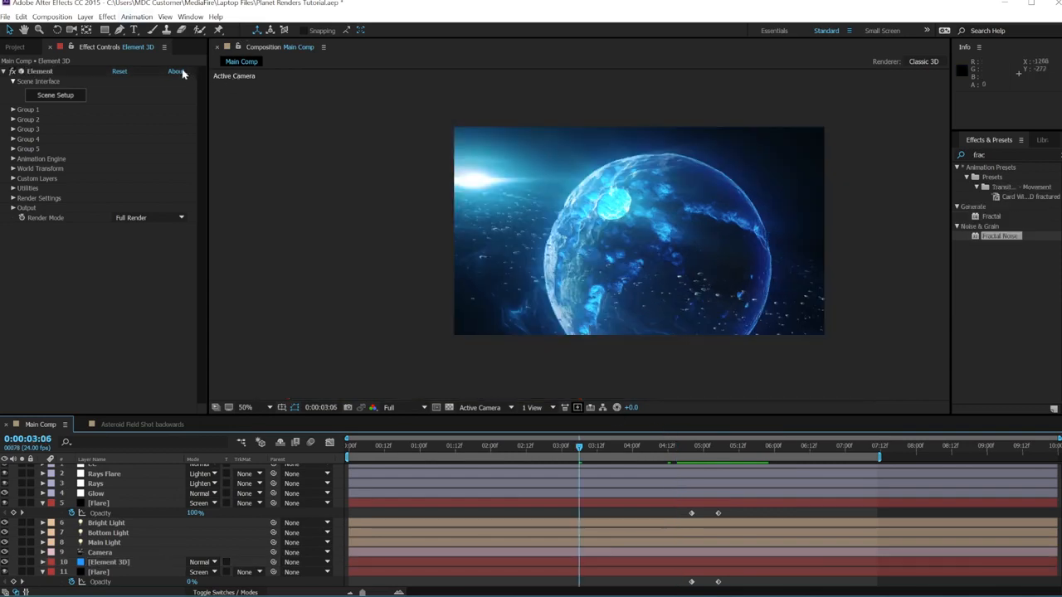
- Create a black solid named Stars, 4000 px wide and 3000 px high
left_click(86, 18)
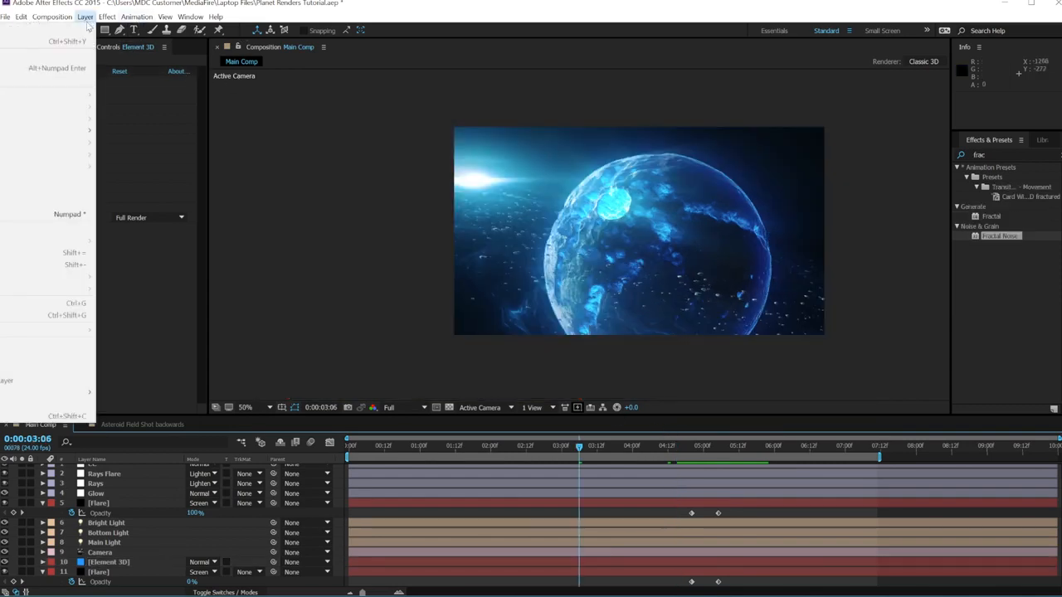
mouse_move(88, 29)
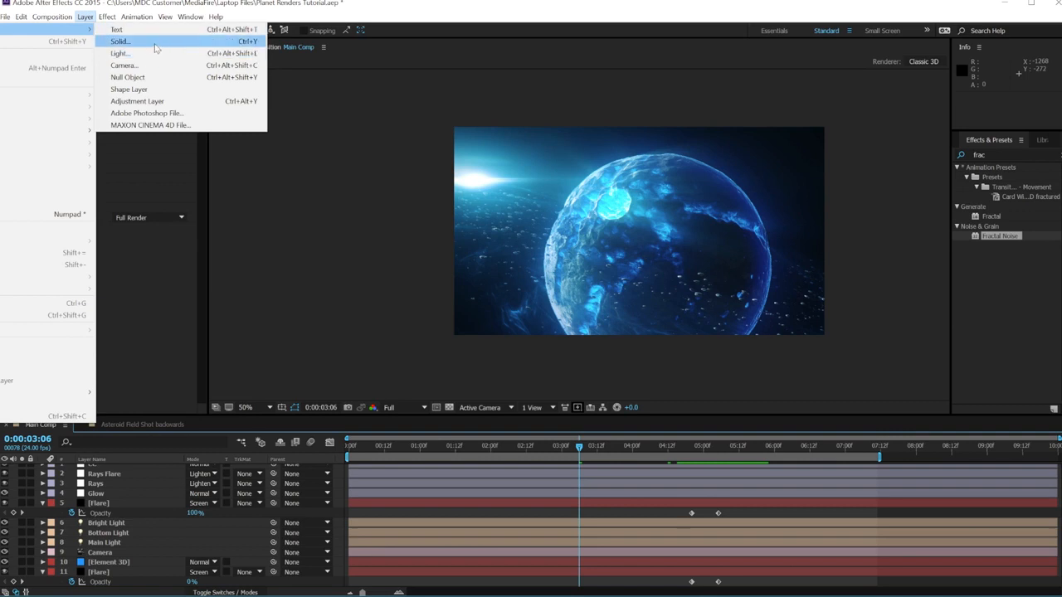
left_click(120, 41)
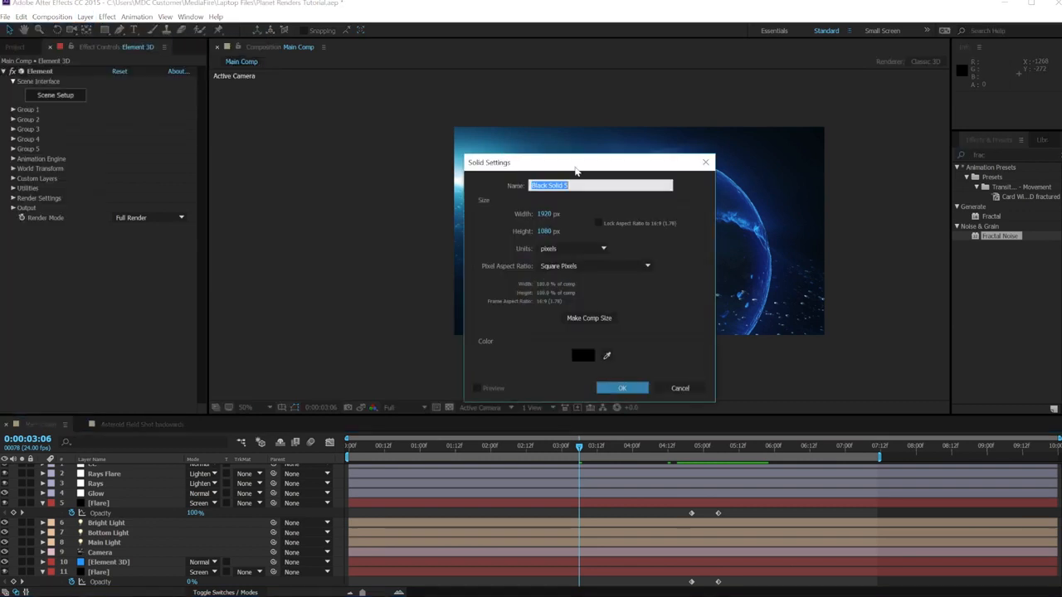
type("Stars")
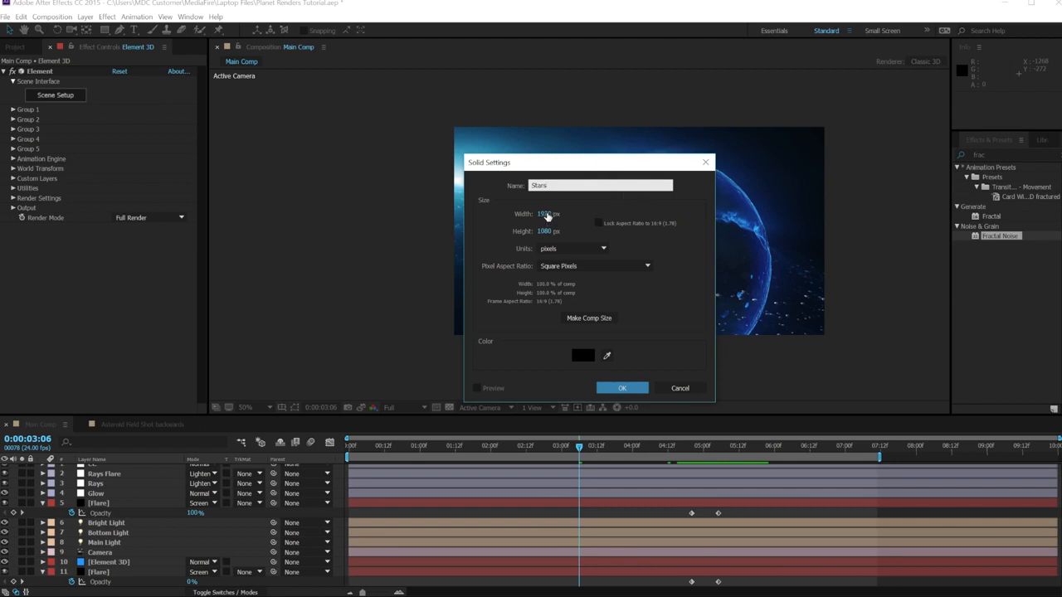
left_click(547, 215)
type("4000")
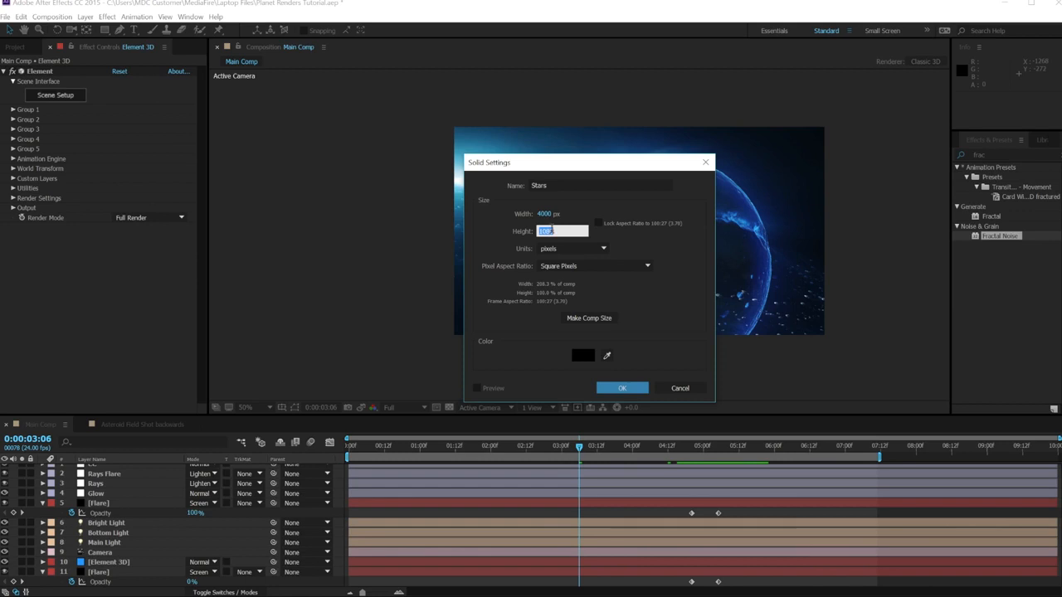
type("3000")
left_click(634, 388)
- Move the Stars layer to the bottom of the layer stack, below the lower Flare, and make it a 3D layer
key("comma")
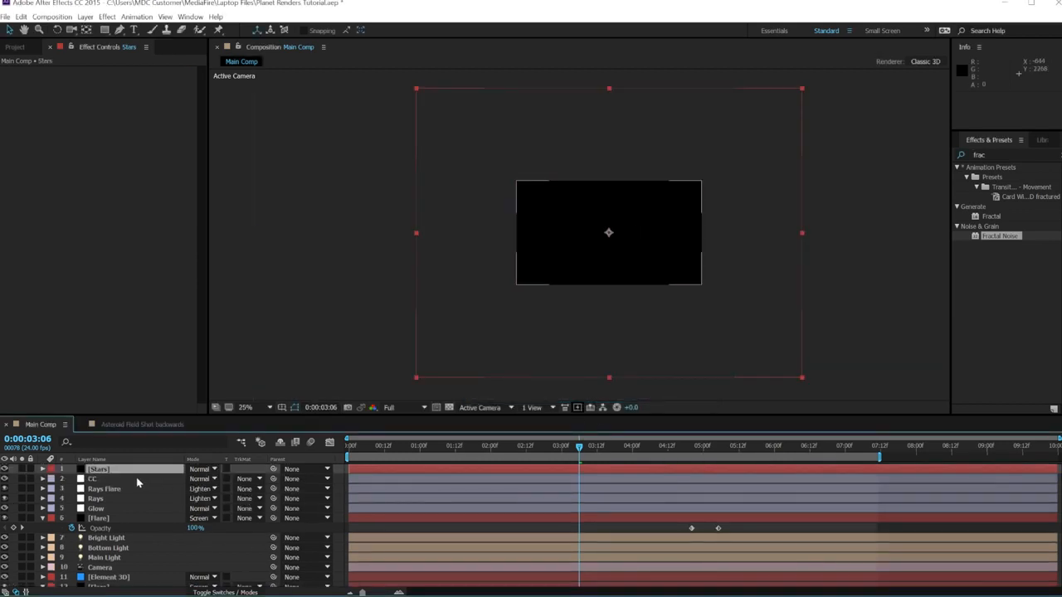
left_click_drag(112, 473, 86, 568)
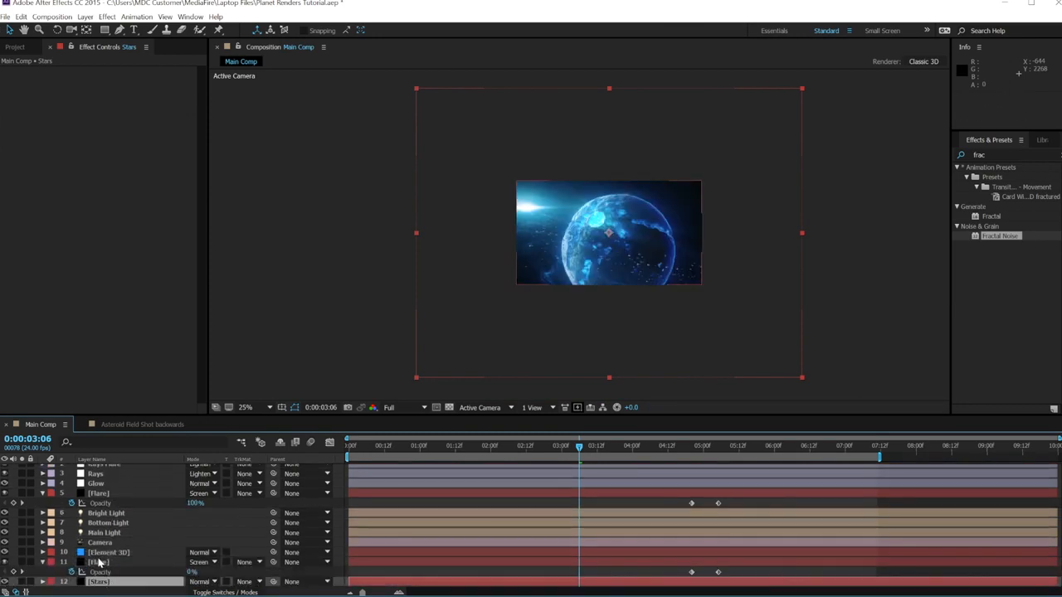
left_click_drag(689, 278, 701, 228)
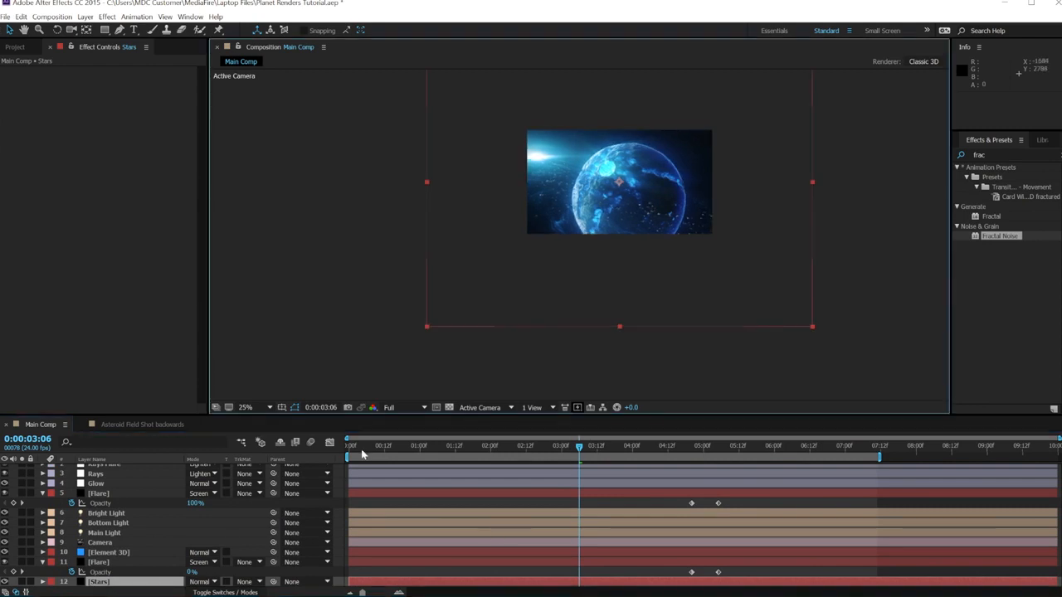
left_click_drag(779, 204, 778, 228)
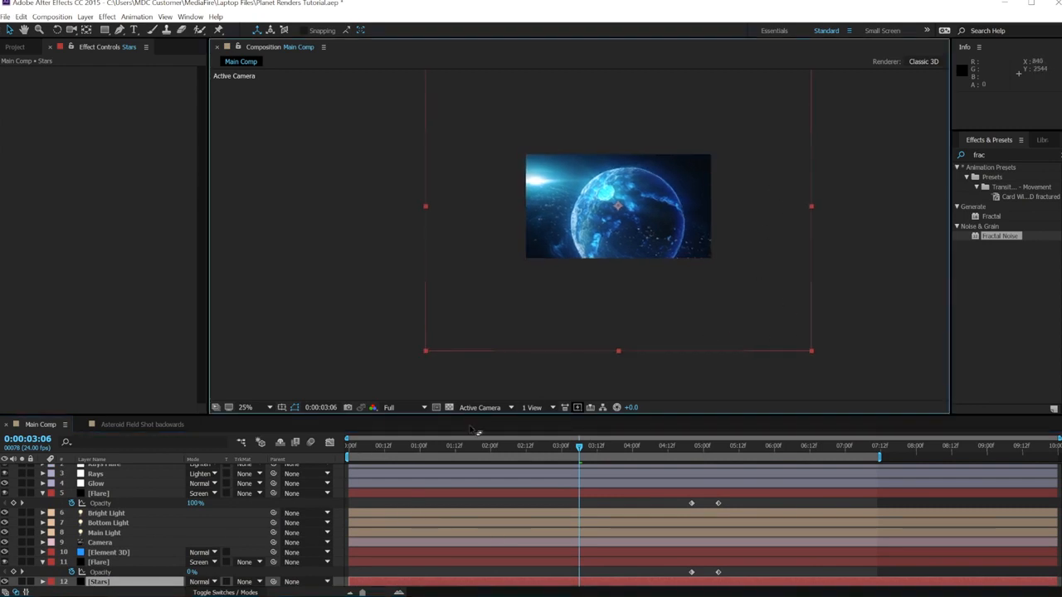
left_click(224, 592)
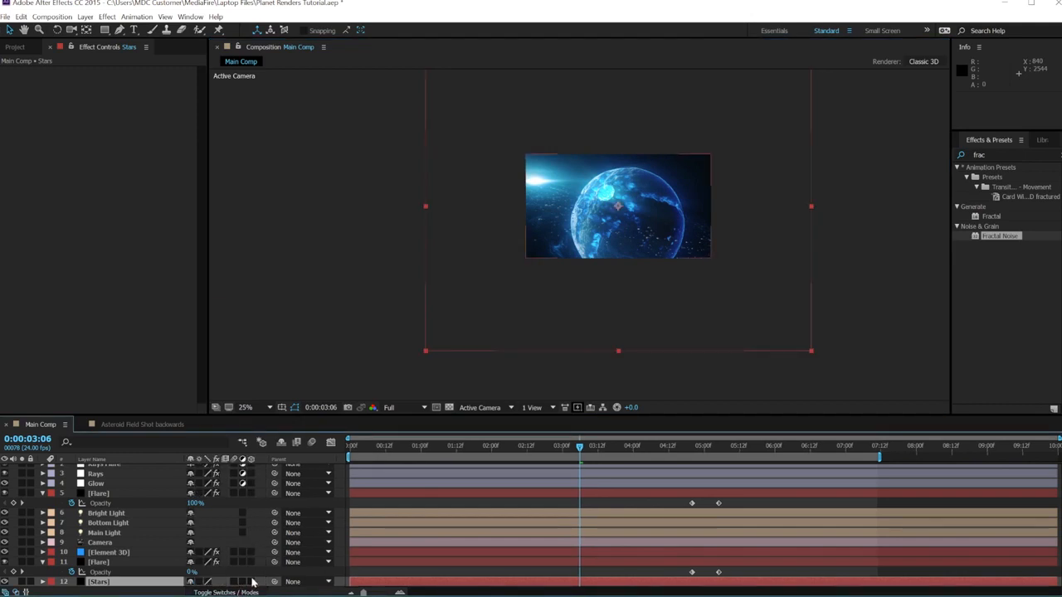
left_click(251, 581)
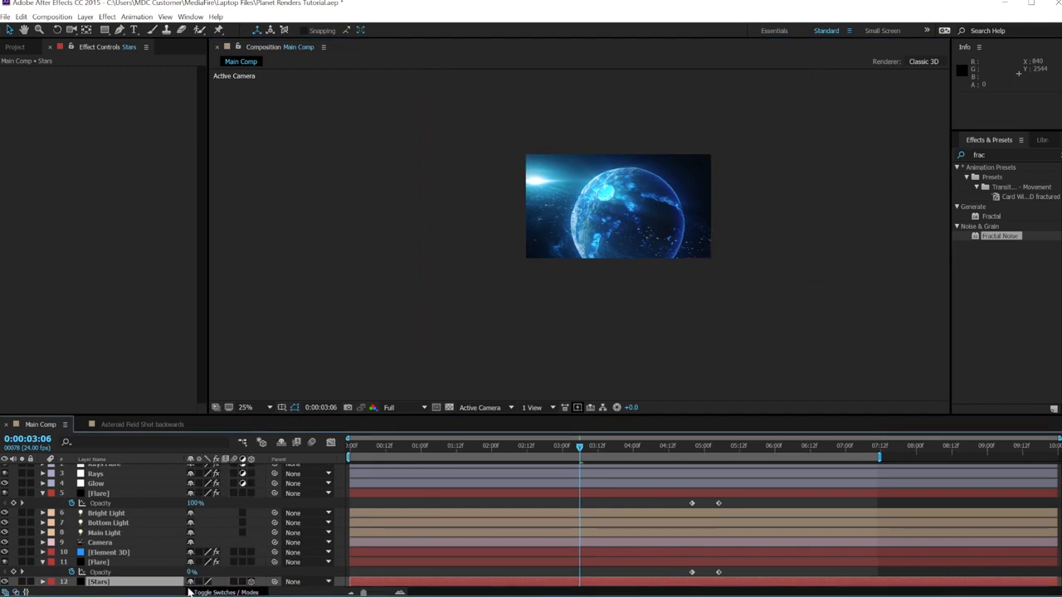
- Push the Stars layer far behind the planet by setting its Z position to about 106554
key("p")
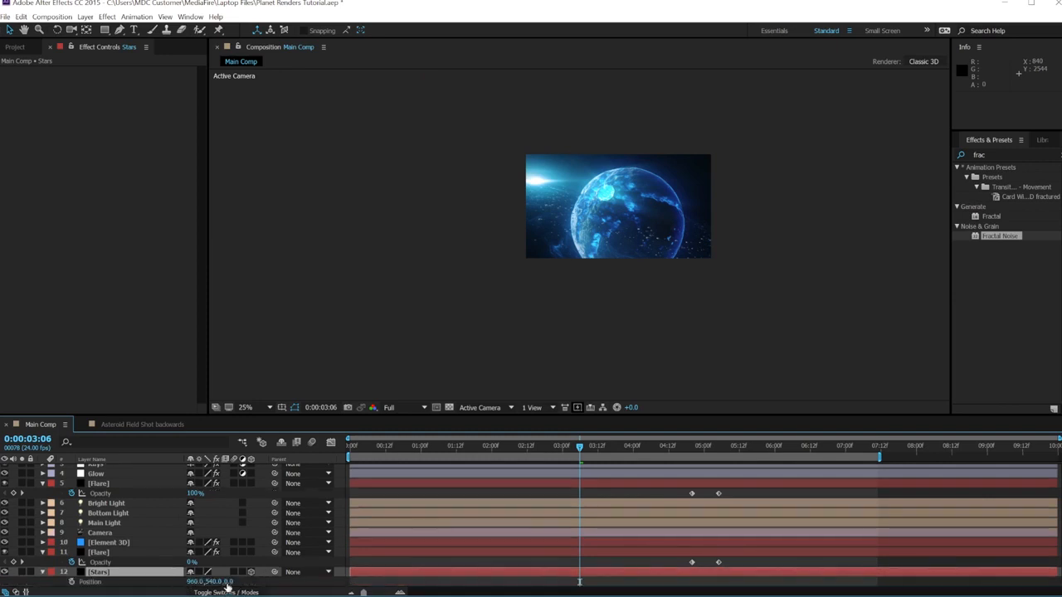
left_click_drag(228, 583, 249, 583)
left_click_drag(1052, 522, 1050, 545)
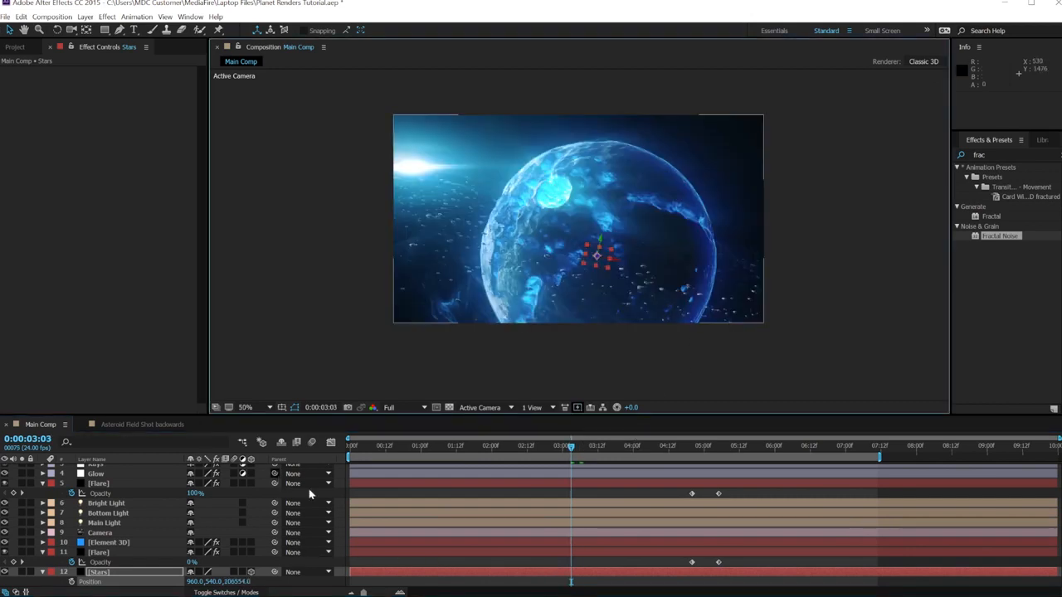
- Scale the Stars layer to about 2607% so it covers the whole frame from the start of the shot to 0:00:07:00
left_click_drag(833, 448, 846, 452)
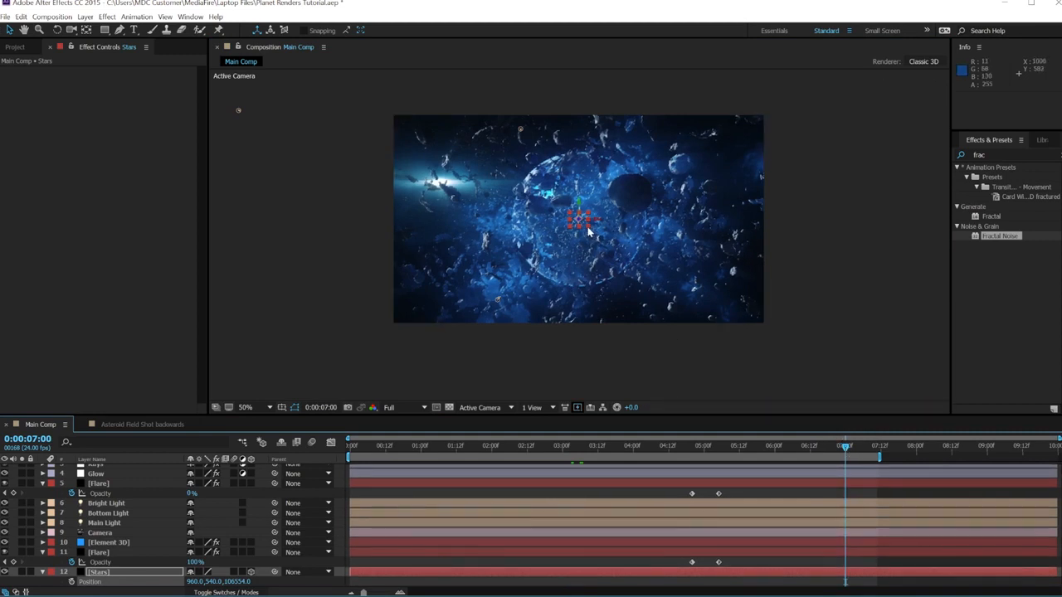
left_click_drag(590, 226, 989, 447)
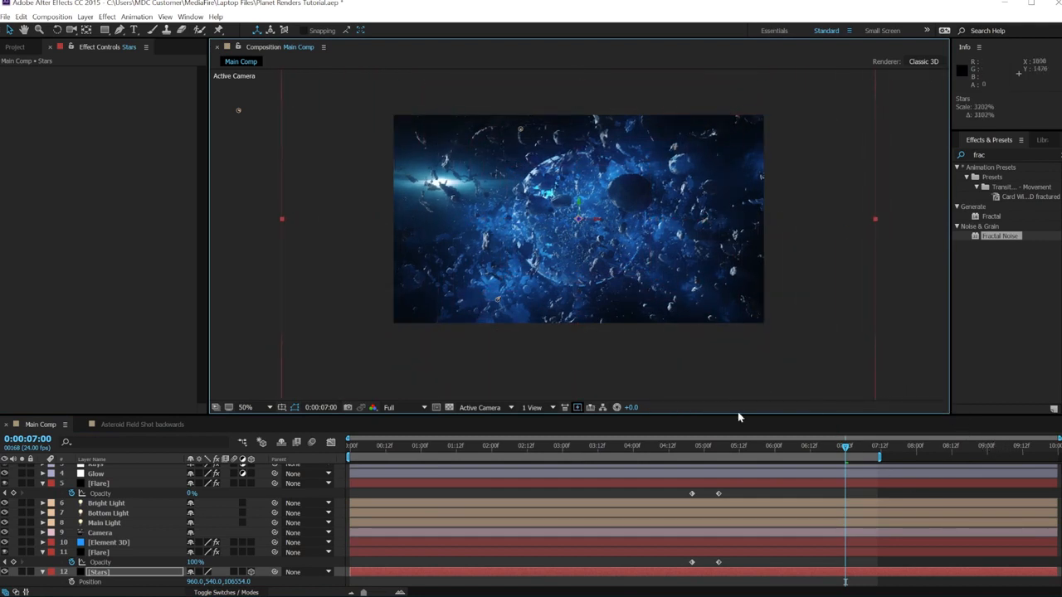
left_click_drag(738, 448, 671, 449)
left_click_drag(605, 457, 351, 449)
key("comma")
key("comma")
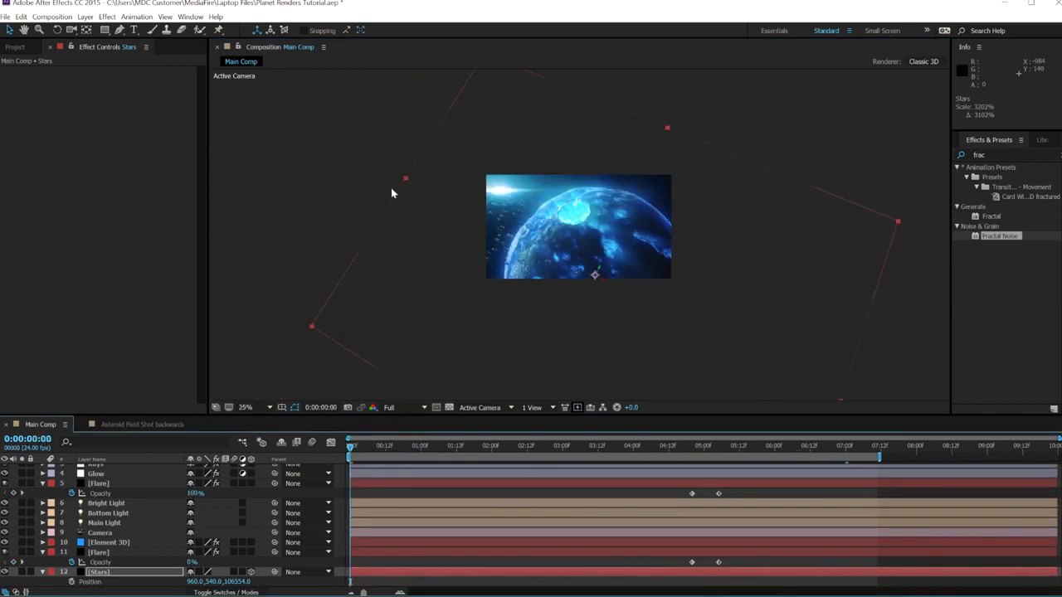
left_click_drag(405, 183, 438, 198)
left_click_drag(353, 449, 598, 408)
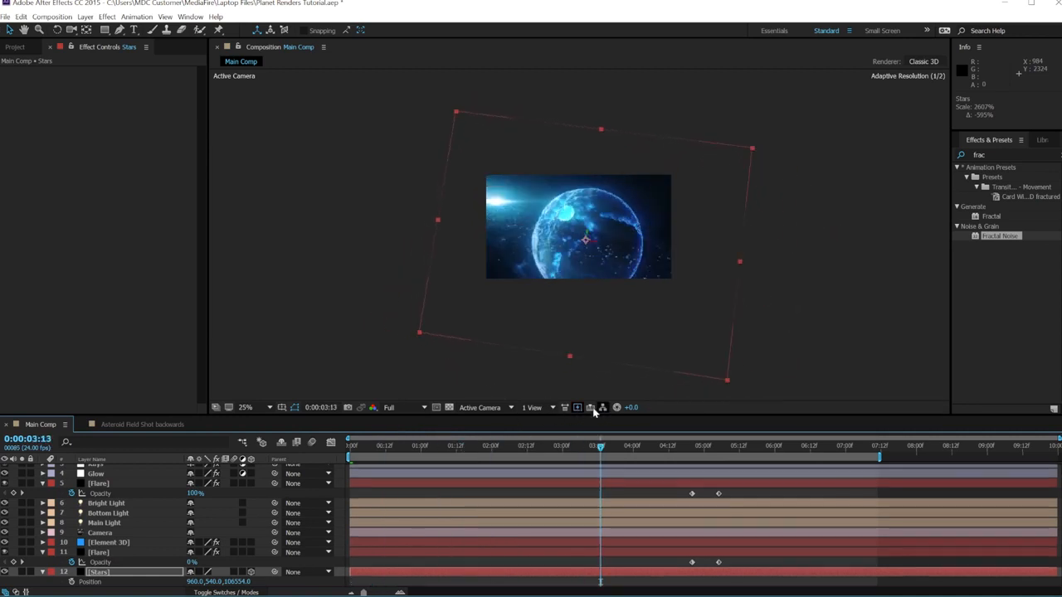
scroll(603, 242, "up", 2)
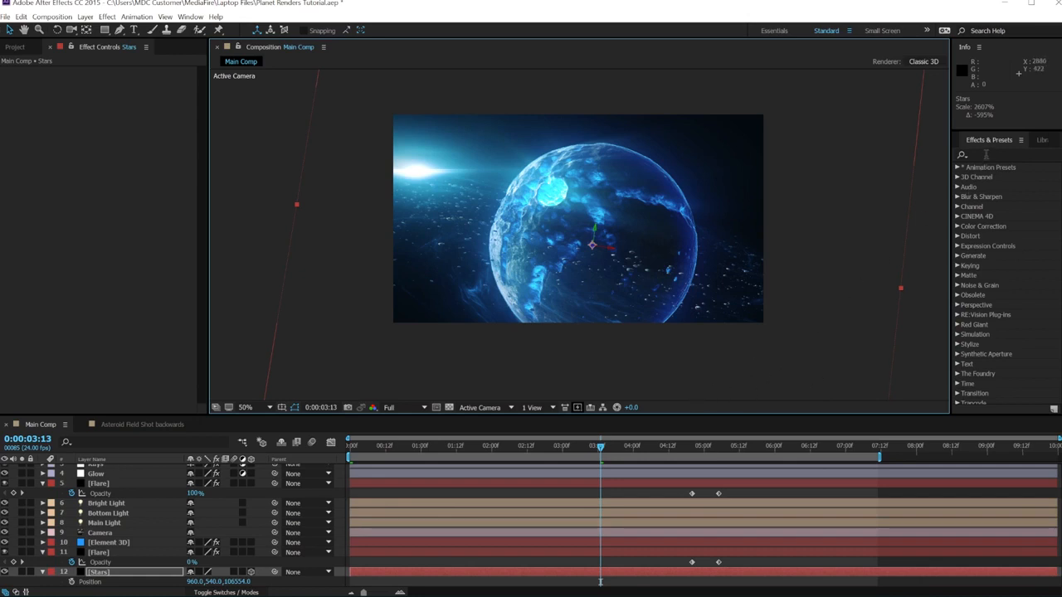
- Find the Fractal Noise effect and apply it to the Stars layer
left_click(988, 154)
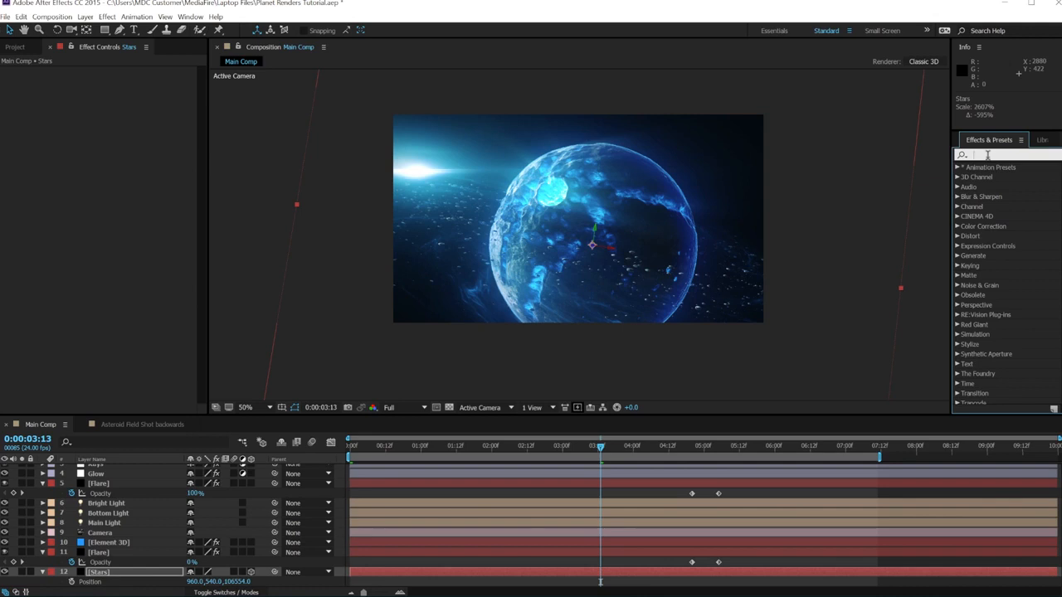
type("frac")
left_click_drag(1013, 236, 114, 581)
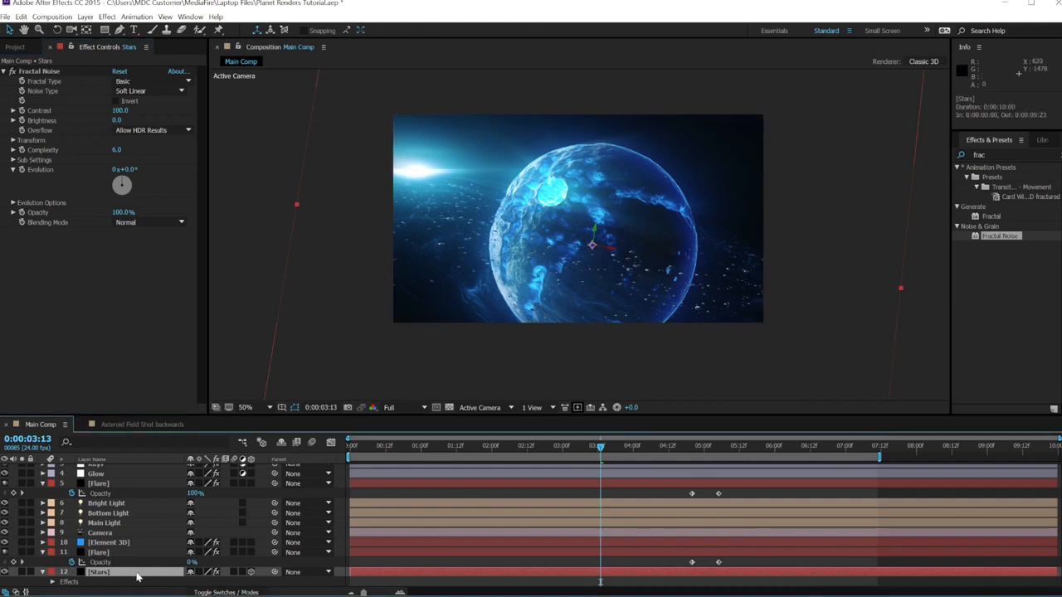
- Turn off Accepts Lights in the Stars layer's material options
key("a")
key("a")
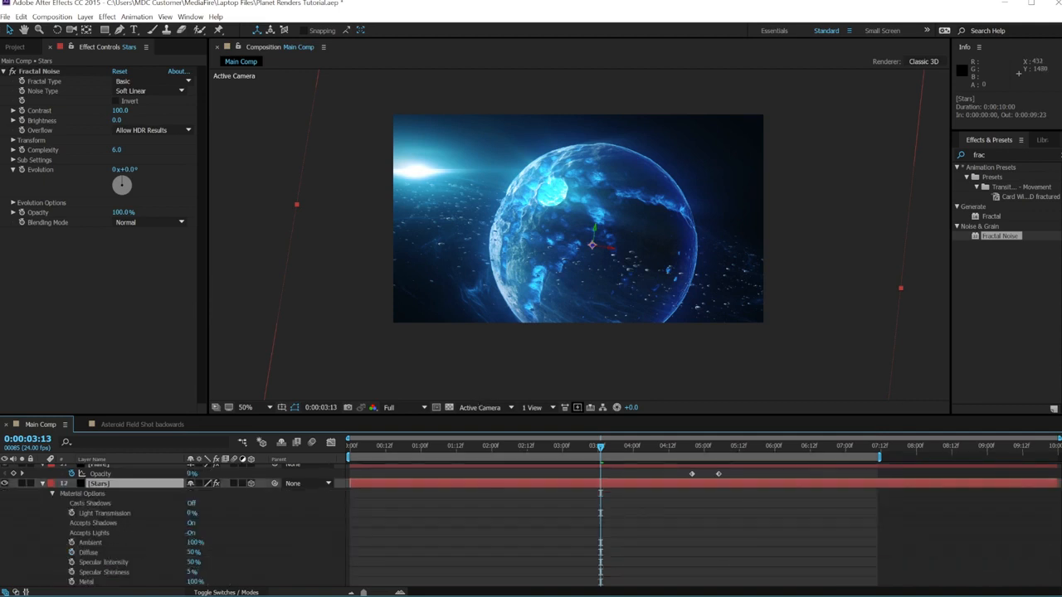
left_click(191, 533)
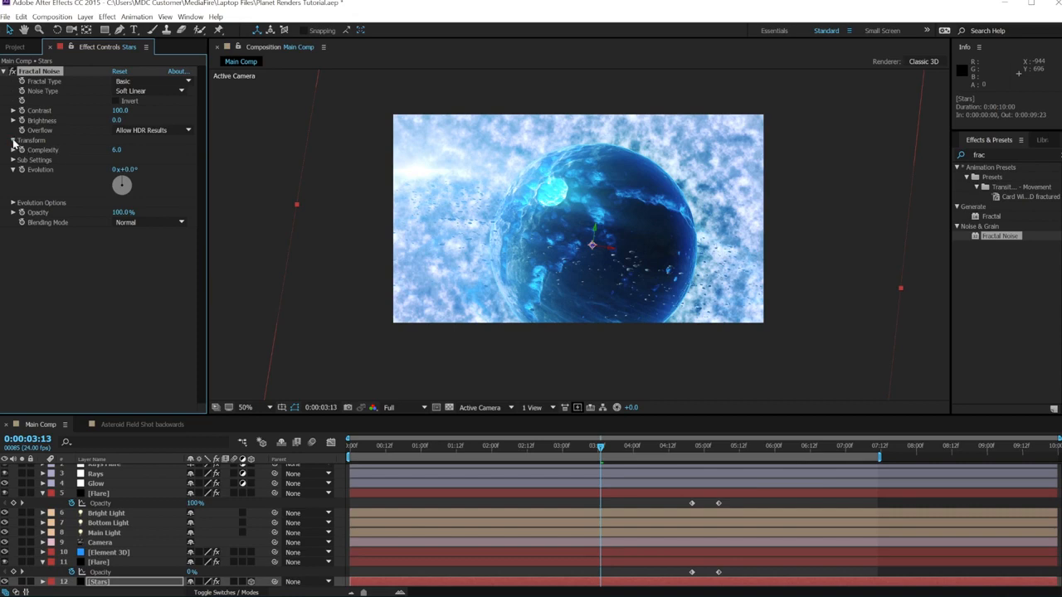
- Set the Fractal Noise transform scale on the Stars layer to 7
left_click(13, 140)
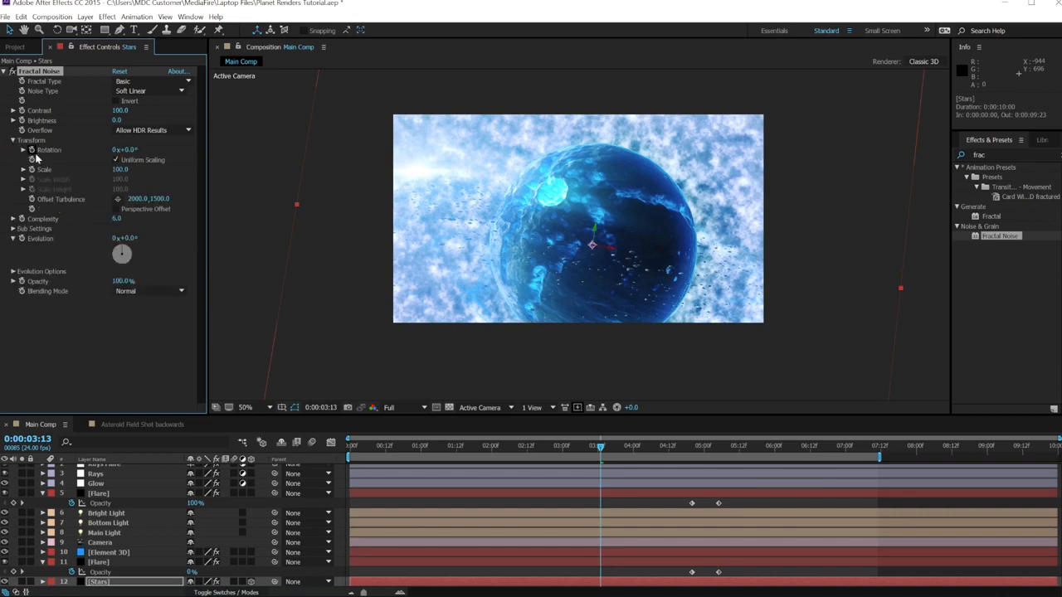
left_click(120, 171)
type("7")
key("Return")
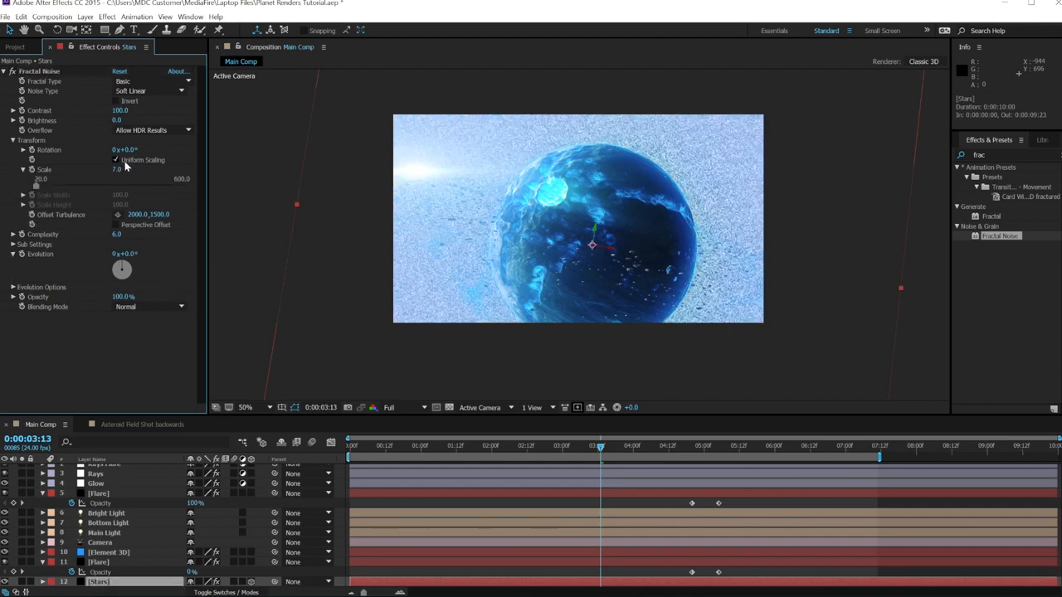
- Reduce the noise to small star points by setting Fractal Noise contrast to 1000 and brightness to -370
left_click(120, 111)
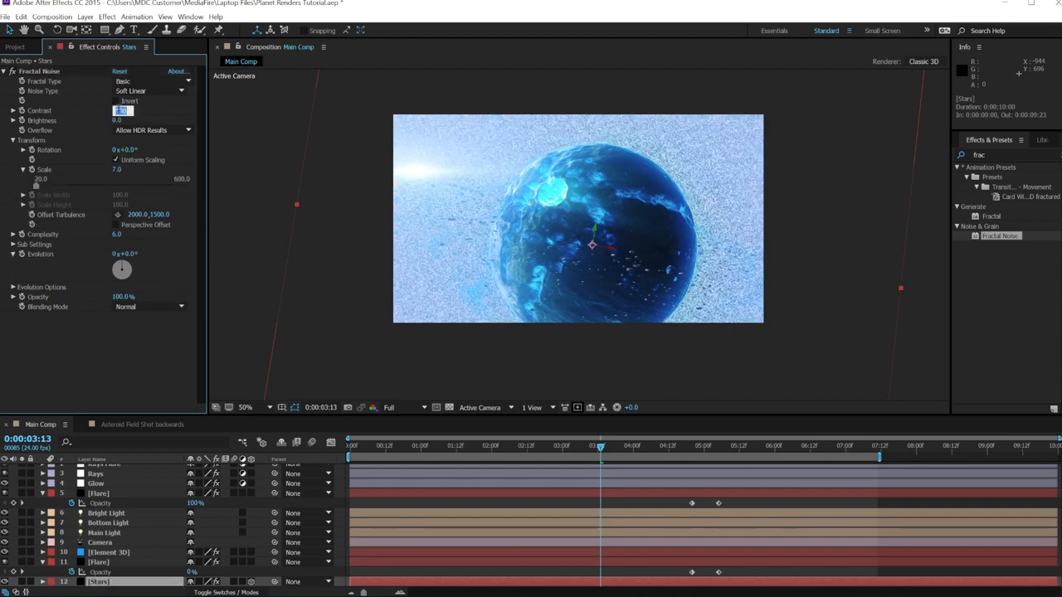
type("1000")
key("Return")
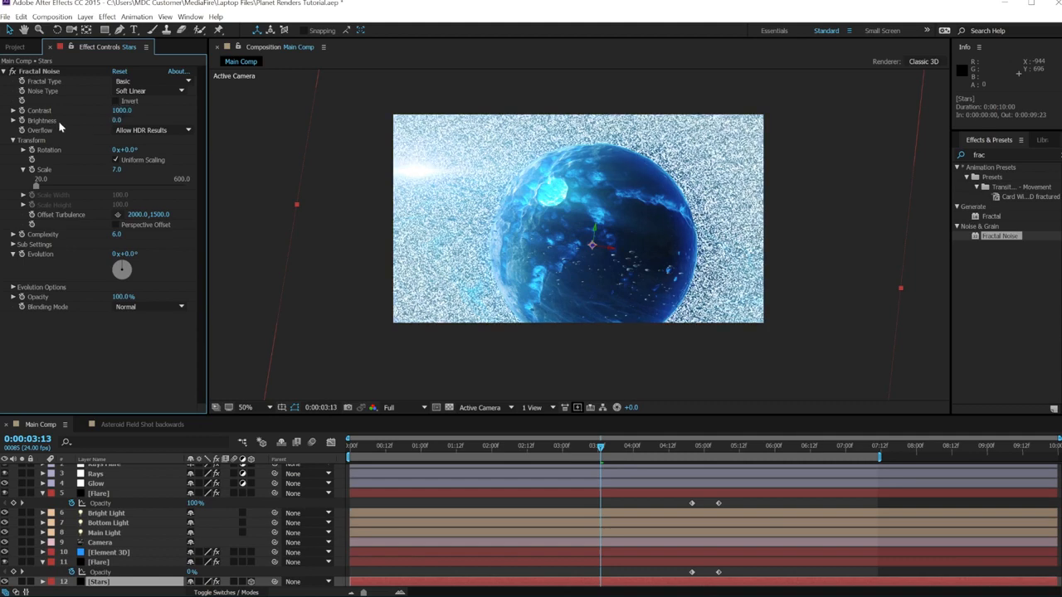
left_click(118, 120)
type("-370")
key("Return")
- Examine the star field around the planet and toward the frame's edges, and undo the last value change
scroll(822, 233, "up", 6)
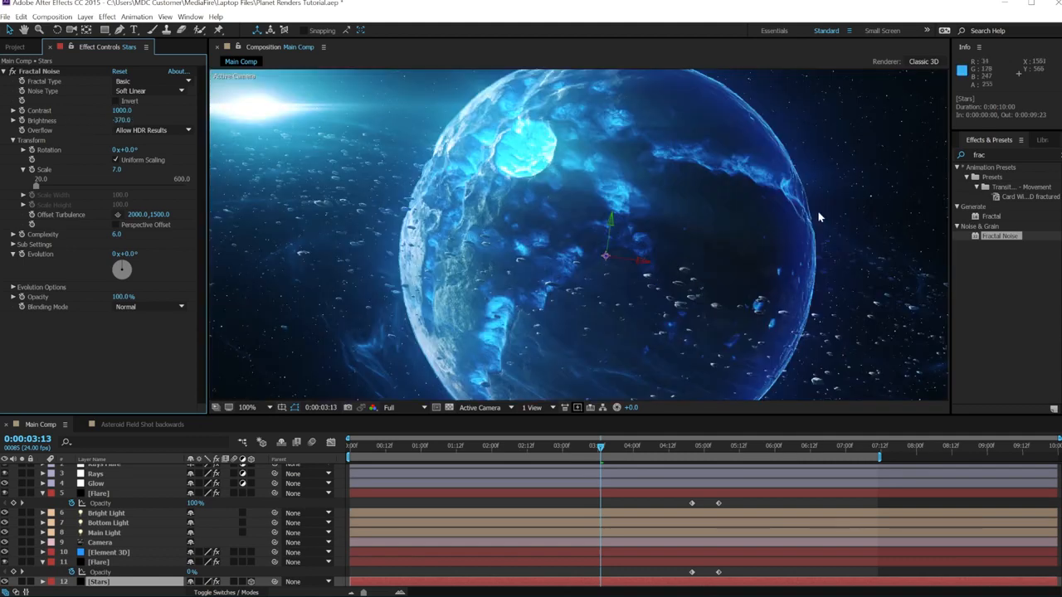
scroll(777, 242, "down", 5)
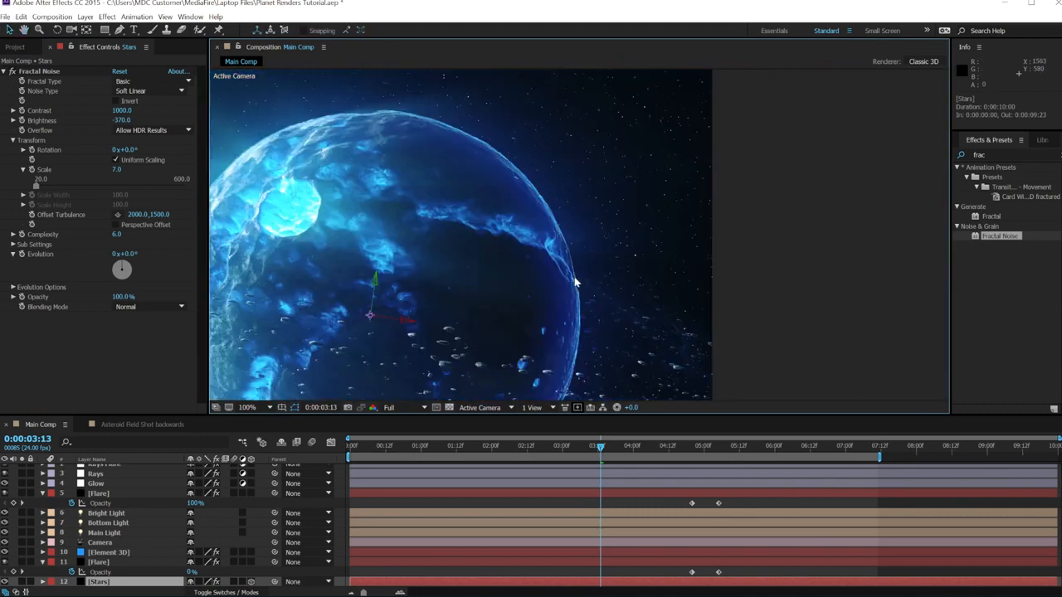
left_click_drag(718, 126, 768, 199)
scroll(678, 236, "down", 1)
left_click_drag(677, 237, 634, 243)
scroll(699, 209, "up", 1)
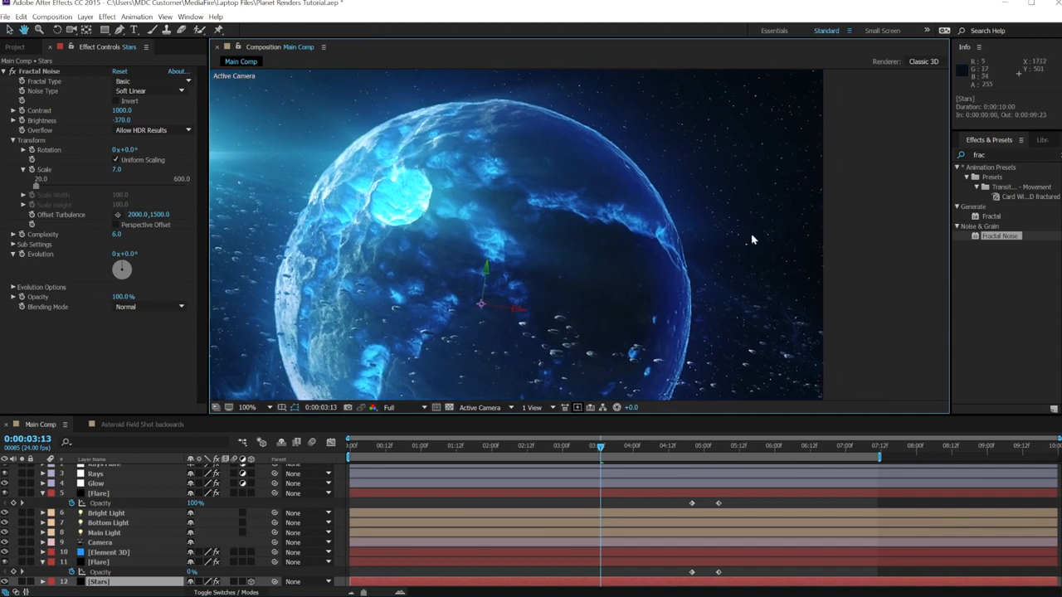
left_click_drag(755, 174, 684, 246)
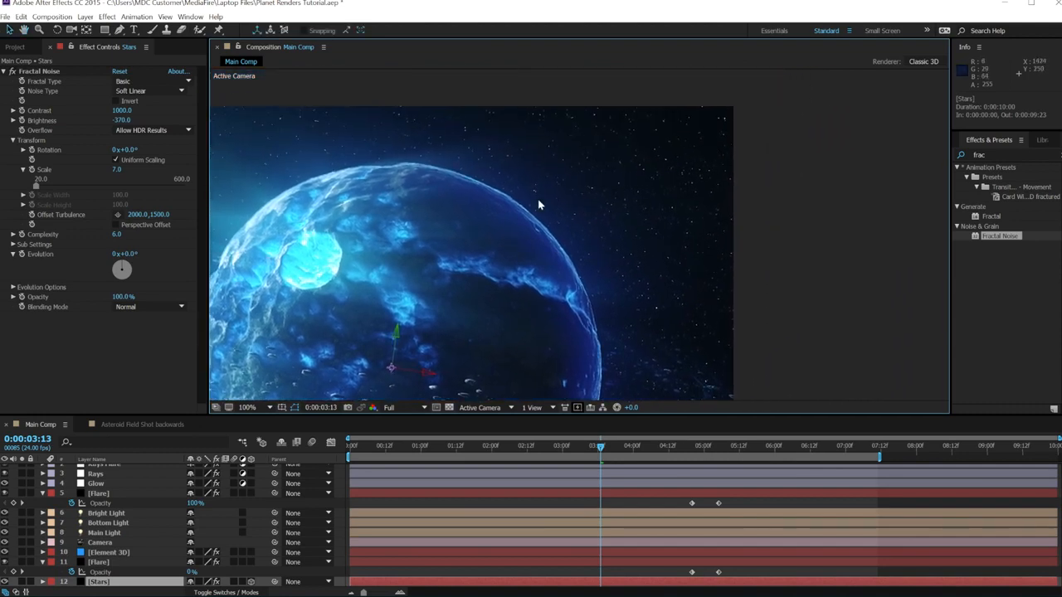
left_click_drag(610, 187, 707, 137)
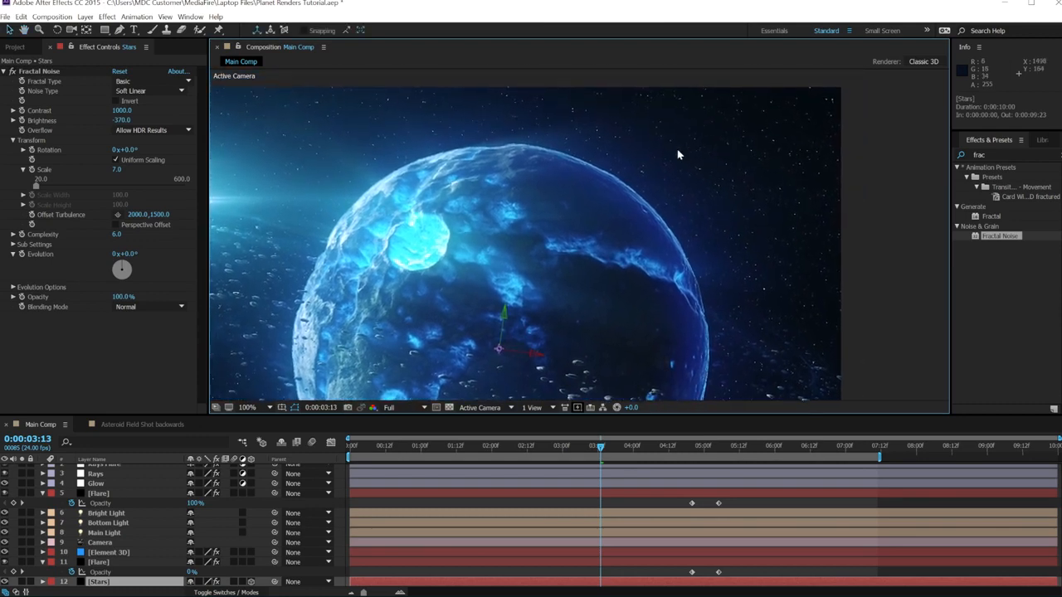
left_click_drag(541, 221, 600, 198)
scroll(758, 185, "down", 1)
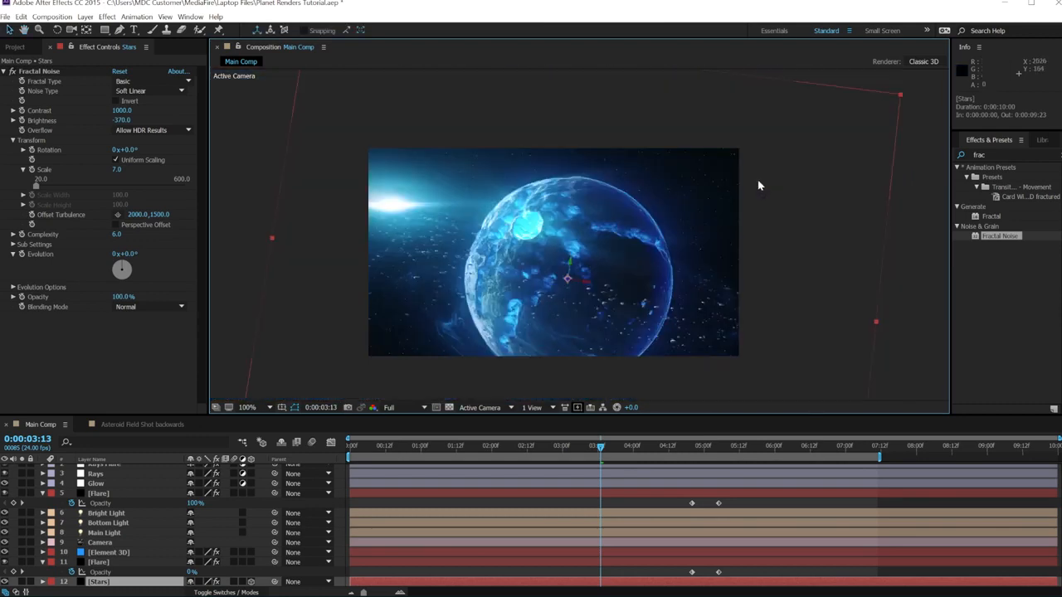
left_click_drag(701, 187, 717, 167)
scroll(729, 181, "up", 1)
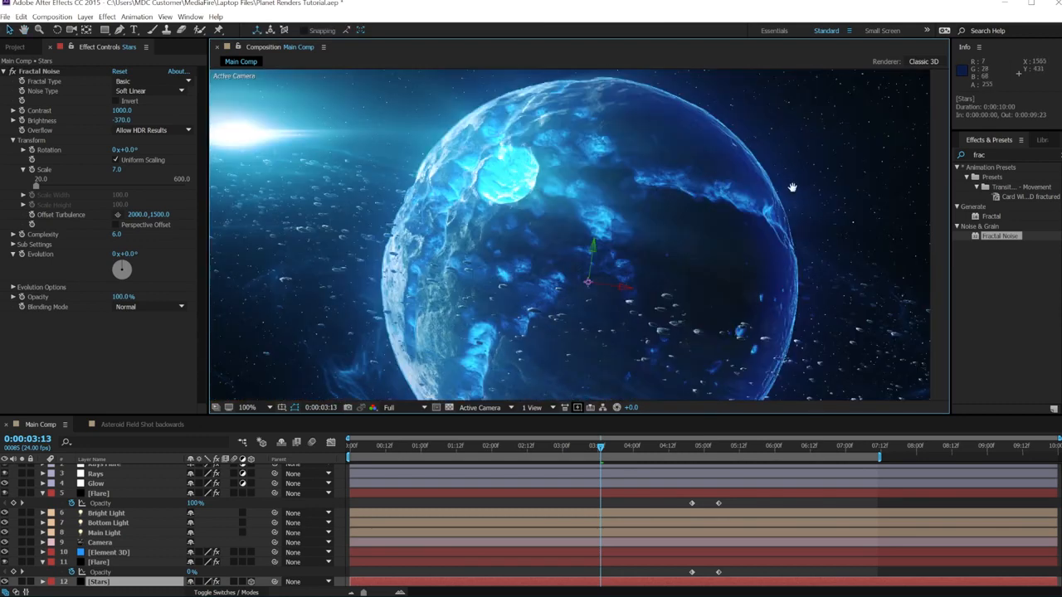
left_click_drag(792, 189, 759, 237)
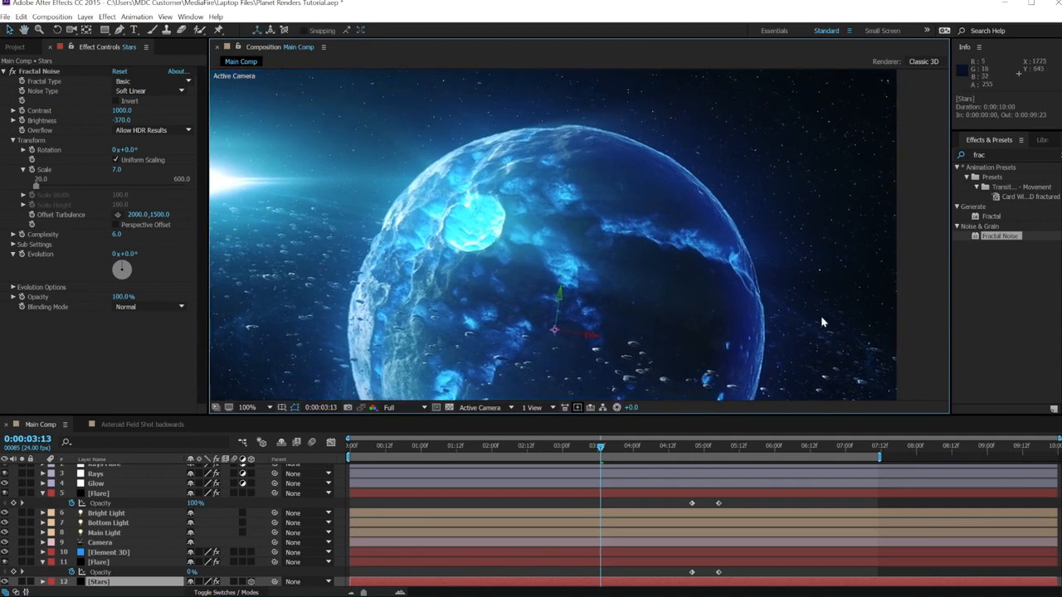
key("ctrl+z")
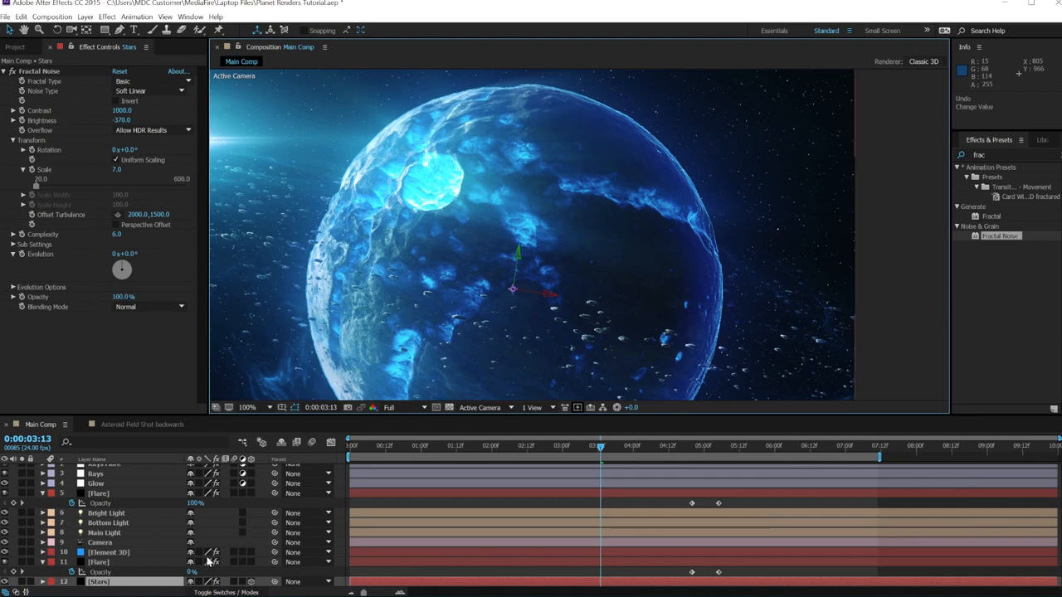
- Duplicate the Stars layer and reset the Fractal Noise effect on the copy to its defaults
left_click(119, 581)
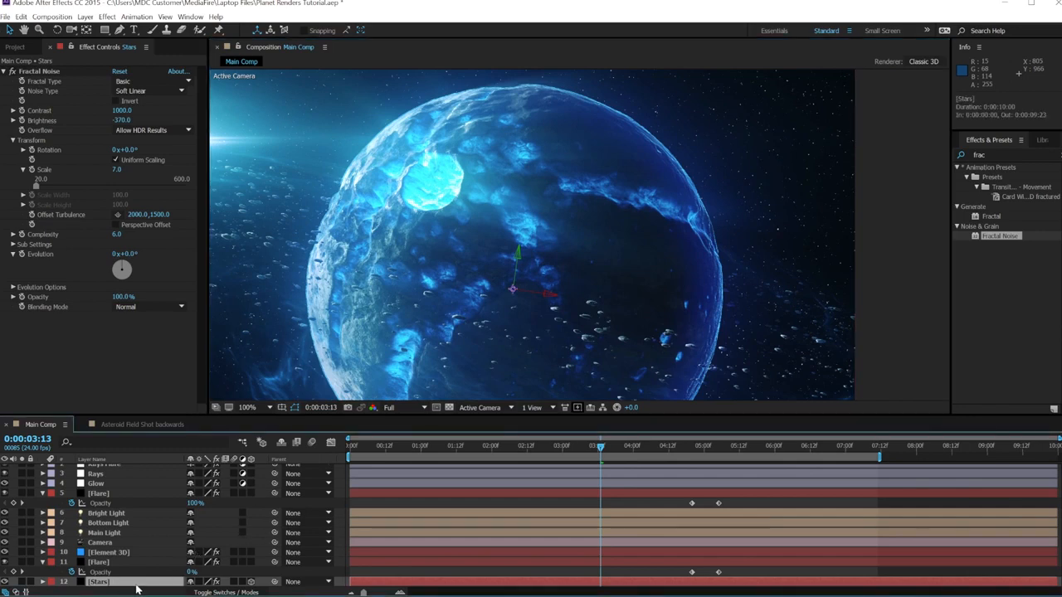
key("ctrl+d")
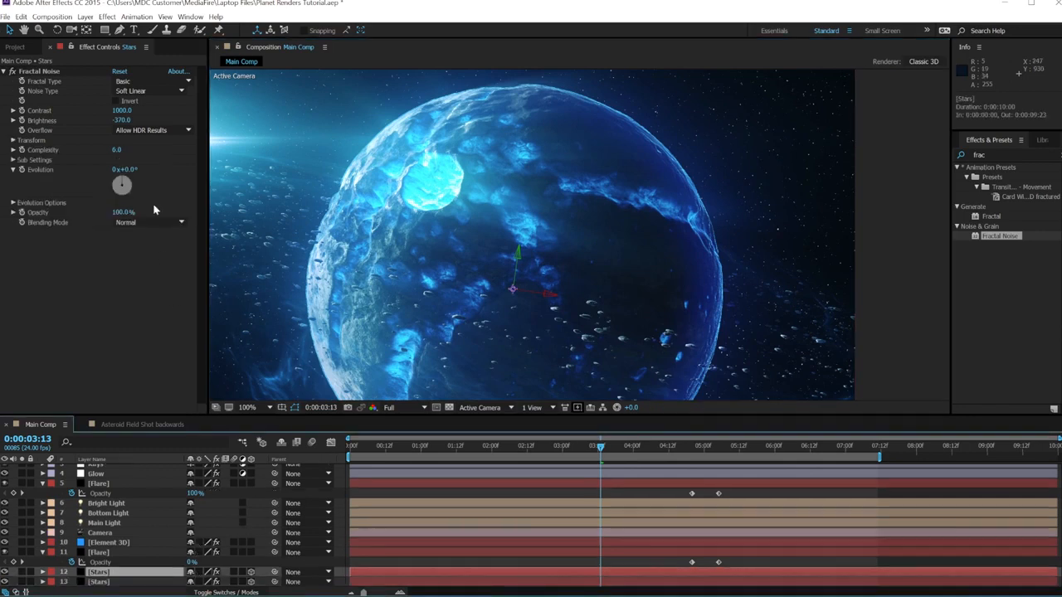
left_click(119, 72)
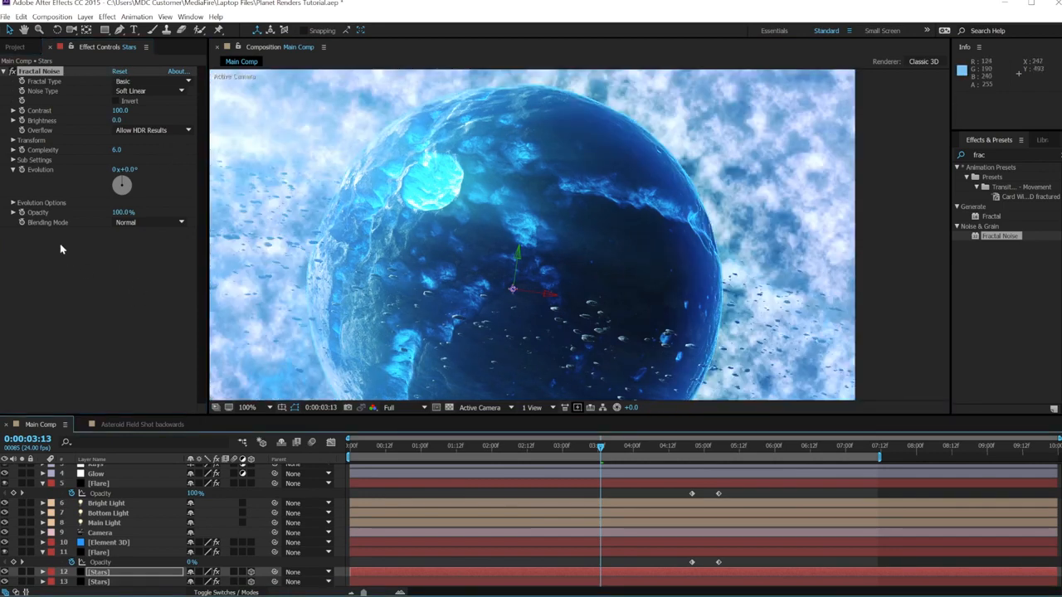
- Animate the duplicate's Fractal Noise evolution with the expression time*800
left_click(22, 169, "alt")
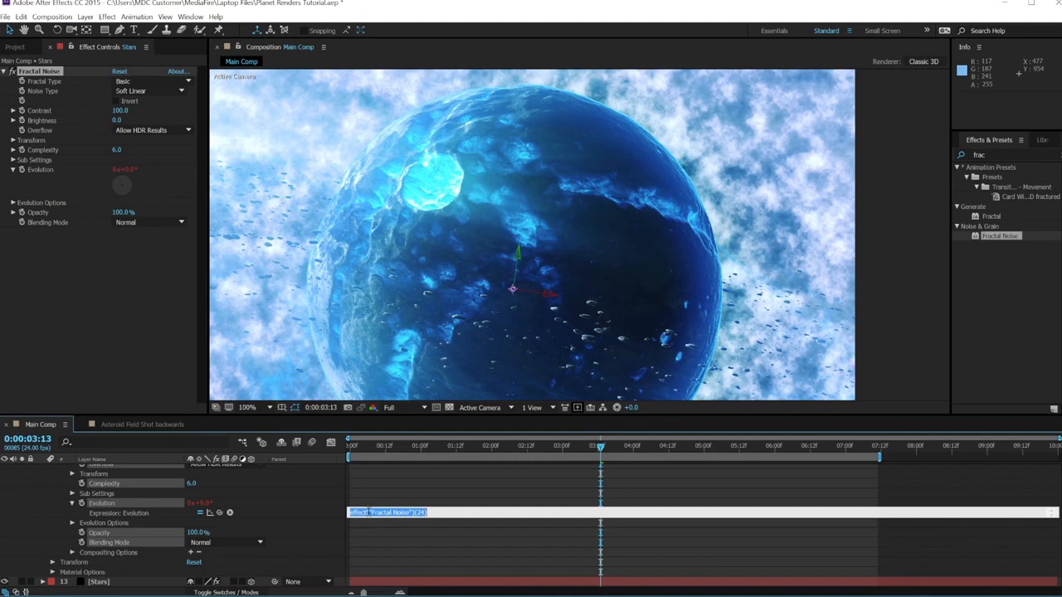
key("BackSpace")
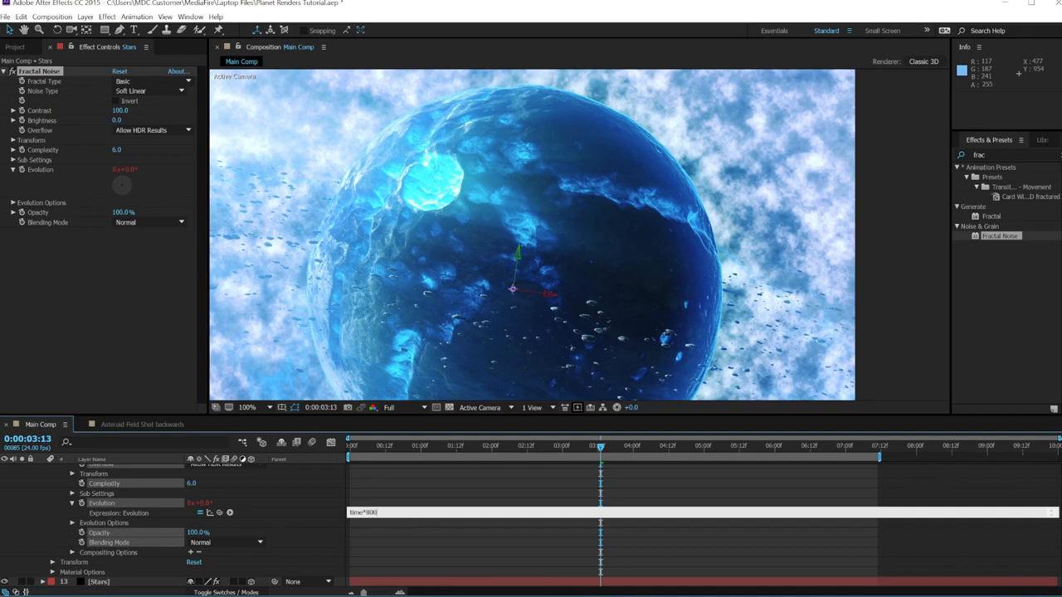
left_click(426, 482)
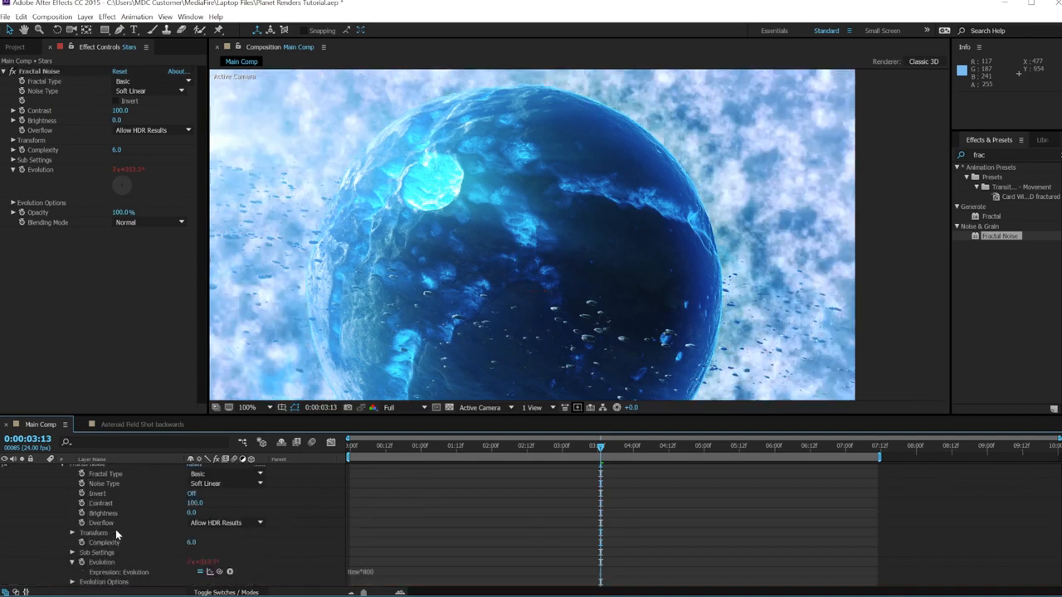
scroll(115, 530, "up", 3)
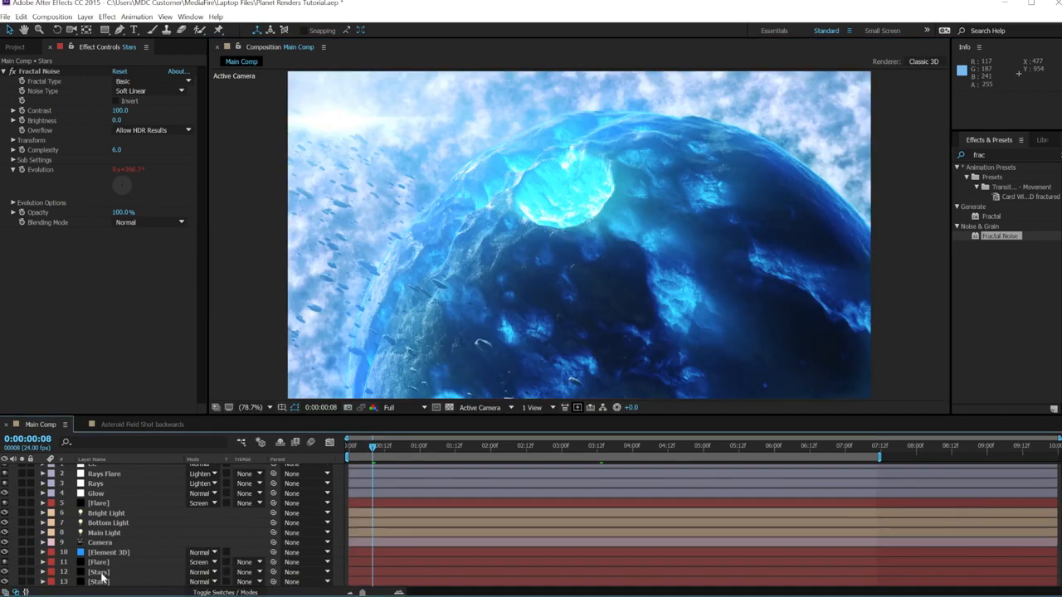
- Solo the upper Stars layer, the one with the default noise, and rename it Stars Matte
left_click(104, 573)
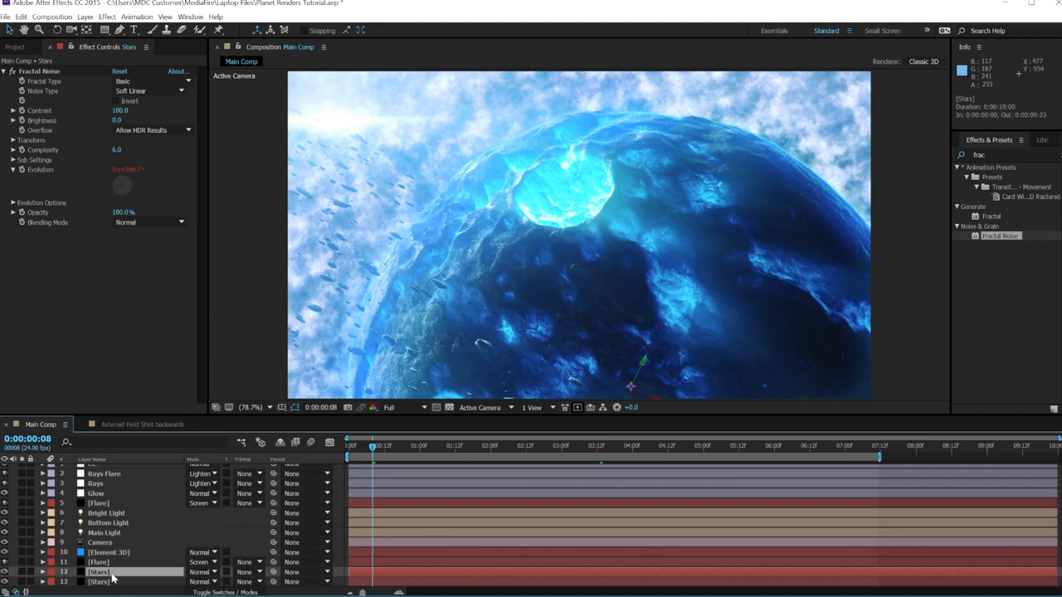
left_click(22, 572)
key("Return")
key("Return")
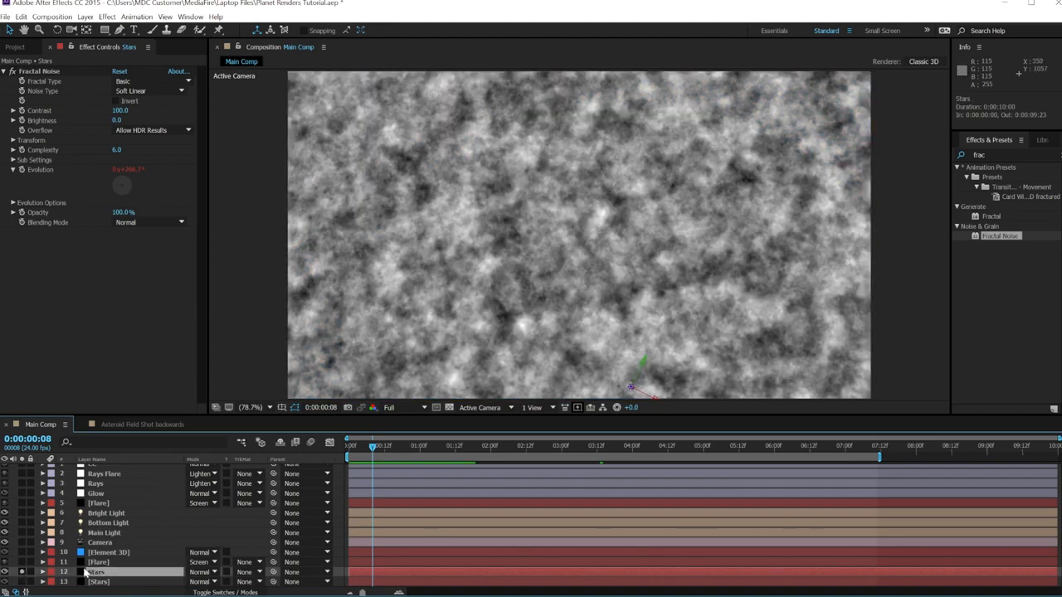
key("Return")
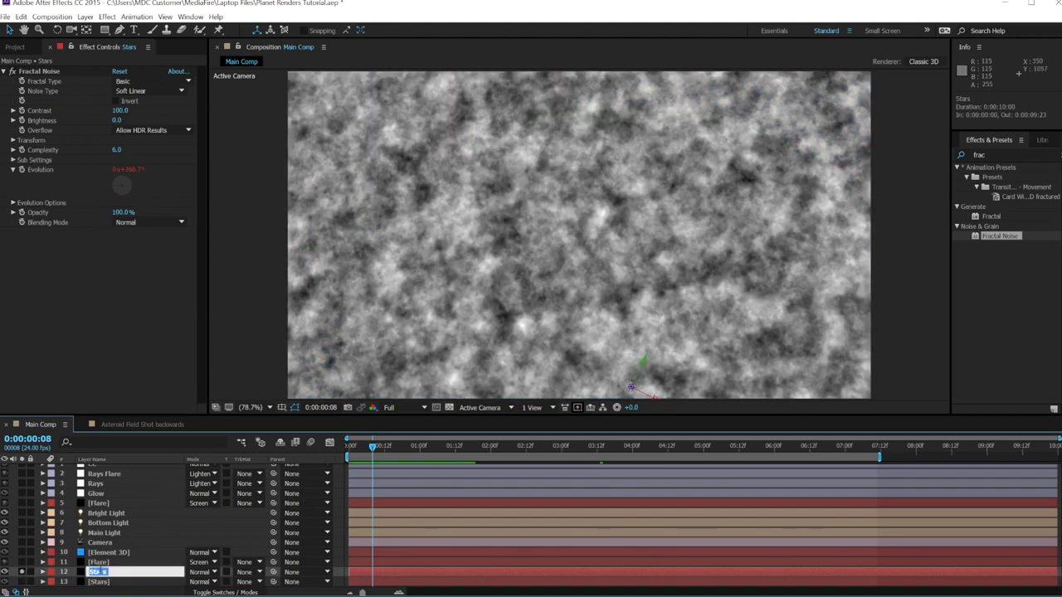
type("Stars Matte")
key("Return")
- Unsolo Stars Matte, apply it as a luma track matte to the Stars layer, and preview the Stars layer in isolation
left_click(125, 582)
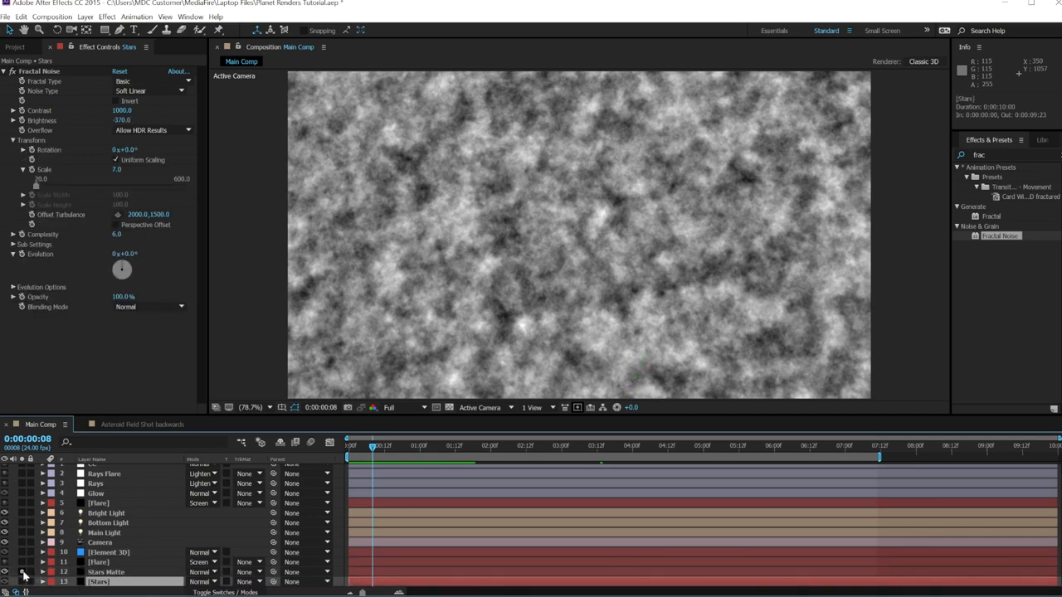
left_click(21, 572)
left_click(243, 582)
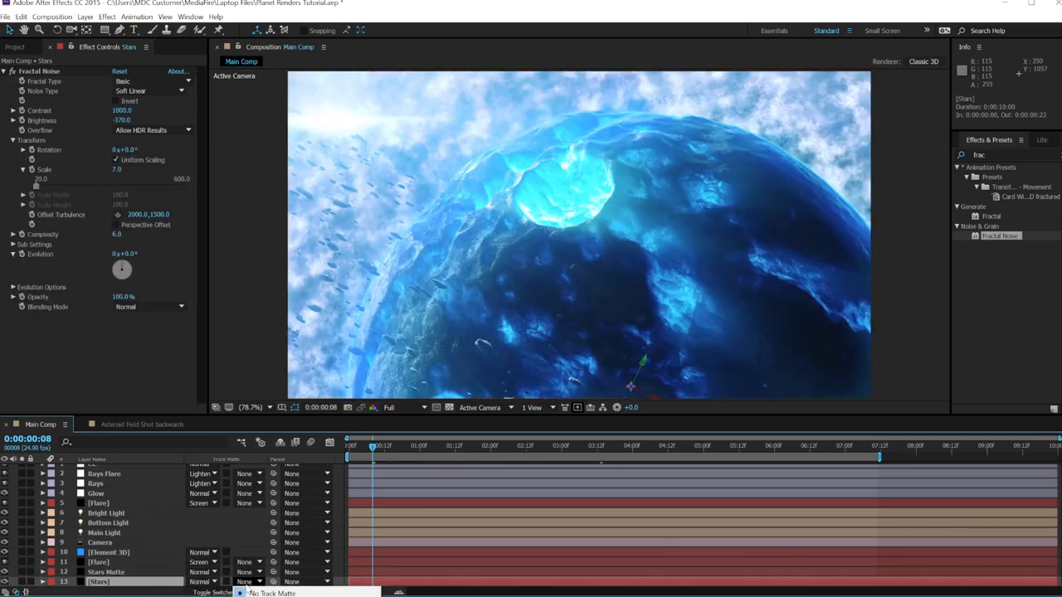
left_click(266, 595)
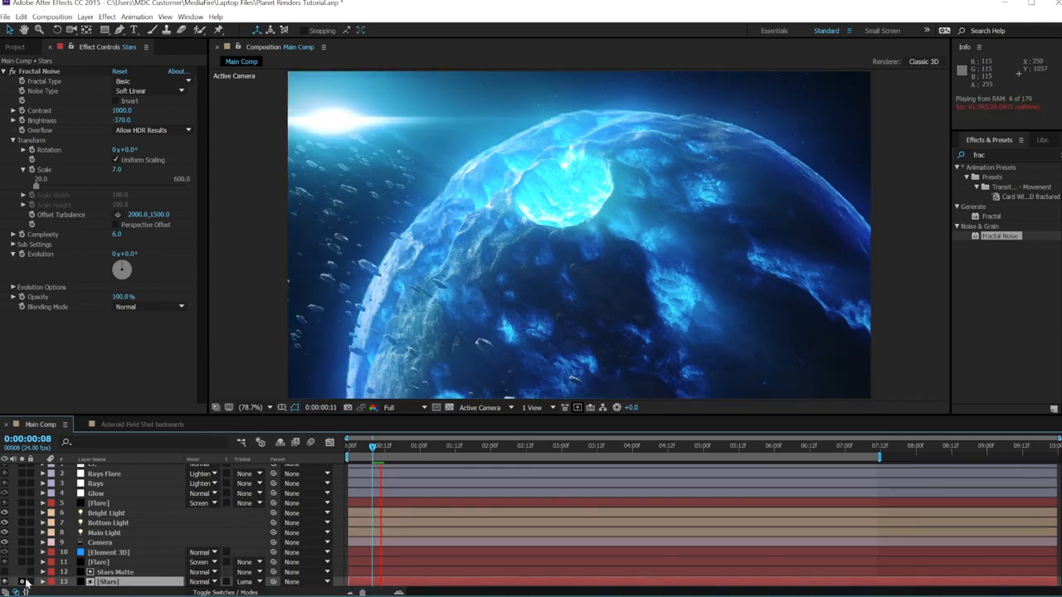
left_click(22, 581)
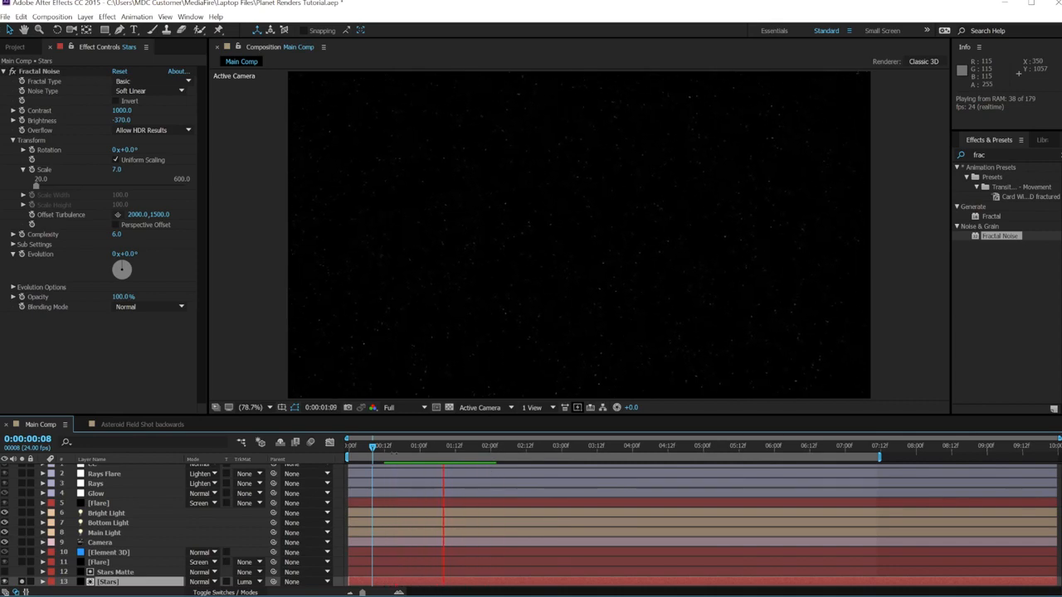
key("space")
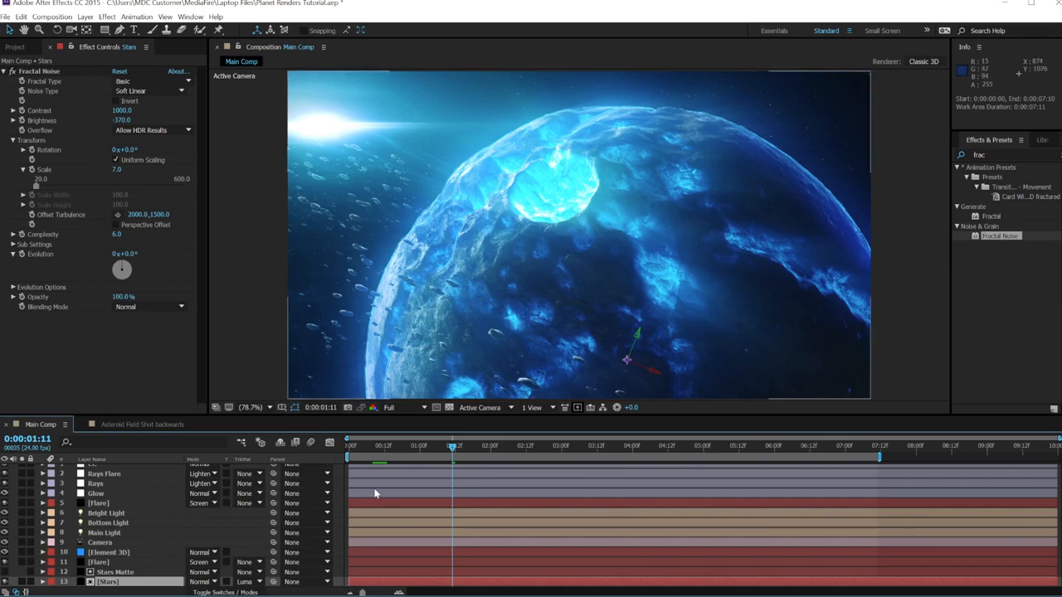
- Enable motion blur for the composition and the Stars layer, and set the Element effect's Motion Blur to On
left_click(310, 443)
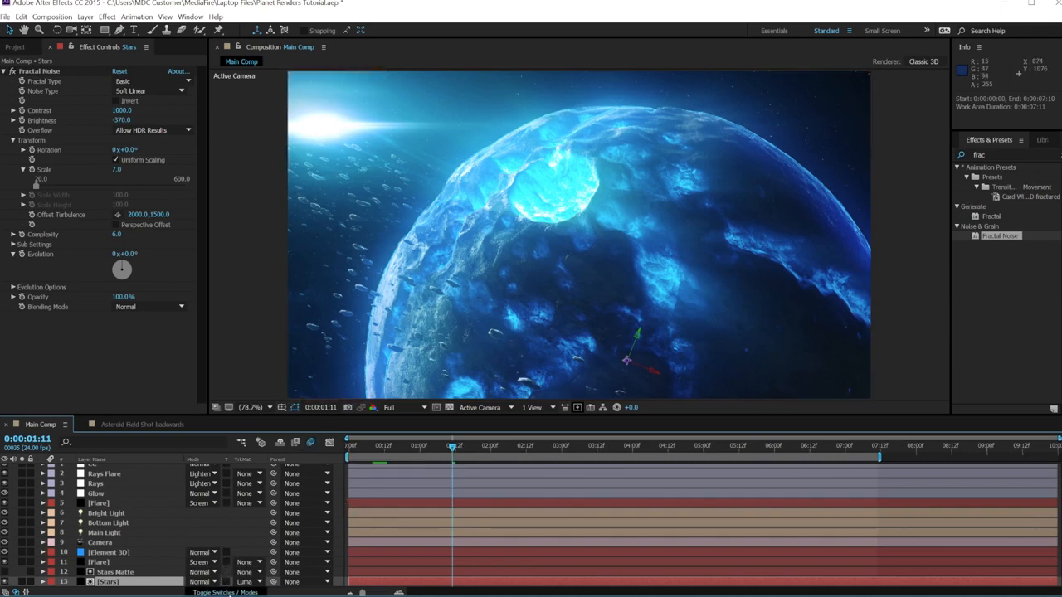
left_click(234, 593)
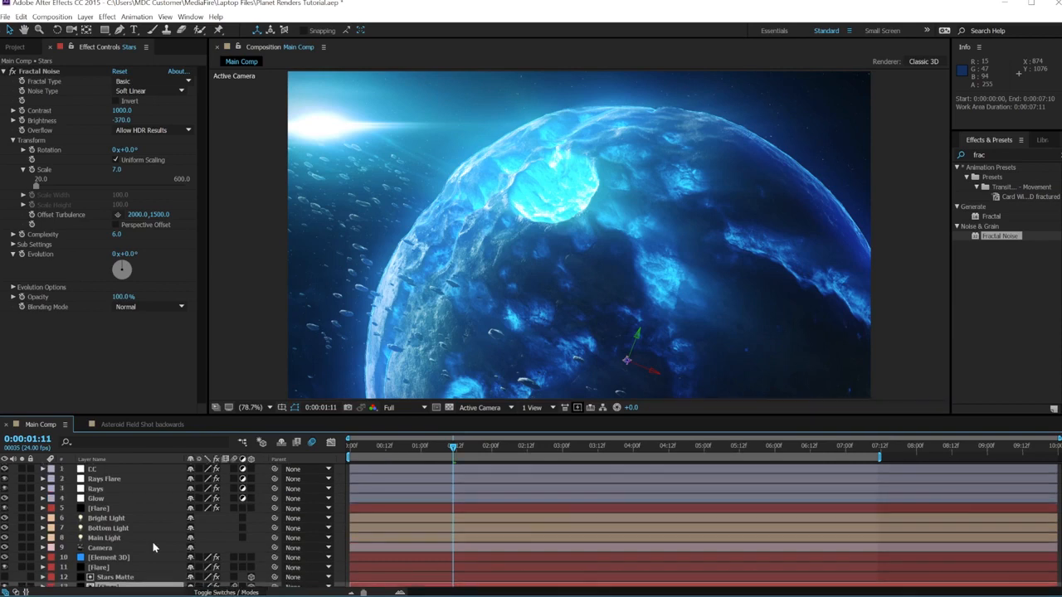
left_click(120, 553)
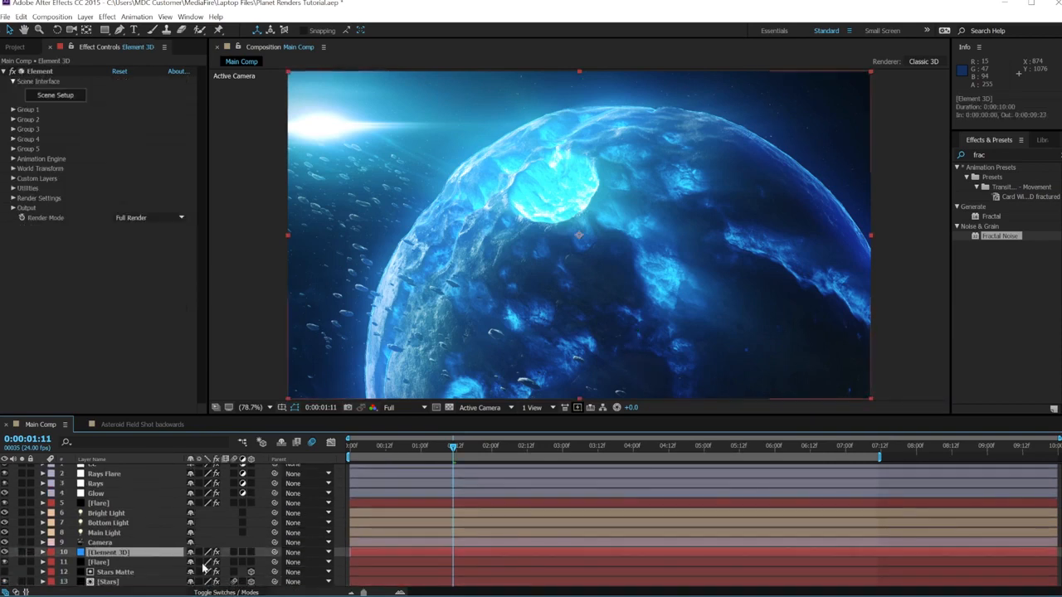
left_click(13, 199)
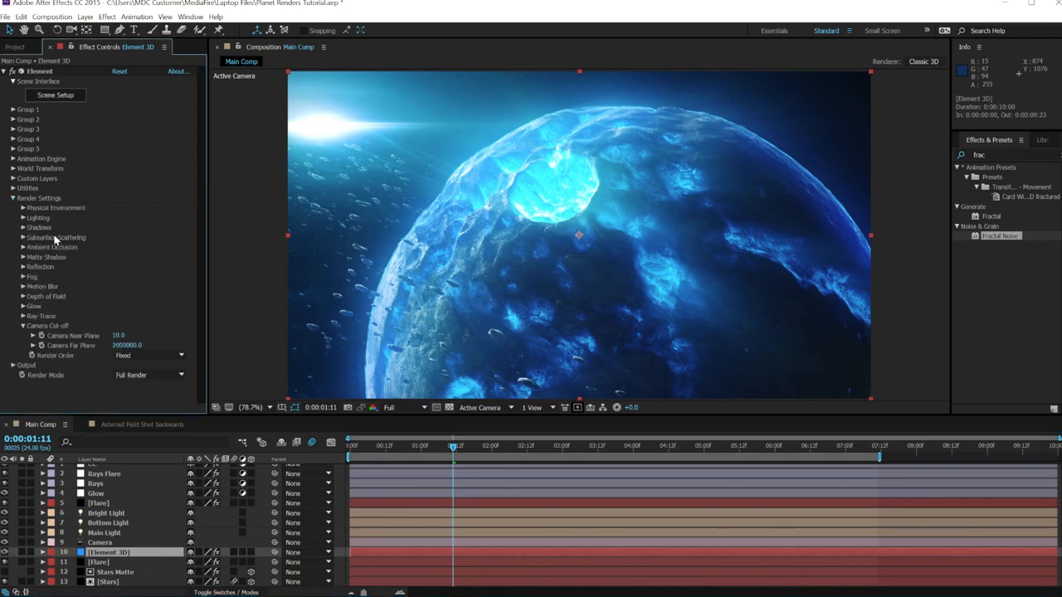
left_click(22, 287)
left_click(137, 297)
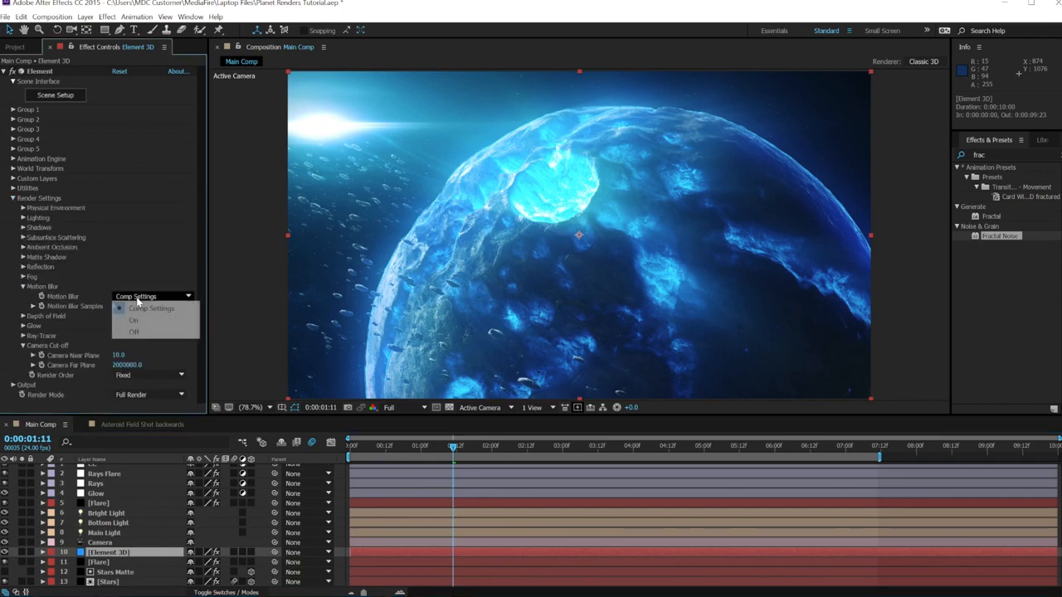
left_click(148, 320)
- Check the asteroids' motion blur at 0:00:05:09 and set the Element effect's Motion Blur Samples to 18
key("u")
key("u")
left_click(730, 452)
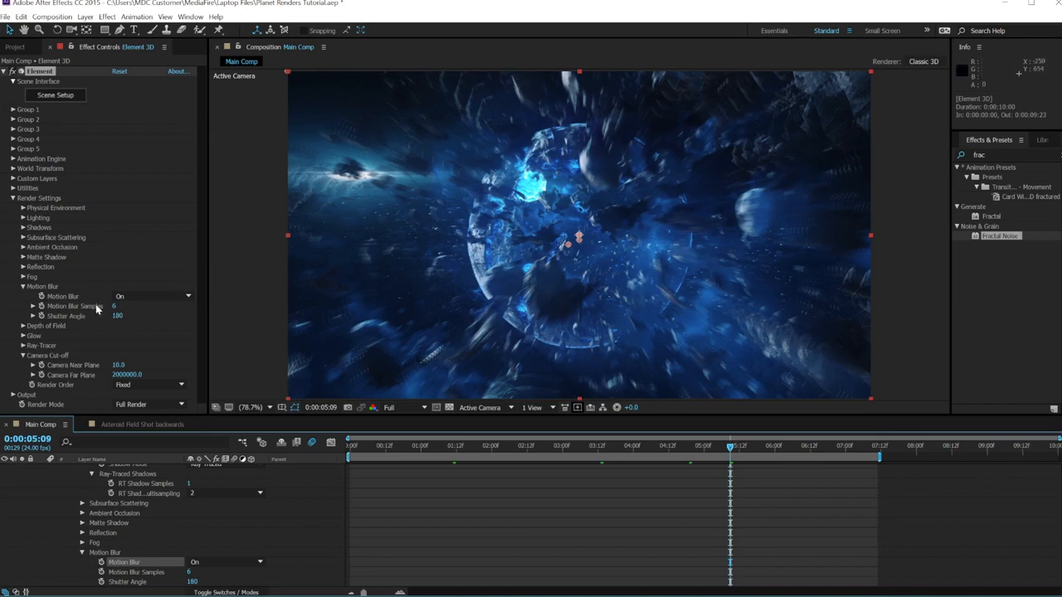
left_click(117, 306)
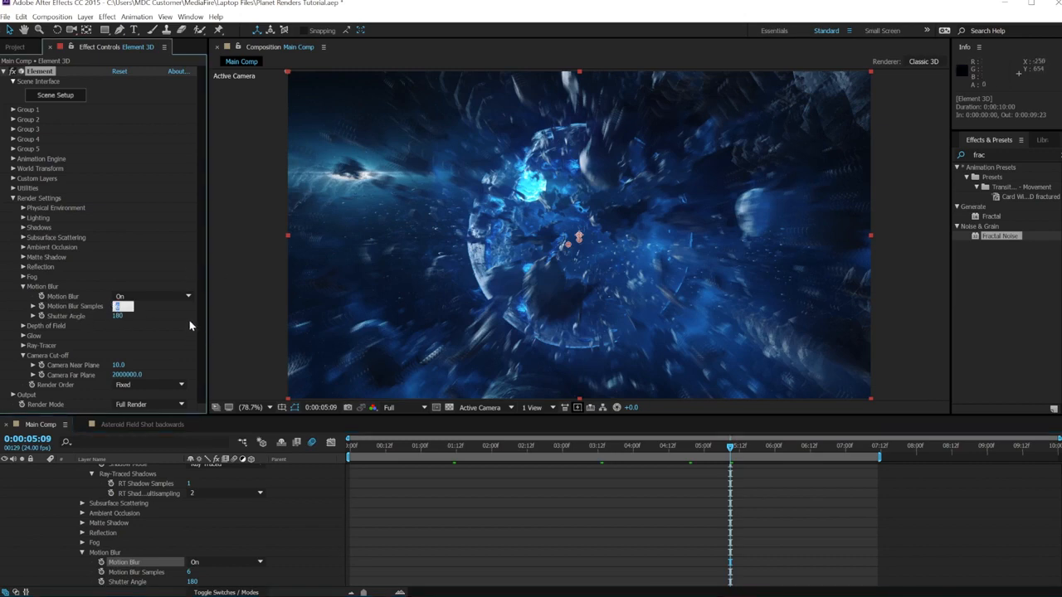
type("18")
key("Return")
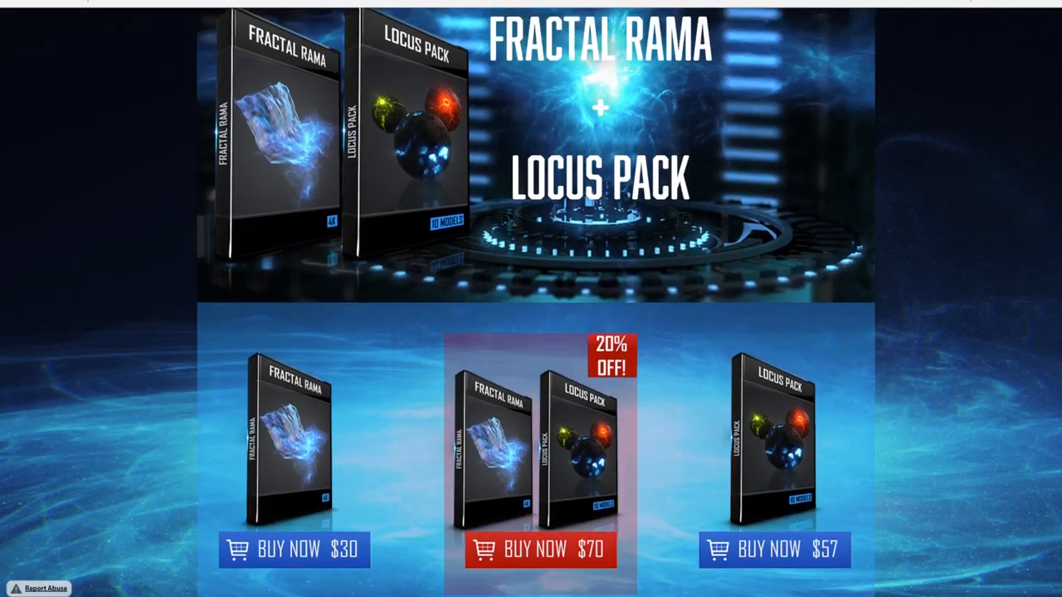
- Examine the Fractal Rama and Locus Pack offers and the bundle on the Video Realm Media products page
scroll(531, 302, "up", 3)
scroll(531, 302, "down", 5)
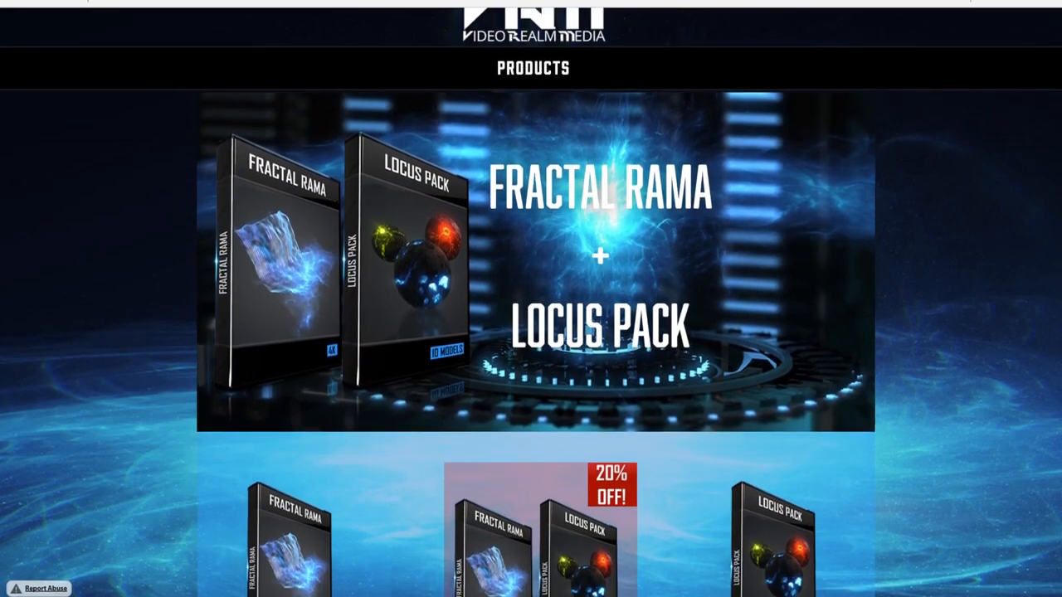
scroll(531, 302, "down", 2)
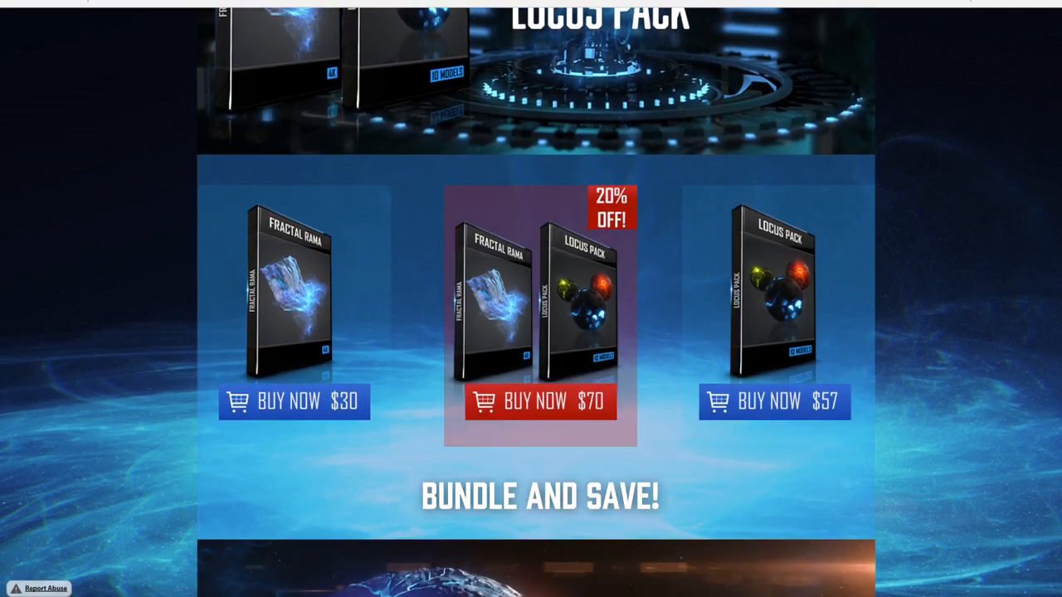
scroll(536, 302, "down", 4)
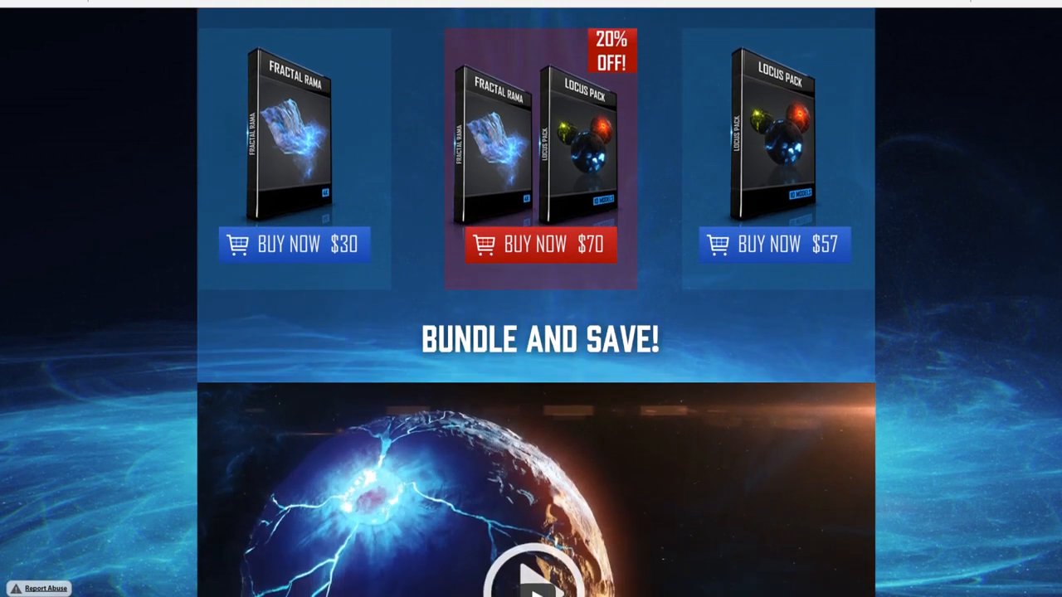
scroll(536, 302, "down", 1)
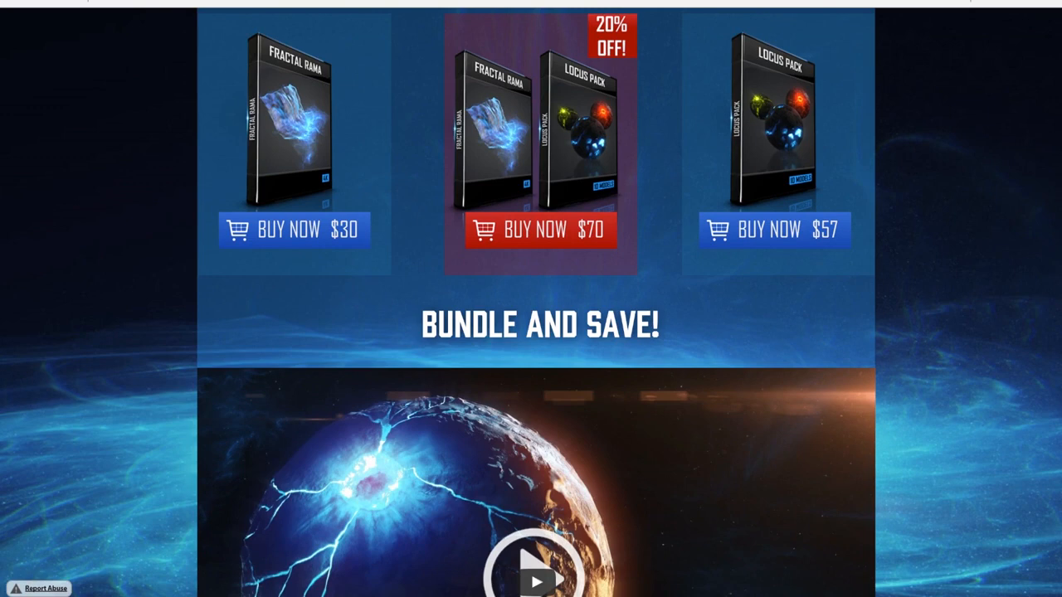